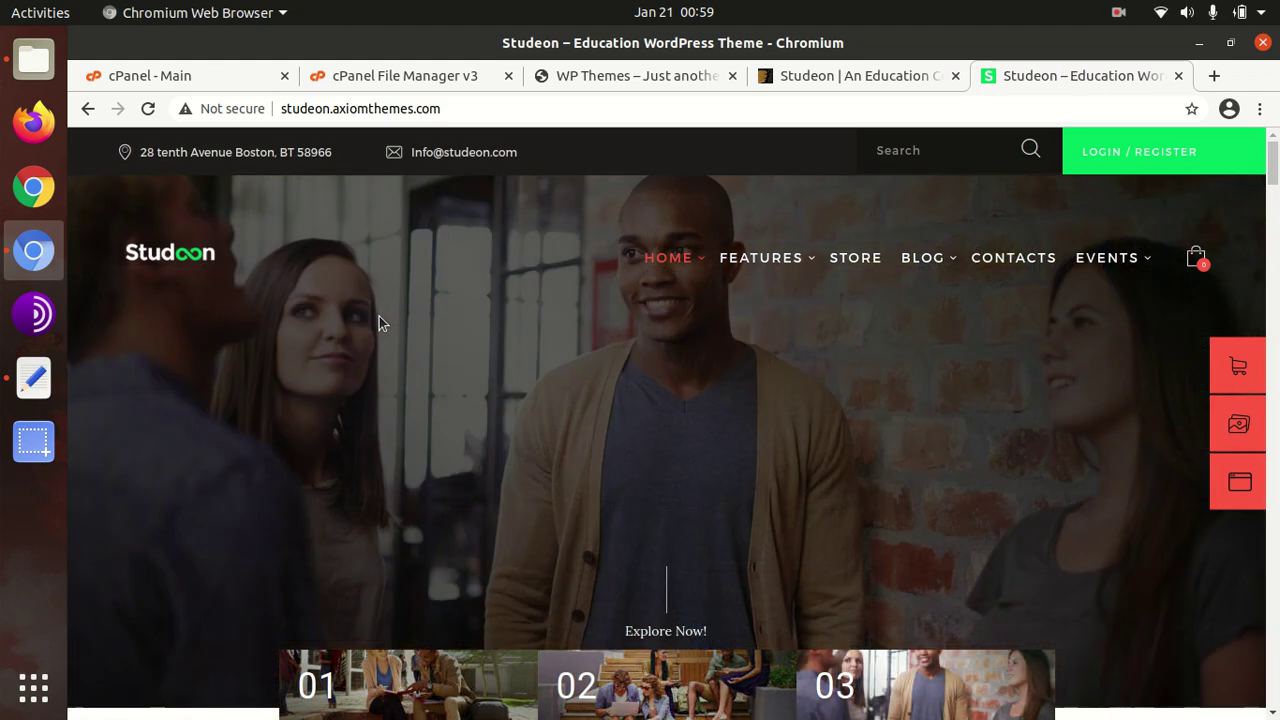
- Examine the Studeon demo site's home page, from its hero slider and navigation menus through its content sections to the footer
scroll(379, 316, "down", 1)
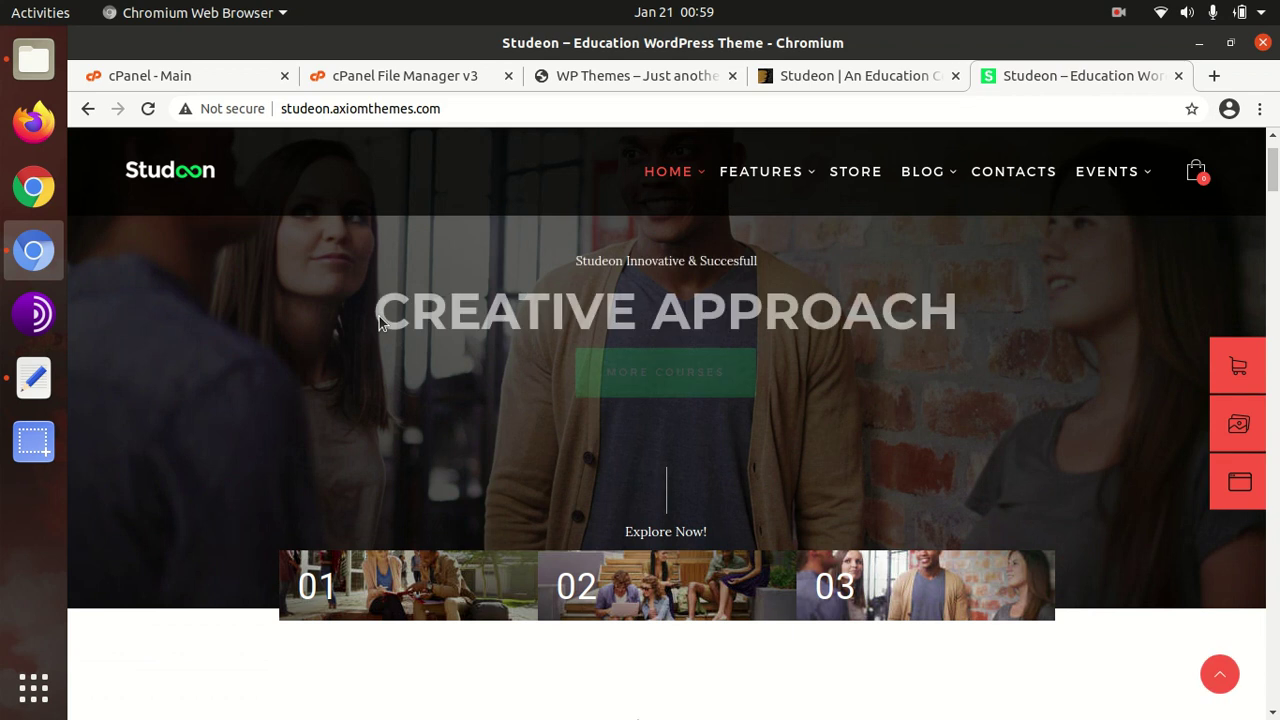
scroll(379, 320, "down", 2)
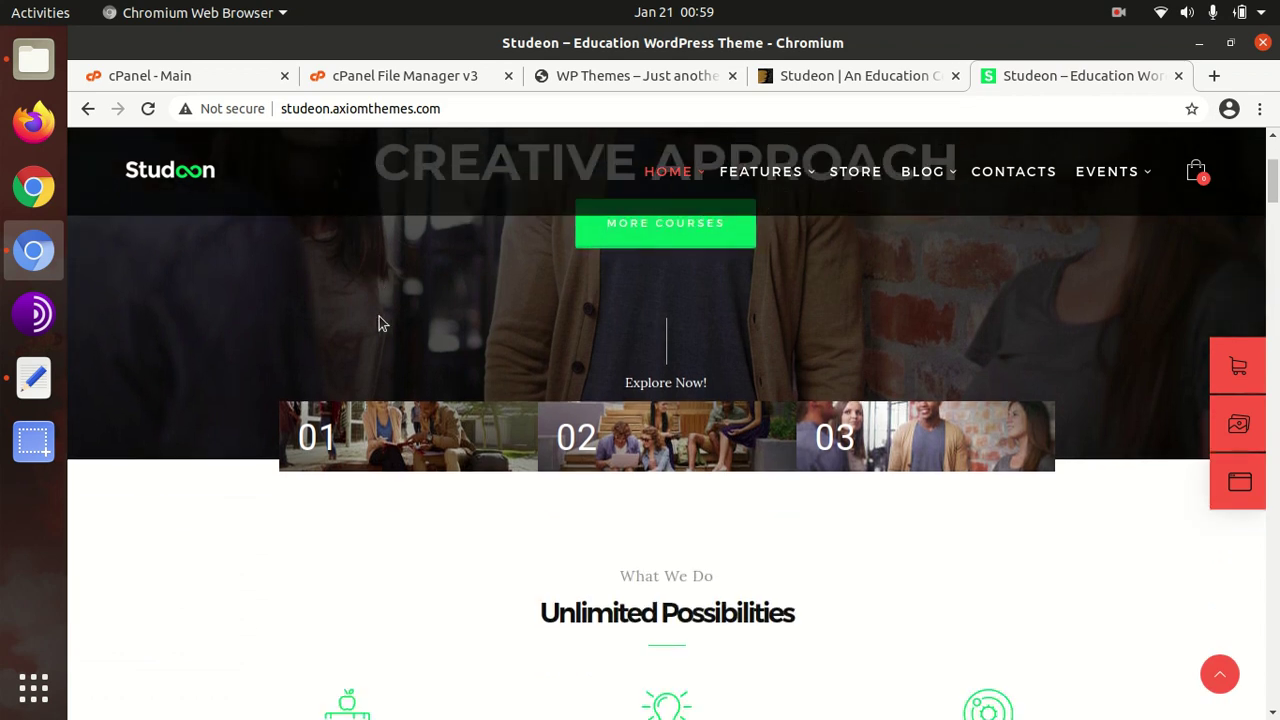
scroll(379, 323, "up", 3)
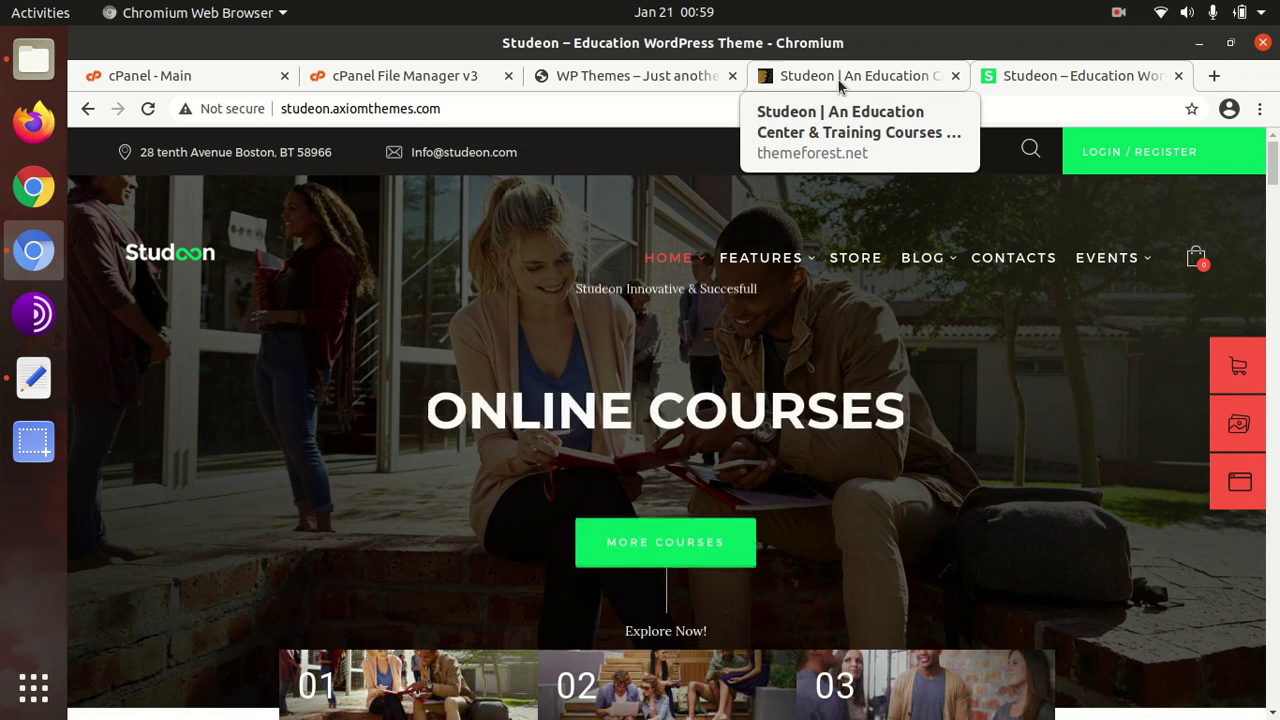
mouse_move(724, 290)
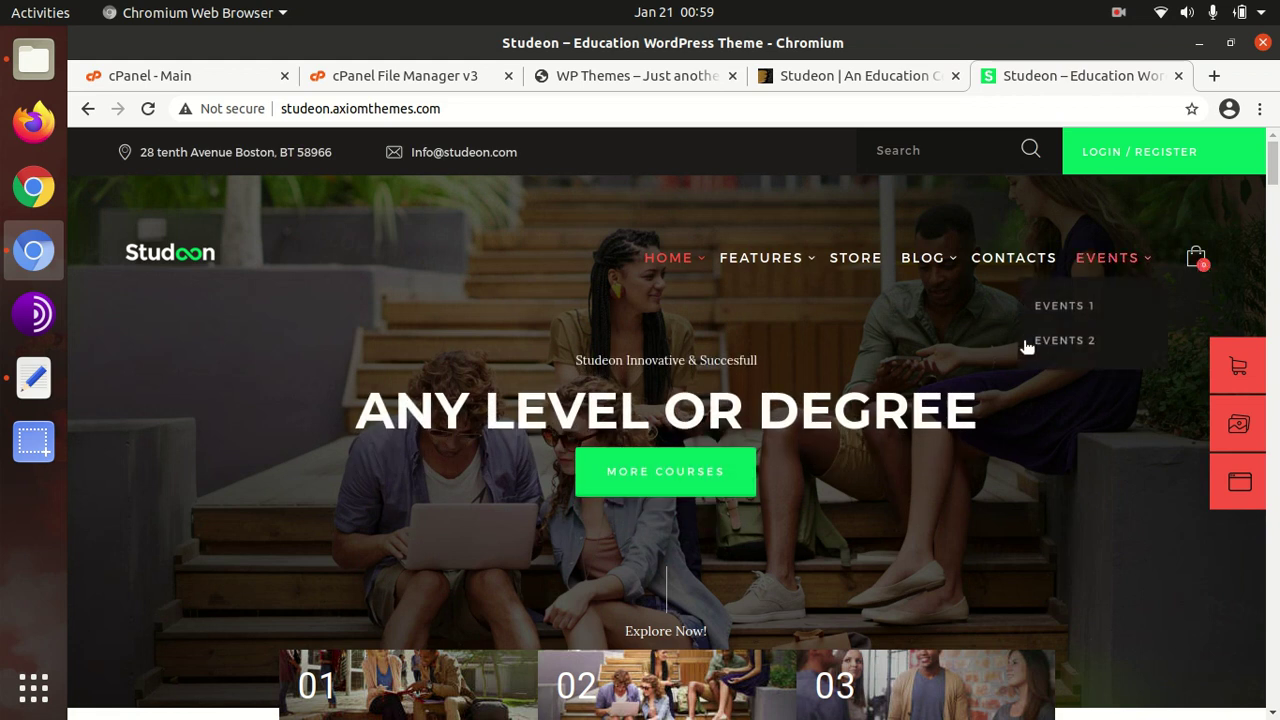
scroll(1023, 343, "down", 7)
scroll(920, 328, "down", 5)
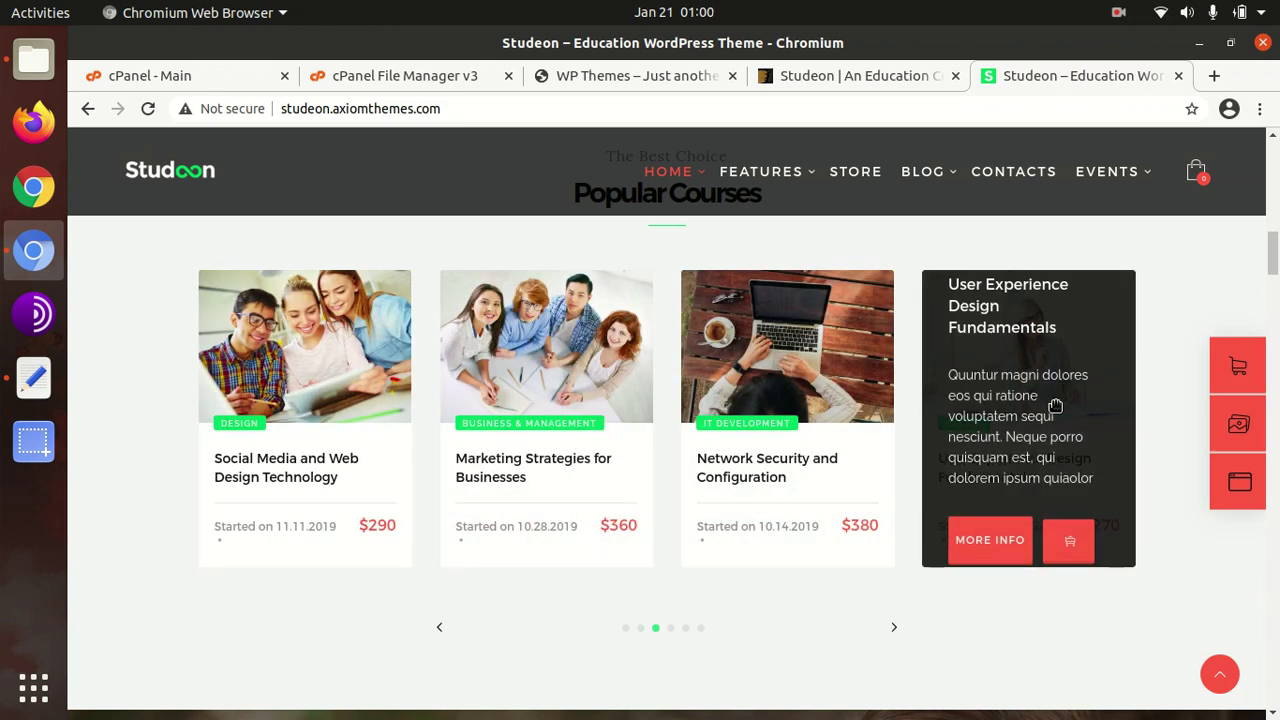
scroll(985, 408, "down", 7)
scroll(989, 413, "down", 4)
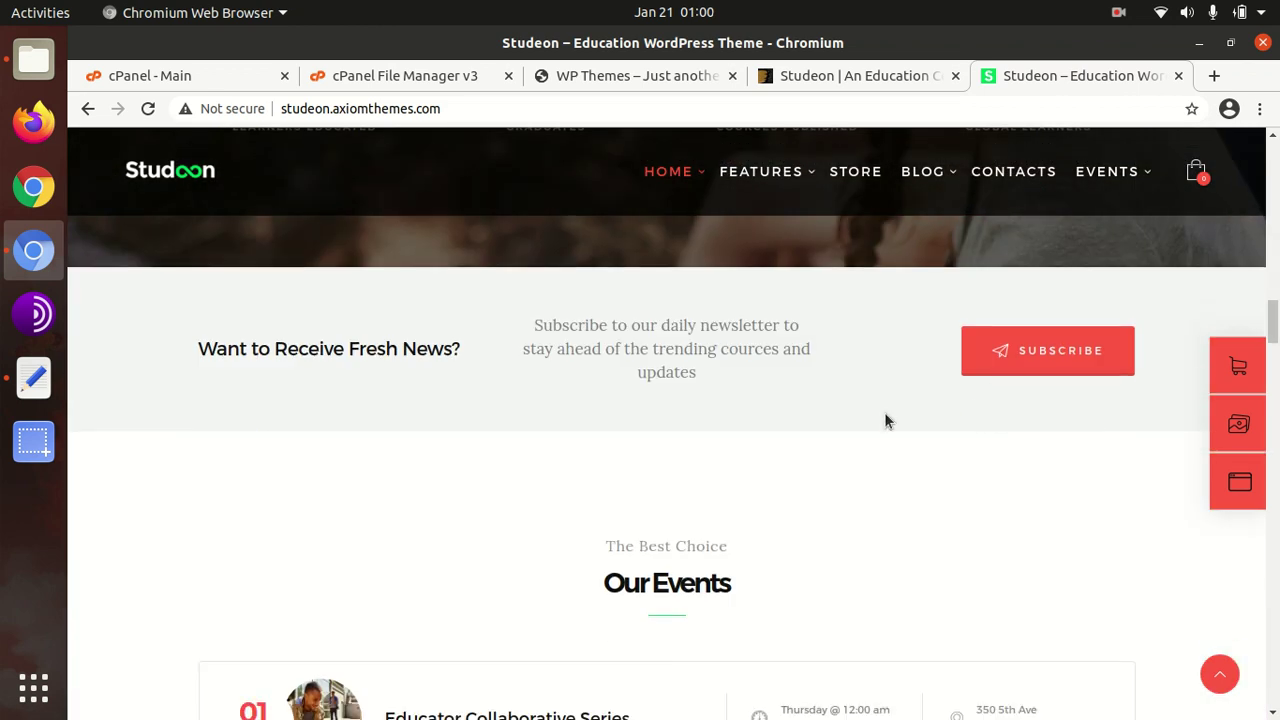
scroll(305, 473, "down", 4)
scroll(680, 495, "down", 3)
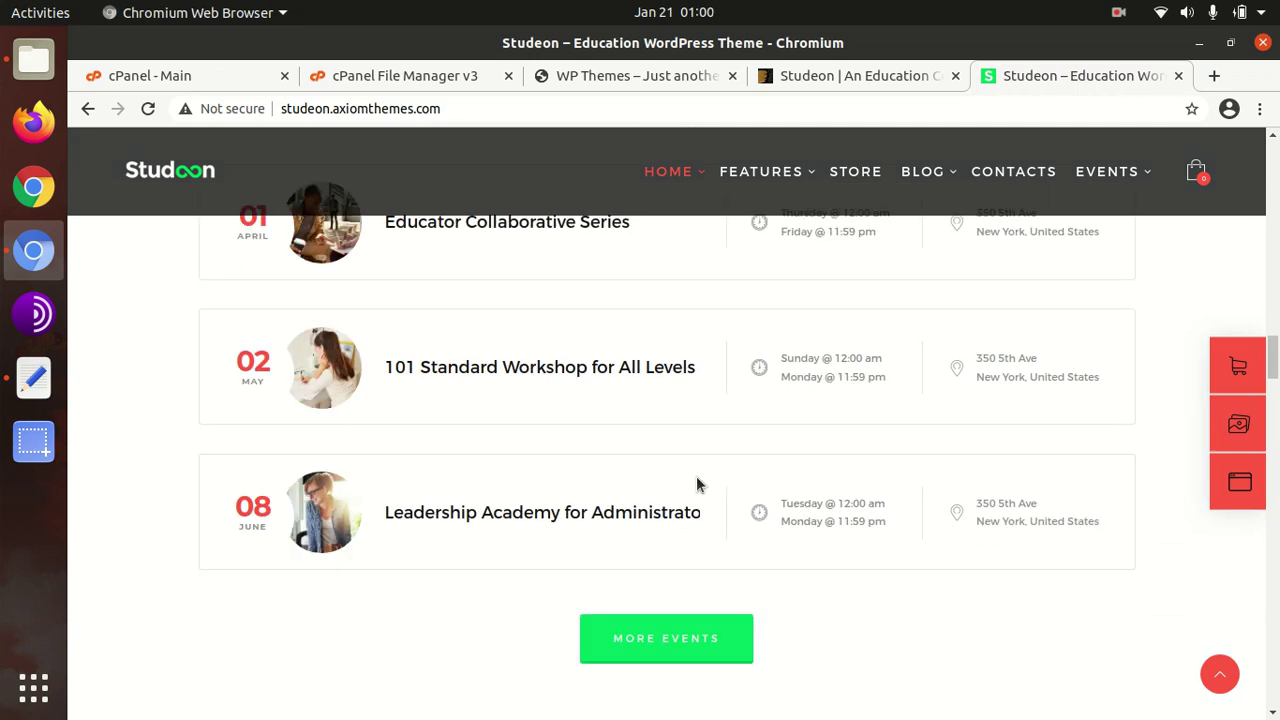
scroll(500, 445, "down", 5)
scroll(927, 428, "down", 5)
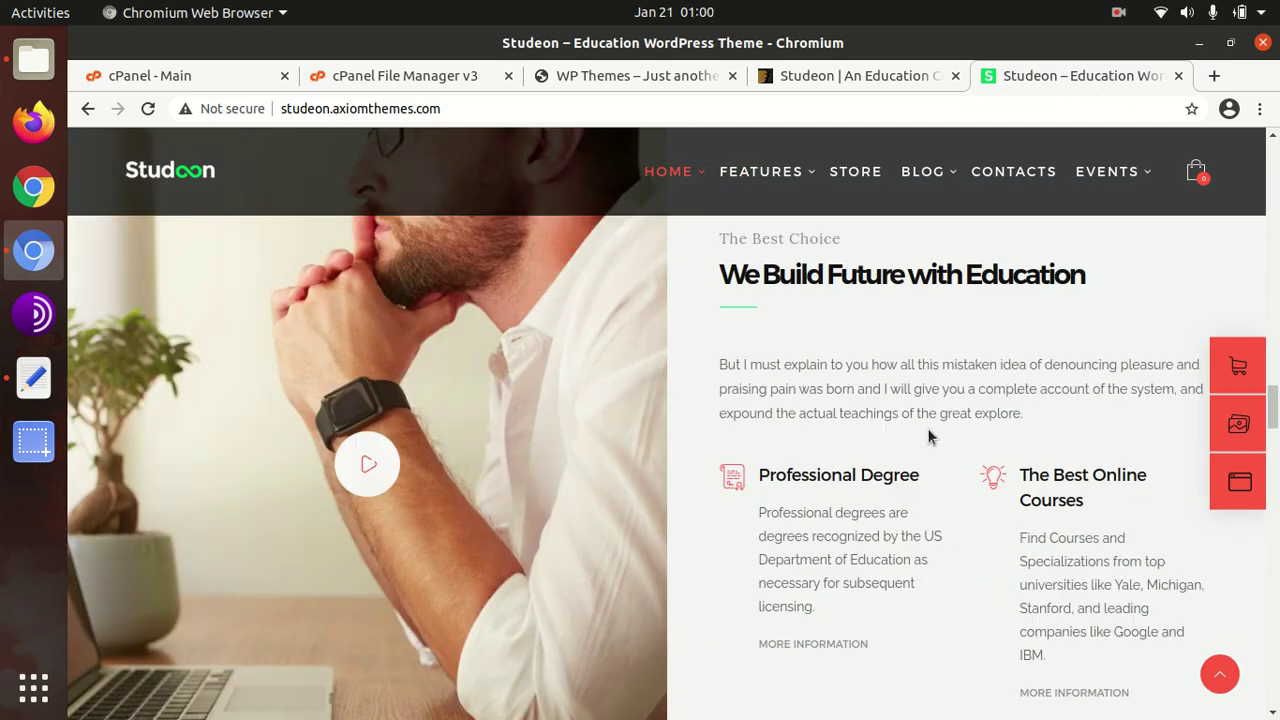
scroll(791, 429, "down", 10)
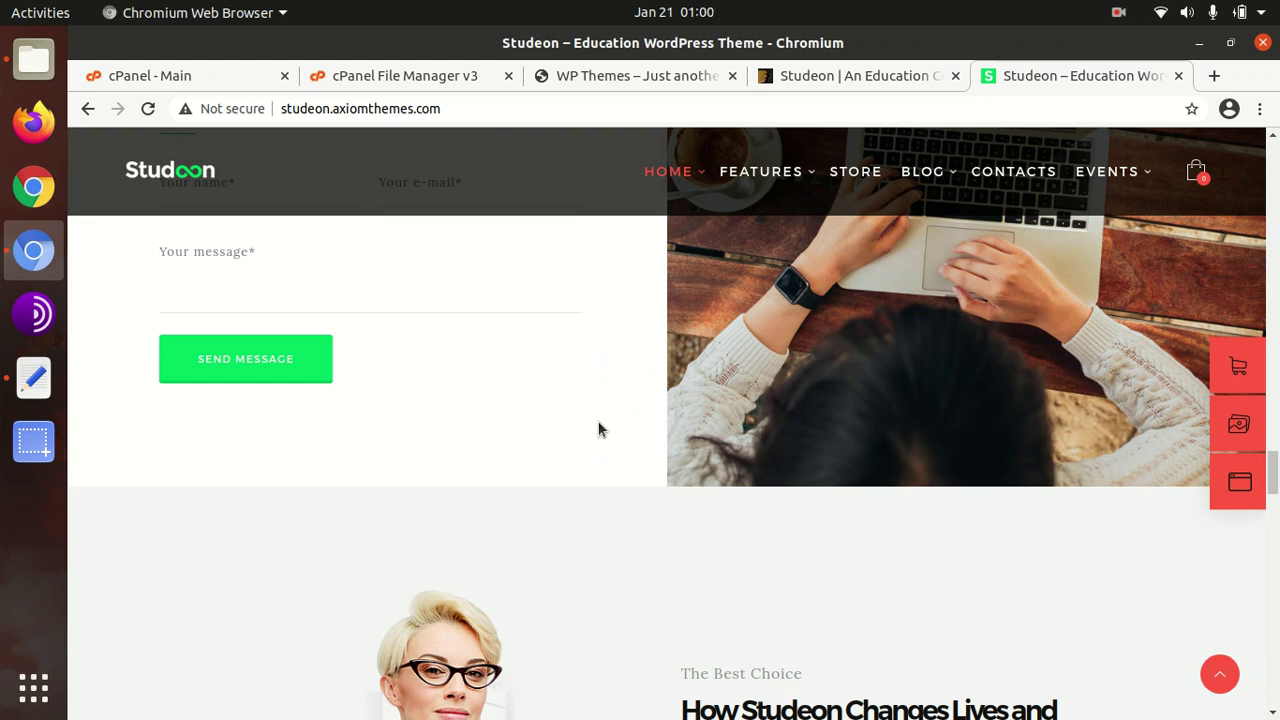
scroll(590, 433, "down", 8)
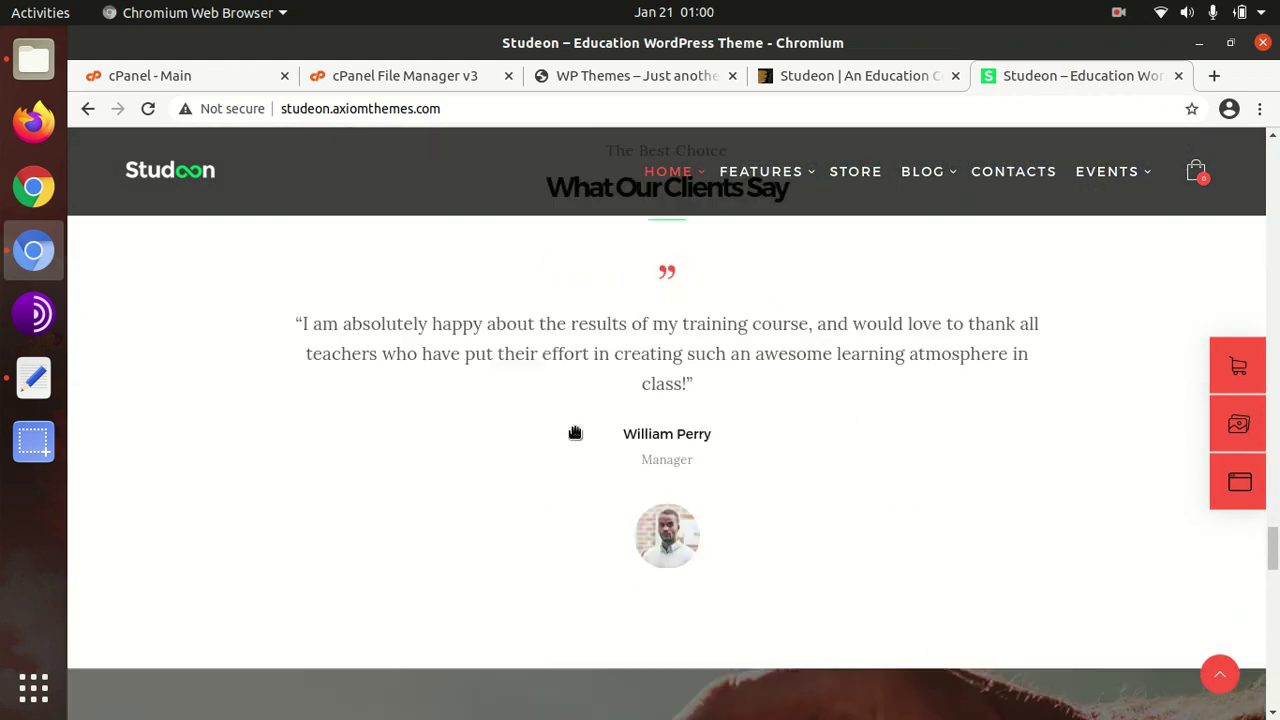
scroll(575, 433, "down", 8)
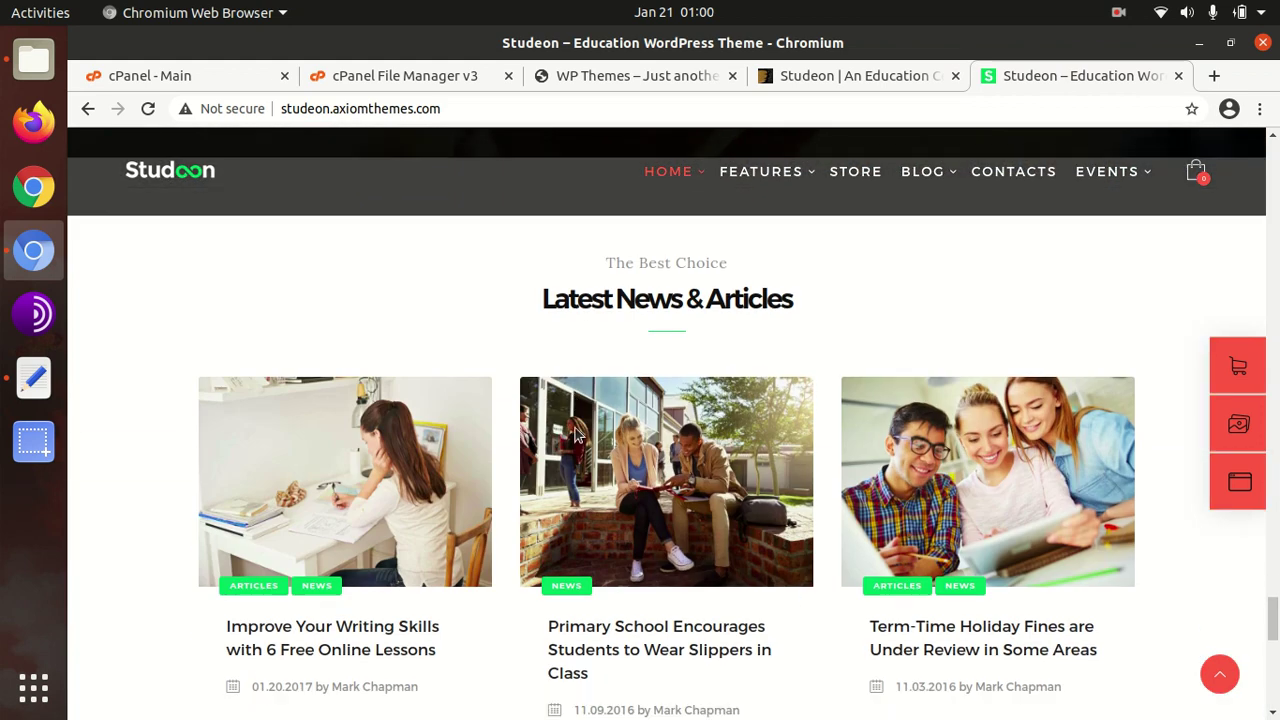
scroll(574, 426, "down", 5)
scroll(574, 426, "up", 8)
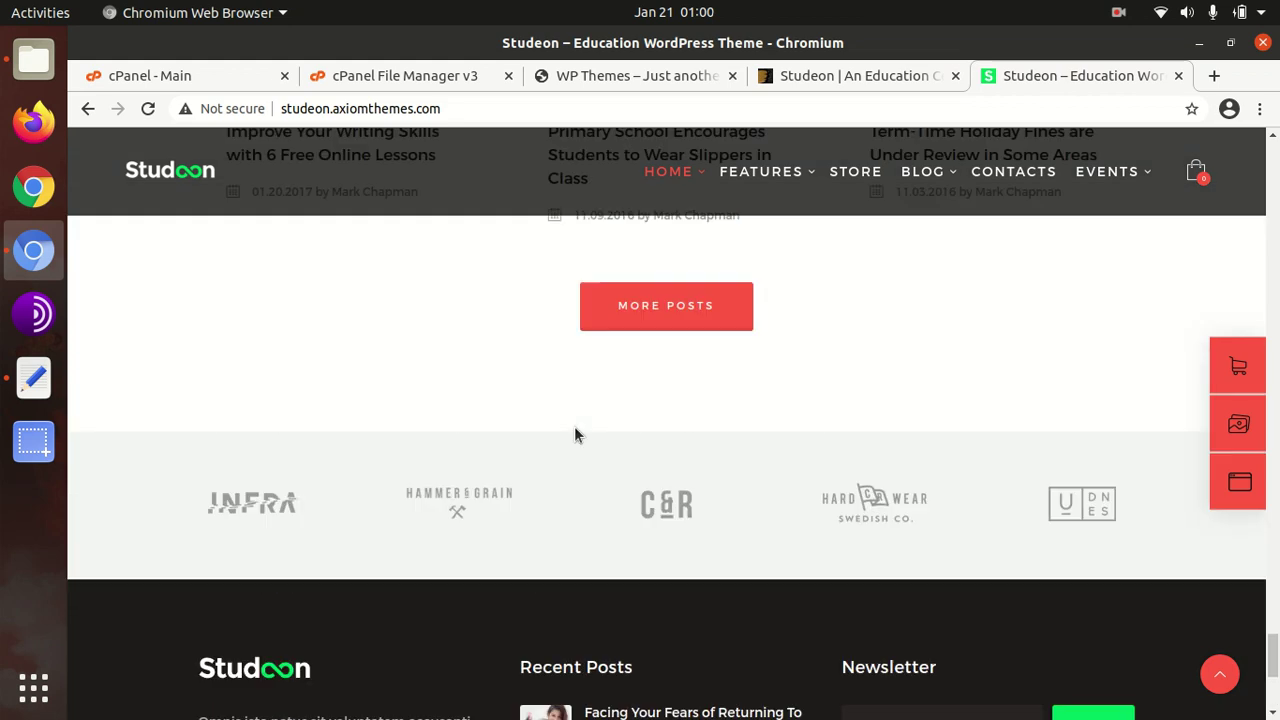
scroll(574, 432, "up", 15)
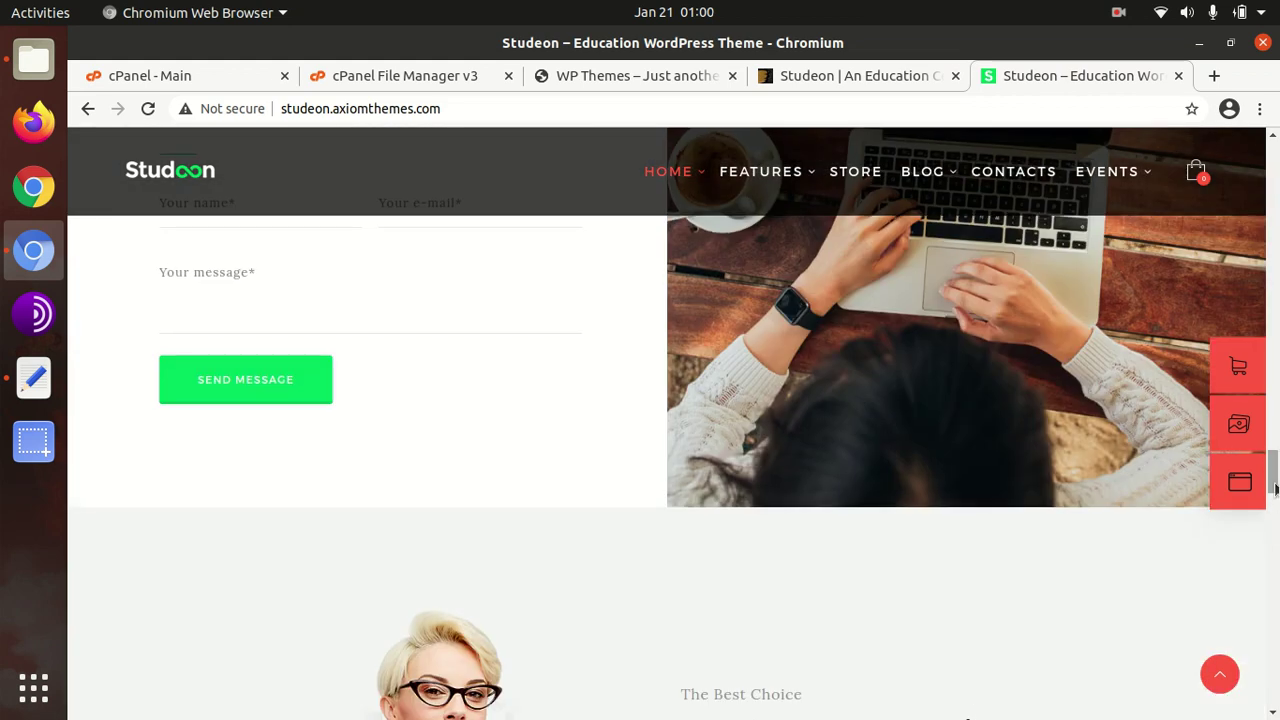
left_click_drag(1275, 487, 1263, 193)
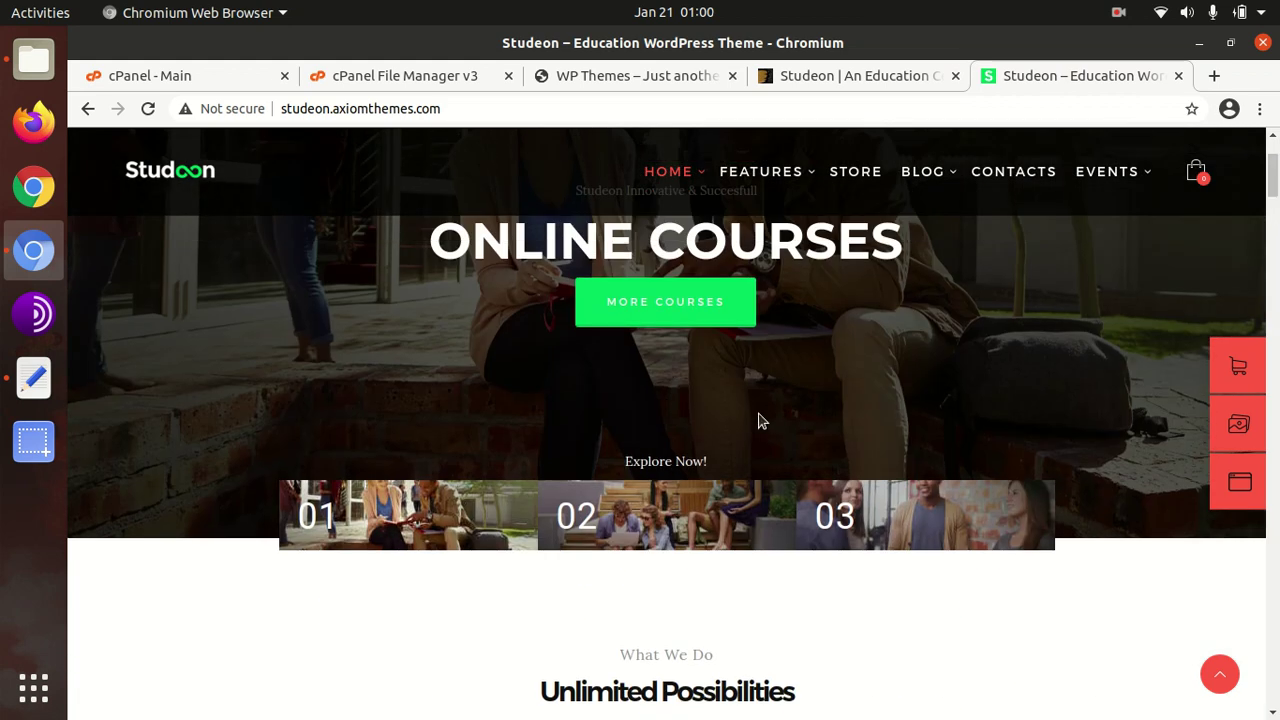
scroll(758, 420, "up", 2)
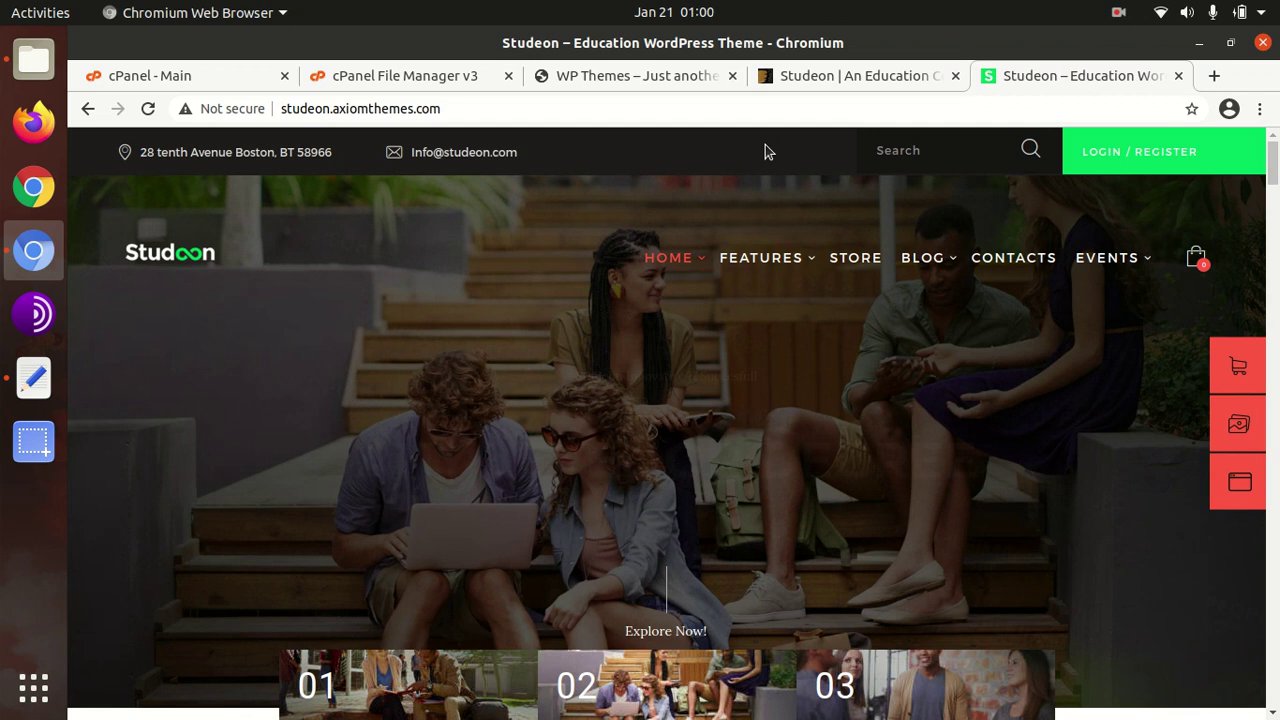
- Switch to Studeon's ThemeForest listing and examine the author's badge and name
left_click(799, 79)
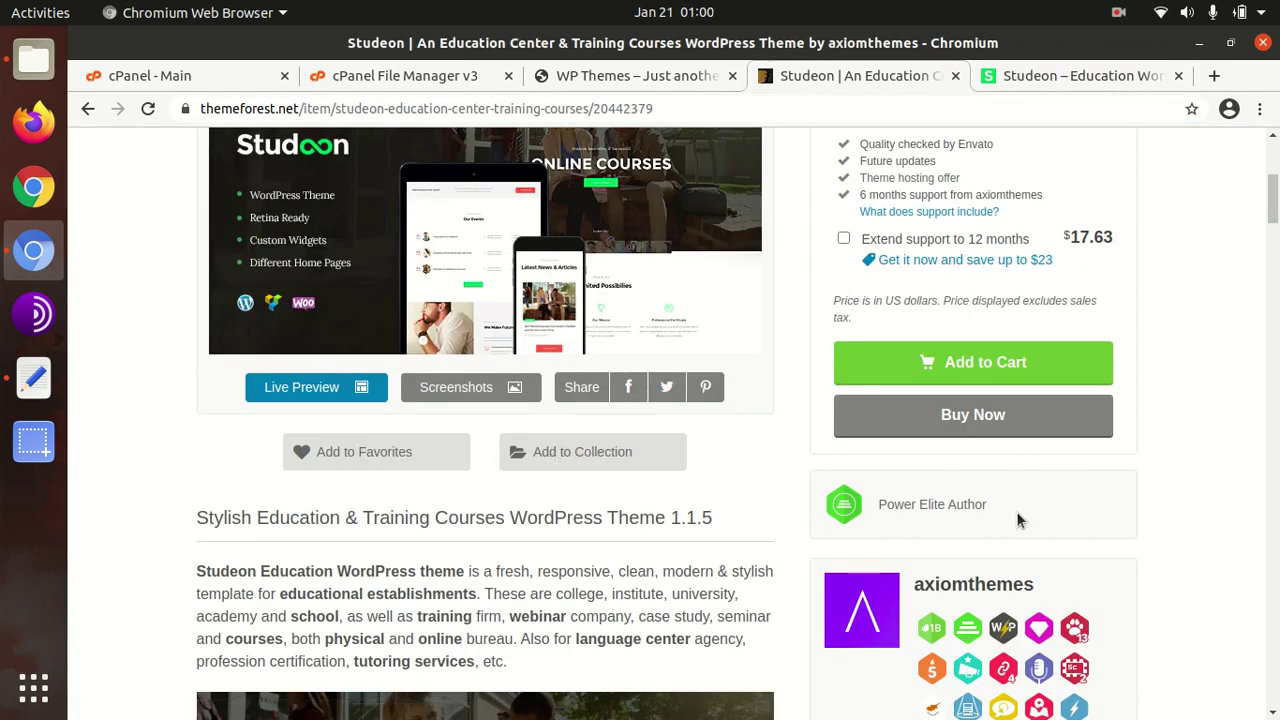
left_click_drag(1000, 508, 922, 504)
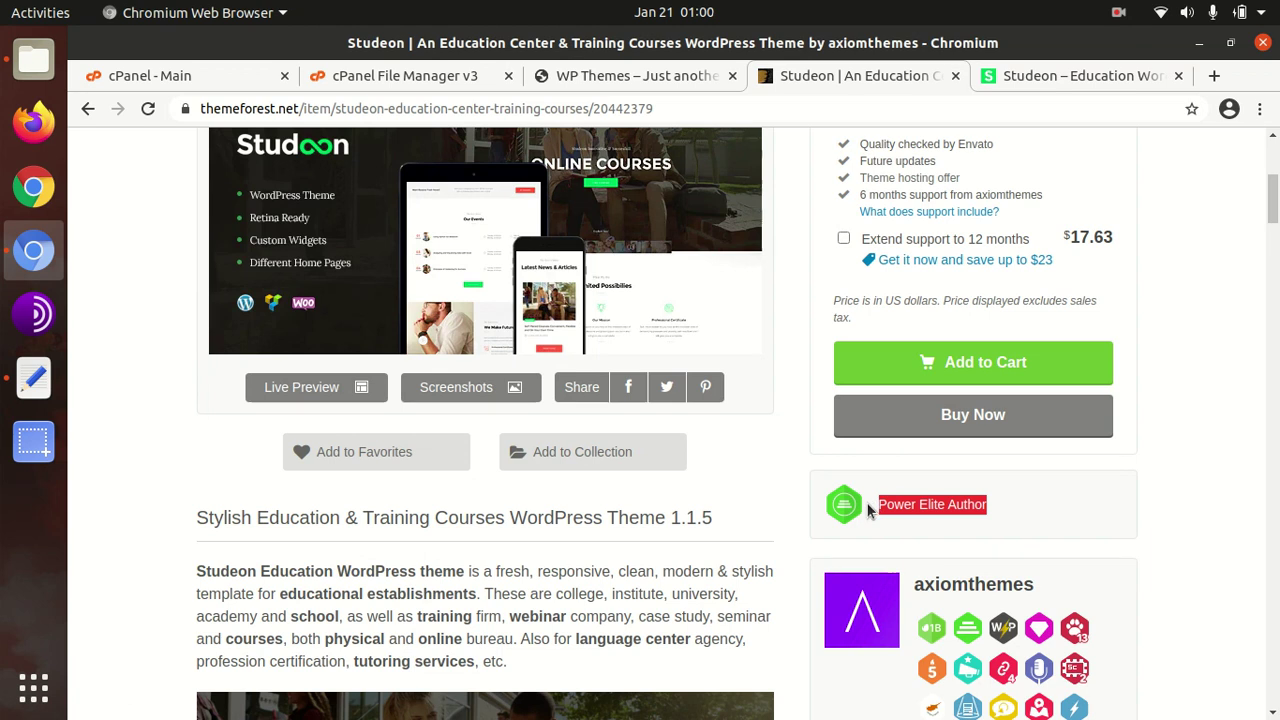
scroll(1072, 523, "down", 4)
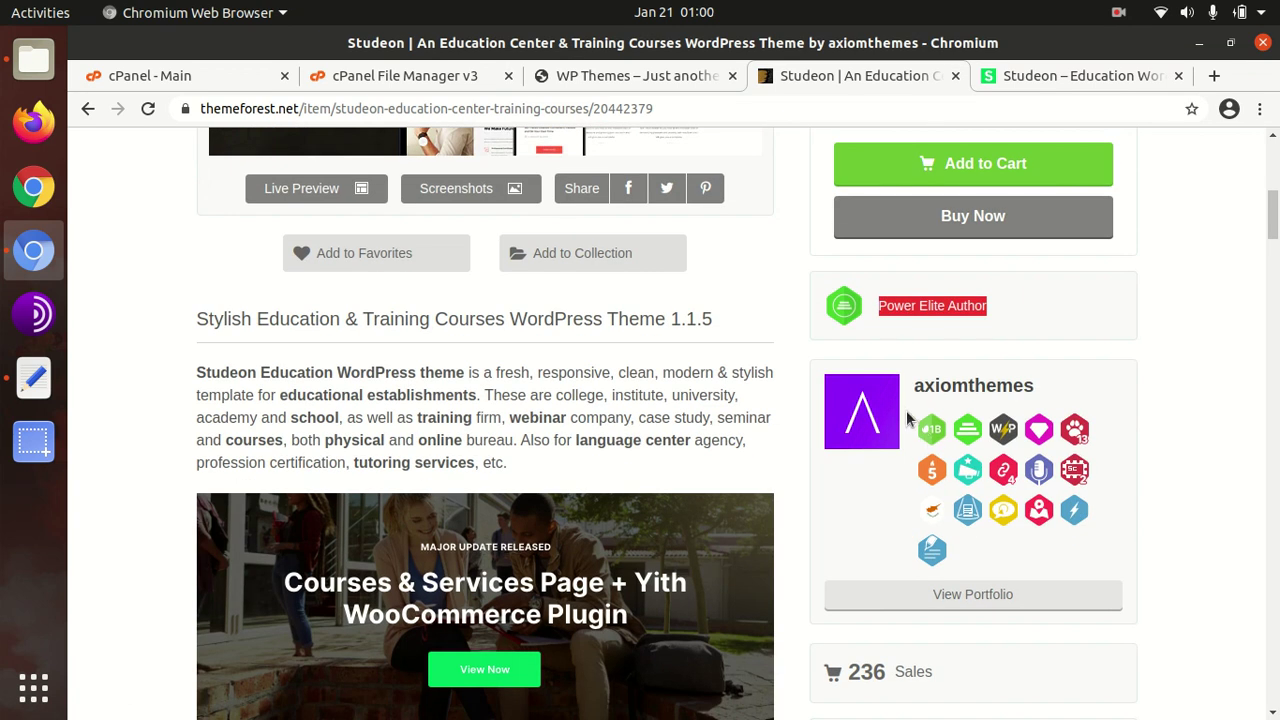
left_click_drag(1060, 393, 943, 388)
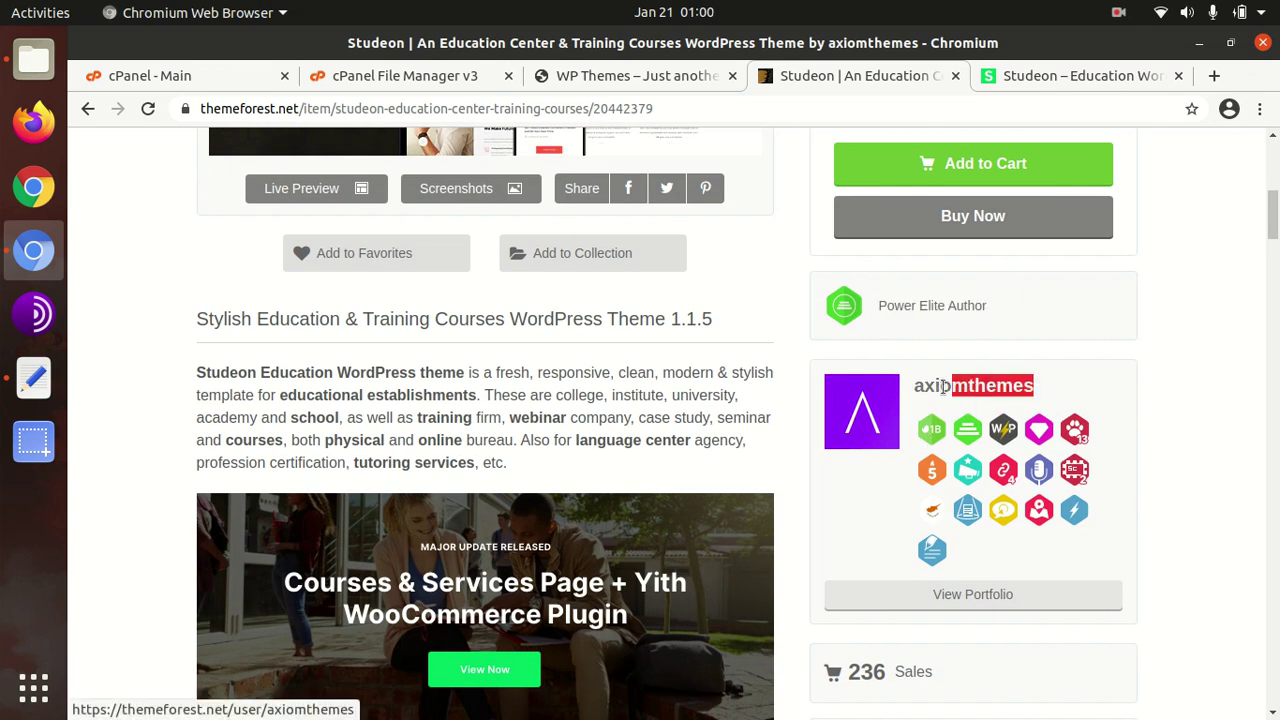
left_click_drag(995, 310, 882, 309)
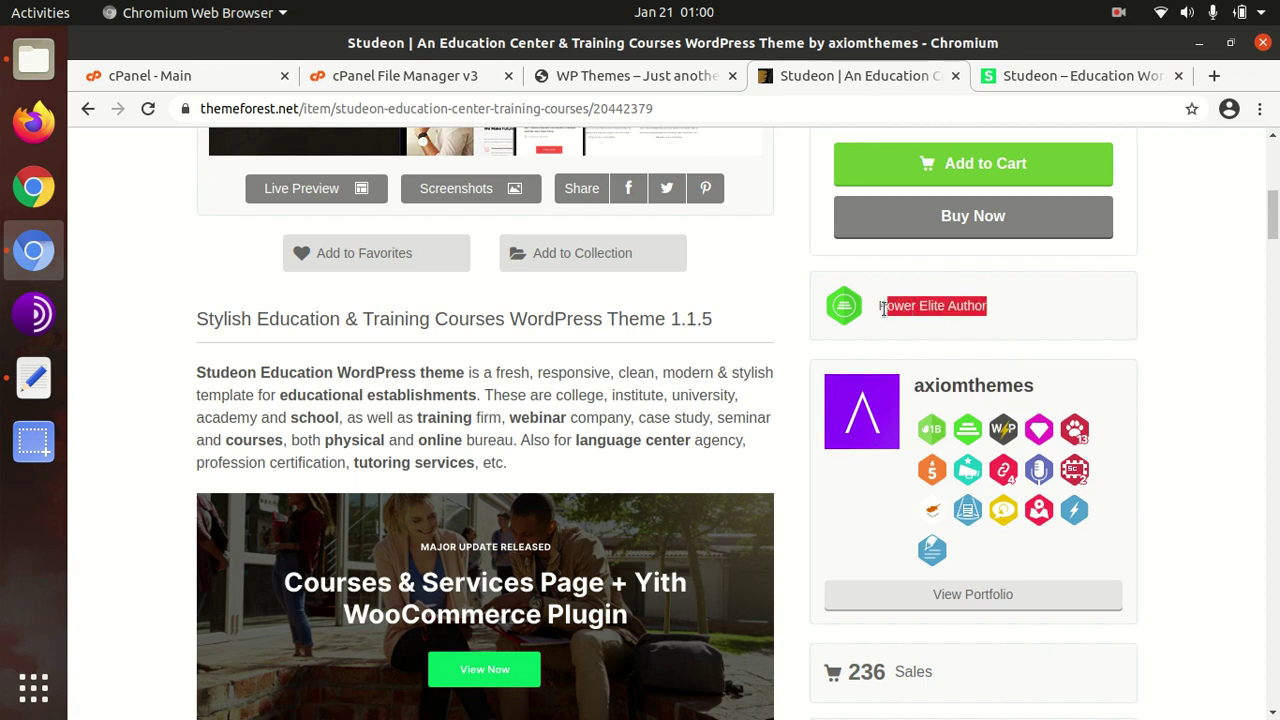
- Examine the theme's creation date, last update date and supported software versions in the listing's item details
scroll(930, 360, "down", 3)
scroll(1070, 550, "down", 2)
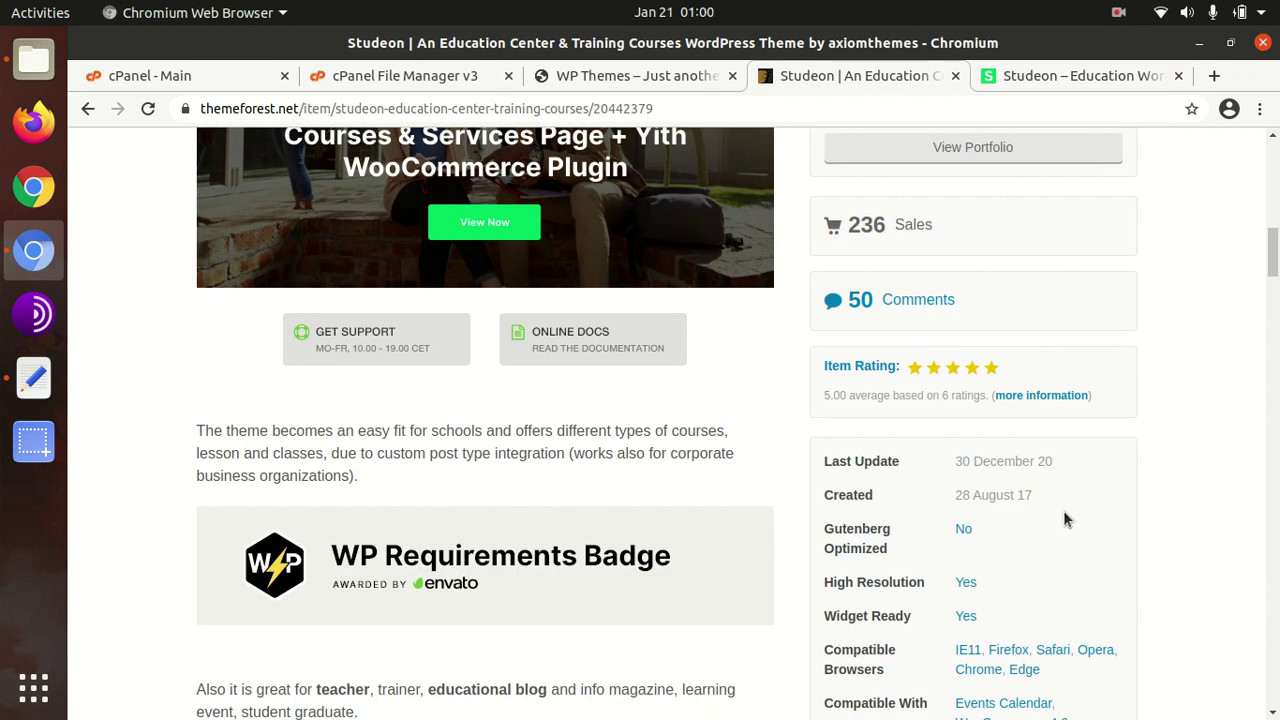
left_click_drag(1056, 498, 955, 490)
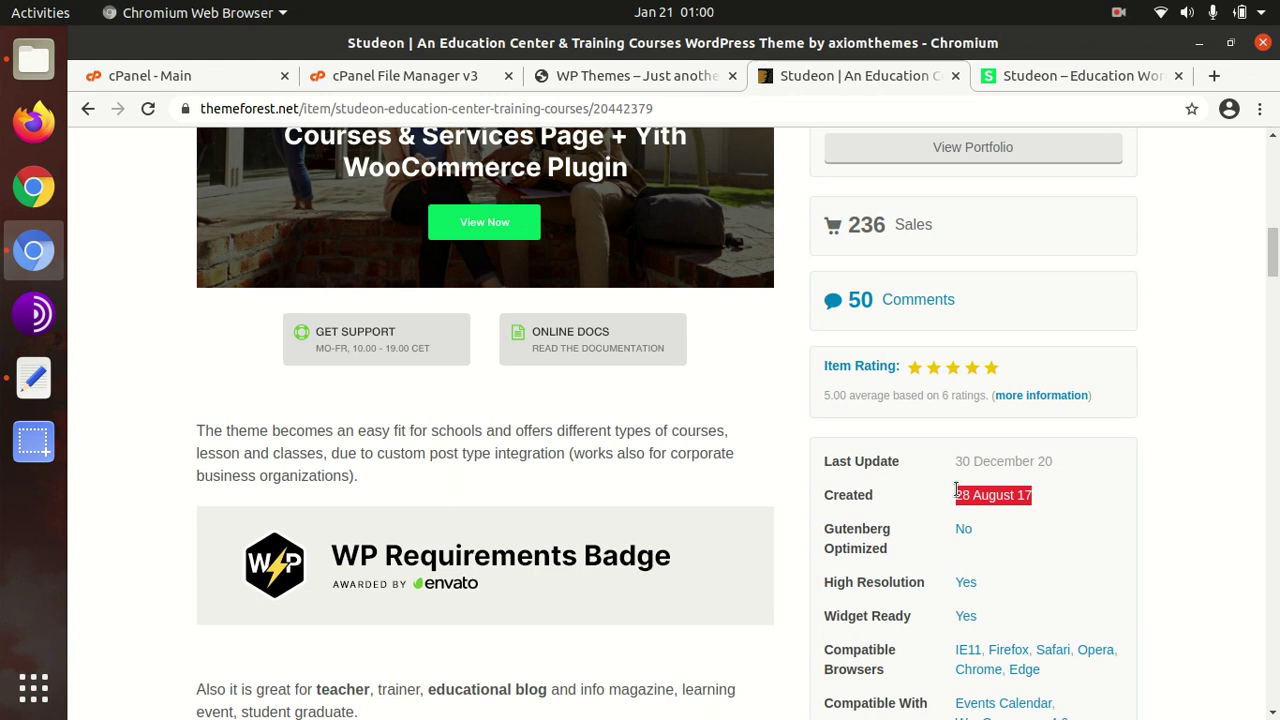
left_click_drag(1060, 463, 956, 455)
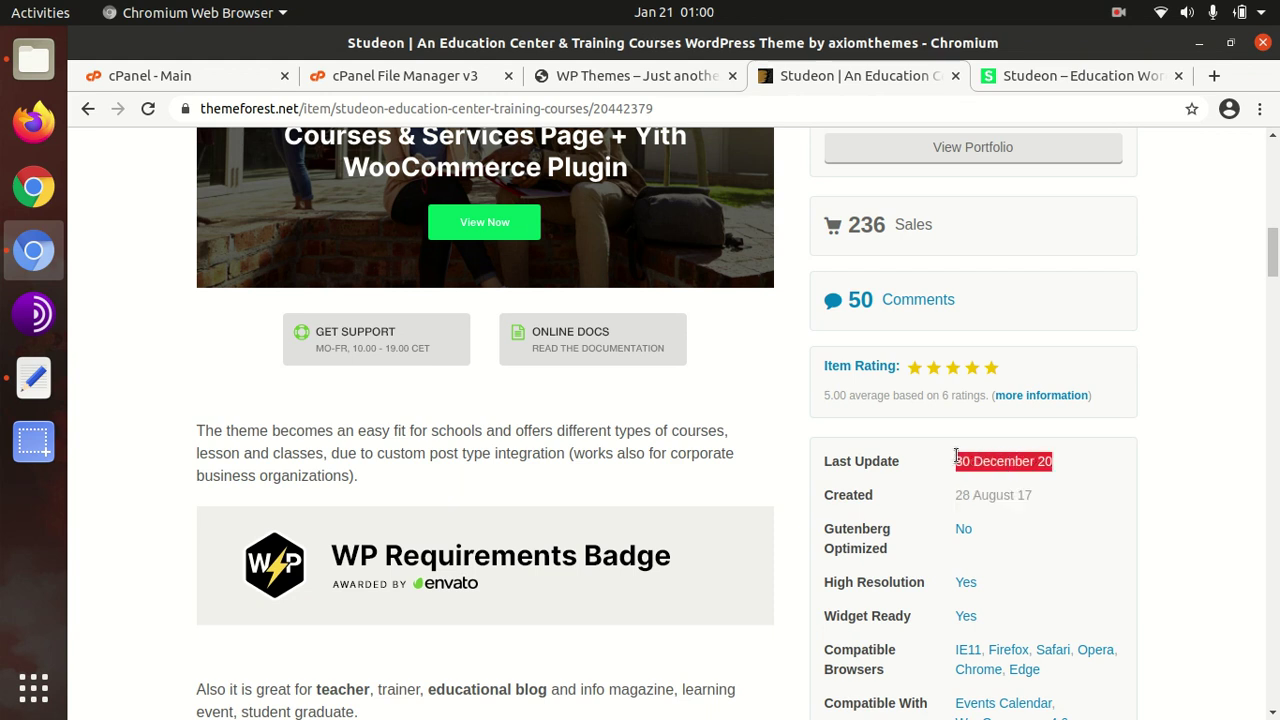
scroll(548, 591, "down", 9)
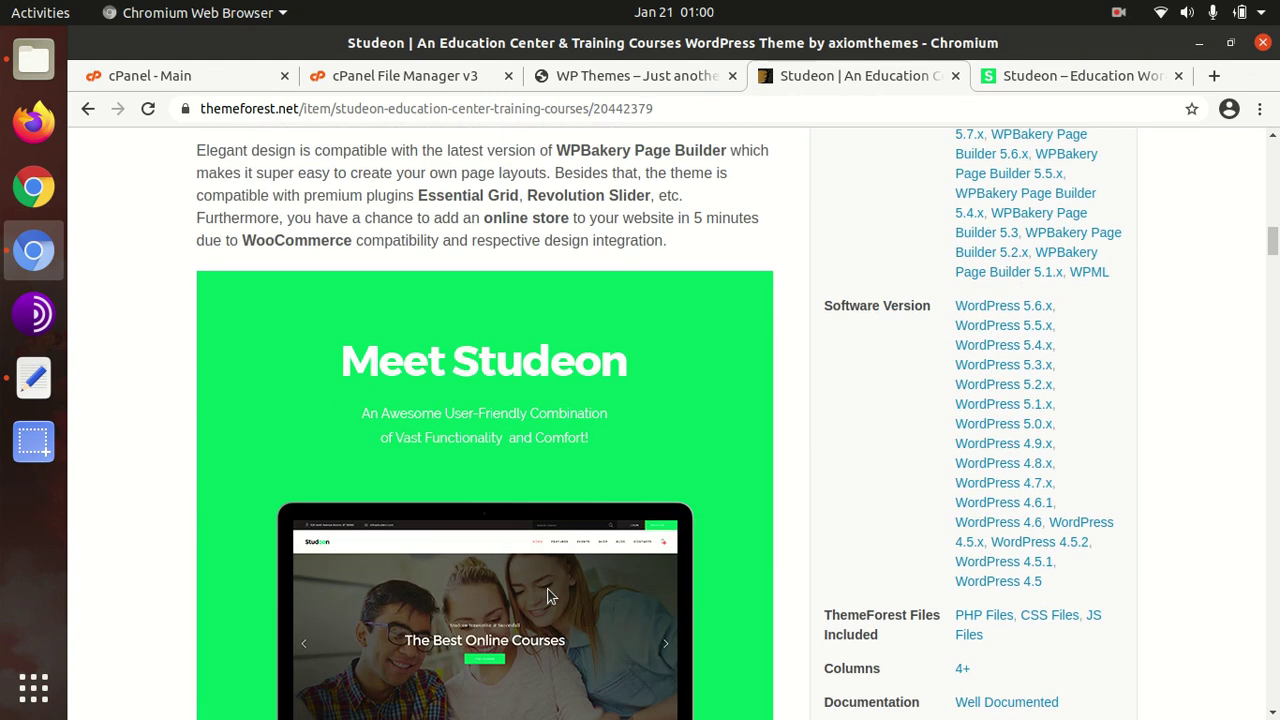
- Review the listing's description, author section and licence pricing, and highlight "An Education Center & Training Courses WordPress Theme" in the title
scroll(547, 597, "up", 11)
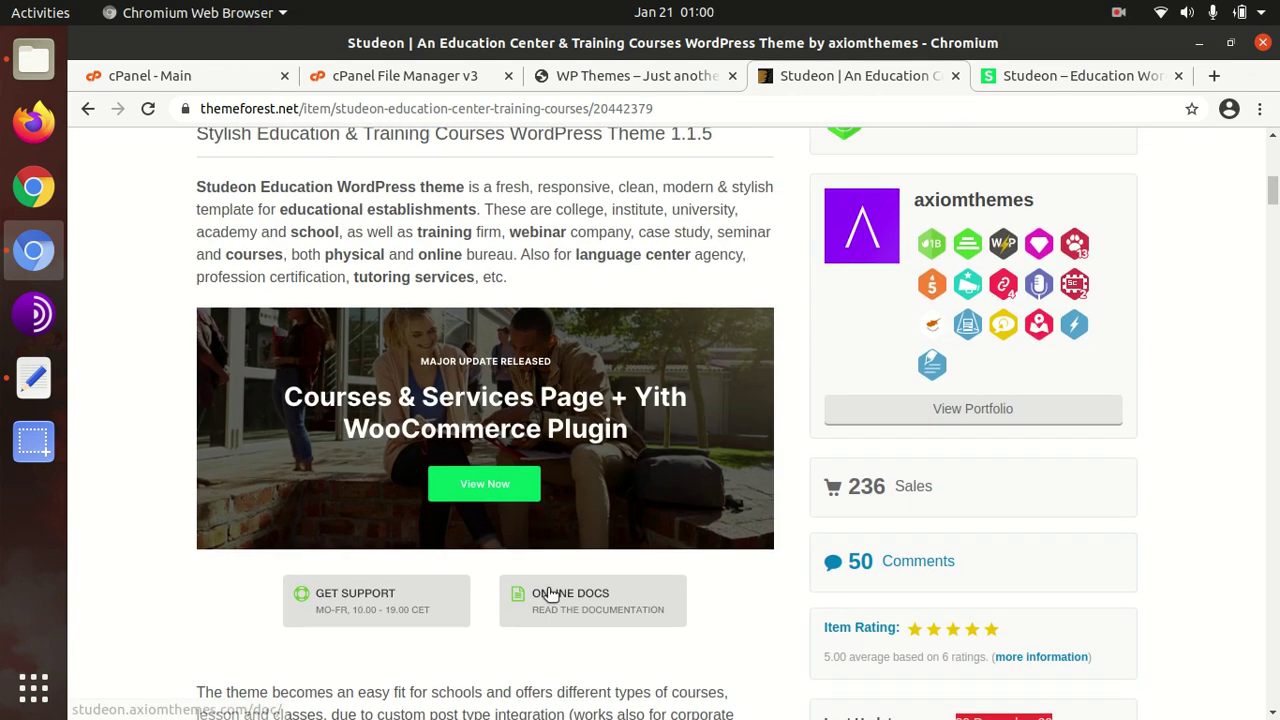
scroll(548, 593, "up", 2)
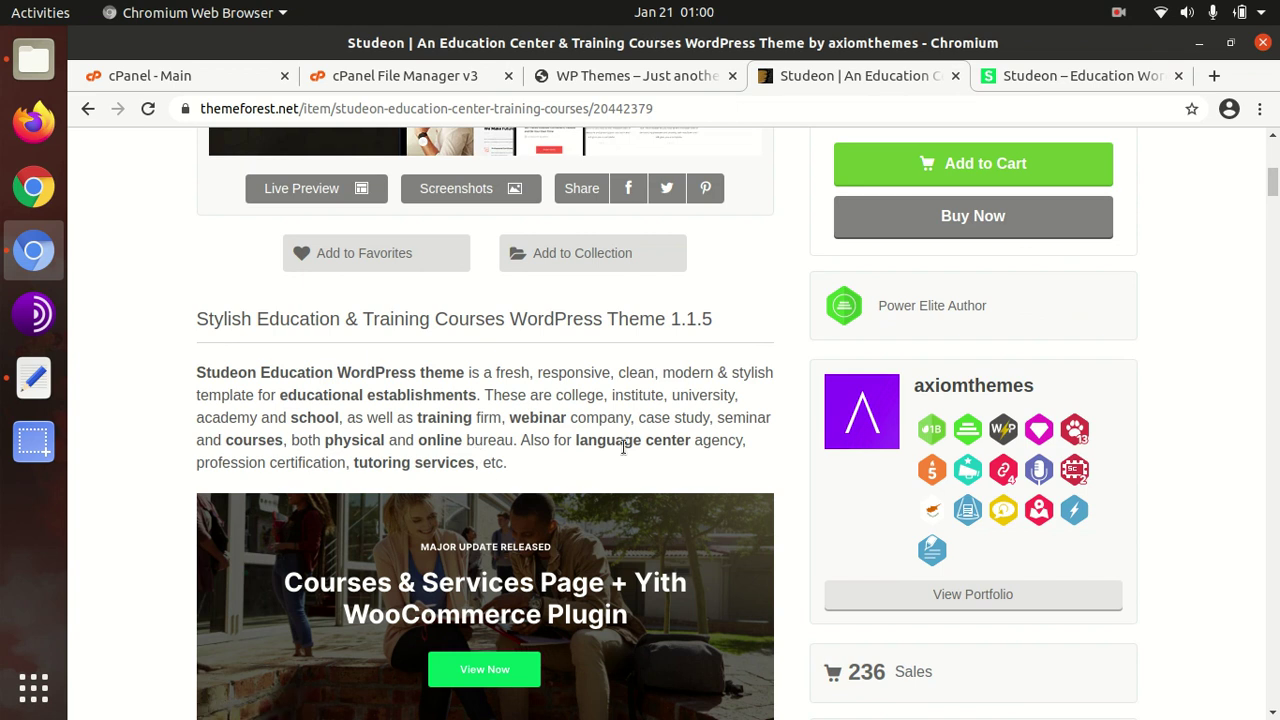
scroll(623, 447, "up", 1)
scroll(1240, 494, "up", 4)
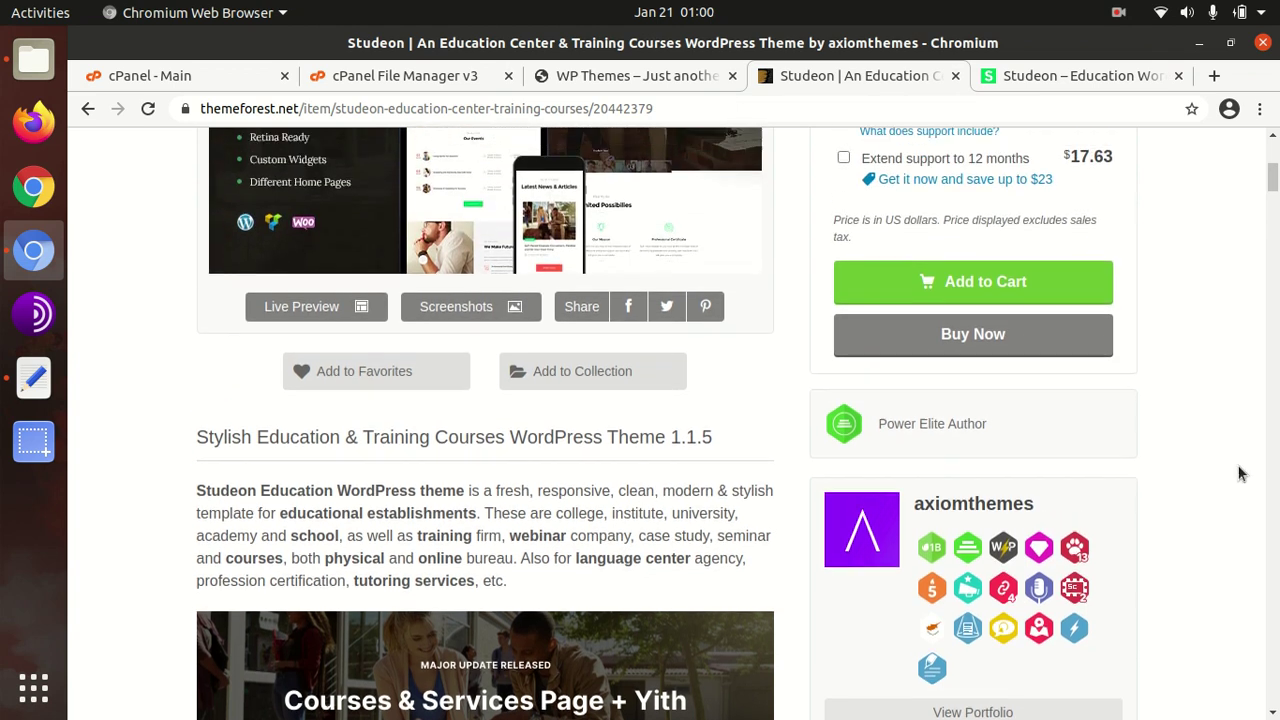
scroll(1240, 473, "down", 5)
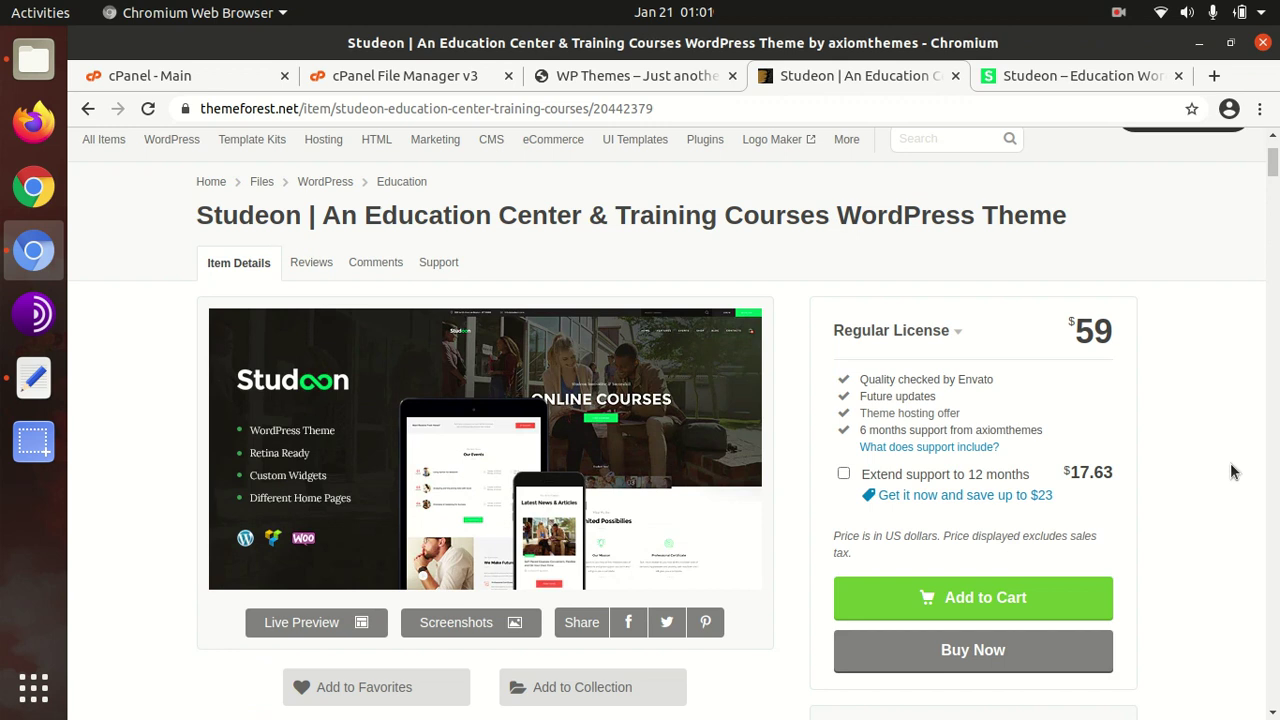
scroll(1232, 472, "down", 3)
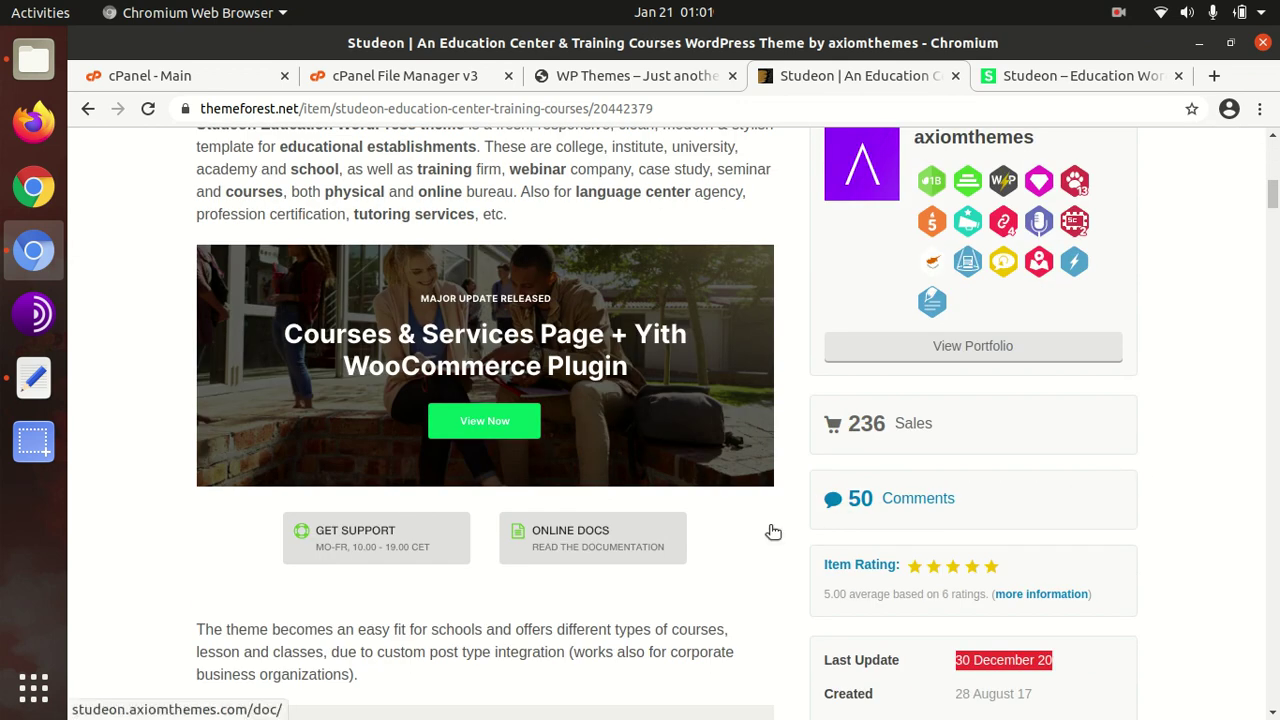
scroll(770, 530, "up", 3)
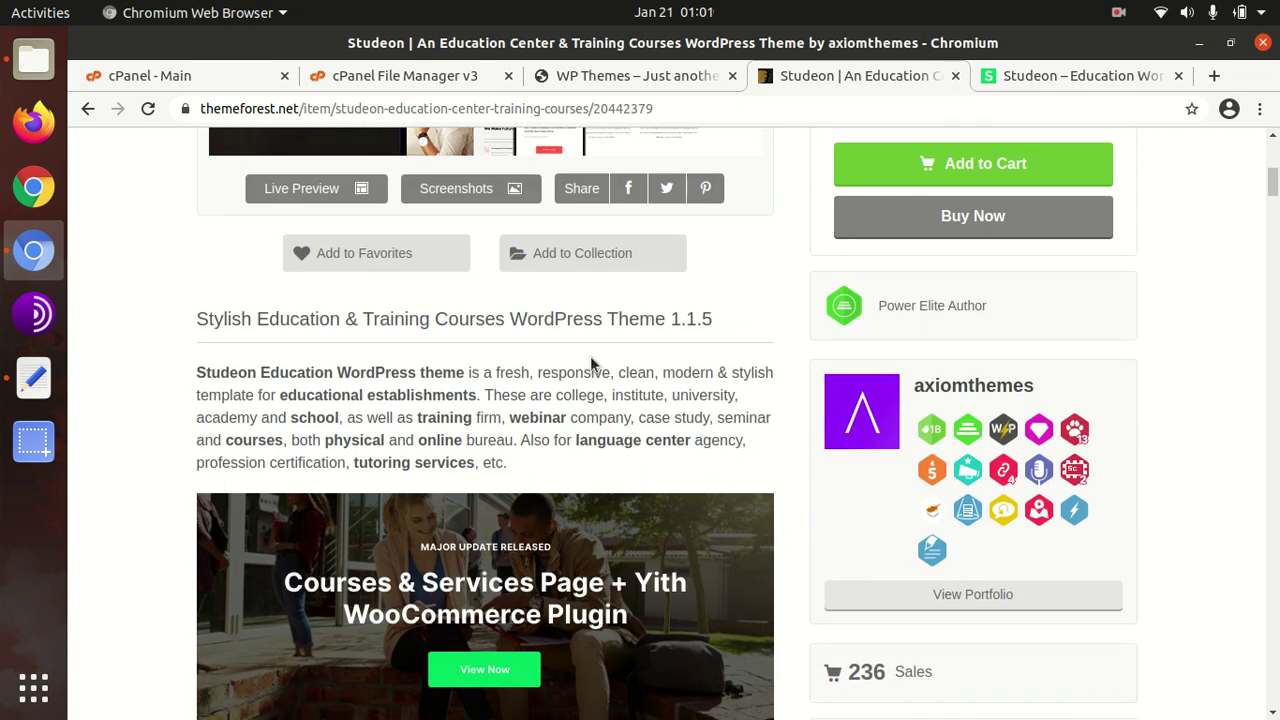
scroll(591, 365, "up", 3)
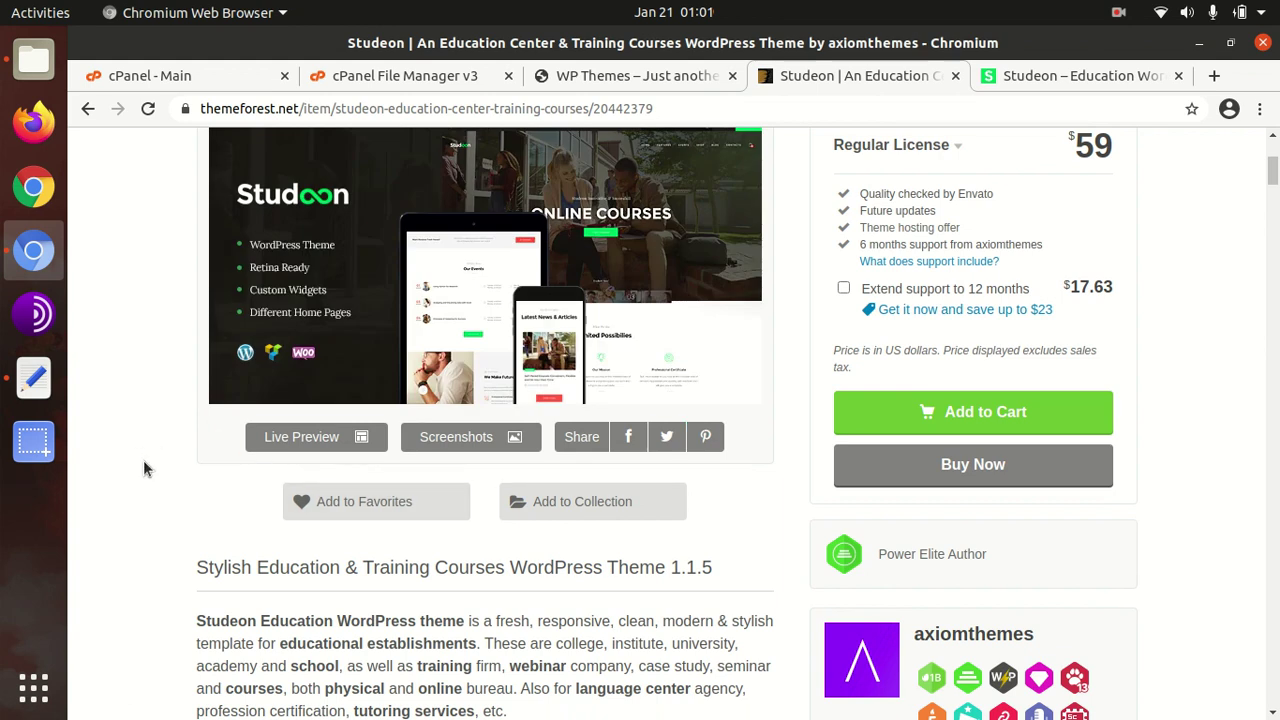
scroll(143, 467, "up", 2)
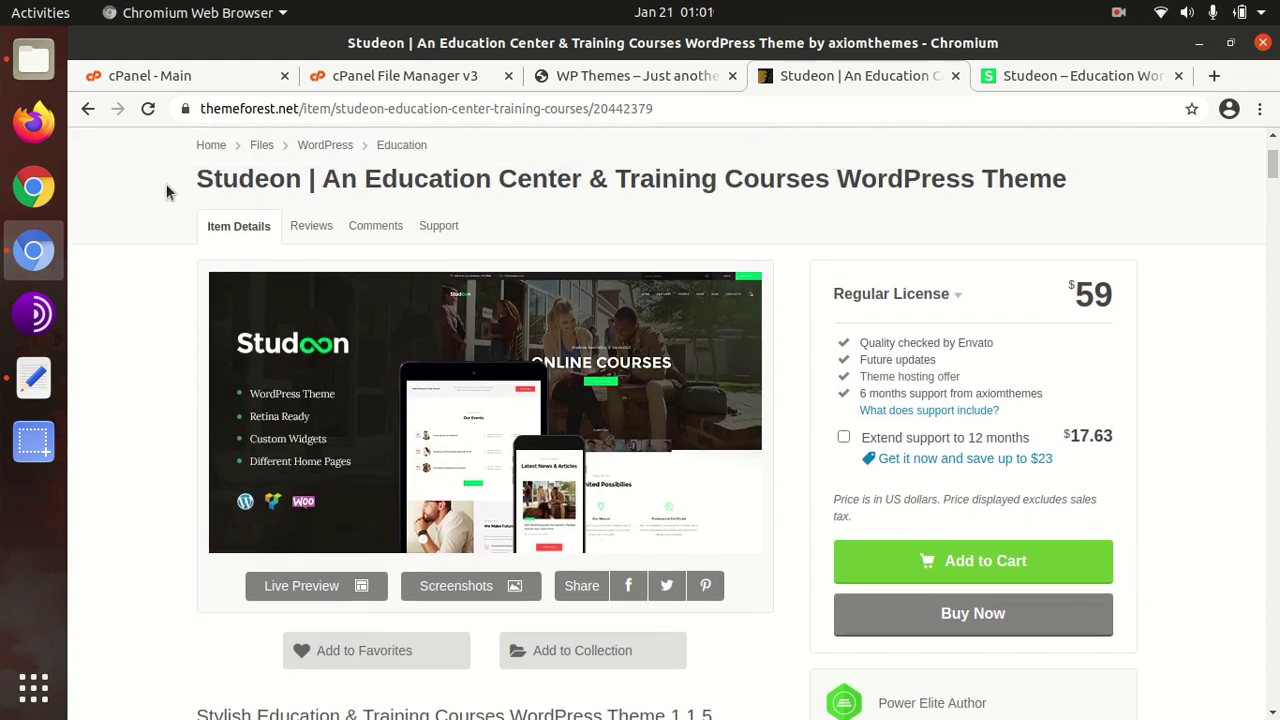
left_click_drag(197, 180, 1050, 205)
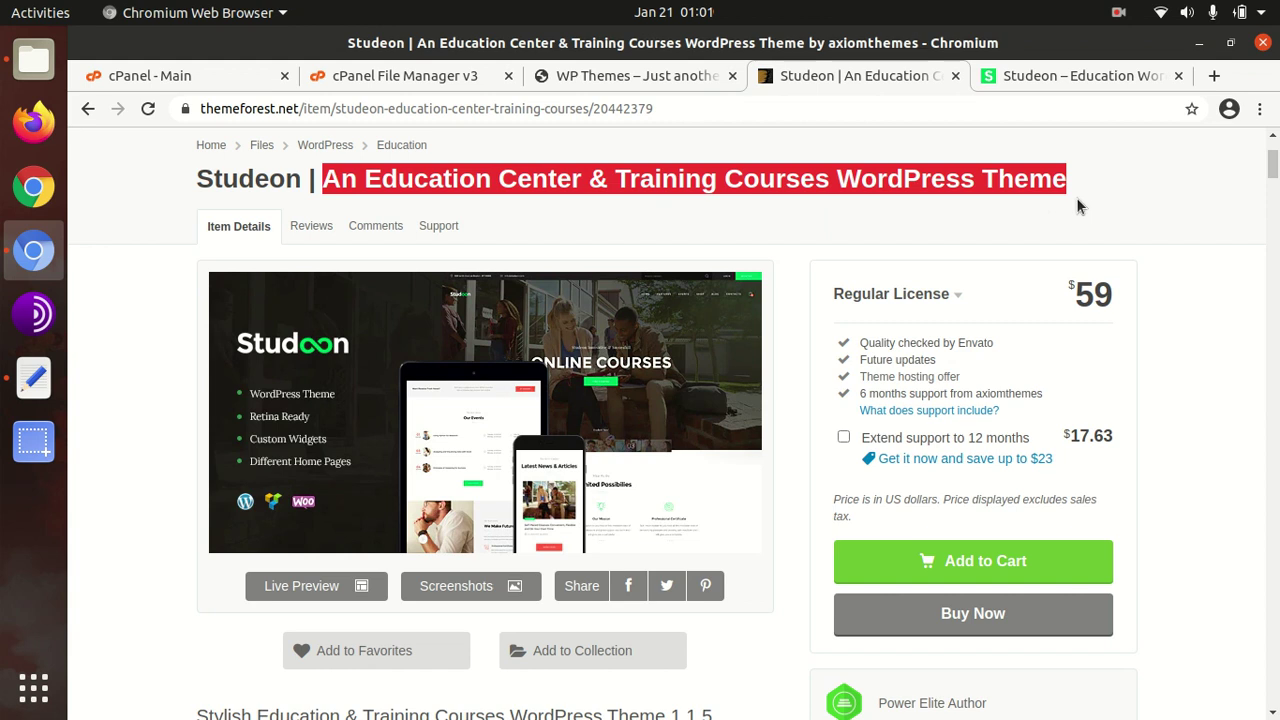
- Open the studeon folder in Downloads and examine the theme package contents, including studeon.zip and studeon-child.zip
left_click(612, 77)
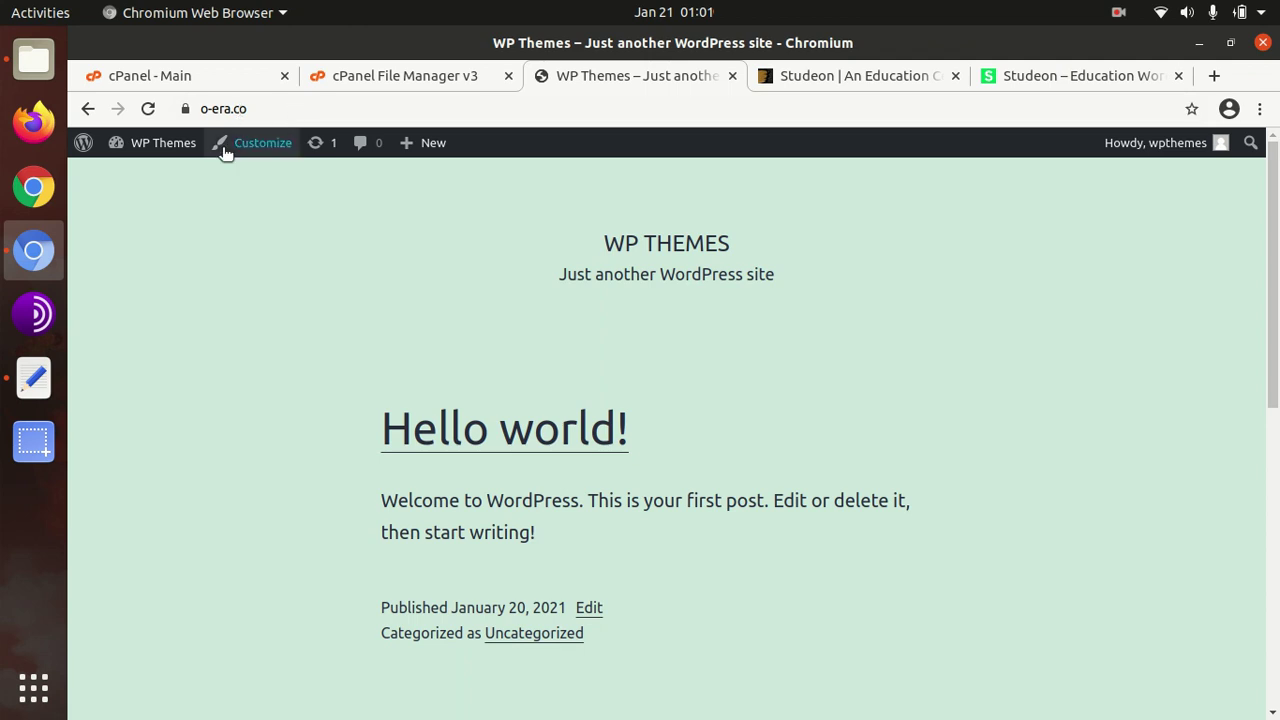
left_click(44, 70)
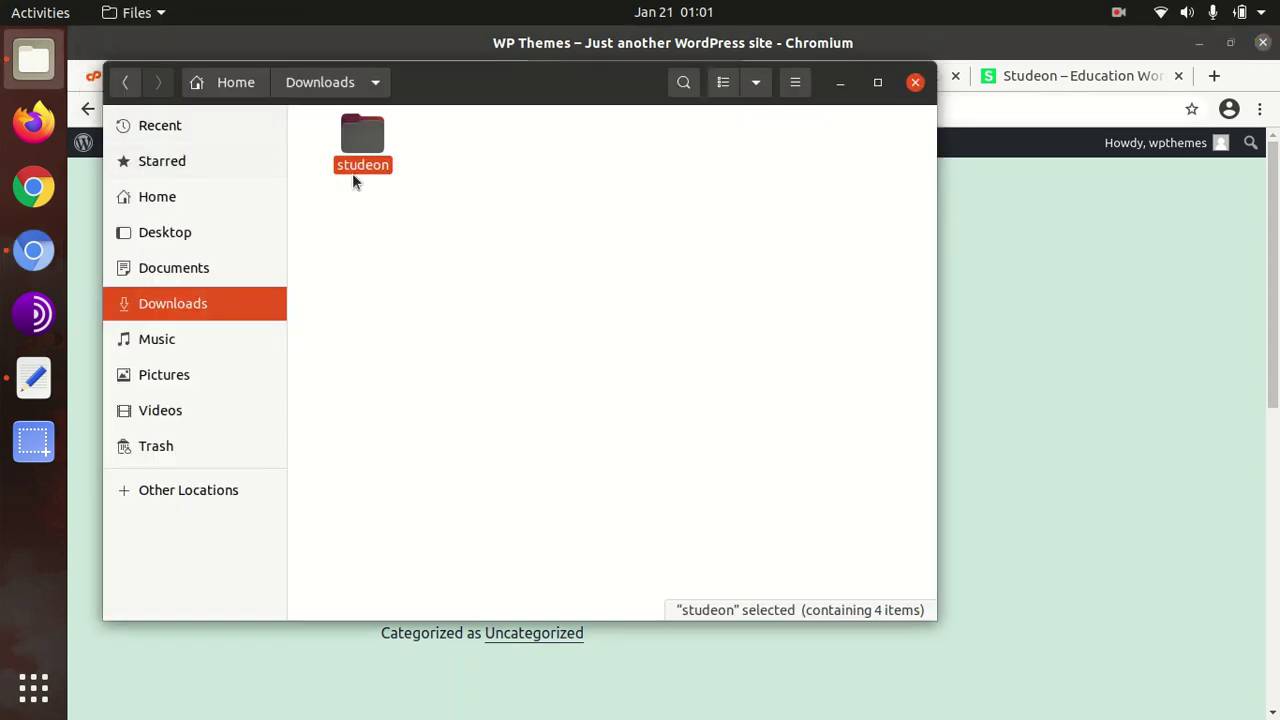
double_click(364, 141)
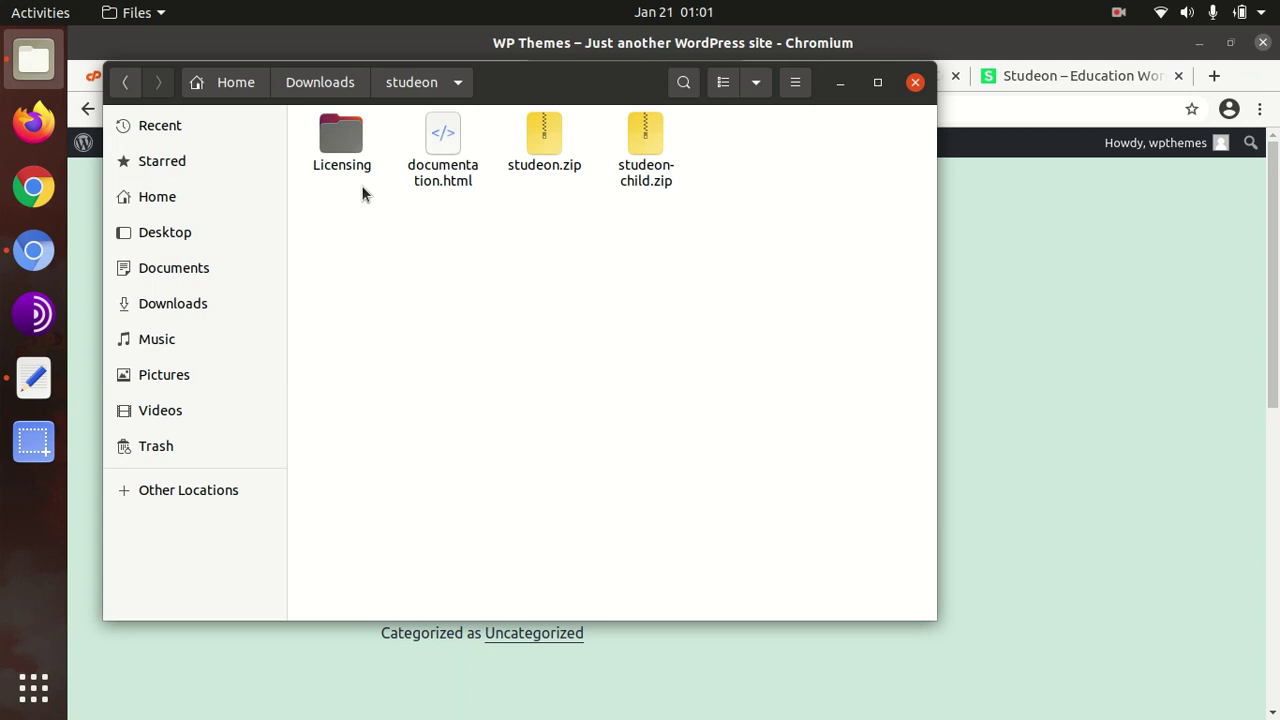
left_click(344, 139)
left_click(549, 145)
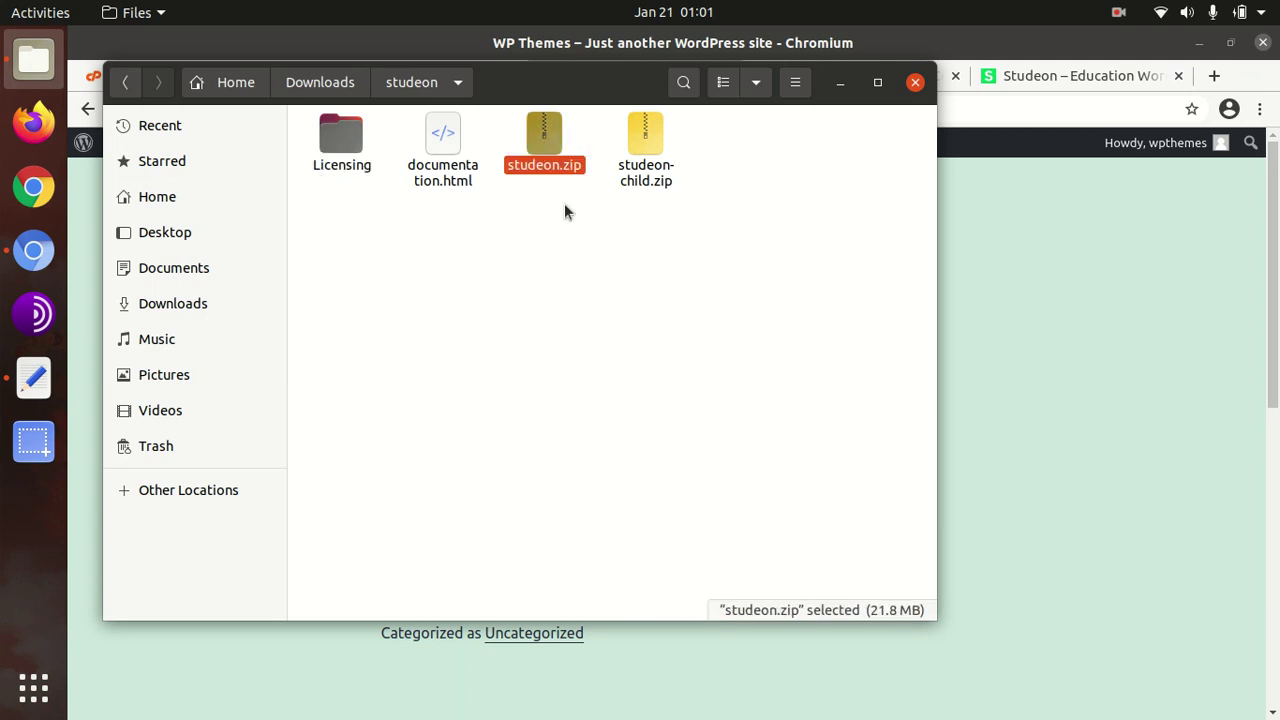
left_click(595, 290)
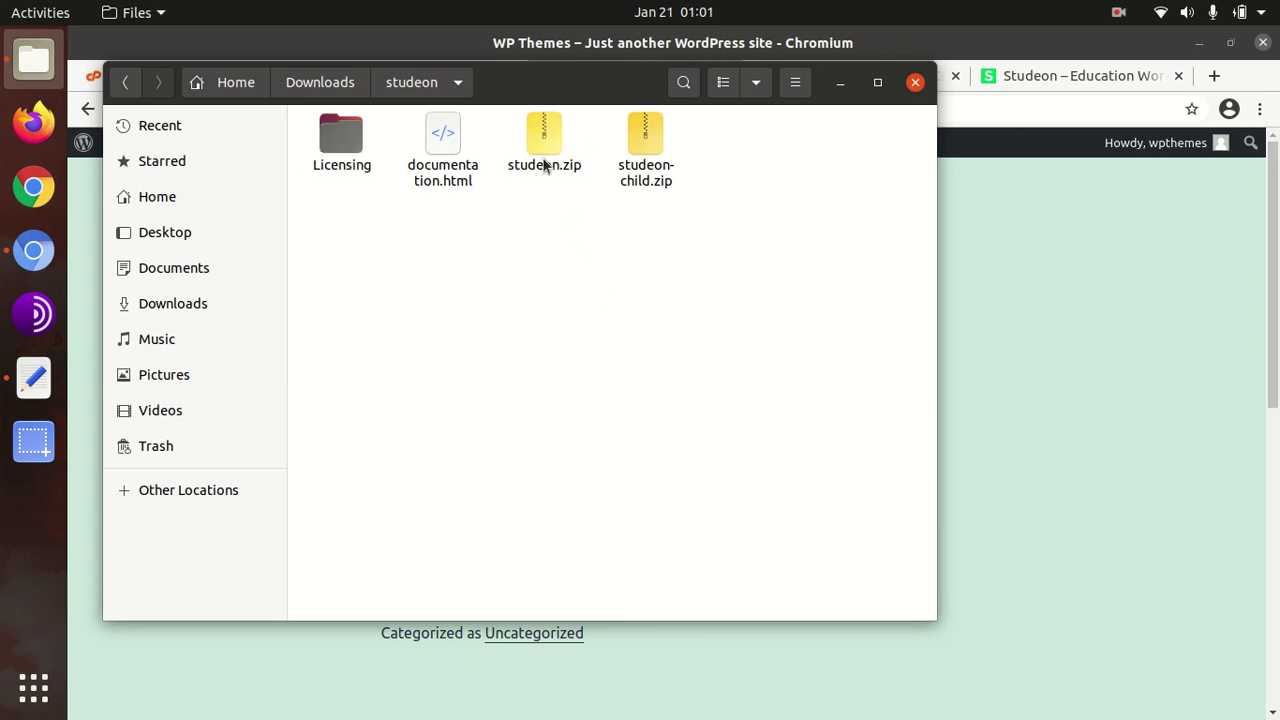
left_click(538, 145)
left_click(646, 150)
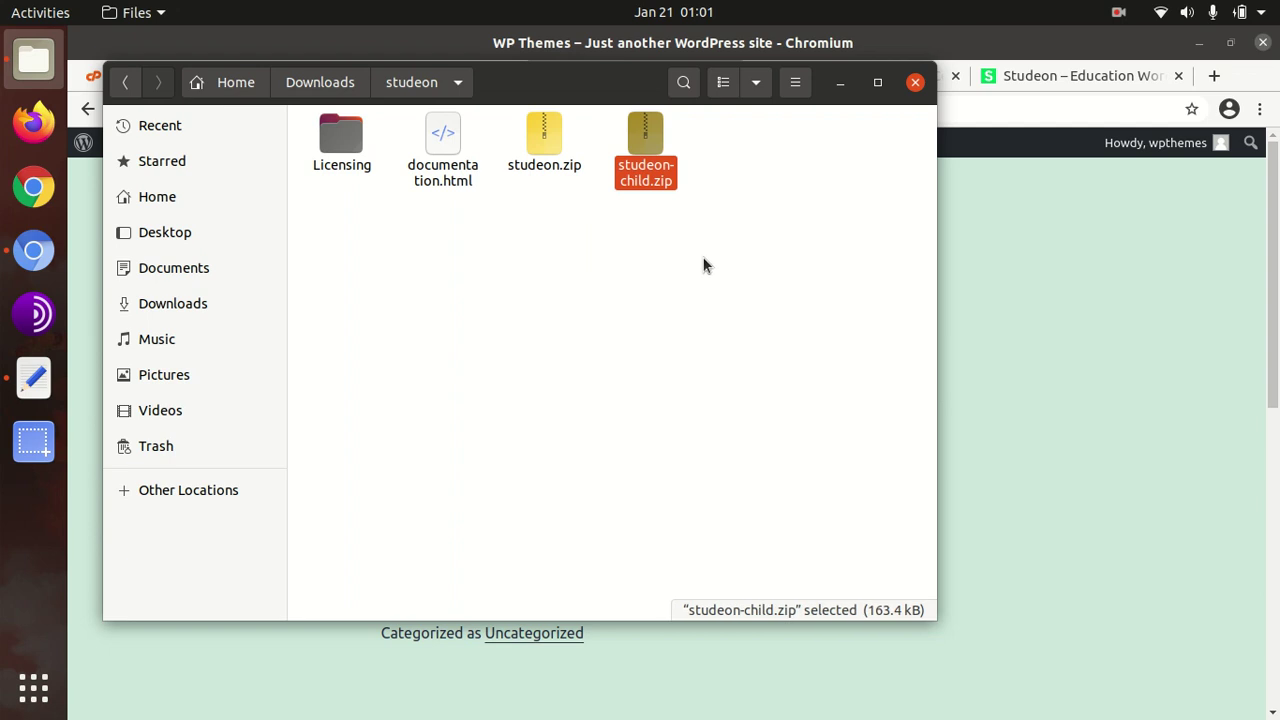
left_click(841, 83)
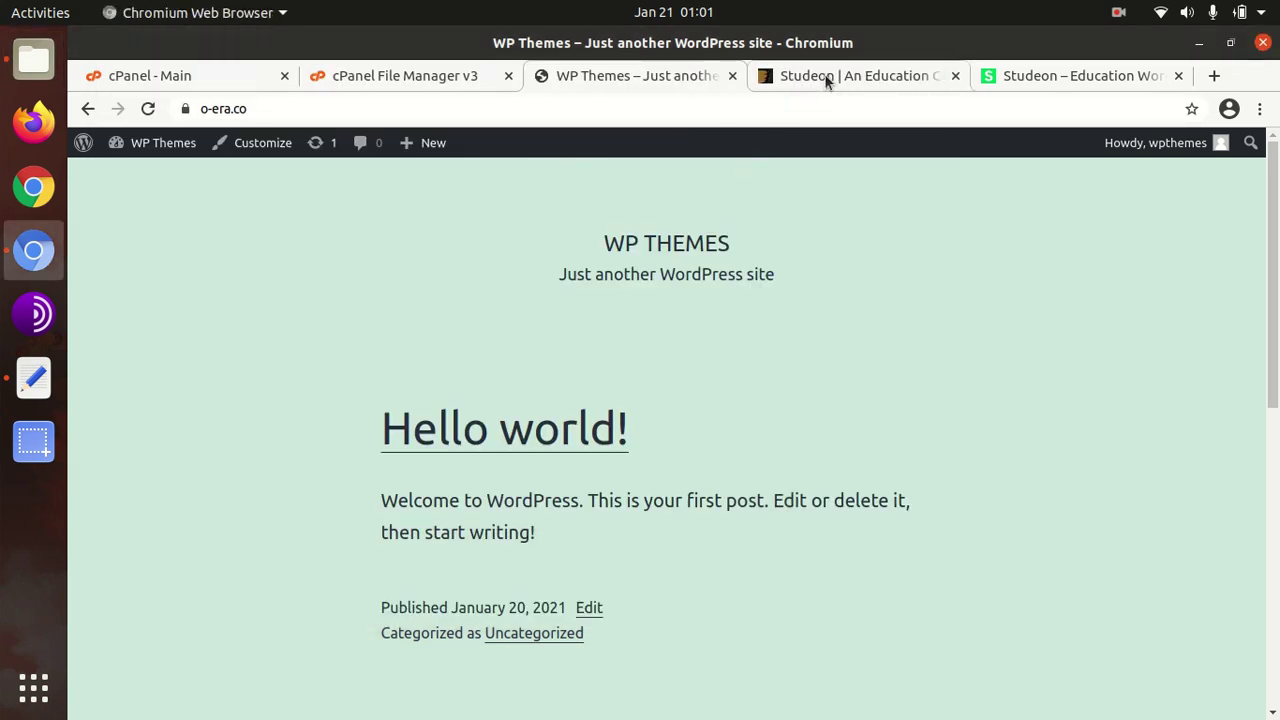
- Open the Home 2 layout on the Studeon demo site and examine its header, slider, introduction and course sections
left_click(1091, 80)
mouse_move(693, 262)
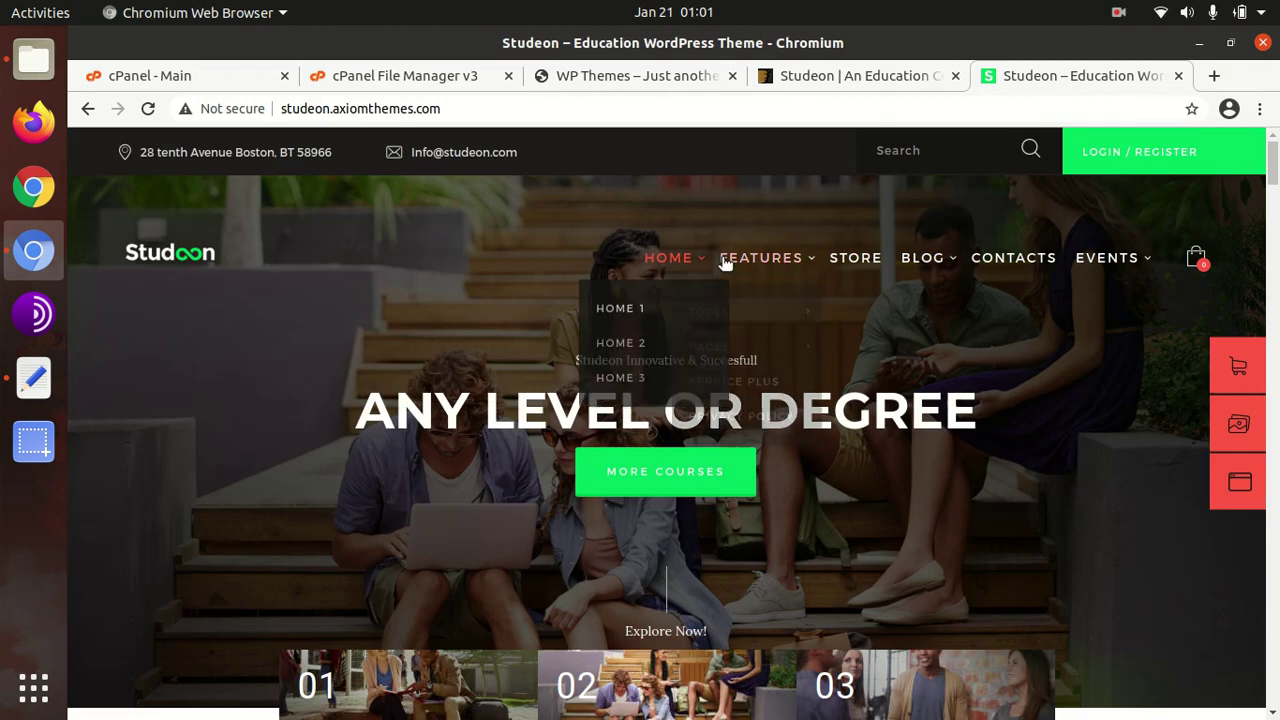
left_click(630, 346)
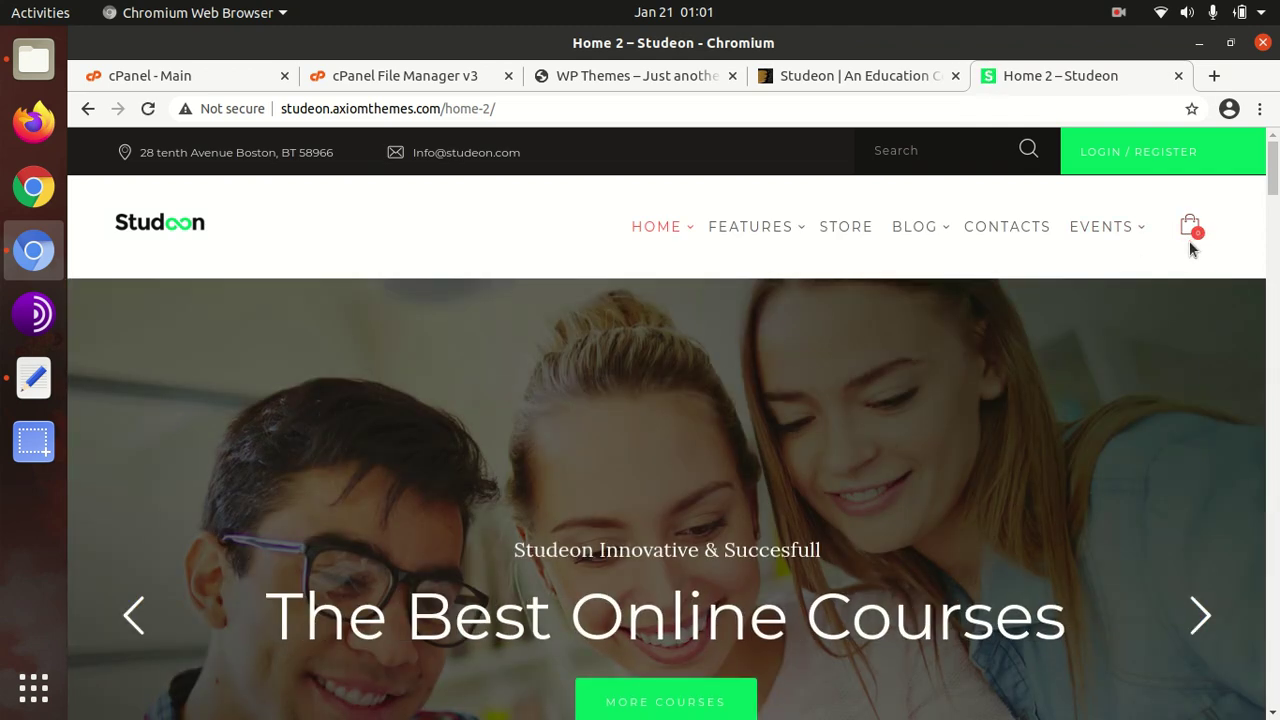
mouse_move(1165, 237)
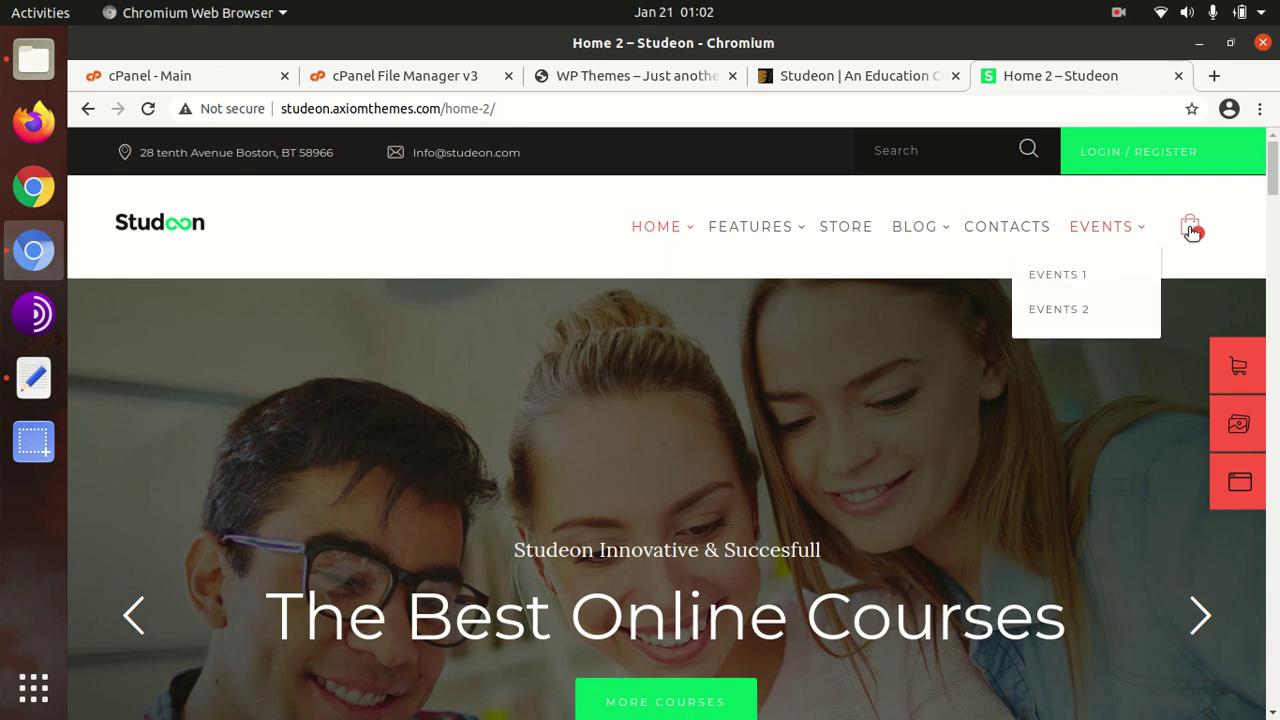
scroll(1188, 236, "down", 2)
scroll(1189, 175, "down", 3)
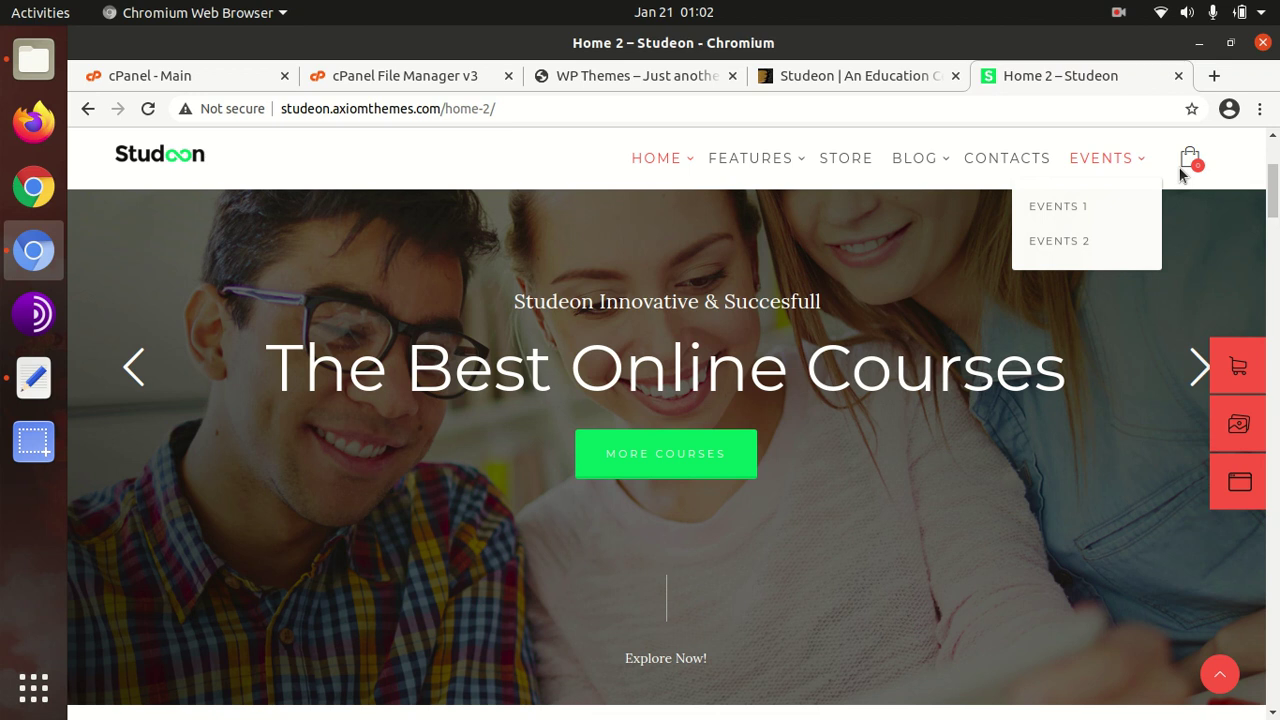
mouse_move(1020, 229)
scroll(783, 271, "down", 8)
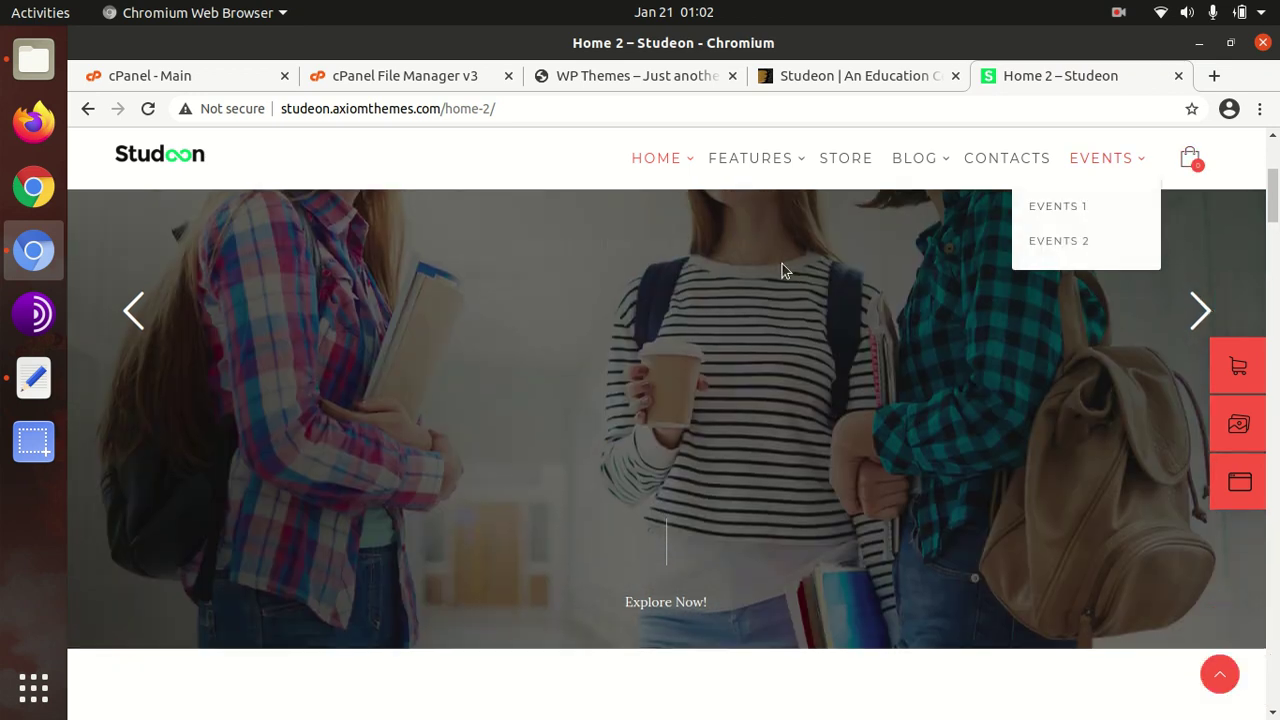
scroll(1150, 175, "down", 10)
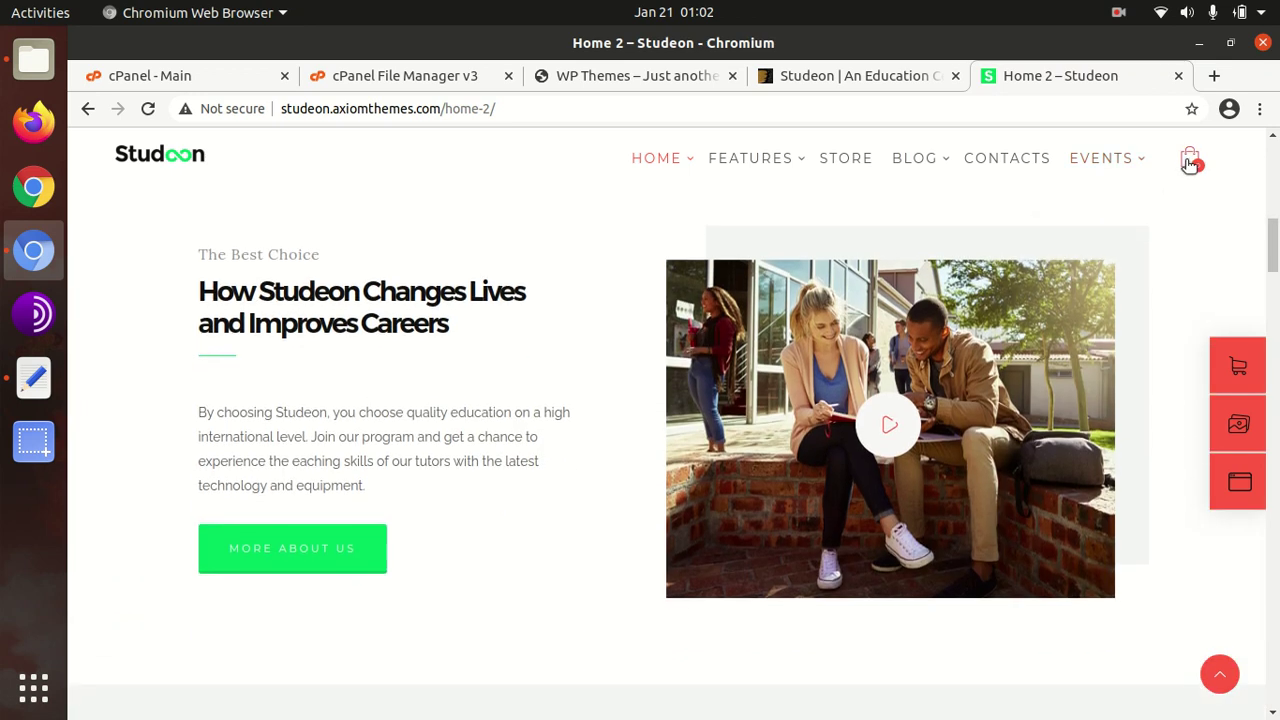
scroll(718, 280, "down", 3)
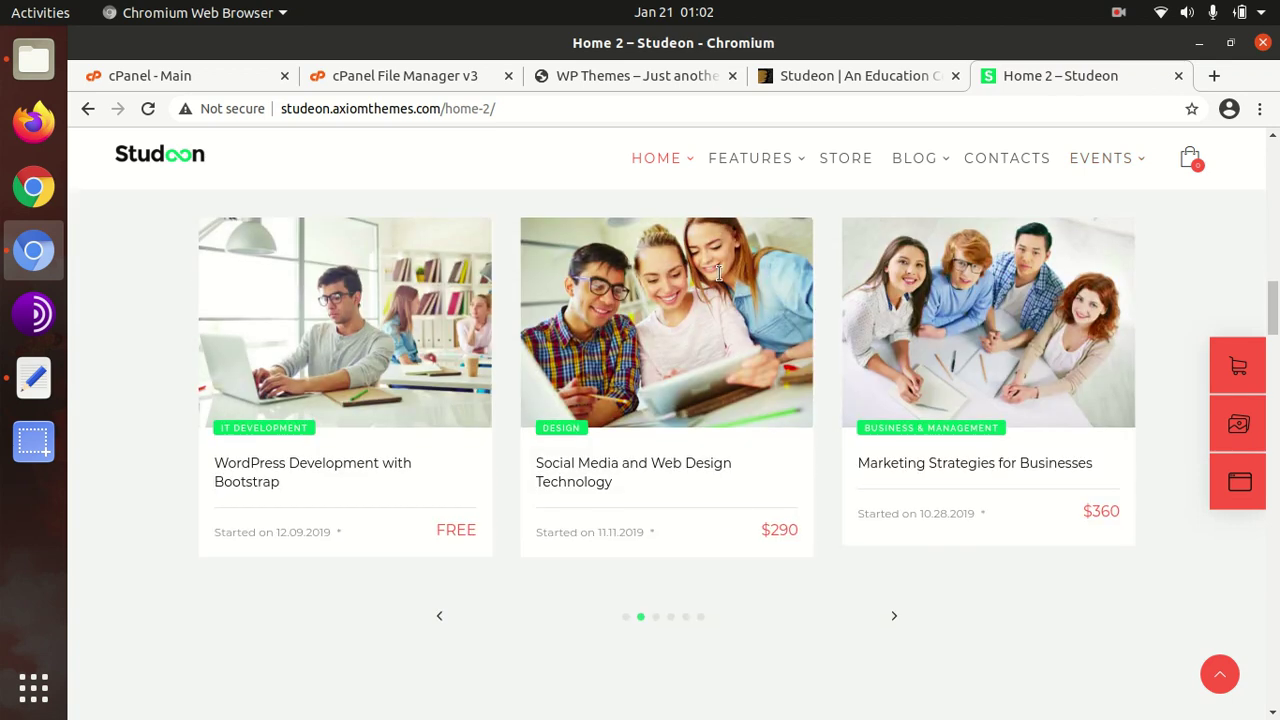
scroll(718, 280, "up", 15)
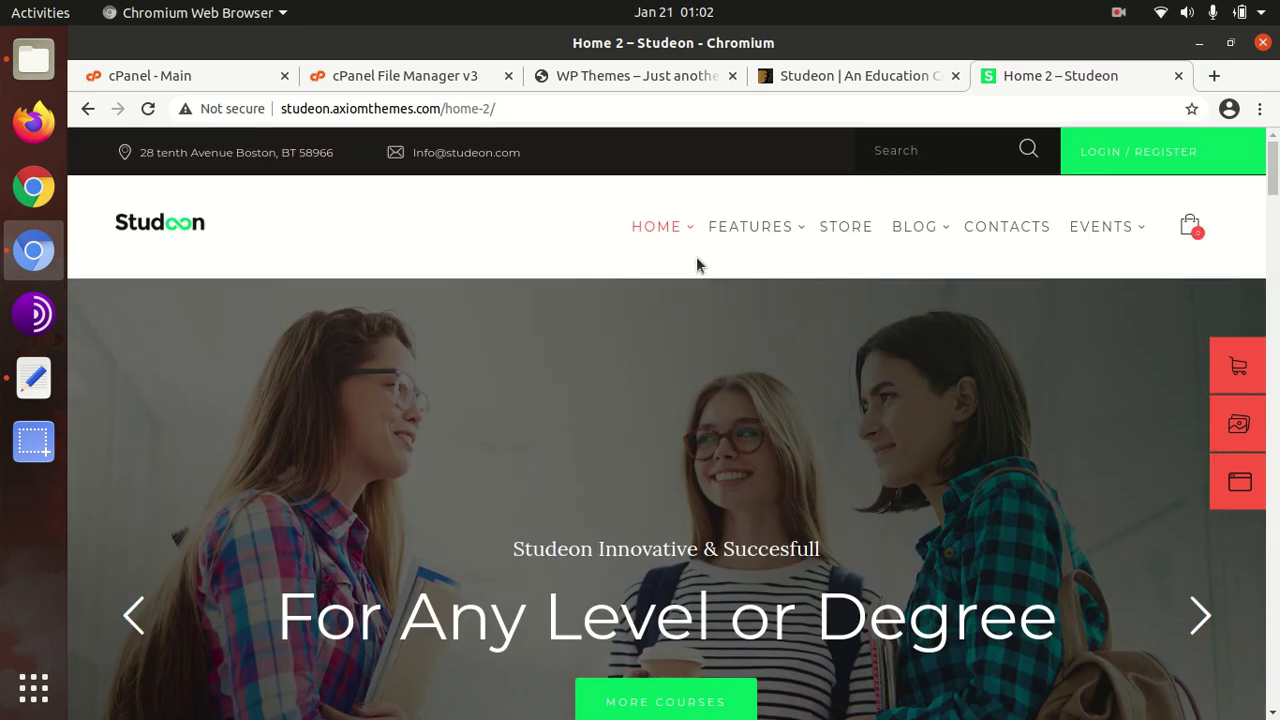
scroll(697, 263, "down", 10)
- Open the demo's Home 3 layout, examine it from the events list to the footer, and return to the page start
mouse_move(660, 190)
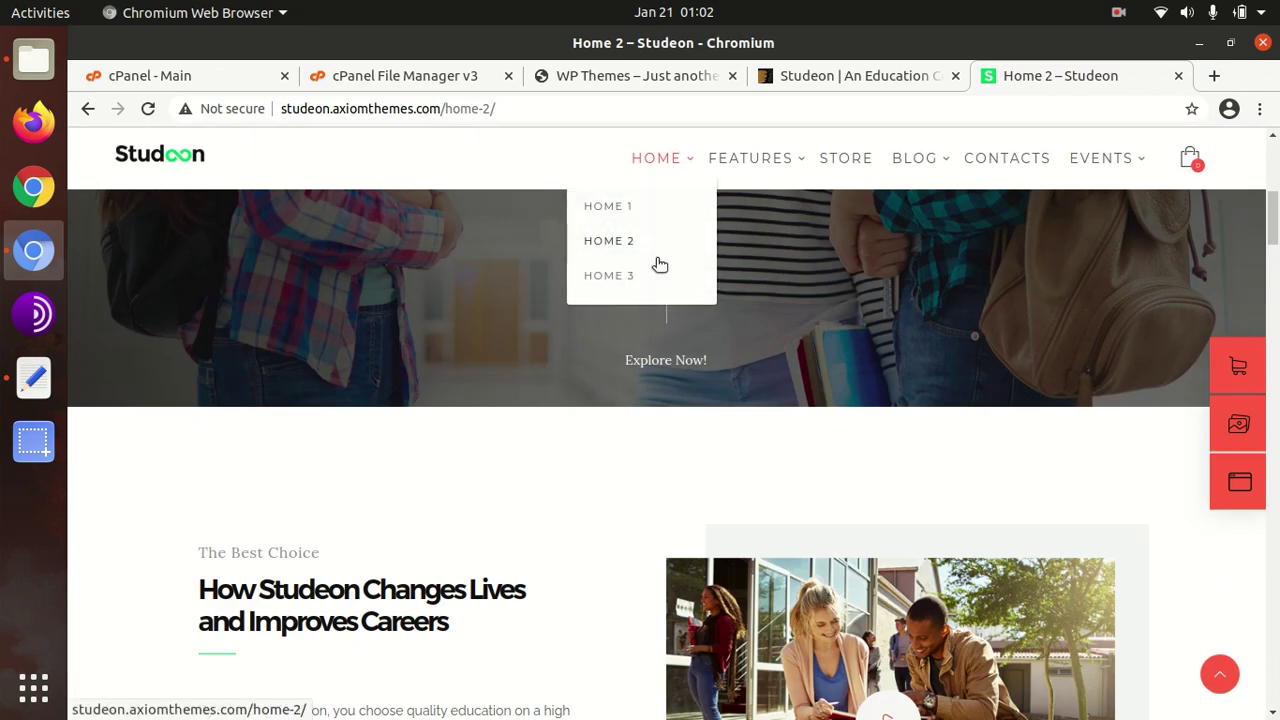
left_click(626, 282)
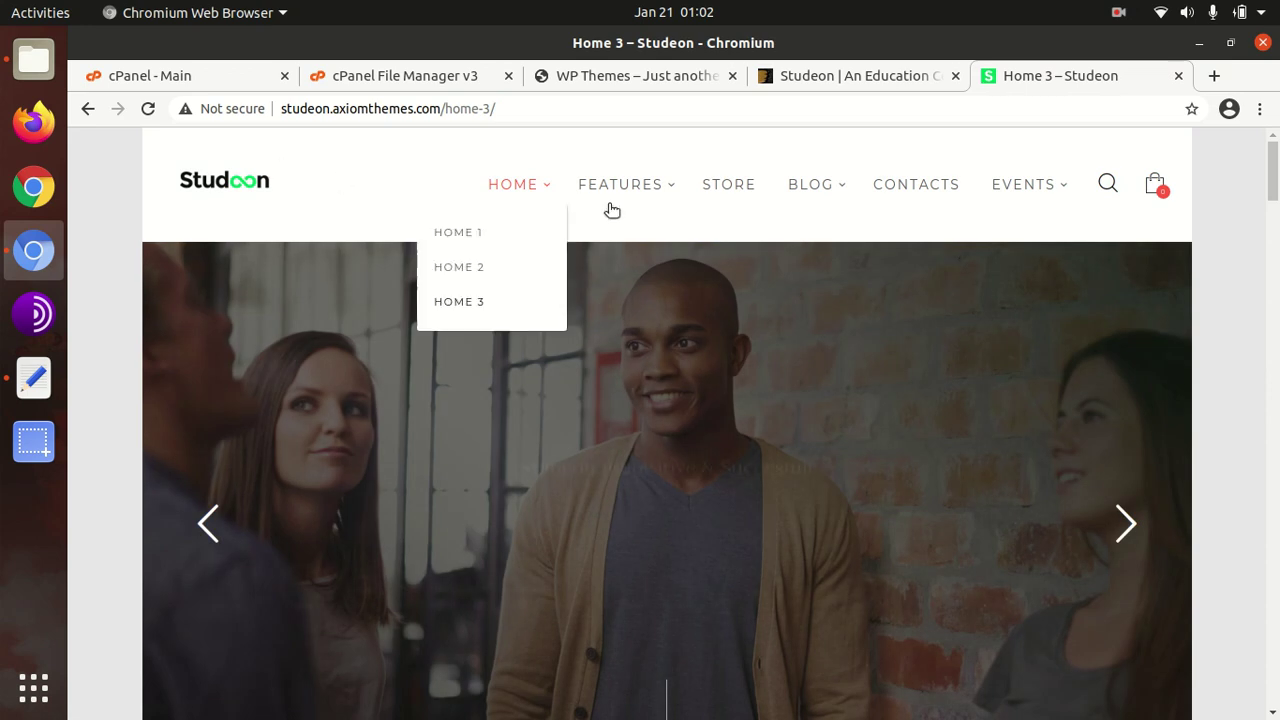
scroll(620, 212, "down", 3)
mouse_move(651, 219)
scroll(457, 303, "down", 10)
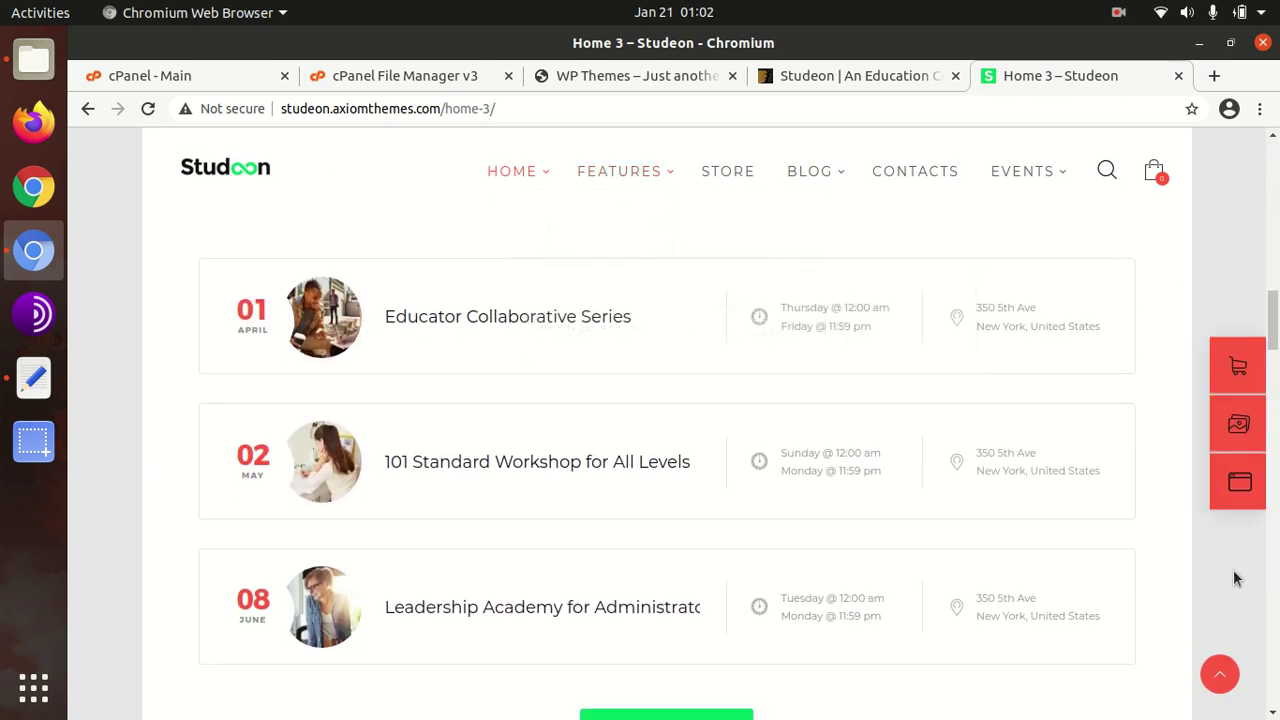
left_click_drag(1273, 320, 1276, 716)
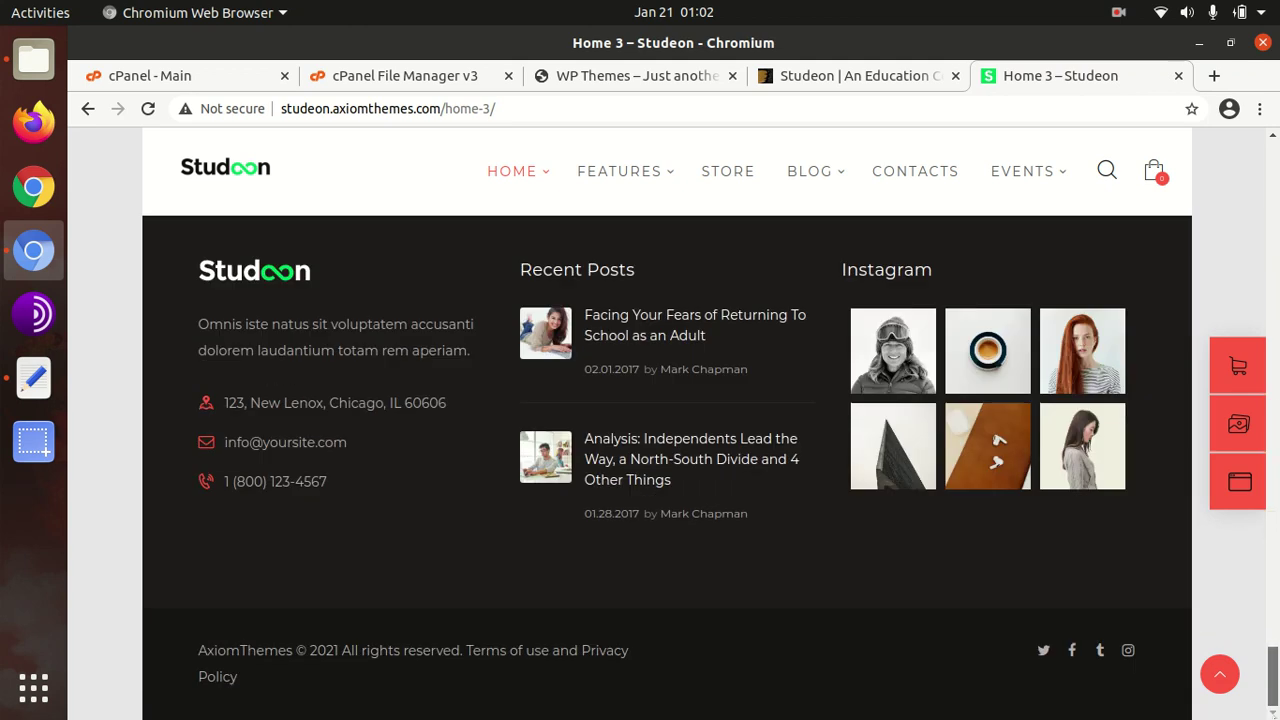
scroll(1239, 698, "up", 5)
left_click(1228, 681)
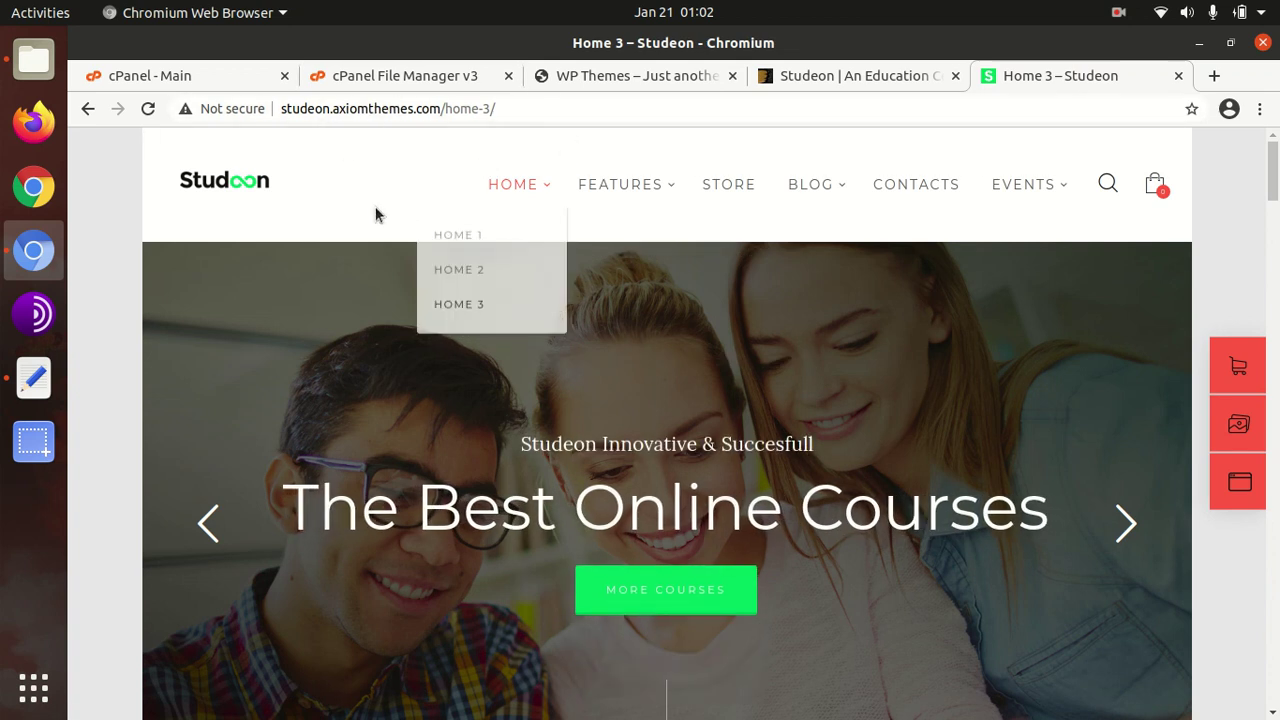
- Review the current theme on the WP Themes site's theme management page and open the theme upload form
left_click(615, 78)
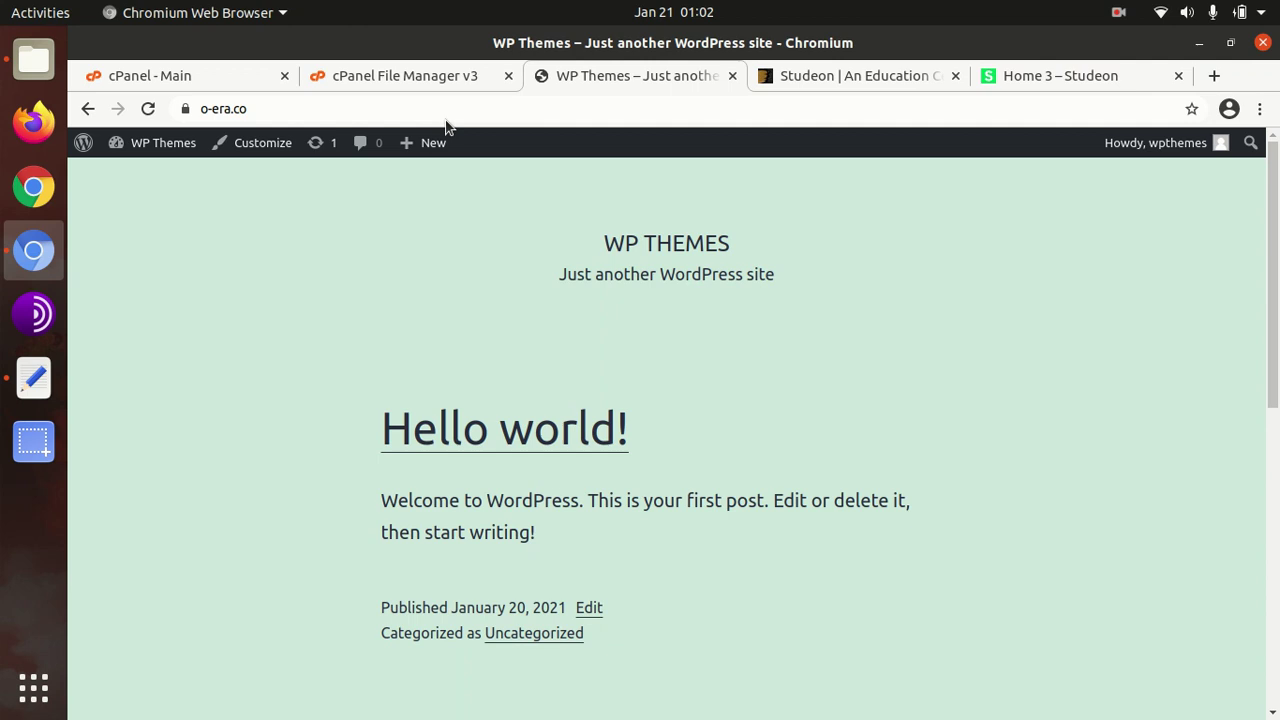
mouse_move(148, 145)
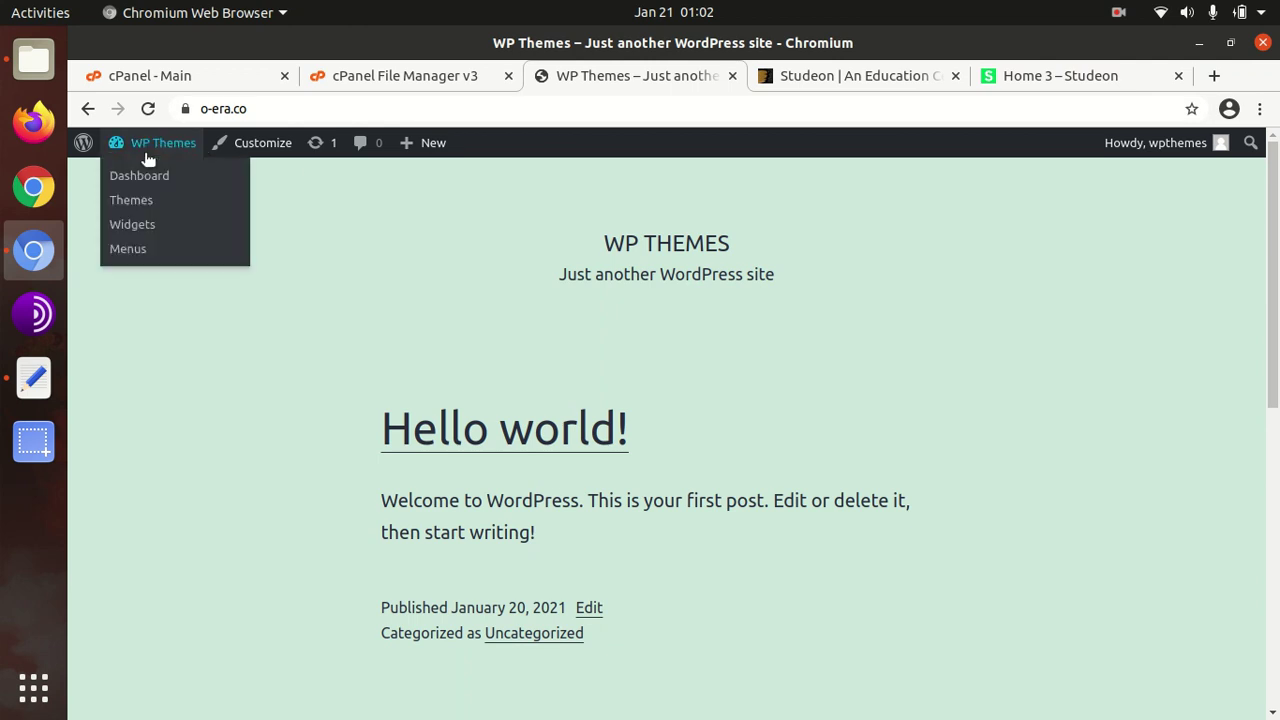
left_click(140, 205)
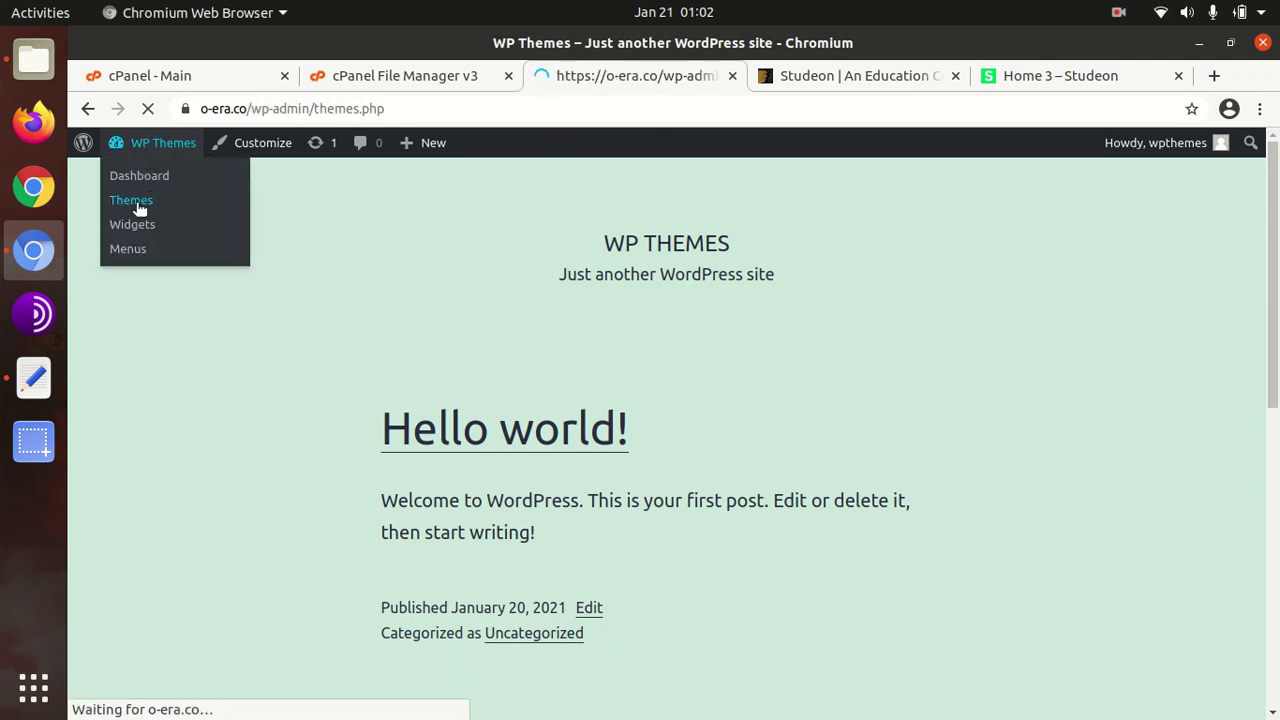
scroll(310, 290, "up", 2)
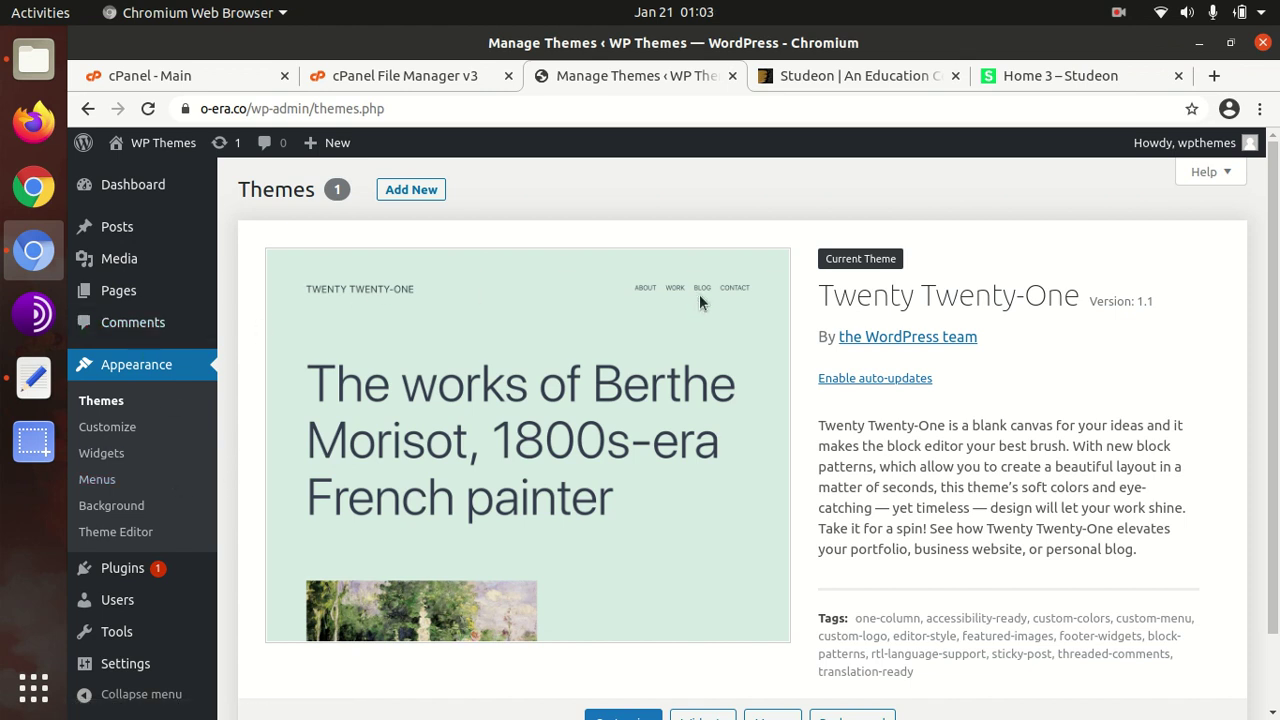
scroll(652, 373, "down", 2)
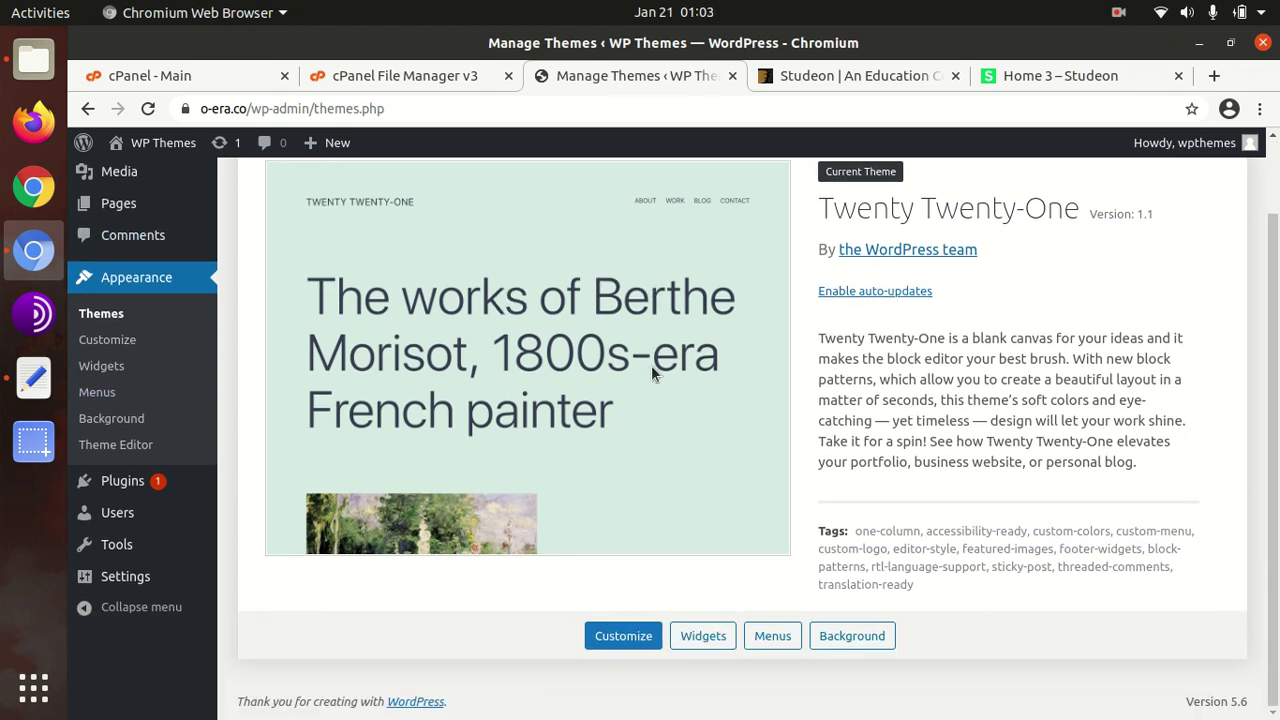
scroll(652, 373, "up", 2)
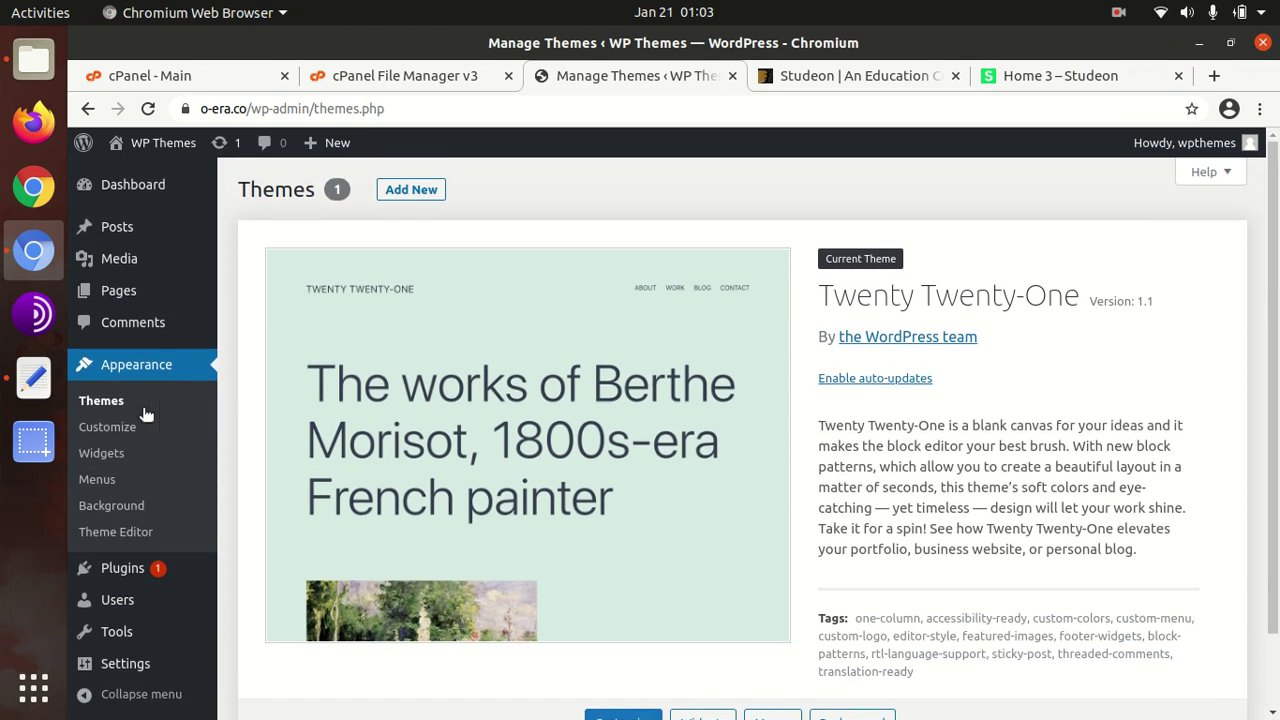
left_click(400, 193)
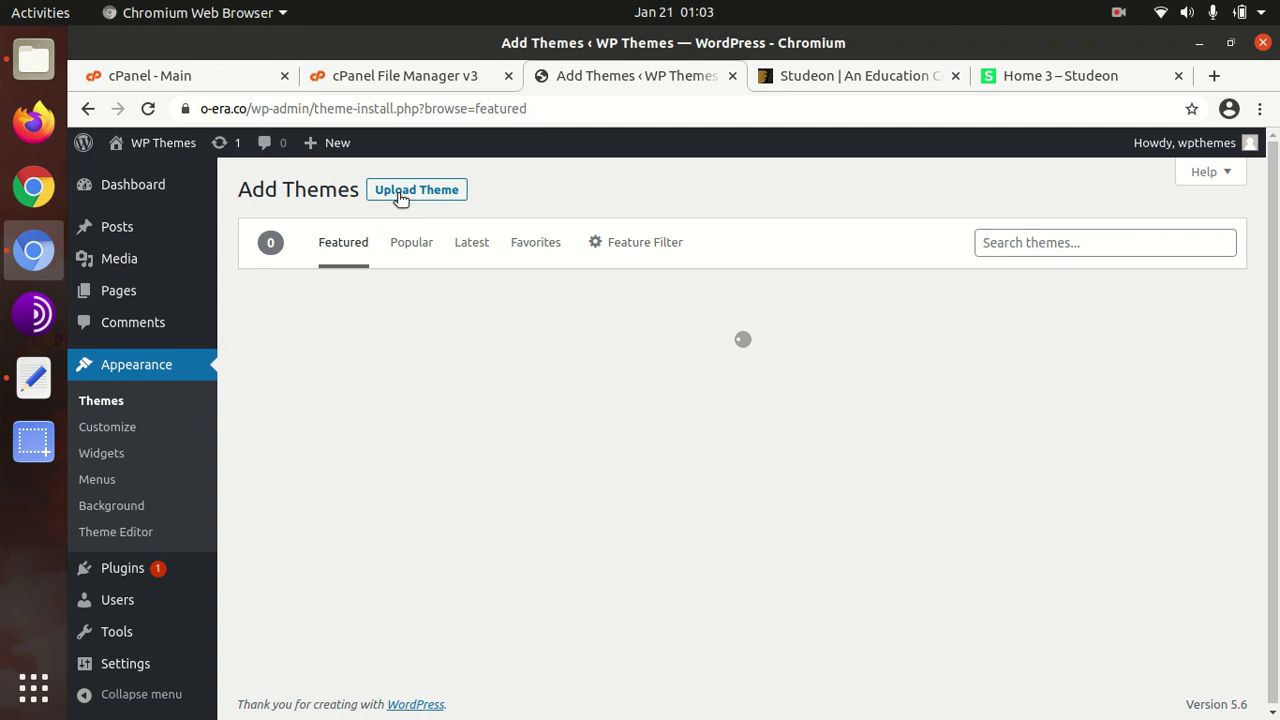
left_click(401, 192)
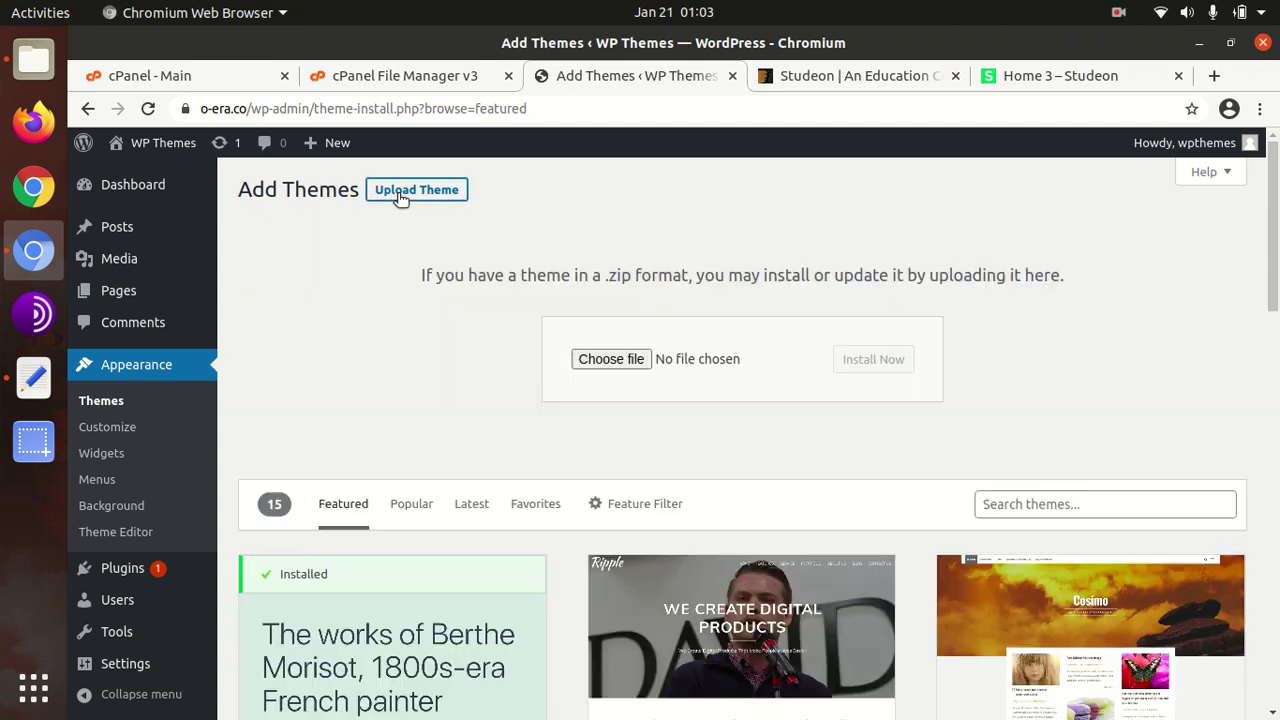
left_click(609, 359)
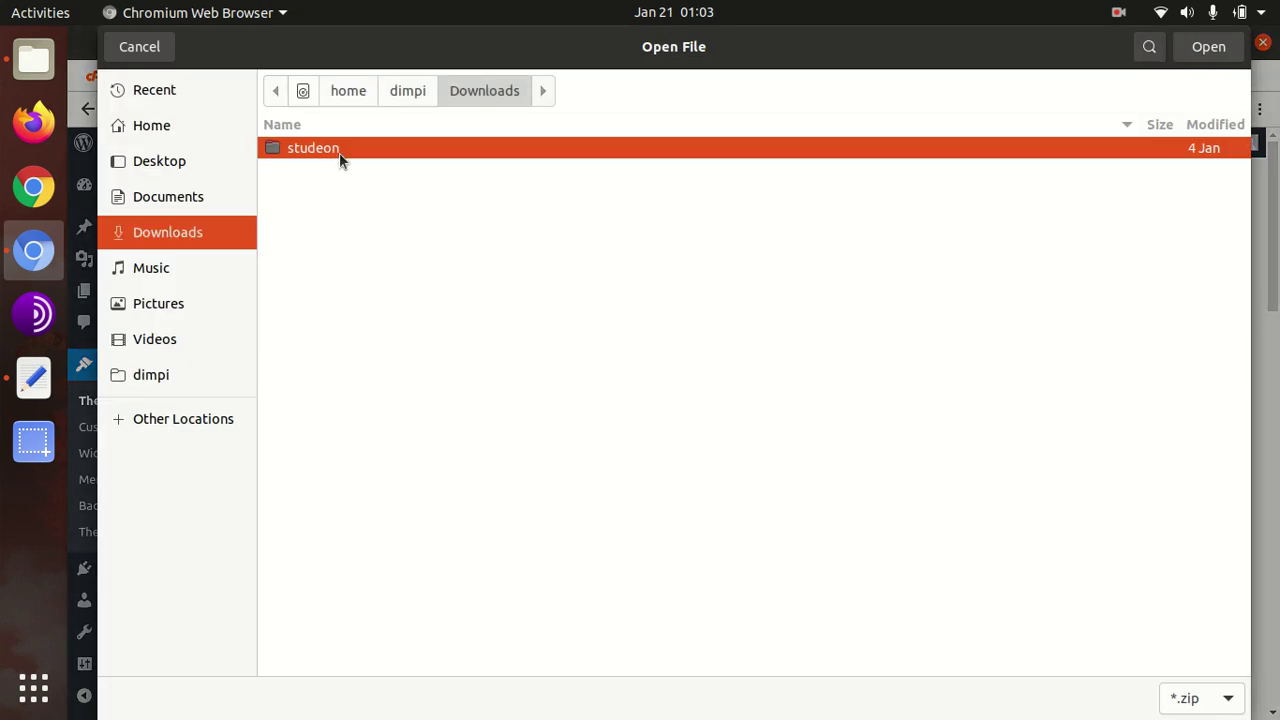
double_click(339, 152)
left_click(330, 170)
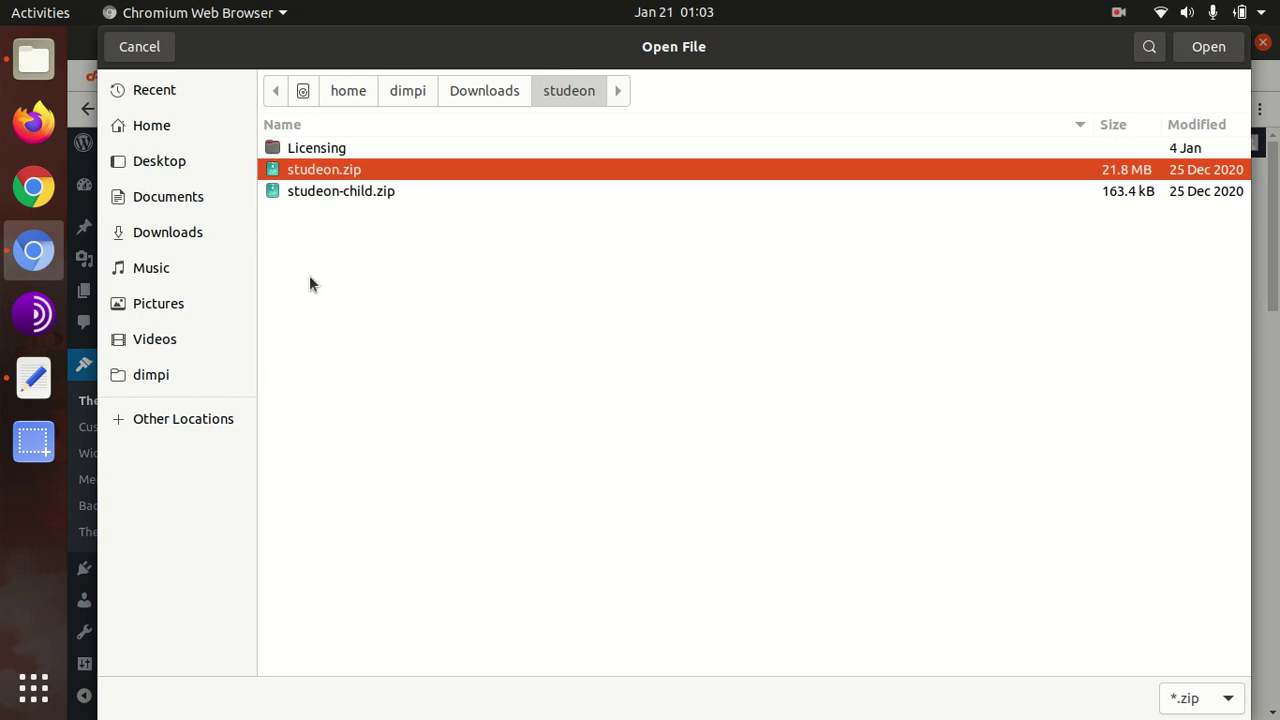
left_click(132, 50)
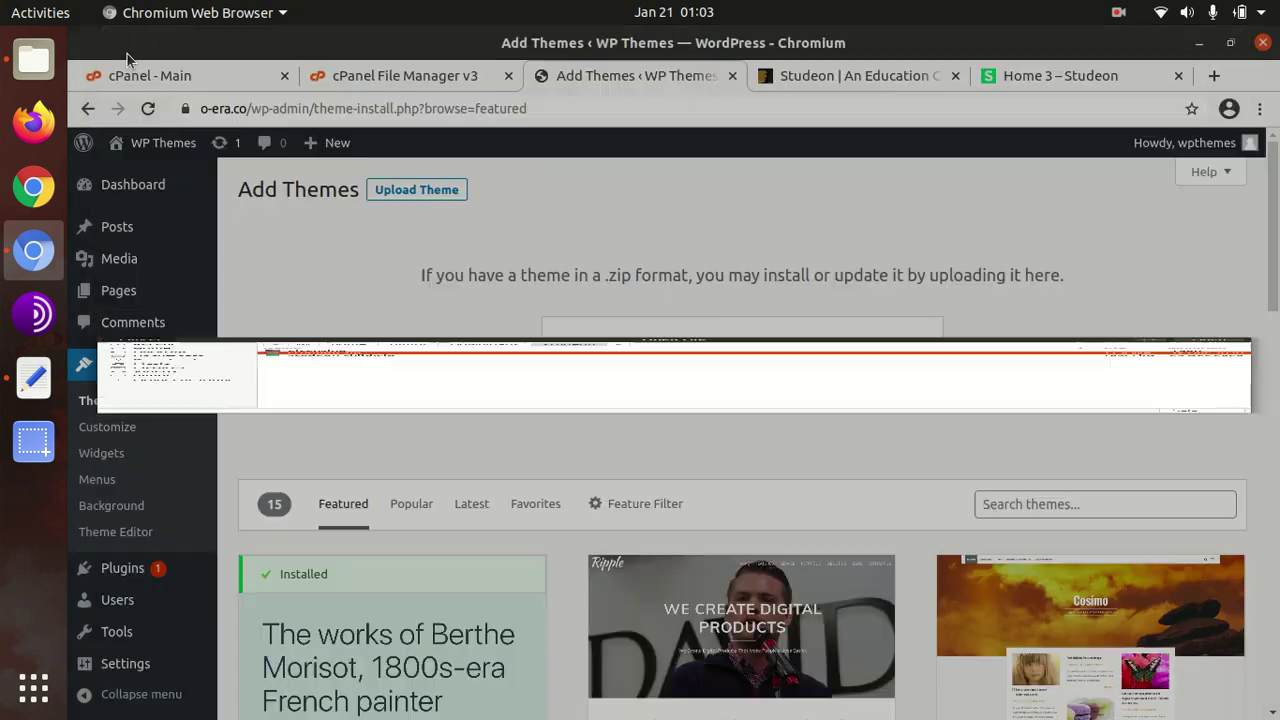
- Switch to the cPanel File Manager, go up to o-era.co's wp-content folder and open its themes folder
left_click(386, 76)
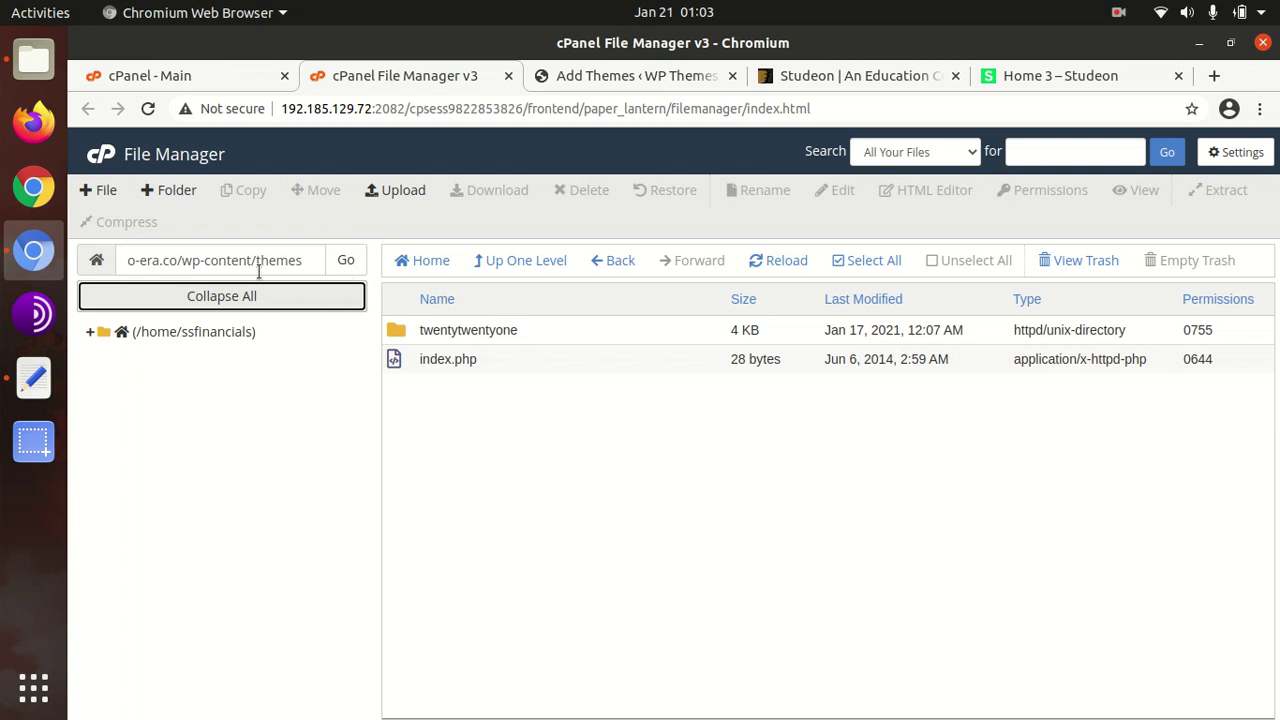
left_click_drag(184, 261, 306, 261)
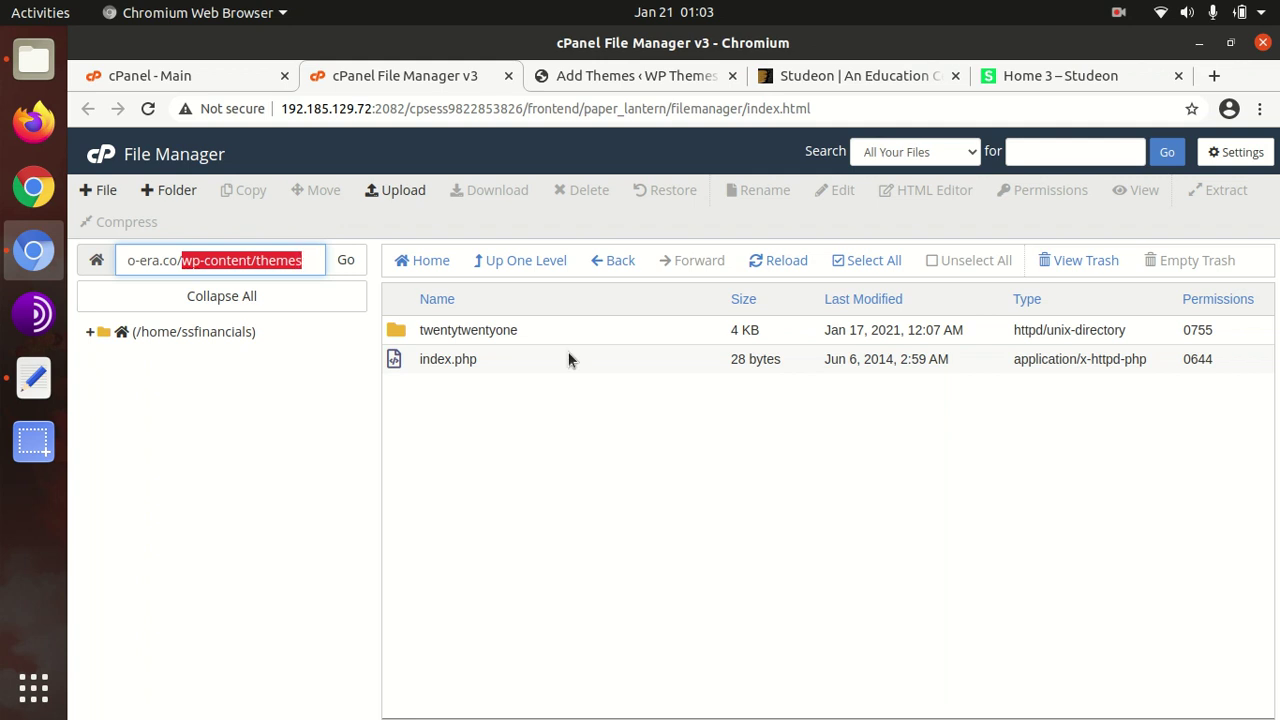
left_click(517, 261)
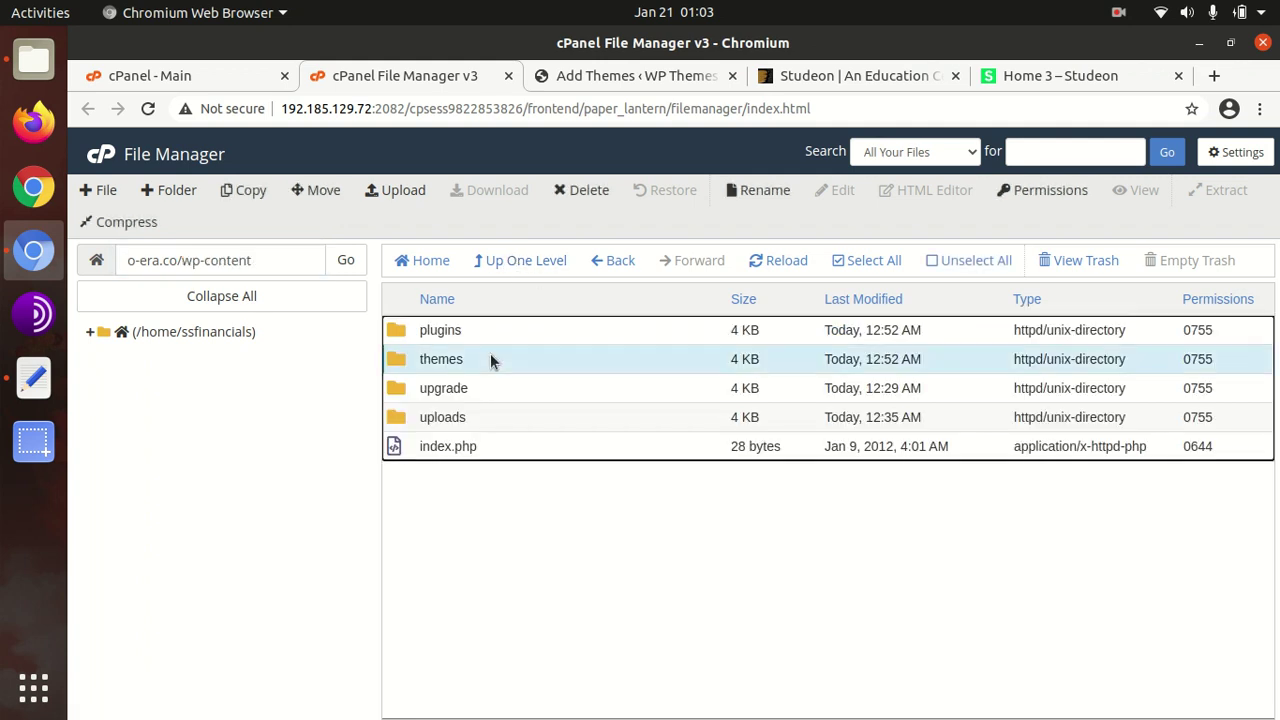
double_click(490, 358)
- Upload studeon.zip from the studeon folder in Downloads to wp-content/themes and return to that folder's file listing
left_click(400, 192)
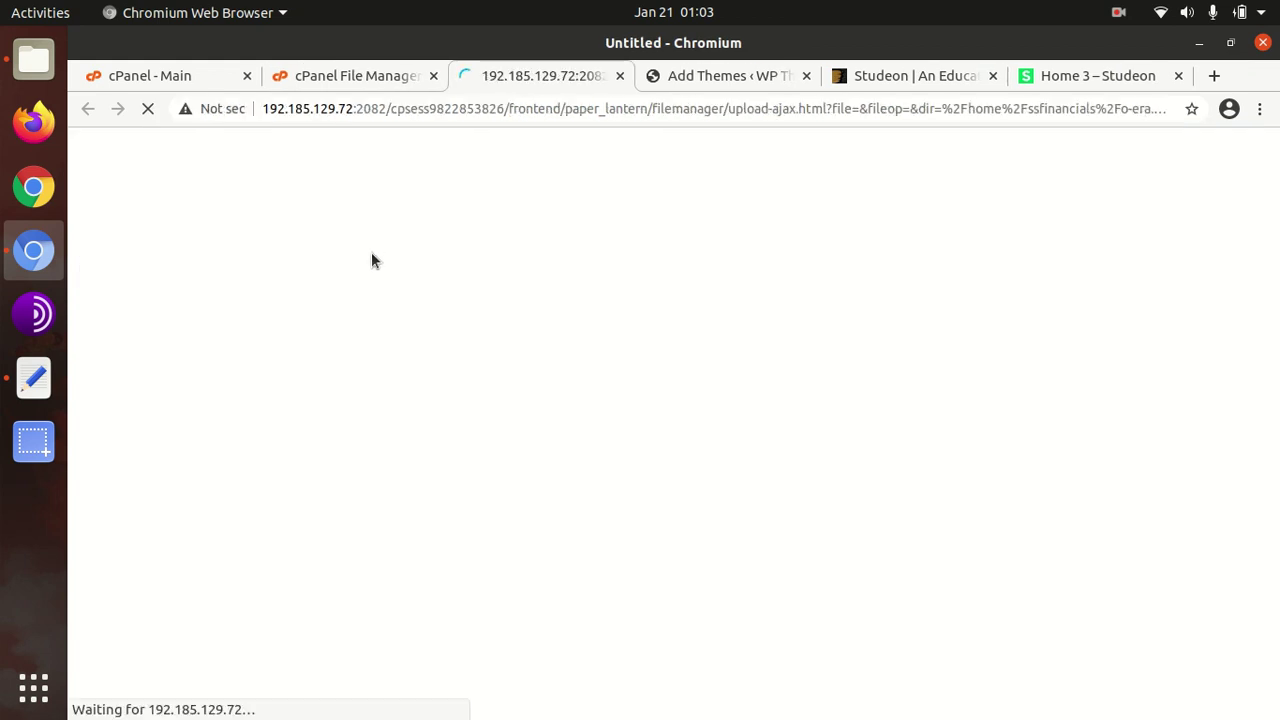
left_click(650, 457)
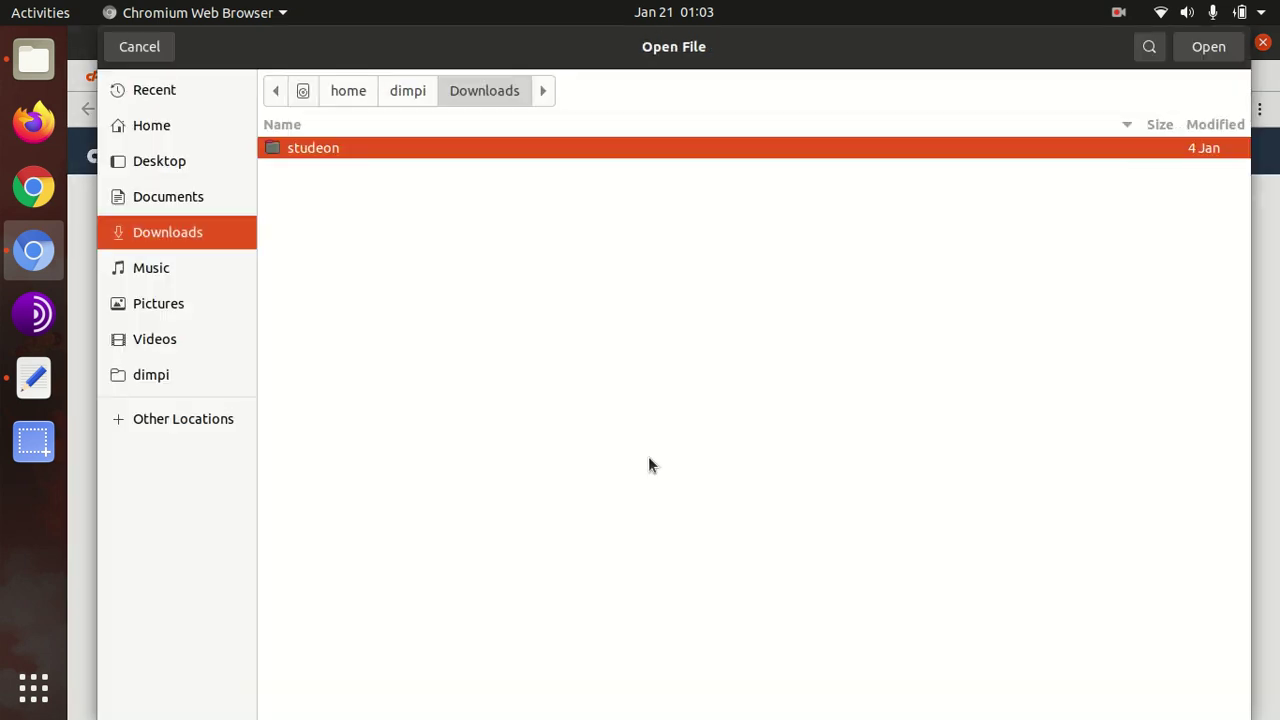
double_click(354, 152)
left_click(346, 193)
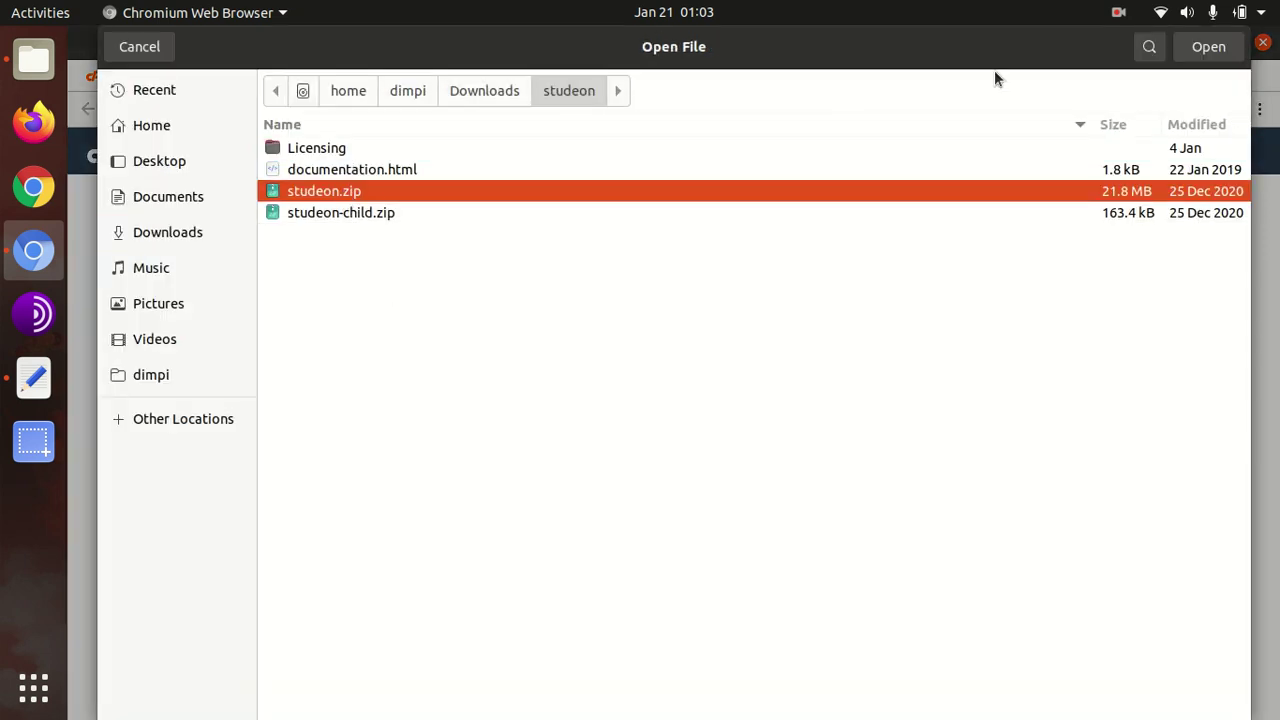
left_click(1183, 50)
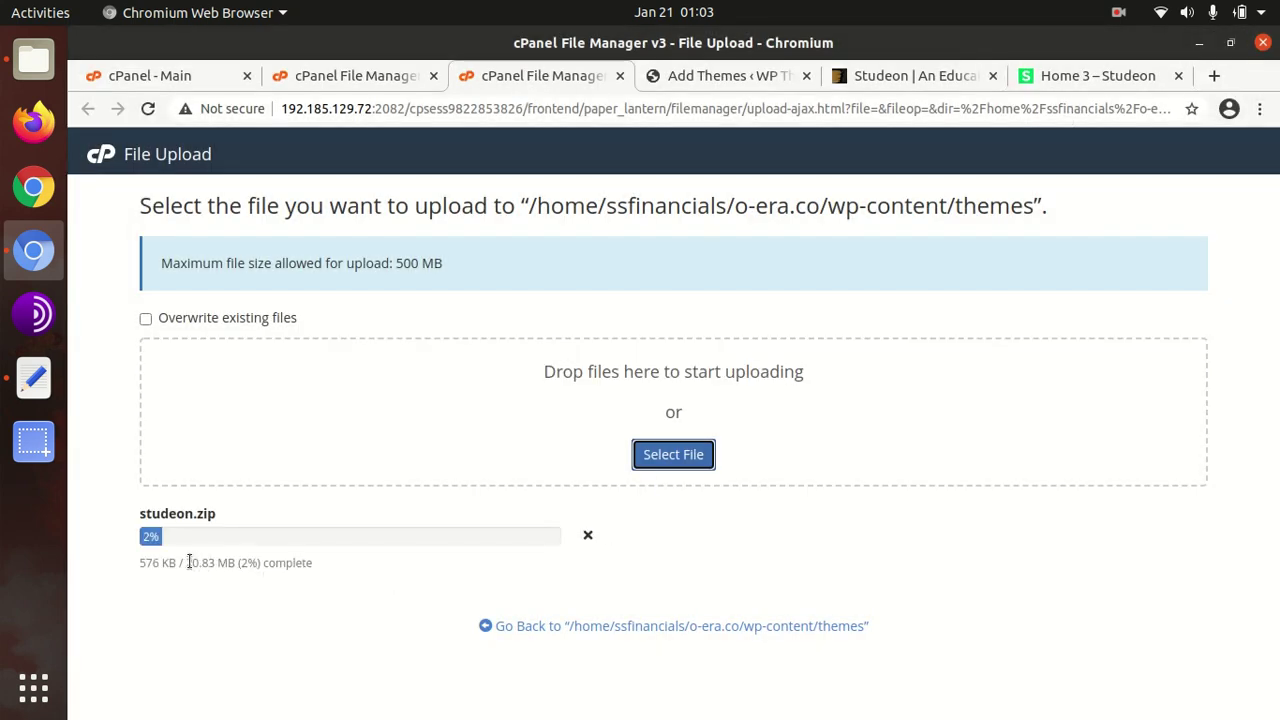
left_click_drag(187, 563, 215, 563)
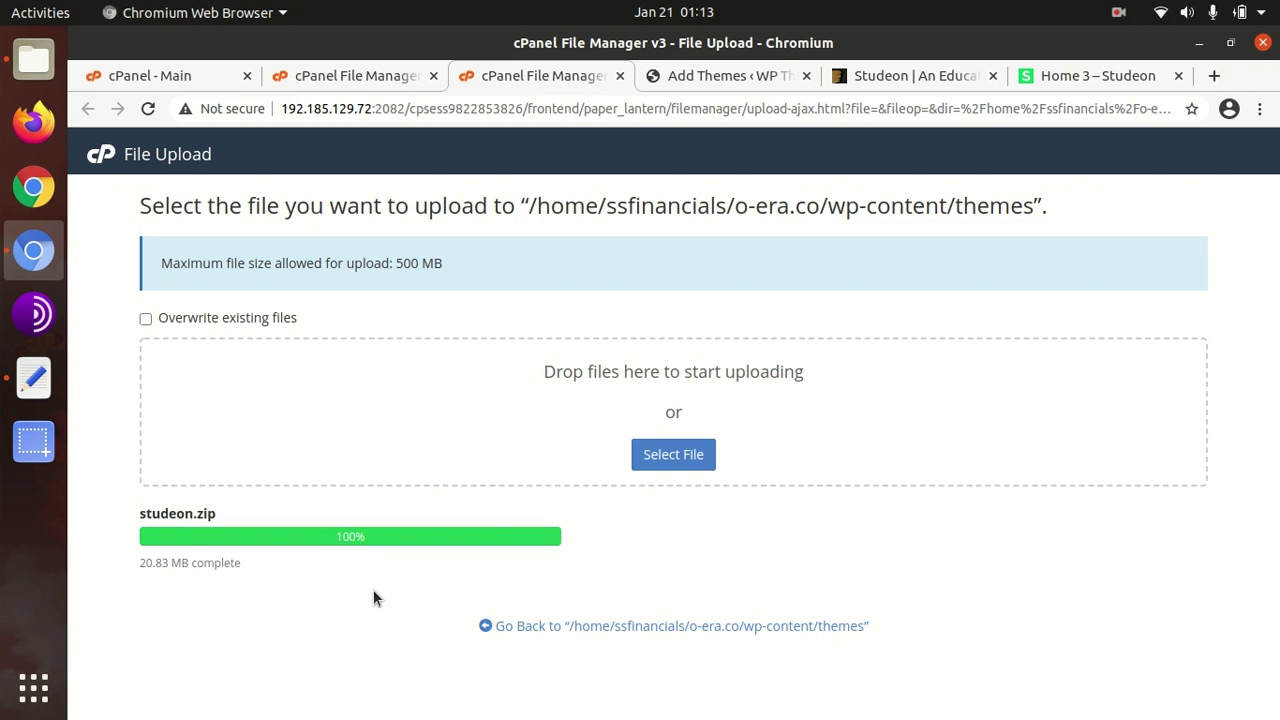
left_click(651, 630)
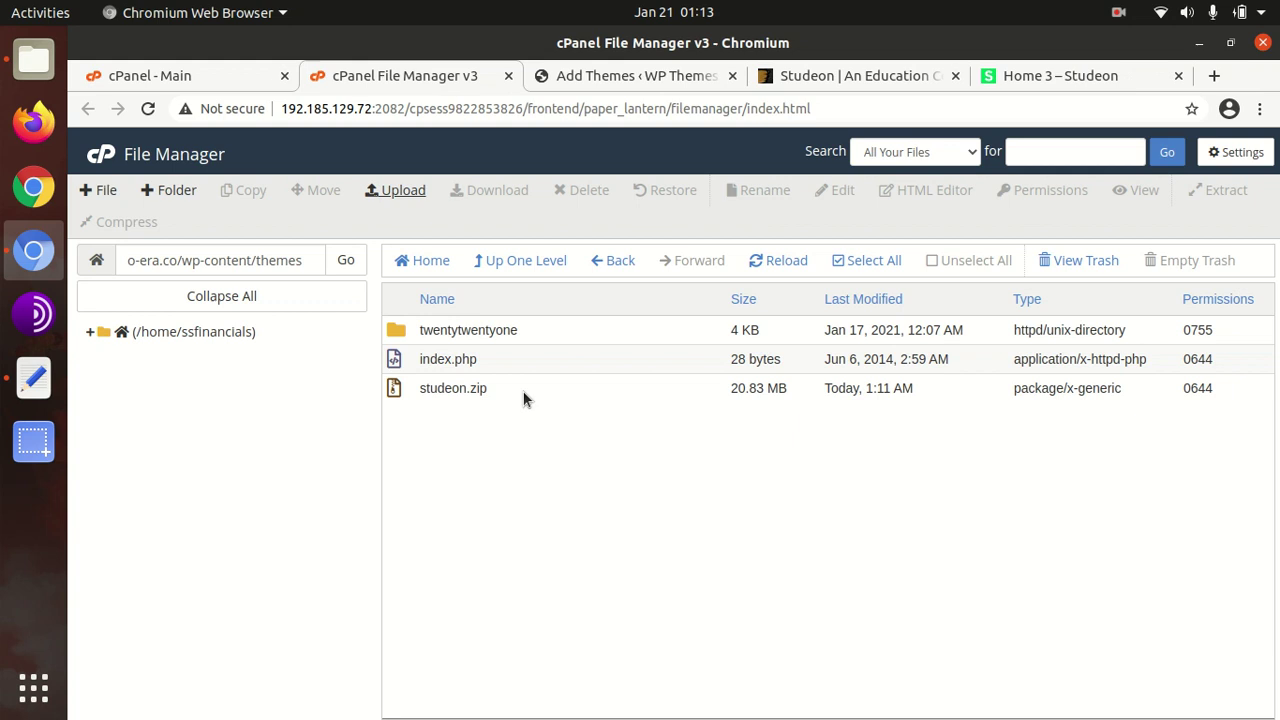
- Extract studeon.zip into the wp-content/themes folder, dismiss the extraction results and reload the file listing
left_click(523, 396)
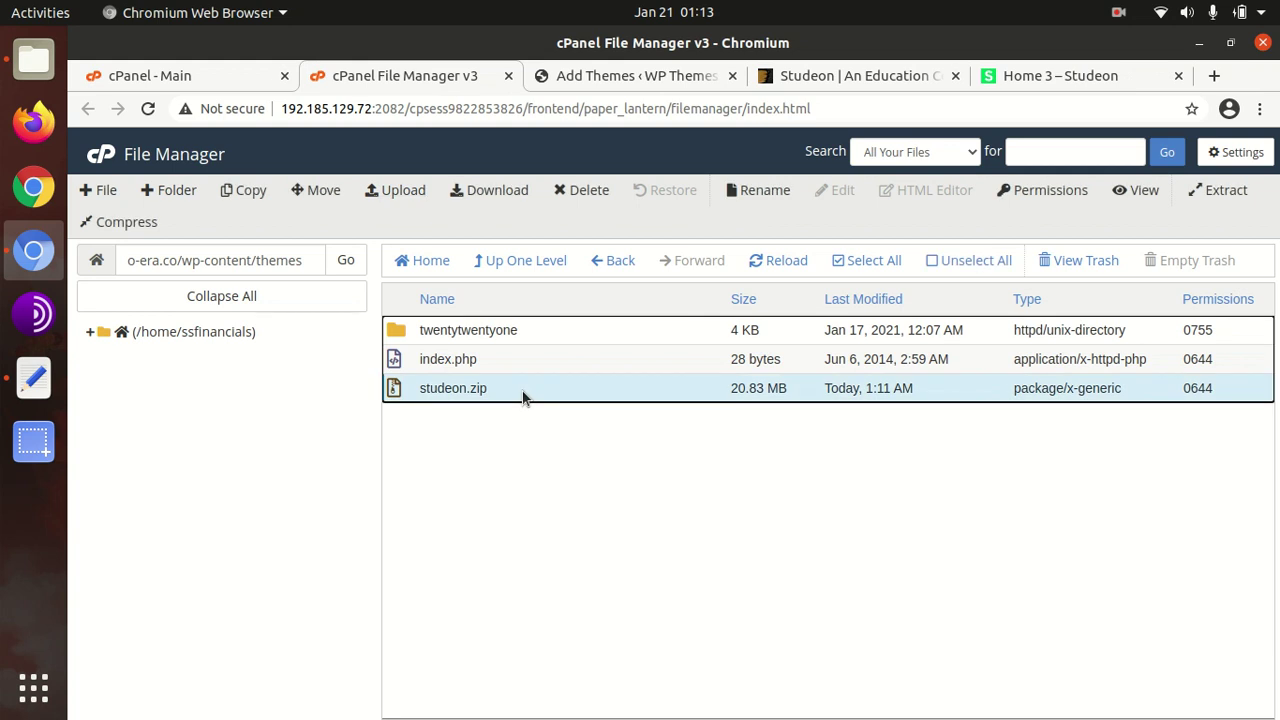
right_click(523, 396)
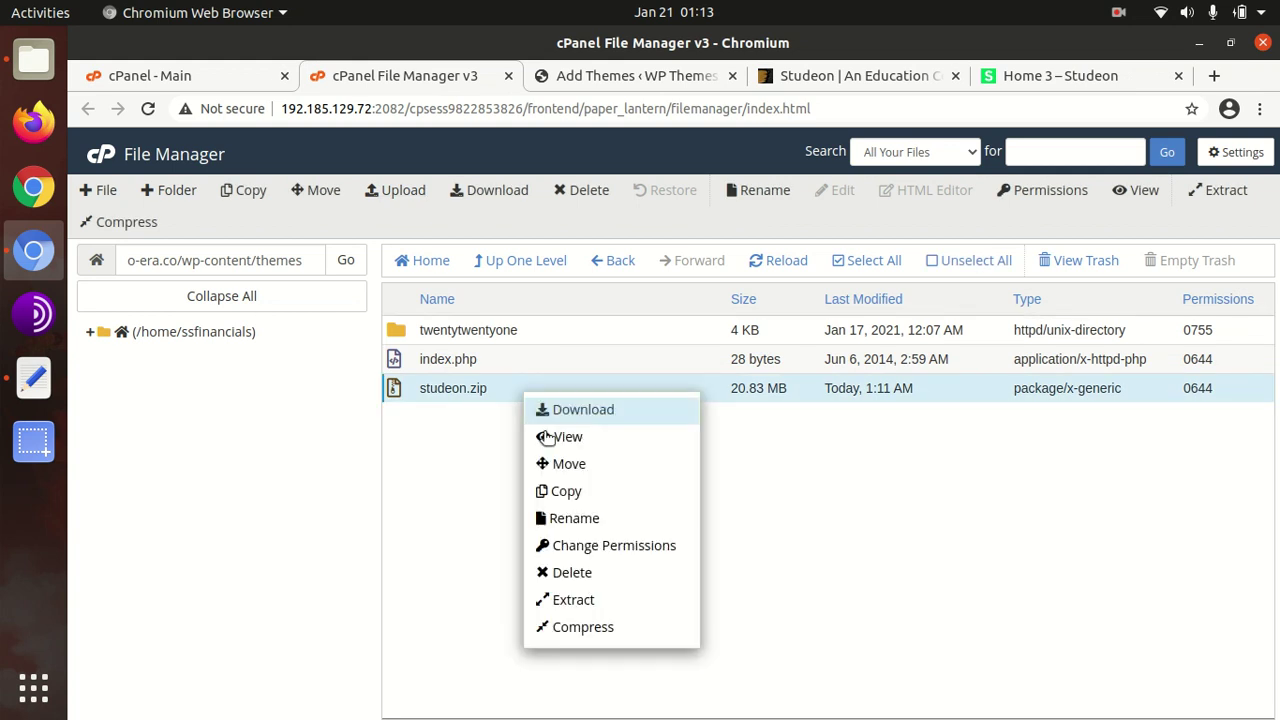
left_click(579, 600)
left_click(829, 520)
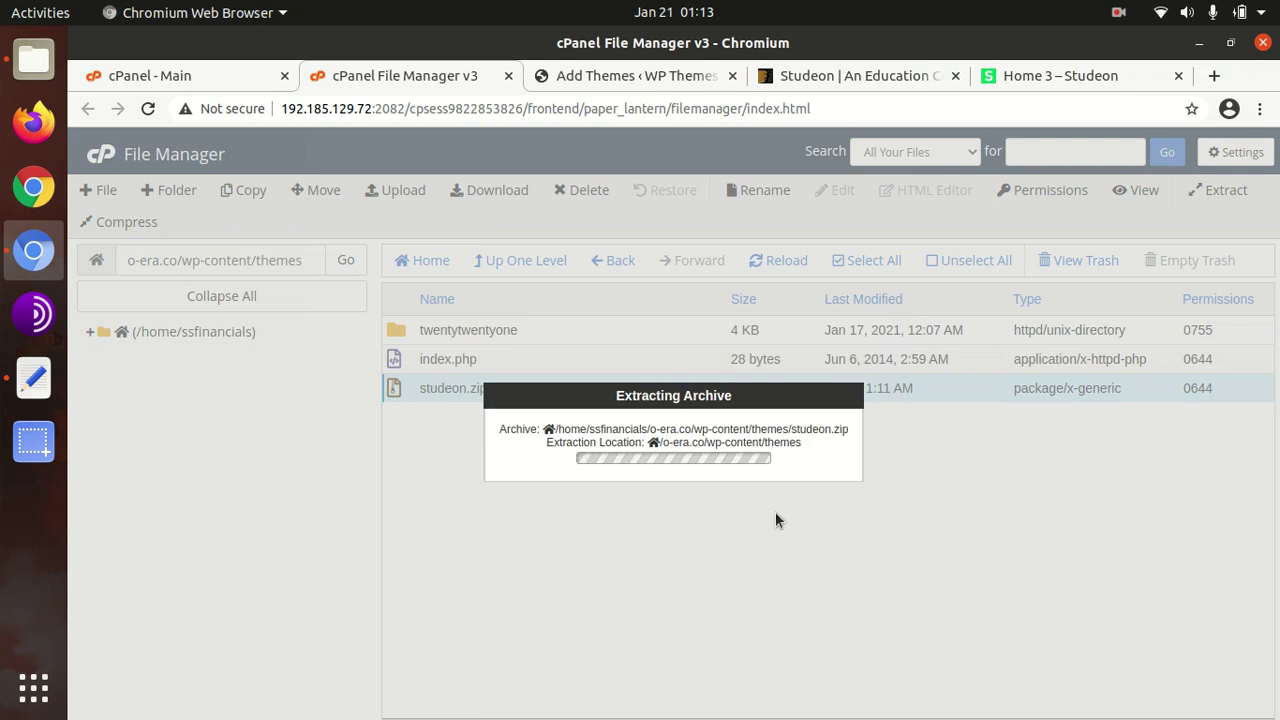
left_click(978, 614)
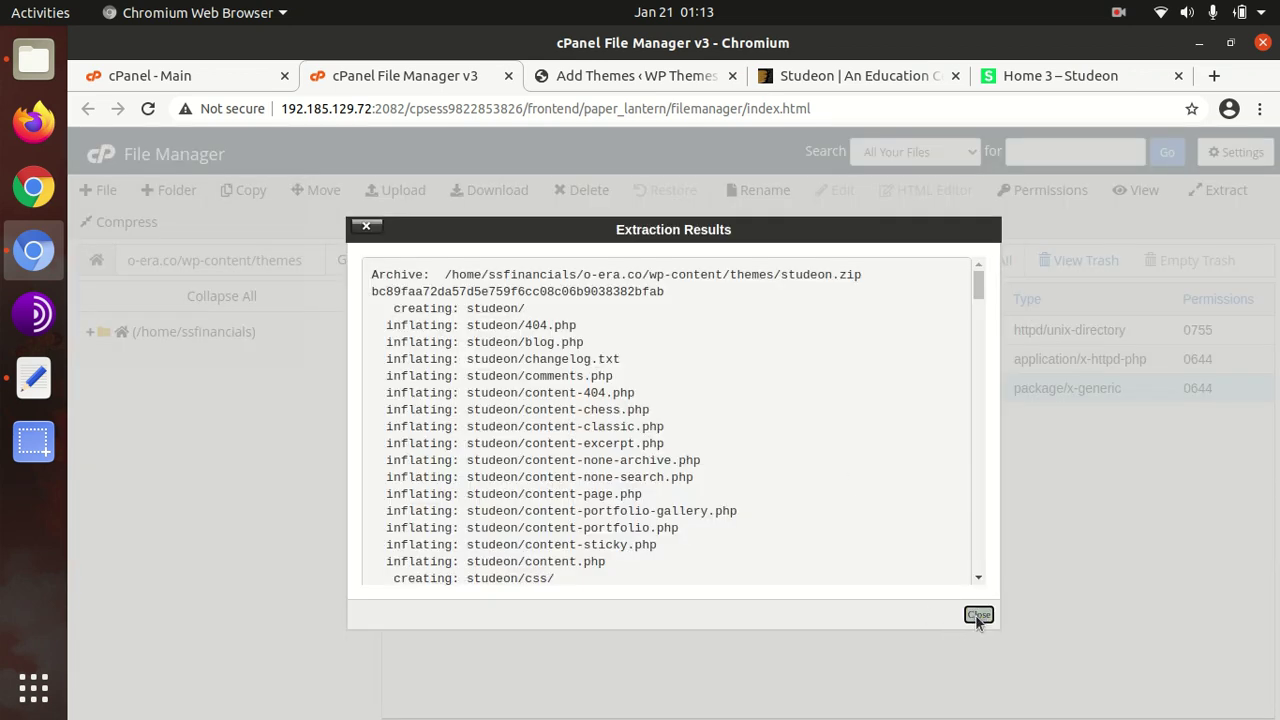
left_click(770, 260)
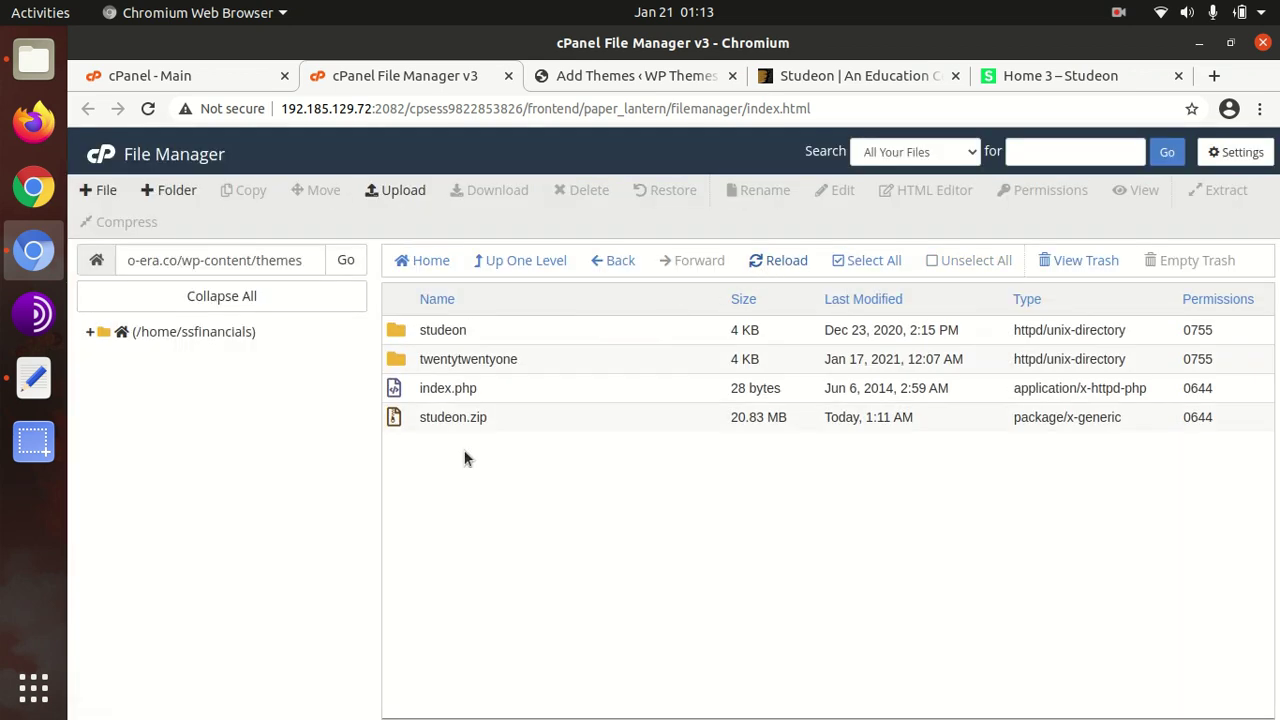
- Open the extracted studeon folder, examine its theme files and return to the themes folder
left_click(495, 338)
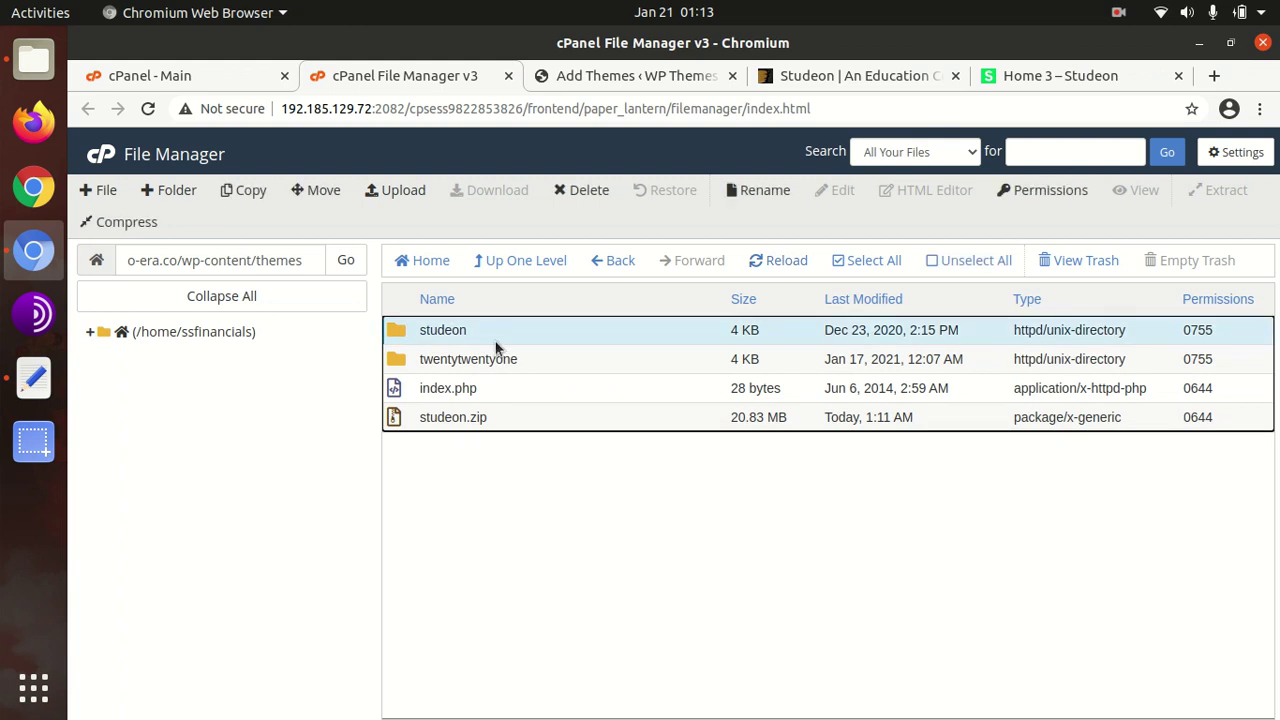
double_click(492, 334)
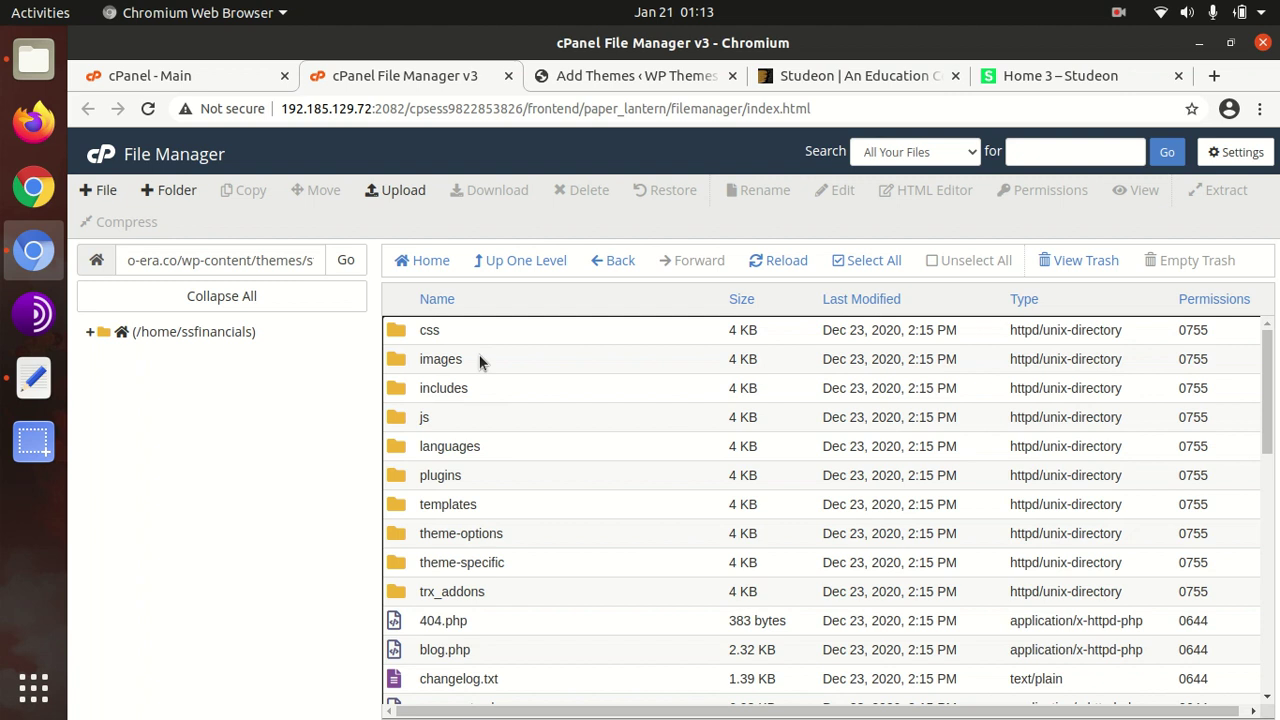
scroll(541, 480, "down", 10)
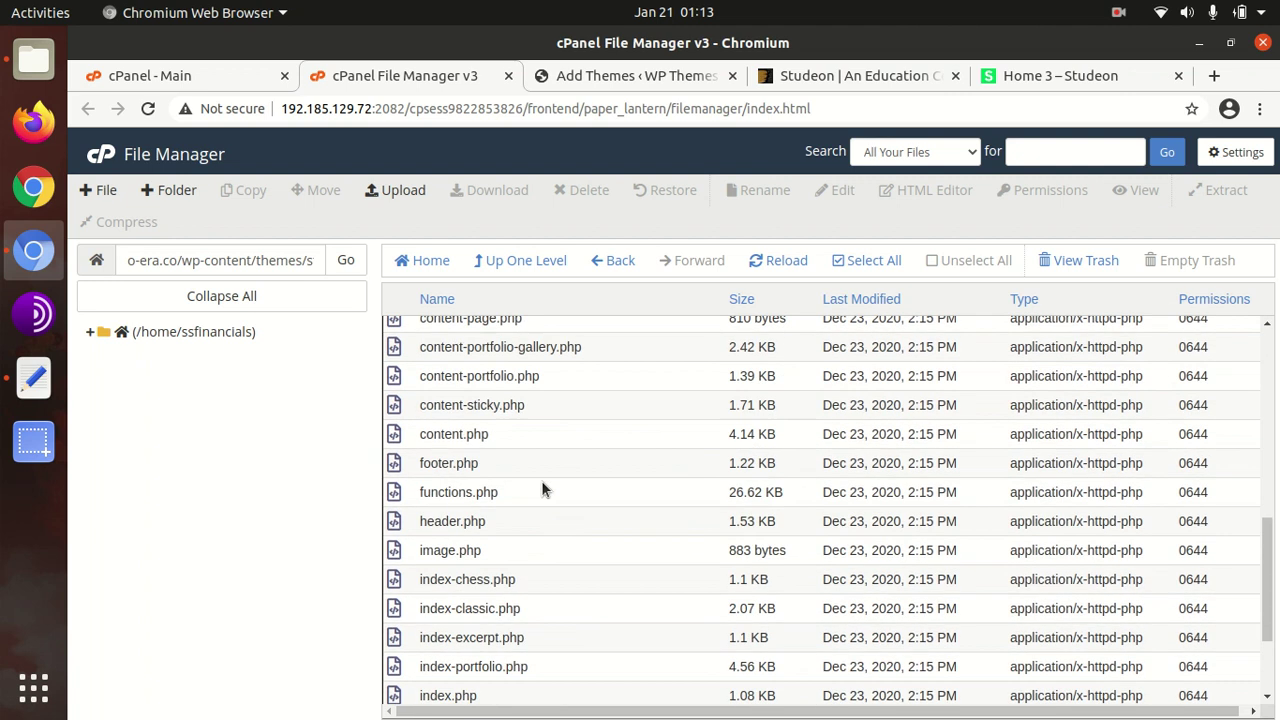
left_click(514, 262)
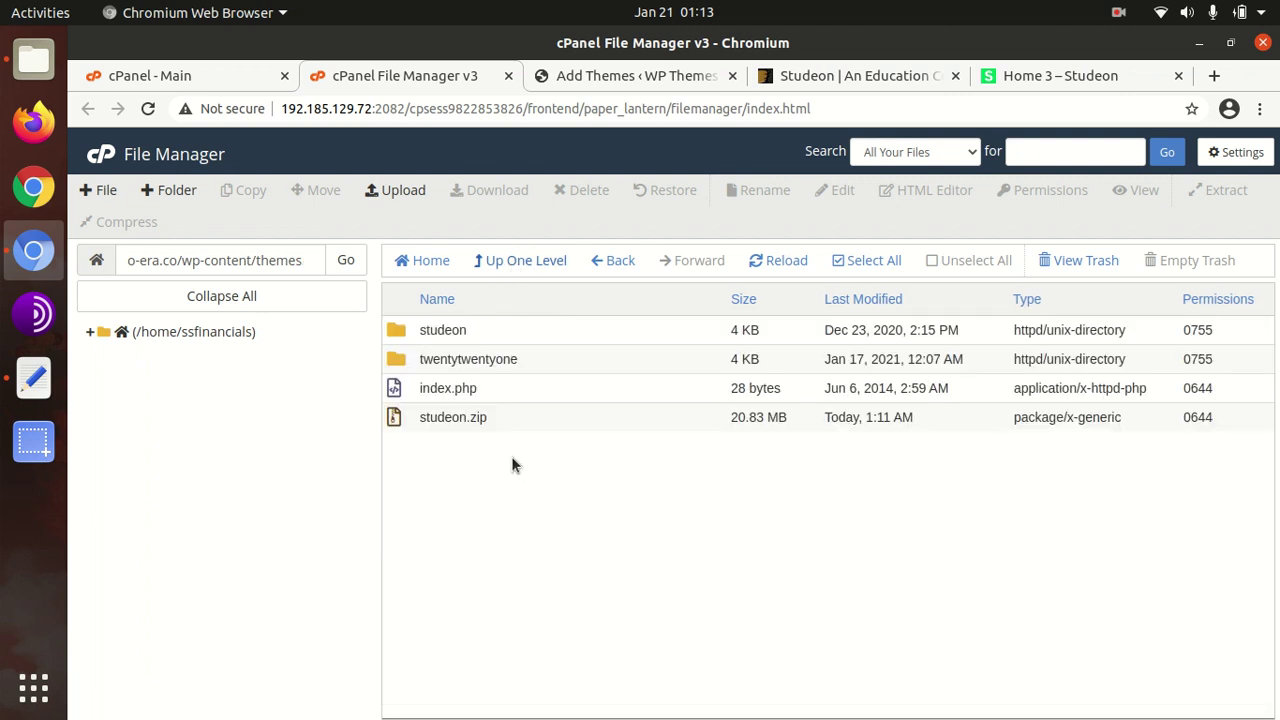
- Permanently delete studeon.zip from the themes folder, skipping the trash
left_click(528, 420)
left_click(568, 197)
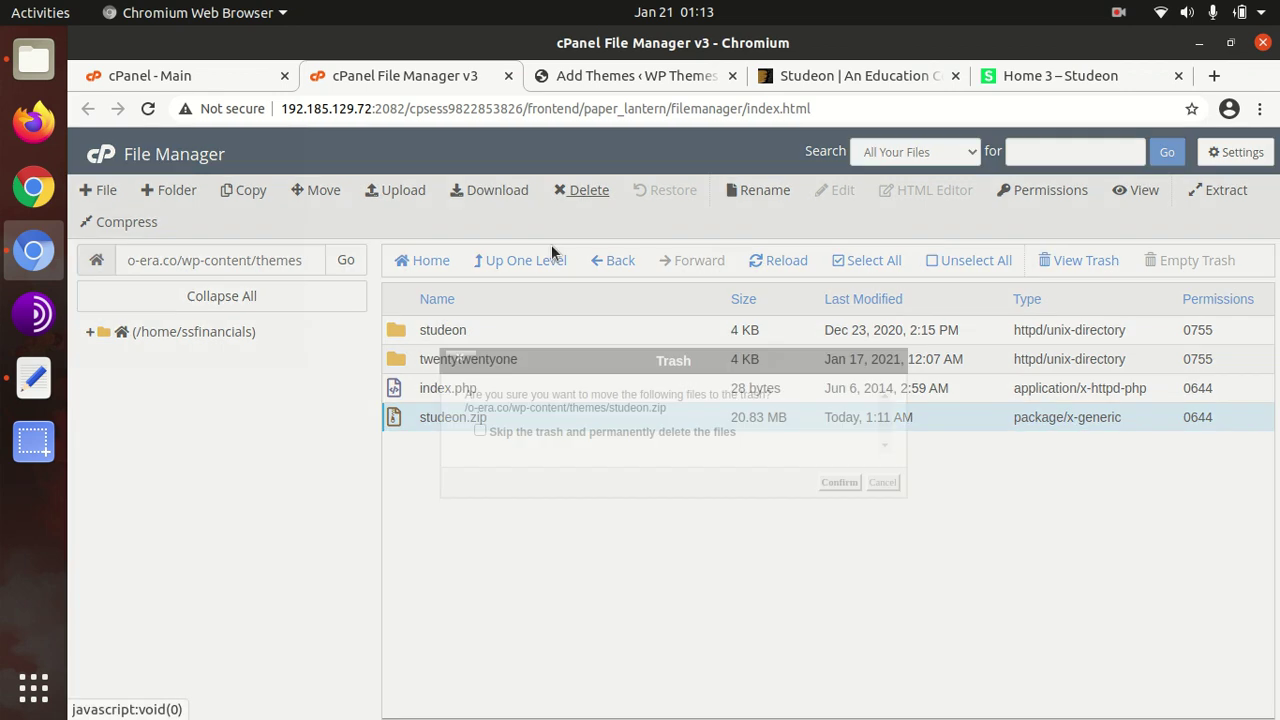
left_click(480, 431)
left_click(836, 482)
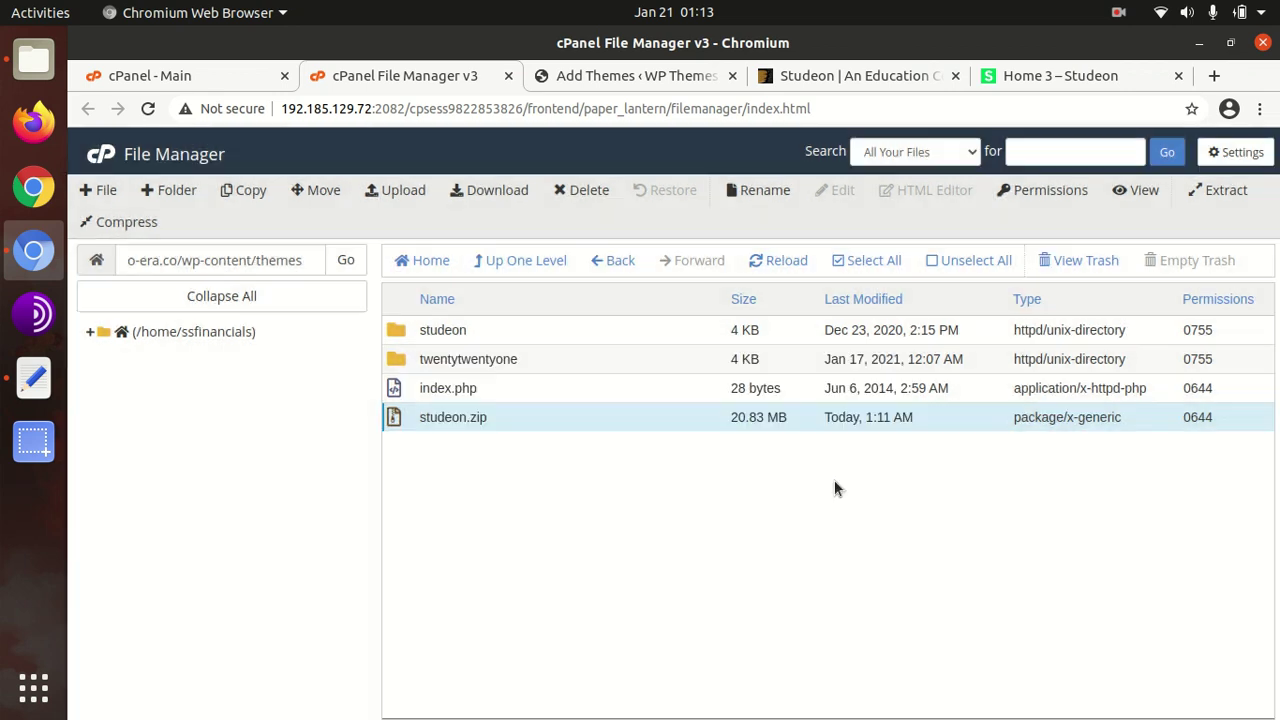
- Open the Studeon theme's details on the WP Themes site's theme management page, review them and activate the theme
left_click(594, 80)
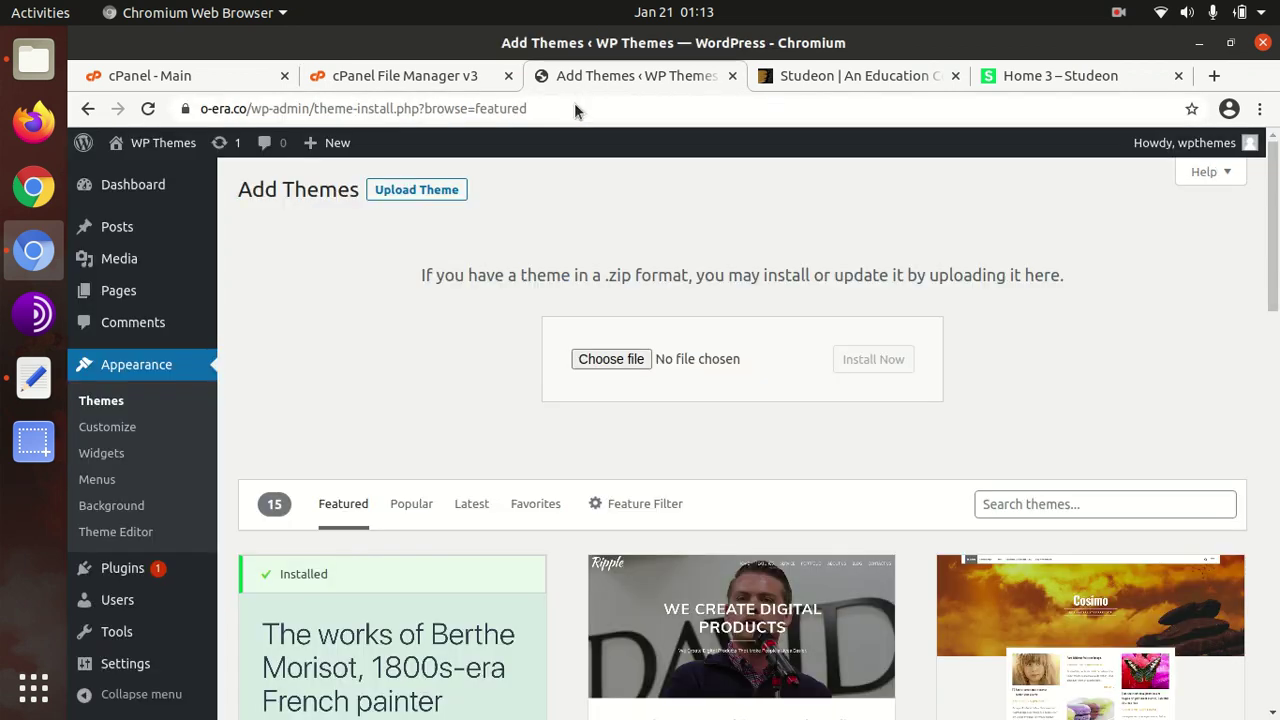
left_click(114, 402)
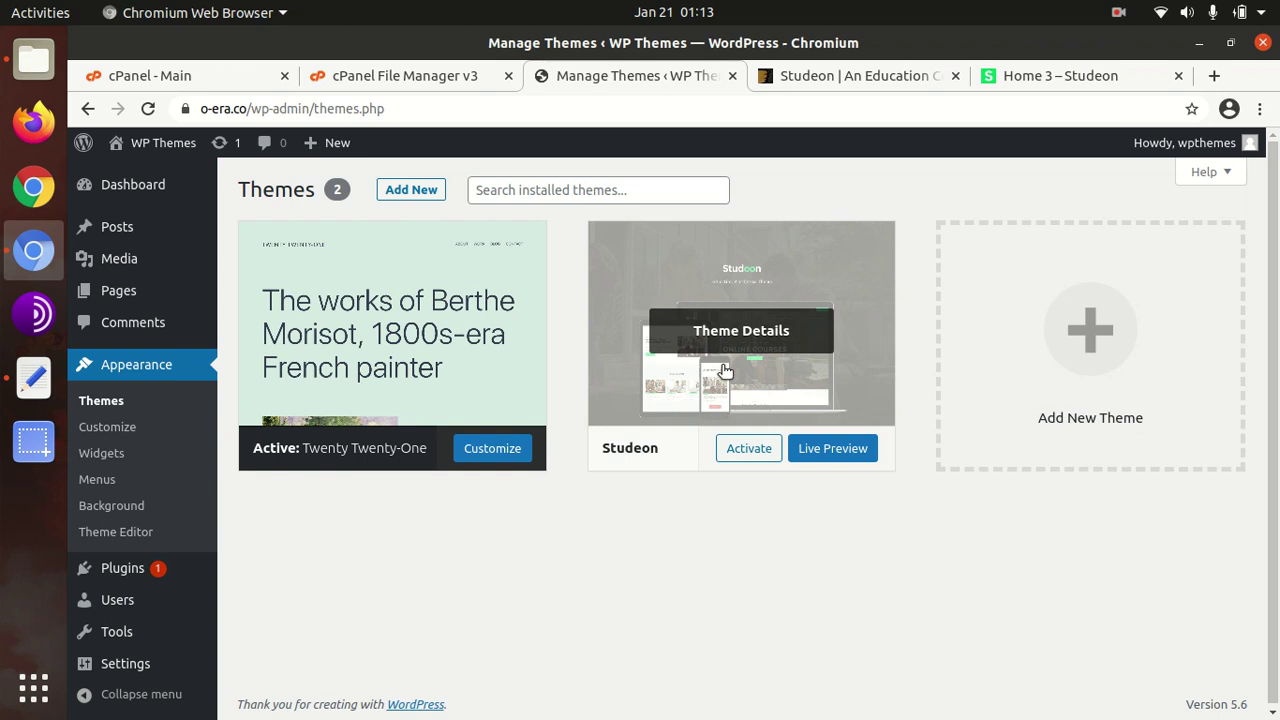
left_click(694, 335)
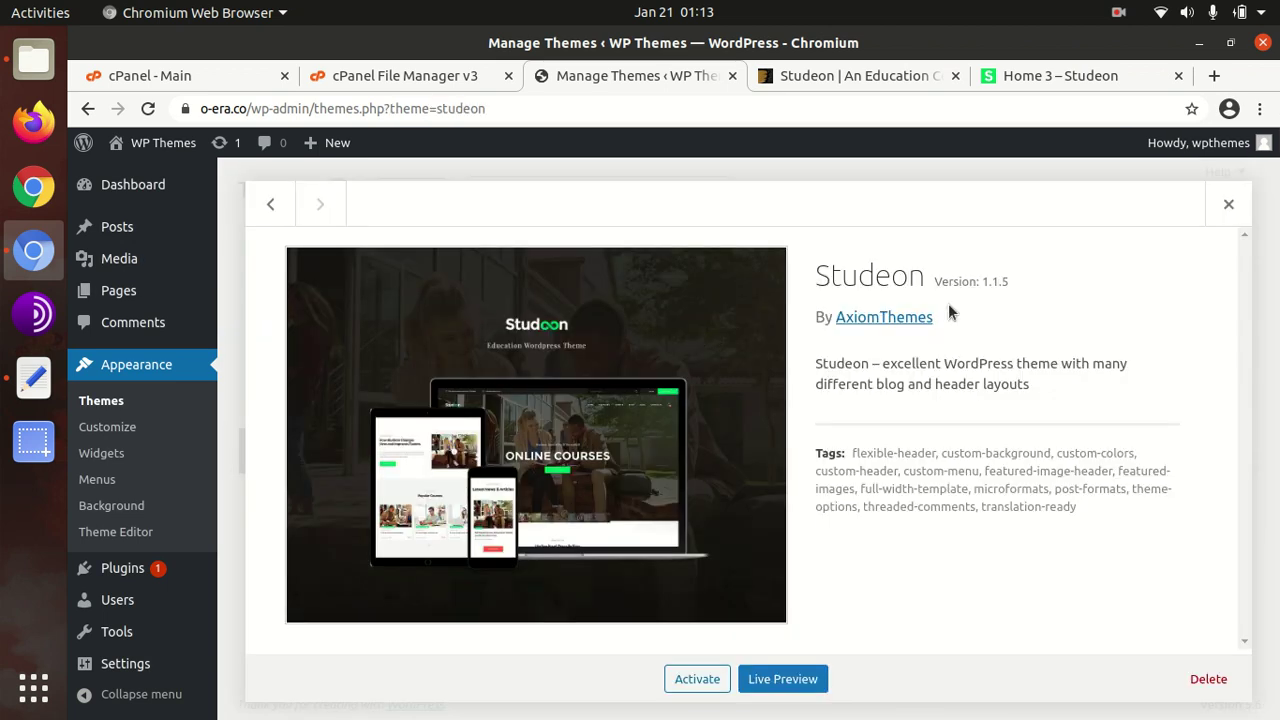
left_click_drag(816, 278, 1010, 287)
left_click_drag(815, 364, 928, 364)
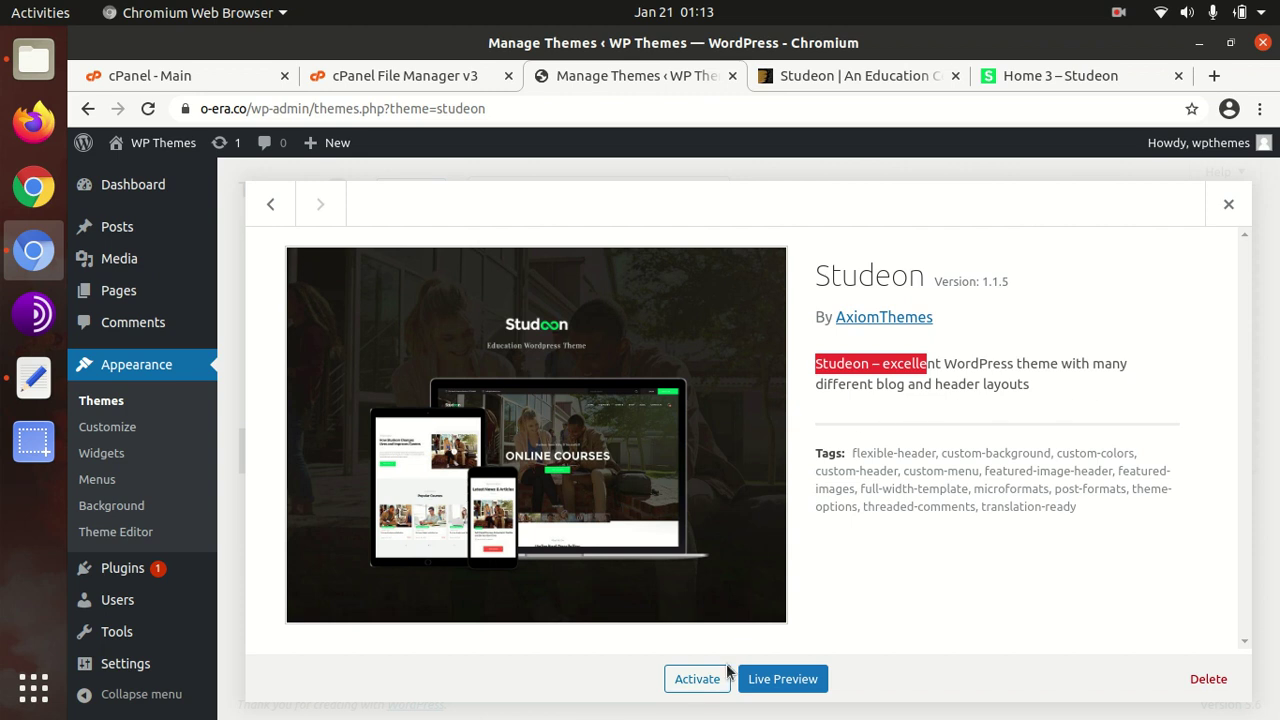
left_click(700, 679)
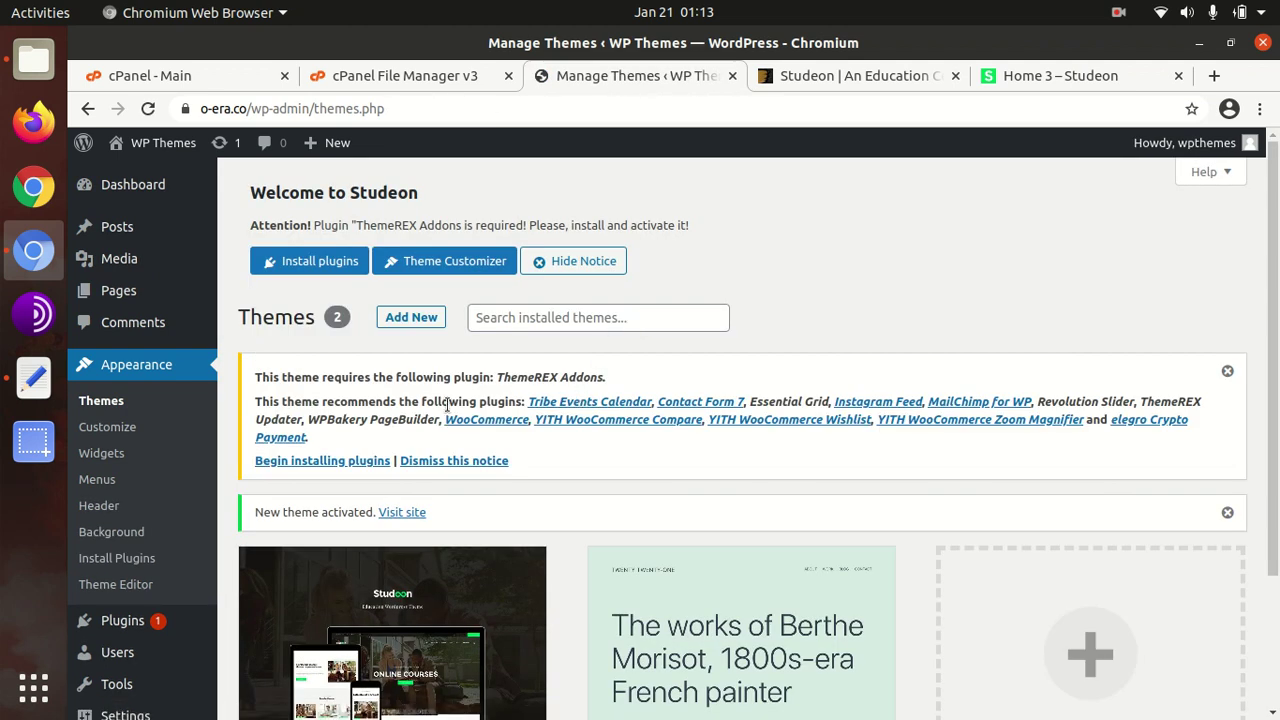
- Review Studeon's notice about required and recommended plugins and begin installing the plugins from it
scroll(466, 389, "down", 2)
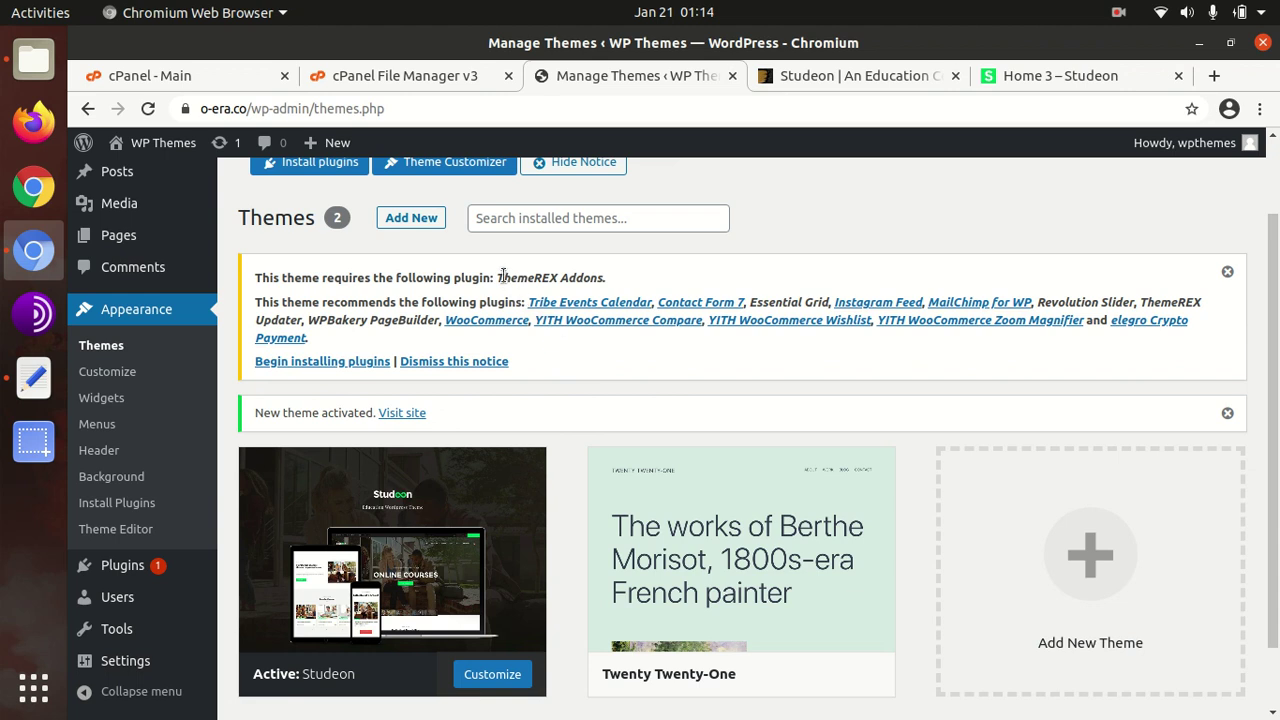
left_click_drag(498, 277, 603, 278)
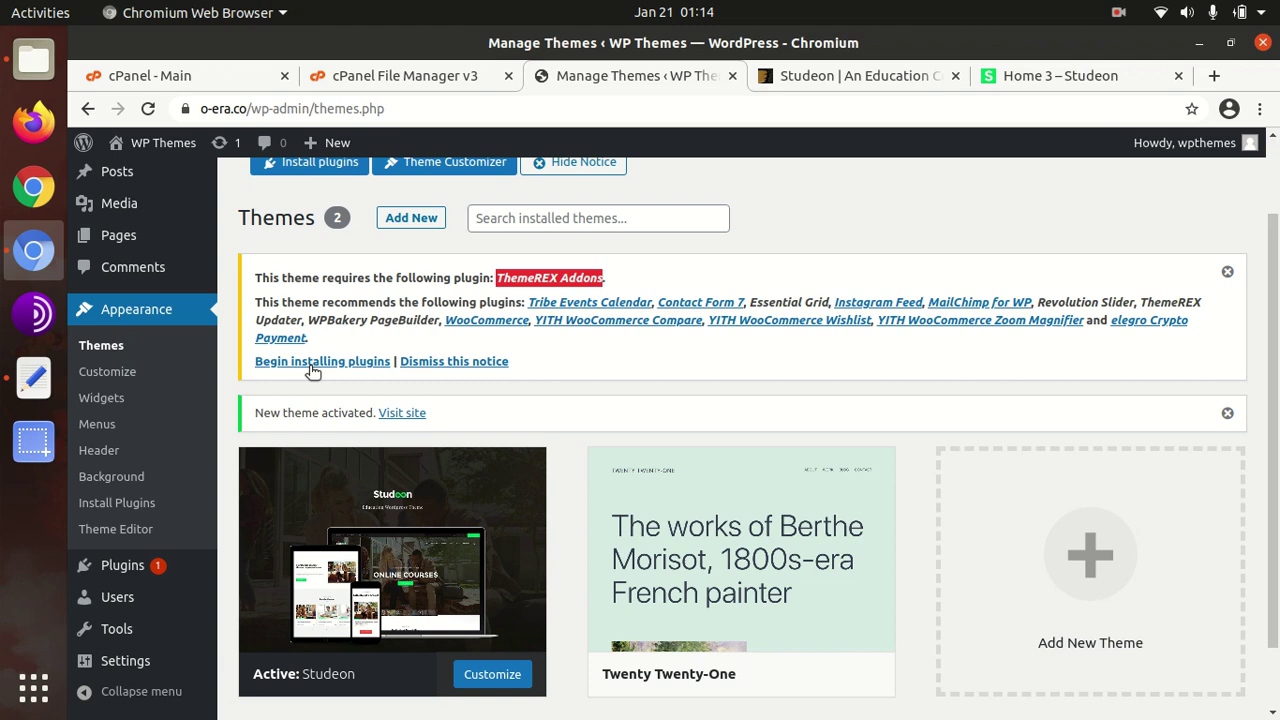
scroll(700, 380, "down", 2)
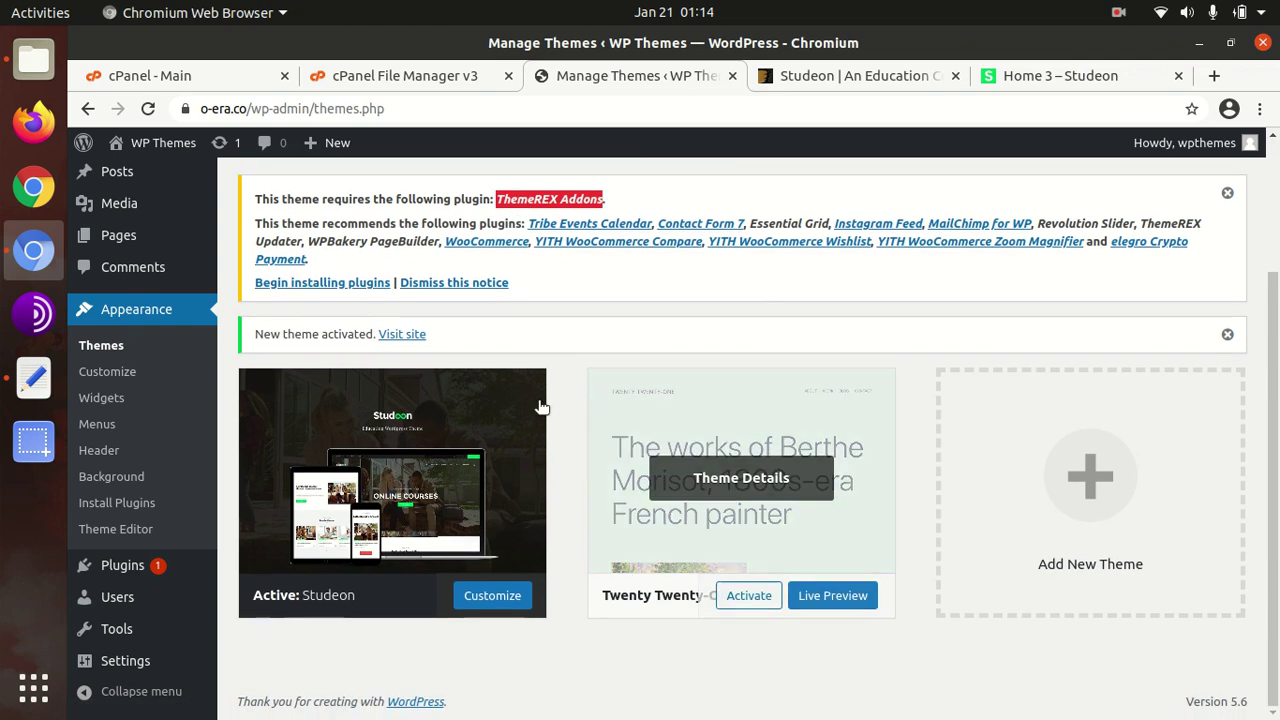
left_click(320, 285)
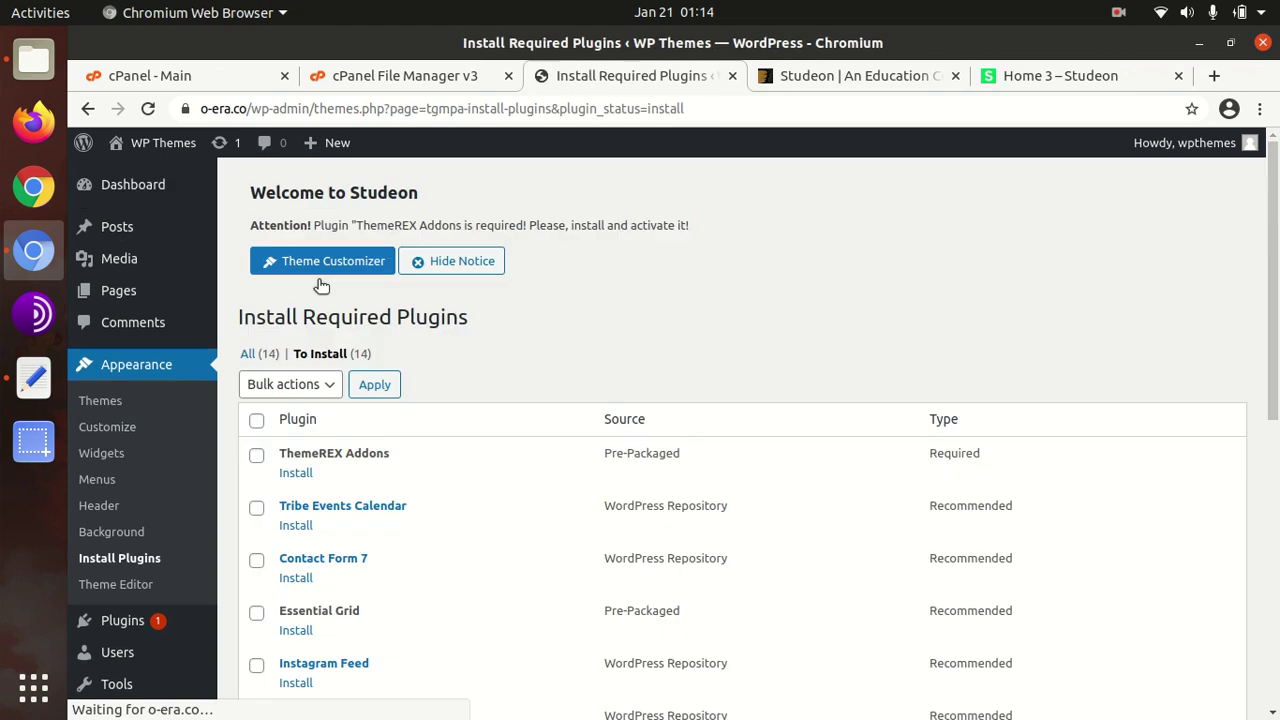
- Examine the Install Required Plugins list, comparing each plugin's source and whether it is required or recommended
scroll(670, 350, "down", 2)
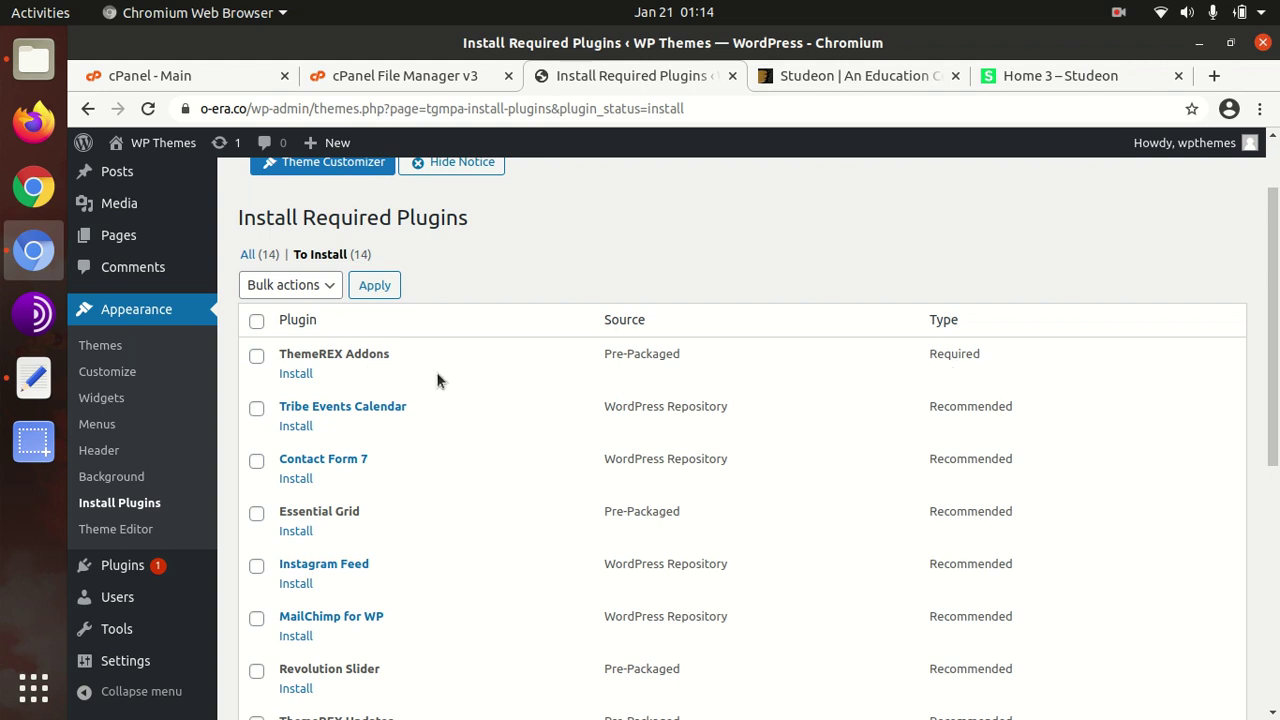
scroll(408, 398, "down", 8)
scroll(569, 366, "down", 2)
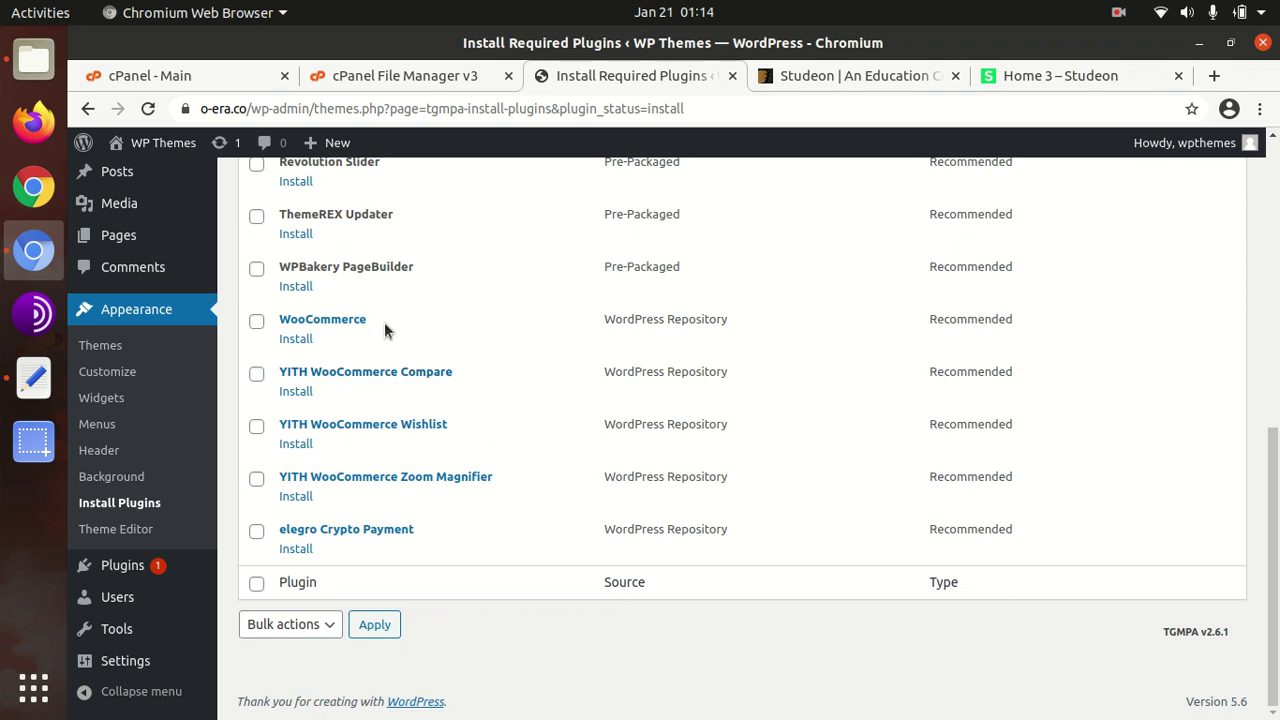
left_click_drag(451, 272, 274, 266)
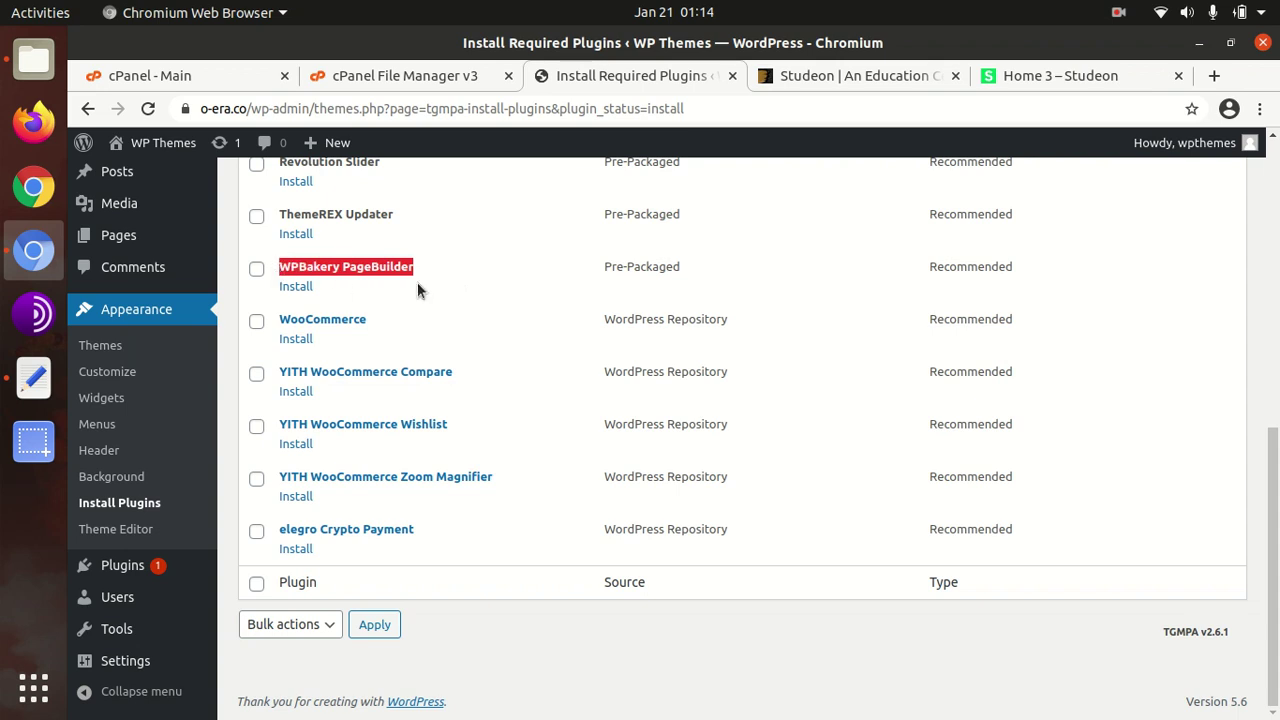
scroll(446, 282, "up", 3)
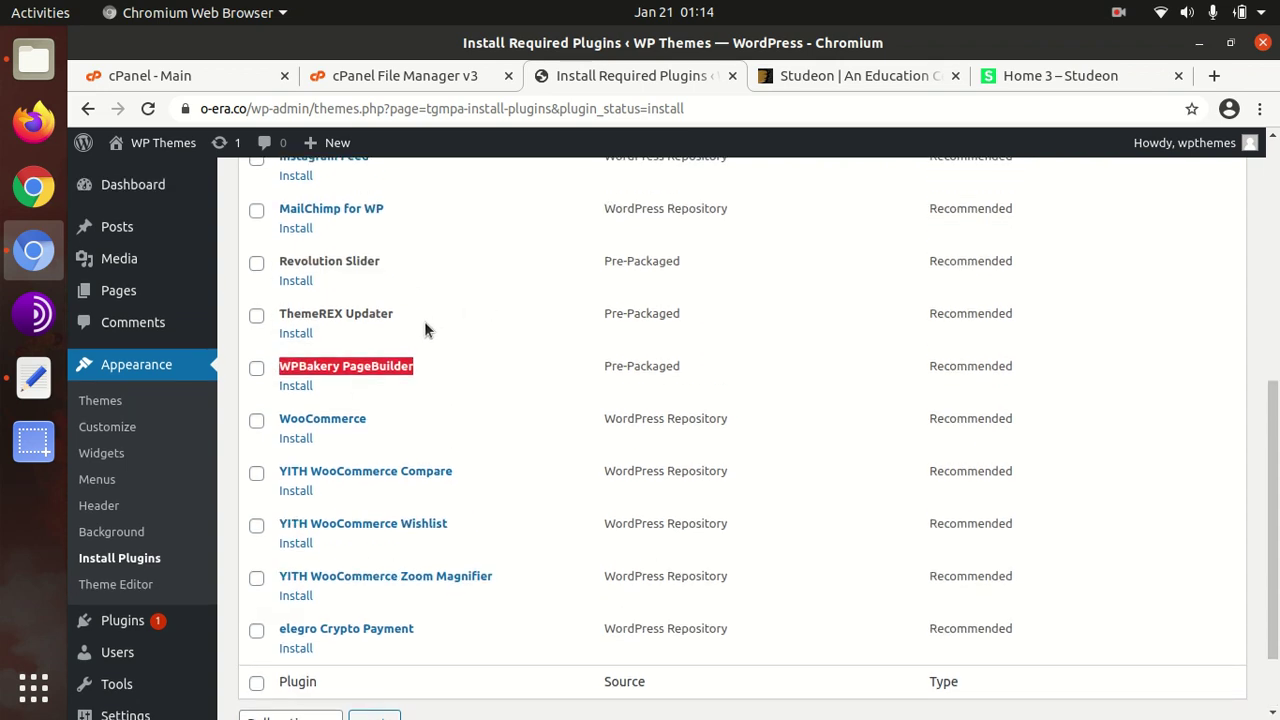
left_click_drag(404, 318, 280, 316)
left_click_drag(715, 308, 604, 363)
mouse_move(604, 415)
left_mouse_down()
mouse_move(632, 415)
mouse_move(617, 416)
left_mouse_up()
scroll(442, 419, "up", 3)
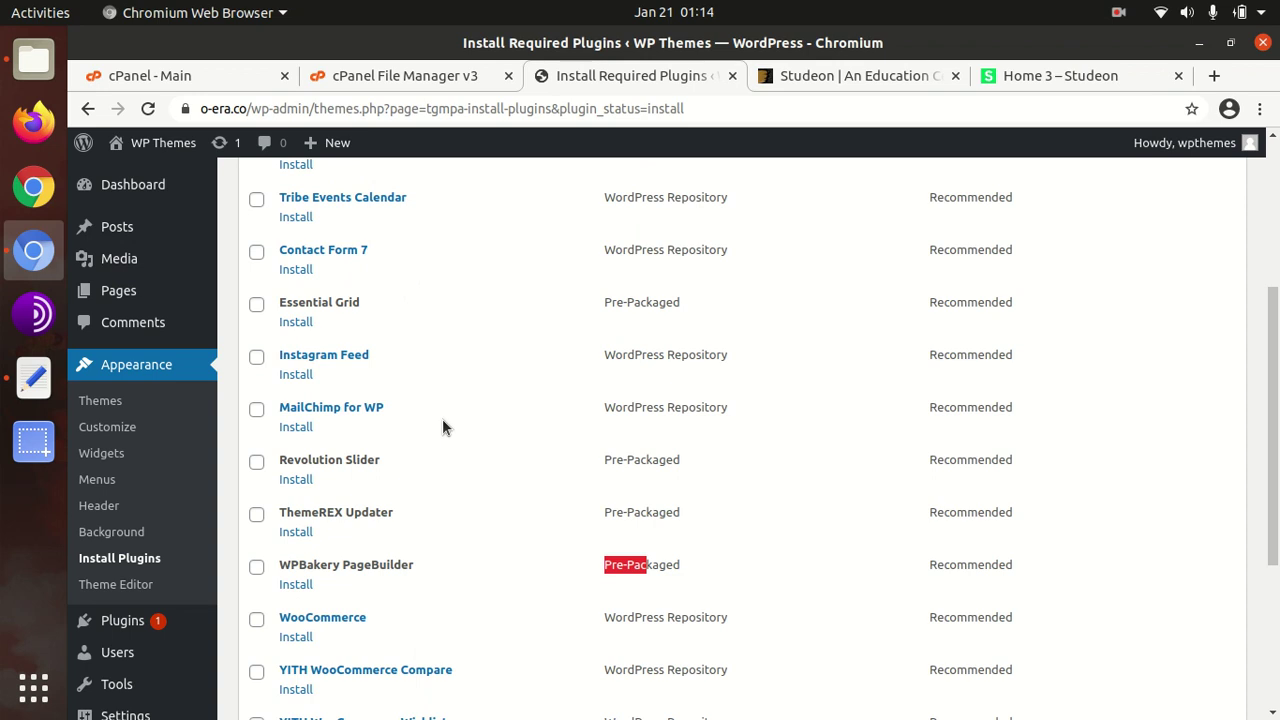
scroll(442, 422, "down", 5)
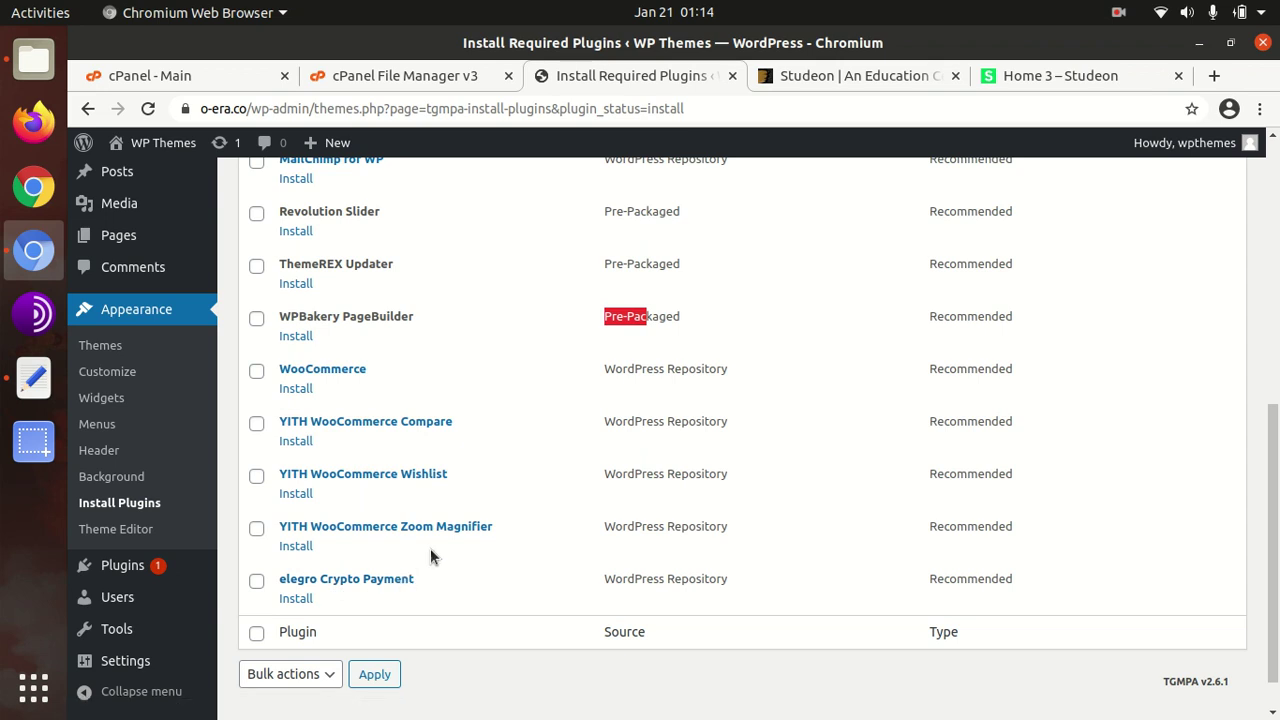
- Select all plugins in the Install Required Plugins list and choose Install as the bulk action
scroll(430, 548, "up", 5)
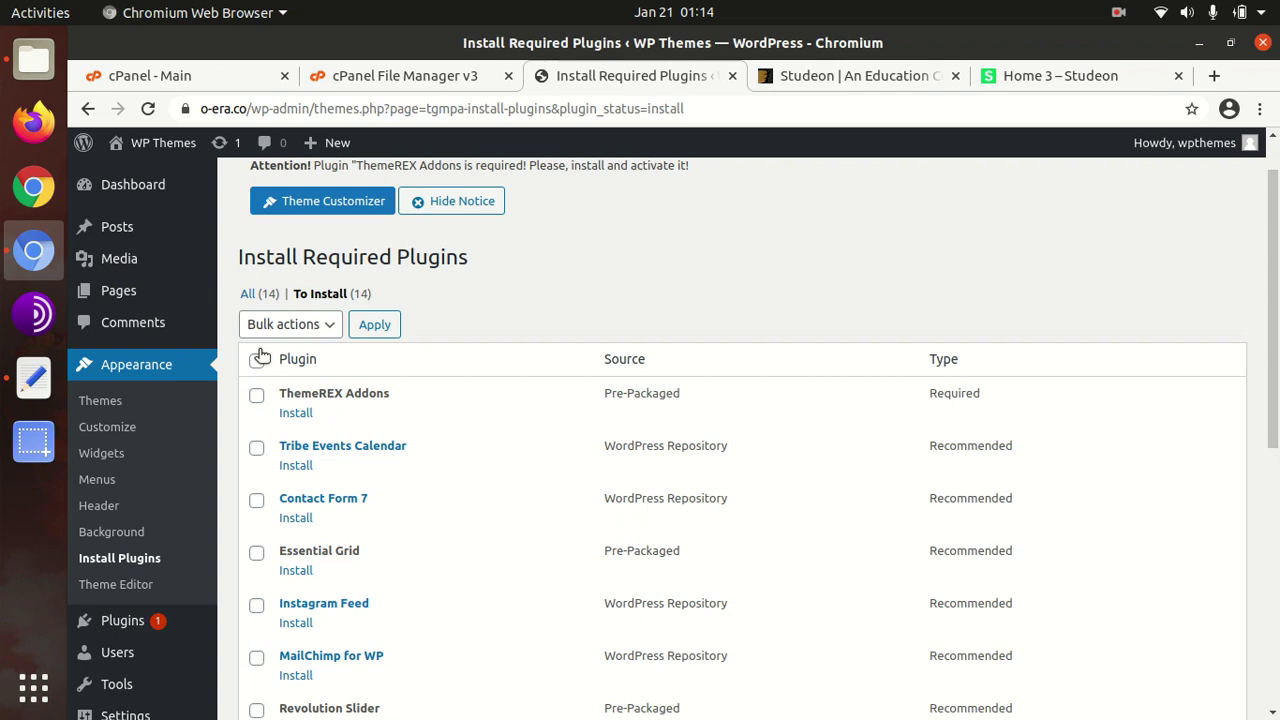
left_click(257, 360)
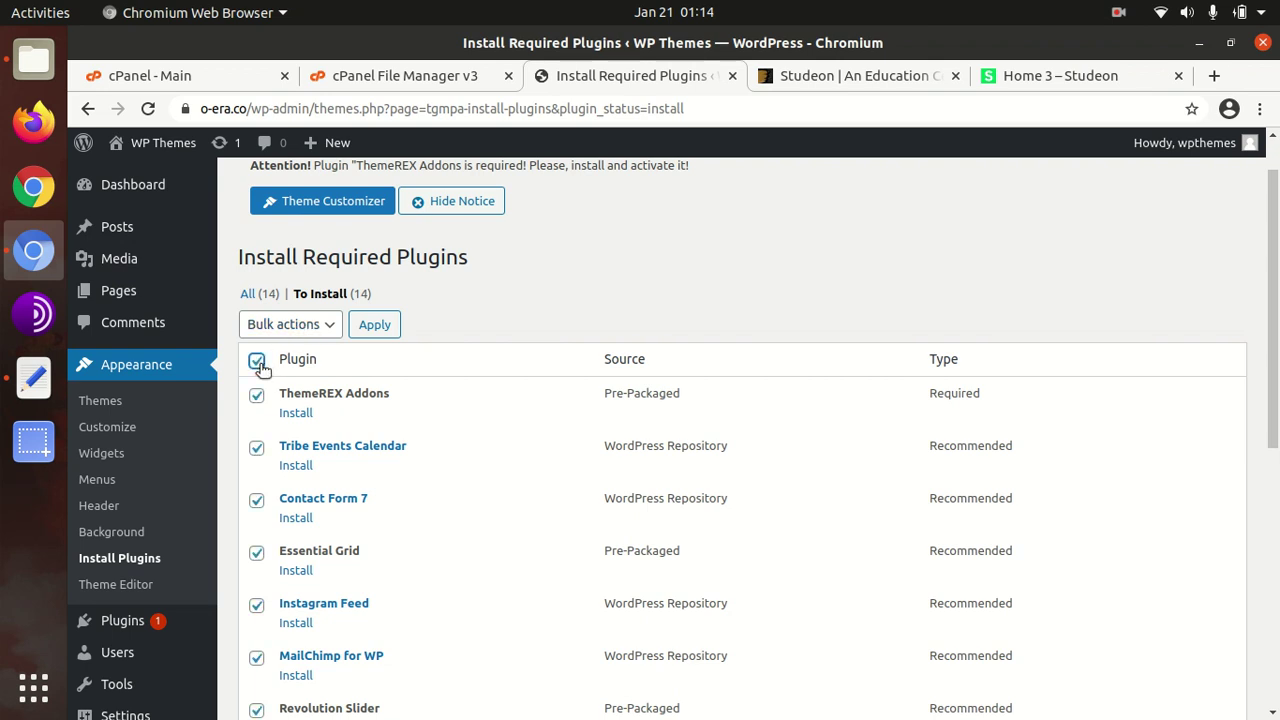
left_click(338, 336)
left_click(298, 363)
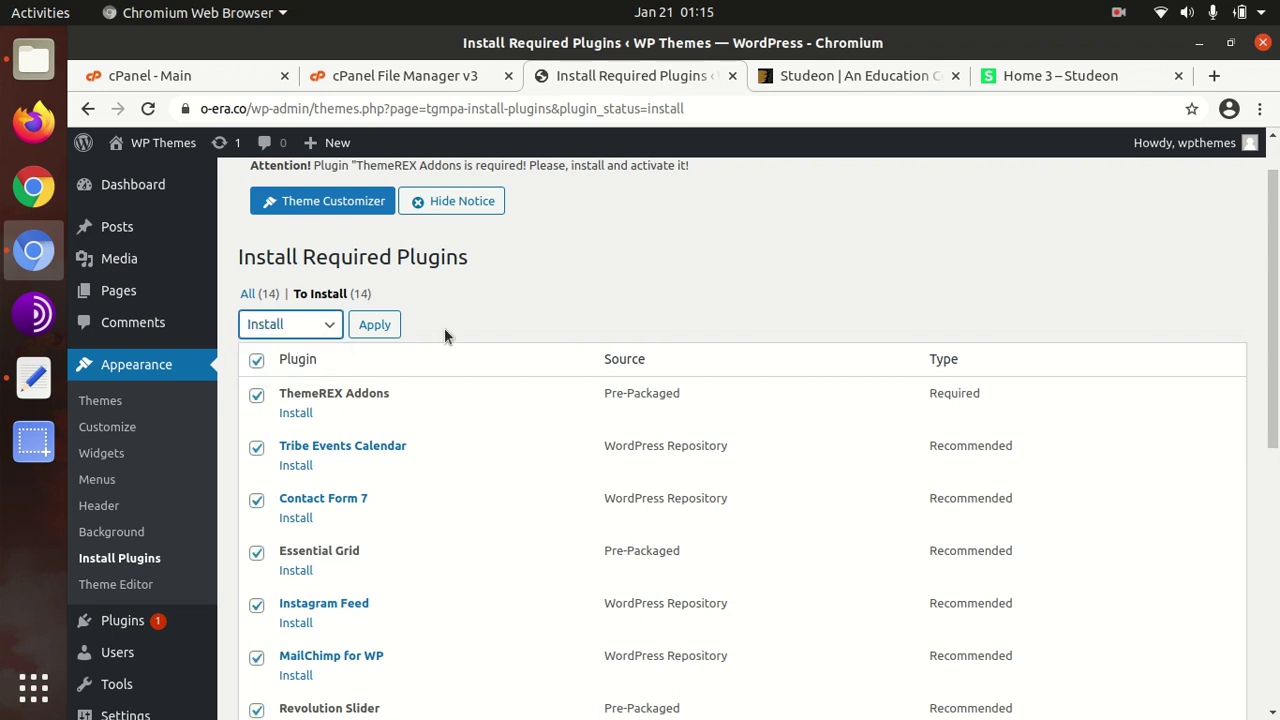
- Check that every plugin down the list is selected, and apply the bulk installation
scroll(588, 330, "down", 5)
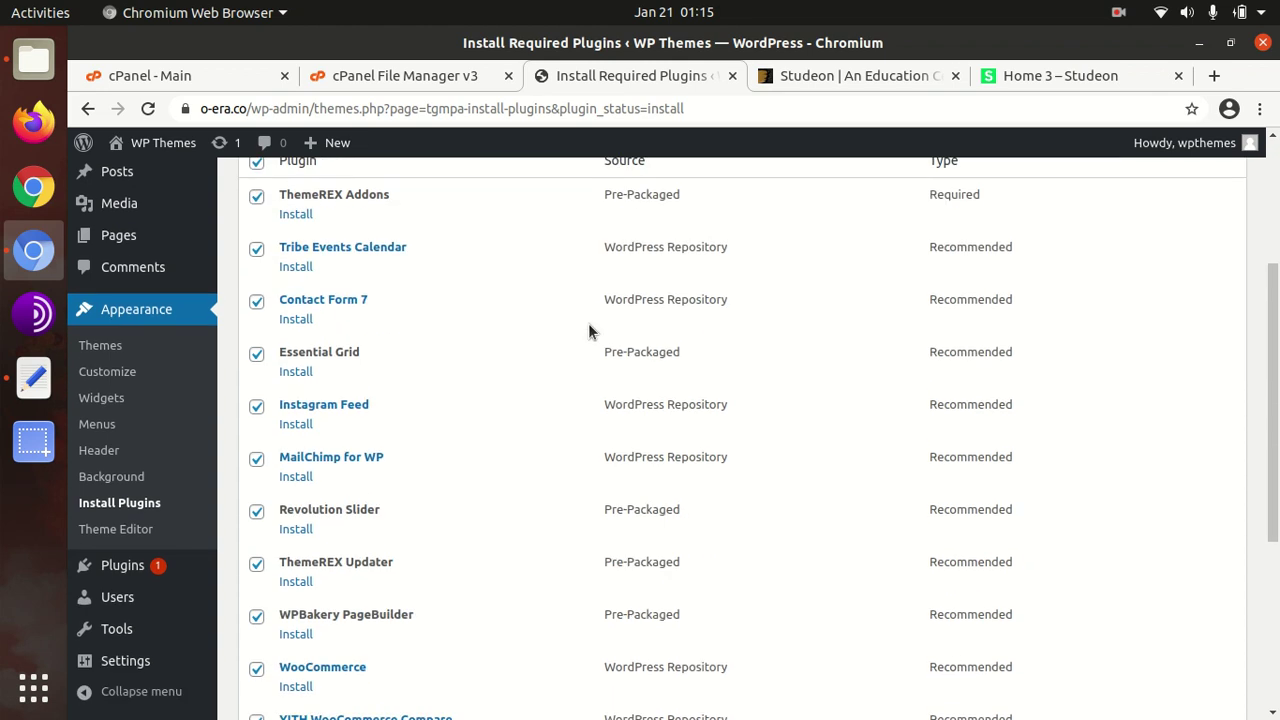
scroll(588, 324, "down", 2)
scroll(588, 324, "up", 5)
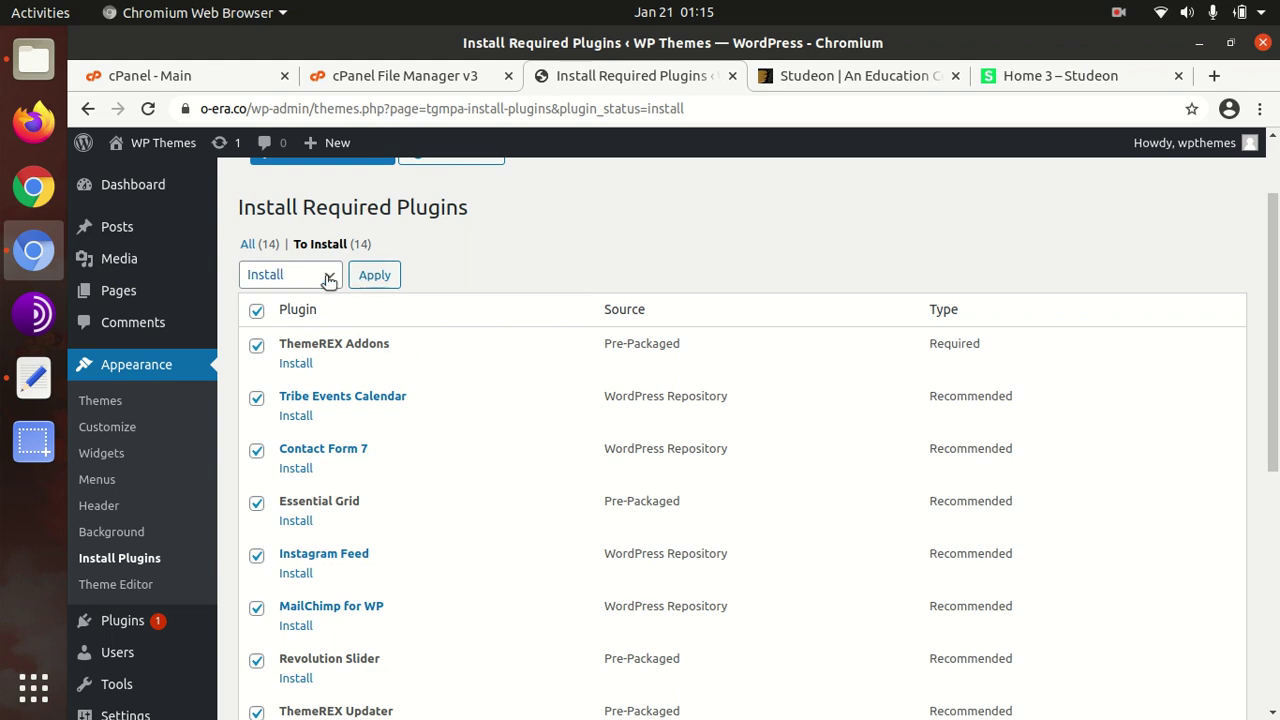
scroll(517, 306, "down", 1)
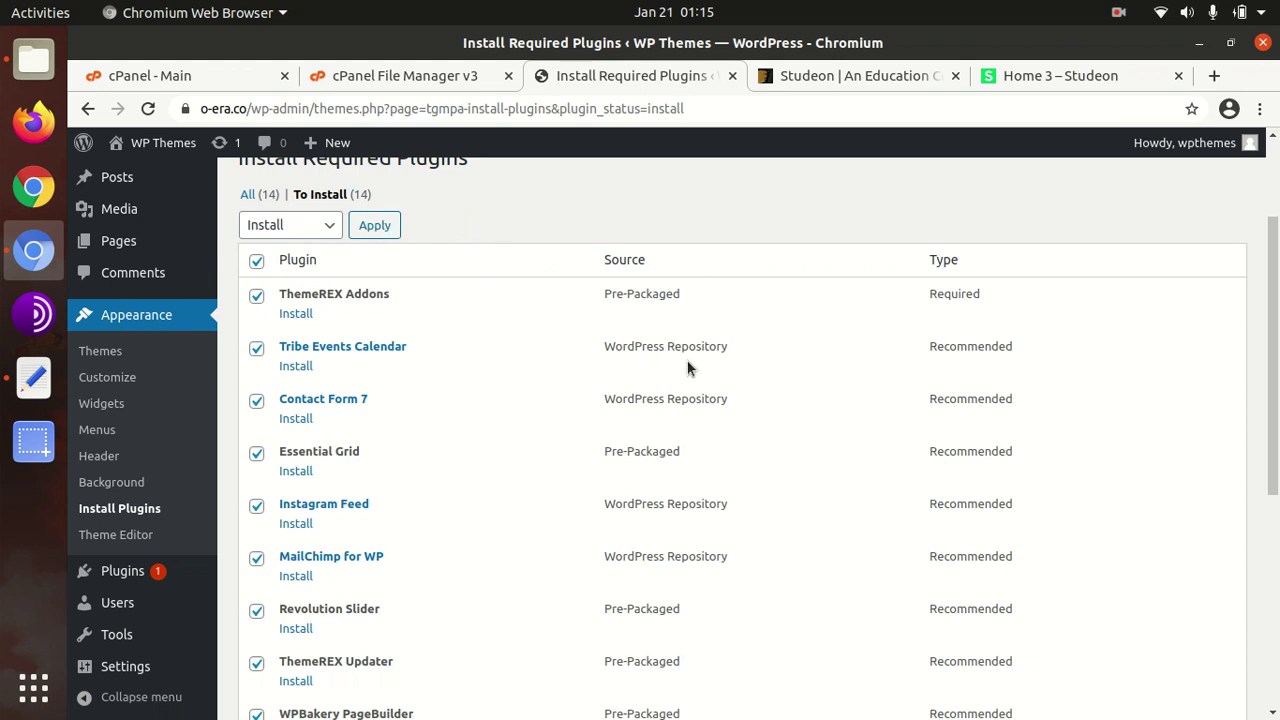
scroll(660, 366, "down", 6)
scroll(645, 373, "down", 3)
scroll(645, 373, "up", 9)
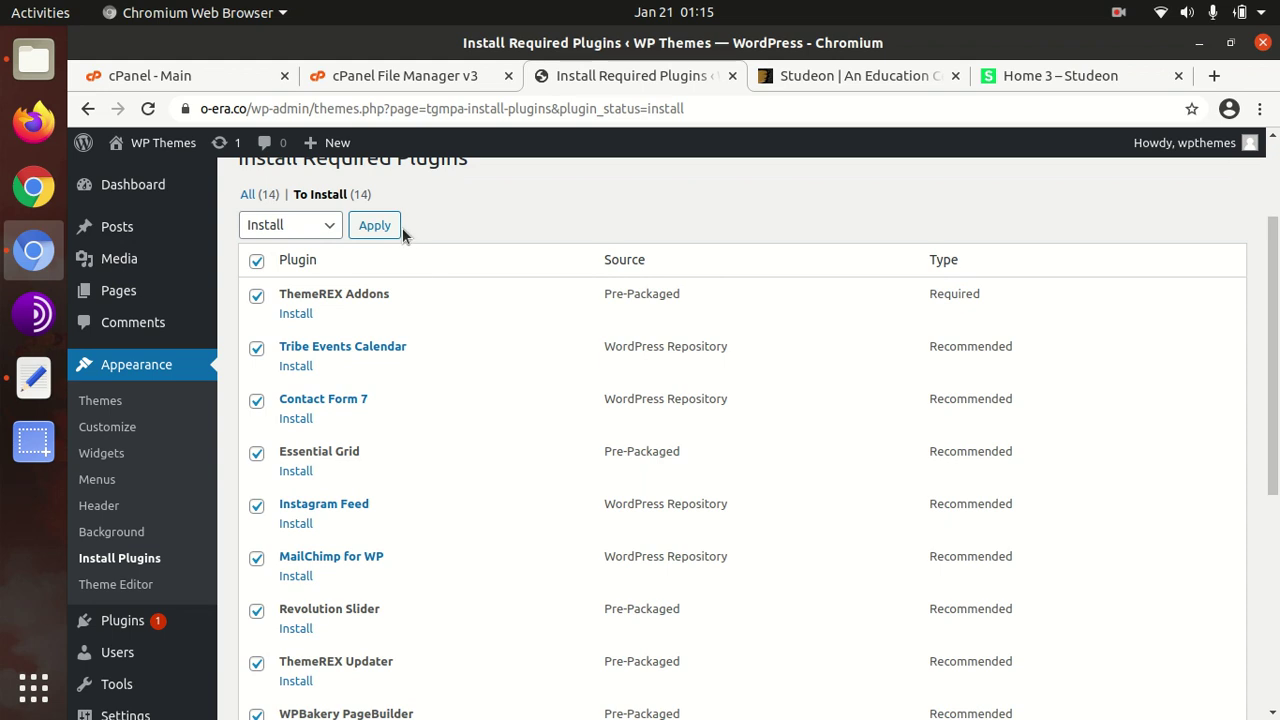
left_click(375, 226)
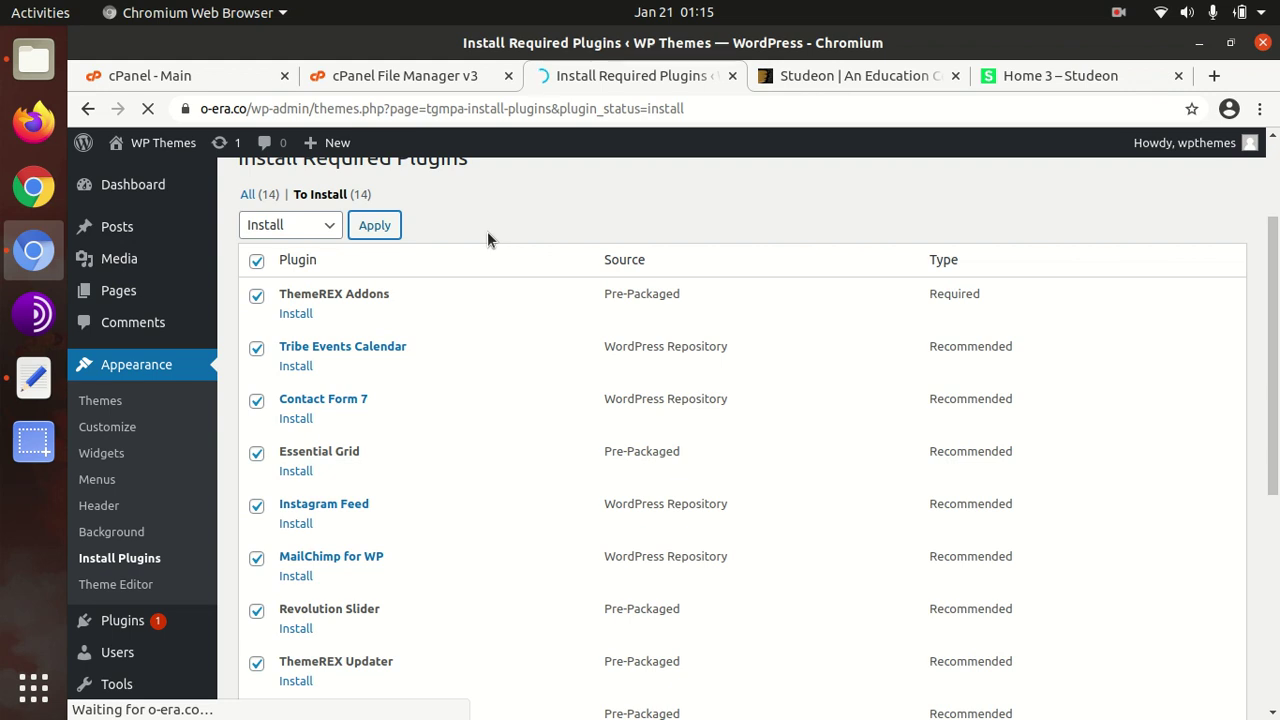
- Examine the plugin installation report, checking each plugin's installation and activation status and the closing completion message
scroll(478, 250, "down", 3)
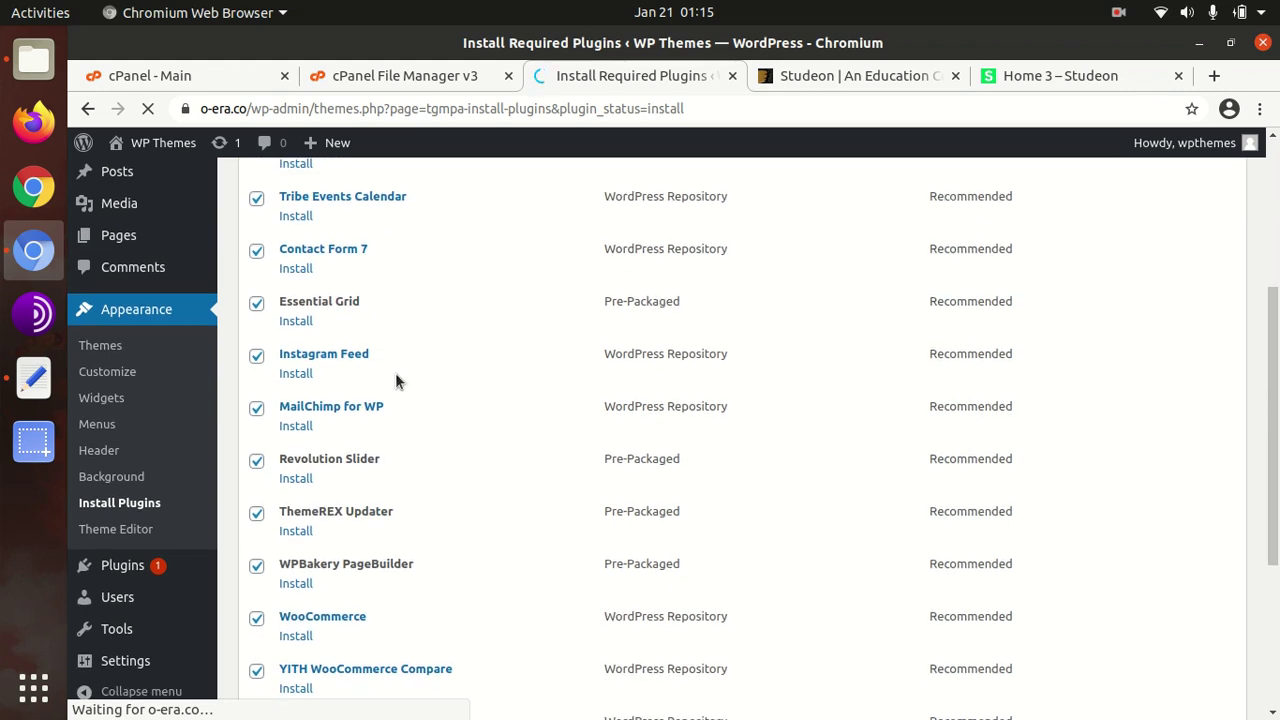
scroll(370, 385, "down", 3)
scroll(350, 405, "down", 2)
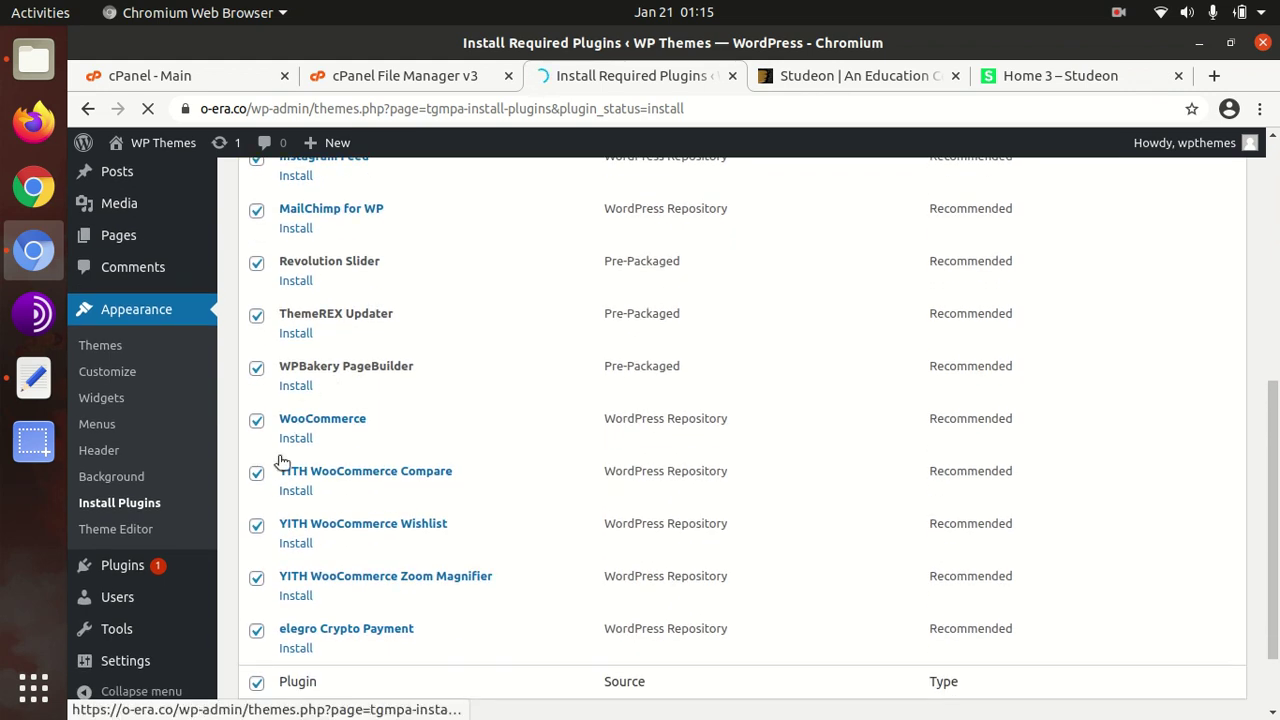
scroll(474, 422, "down", 8)
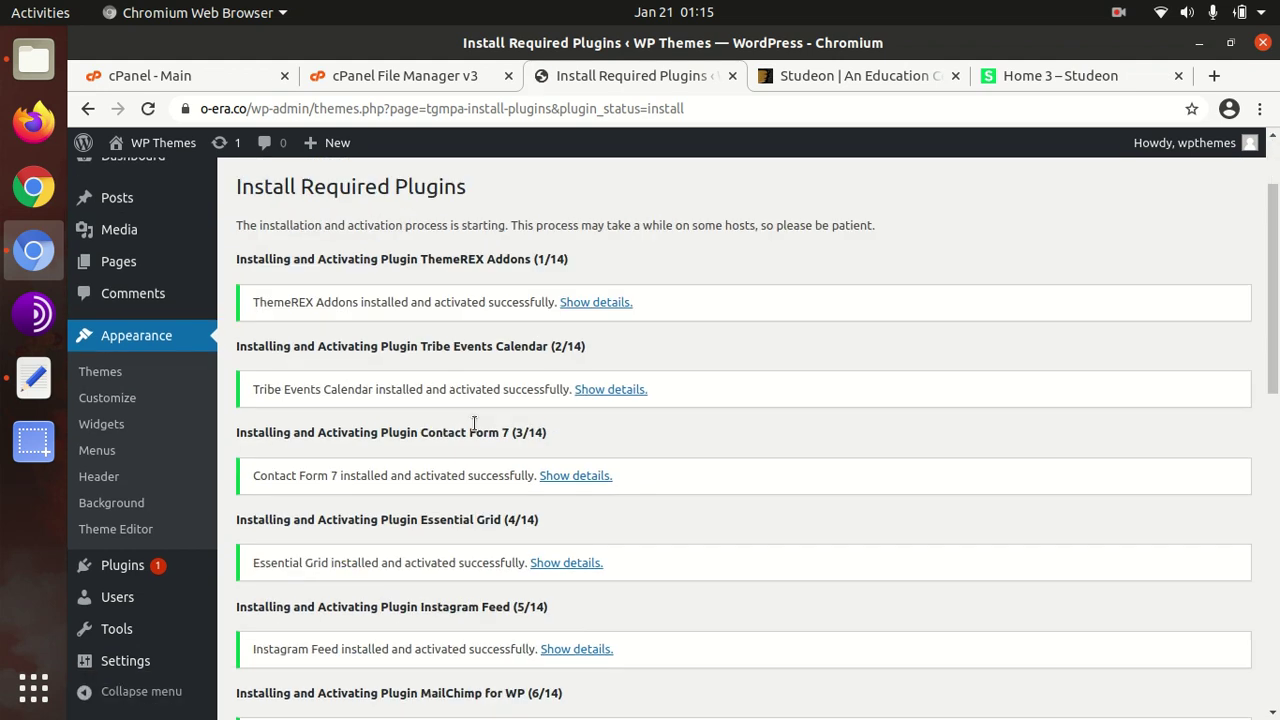
scroll(474, 422, "down", 10)
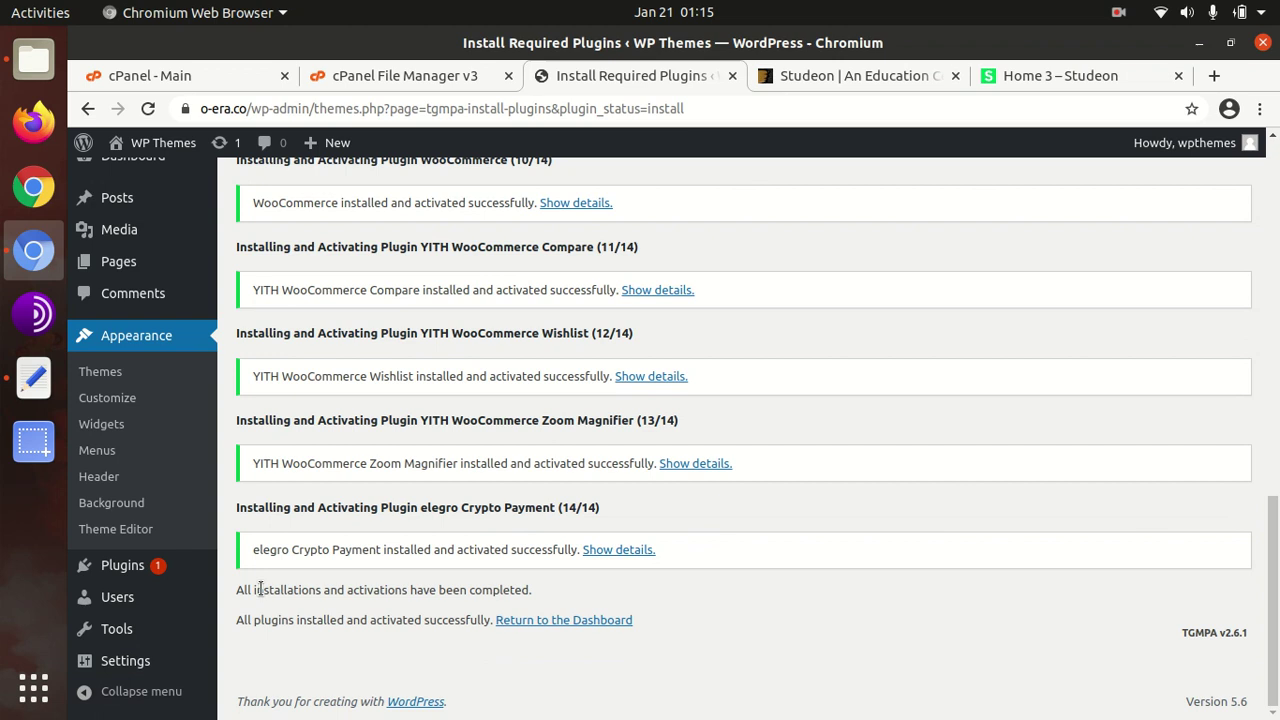
left_click_drag(234, 590, 456, 590)
triple_click(541, 590)
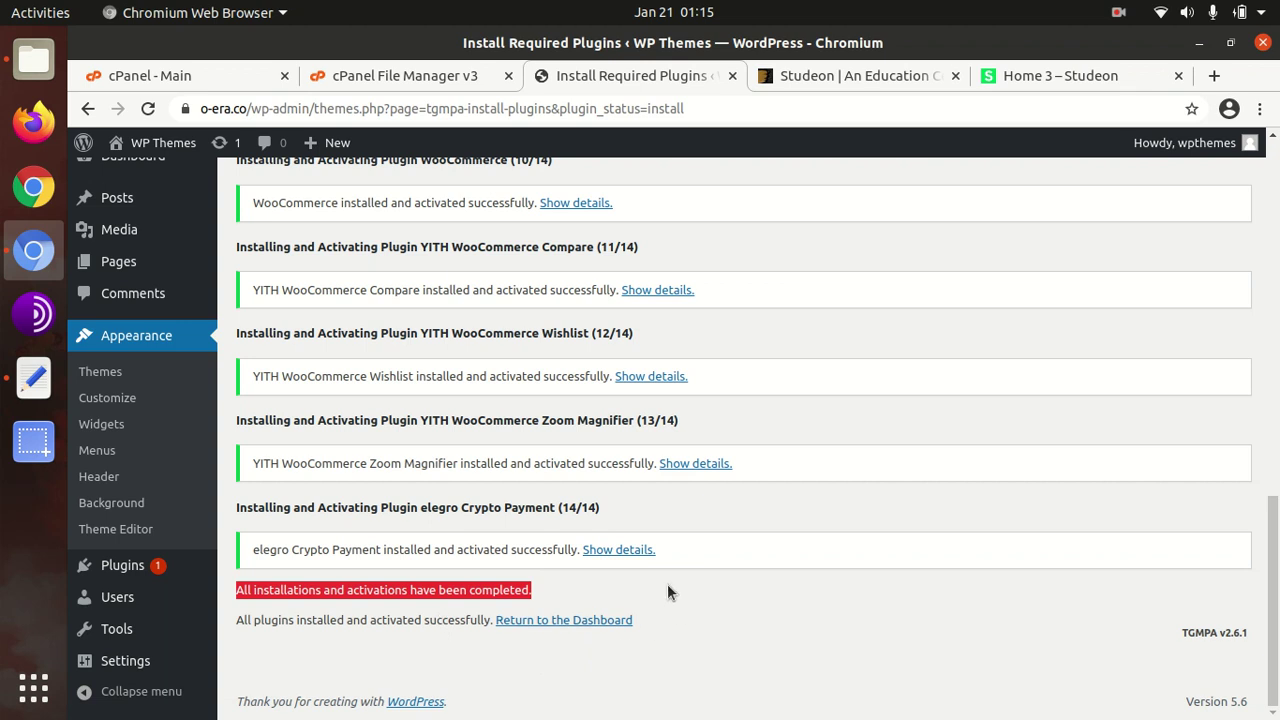
scroll(661, 593, "up", 10)
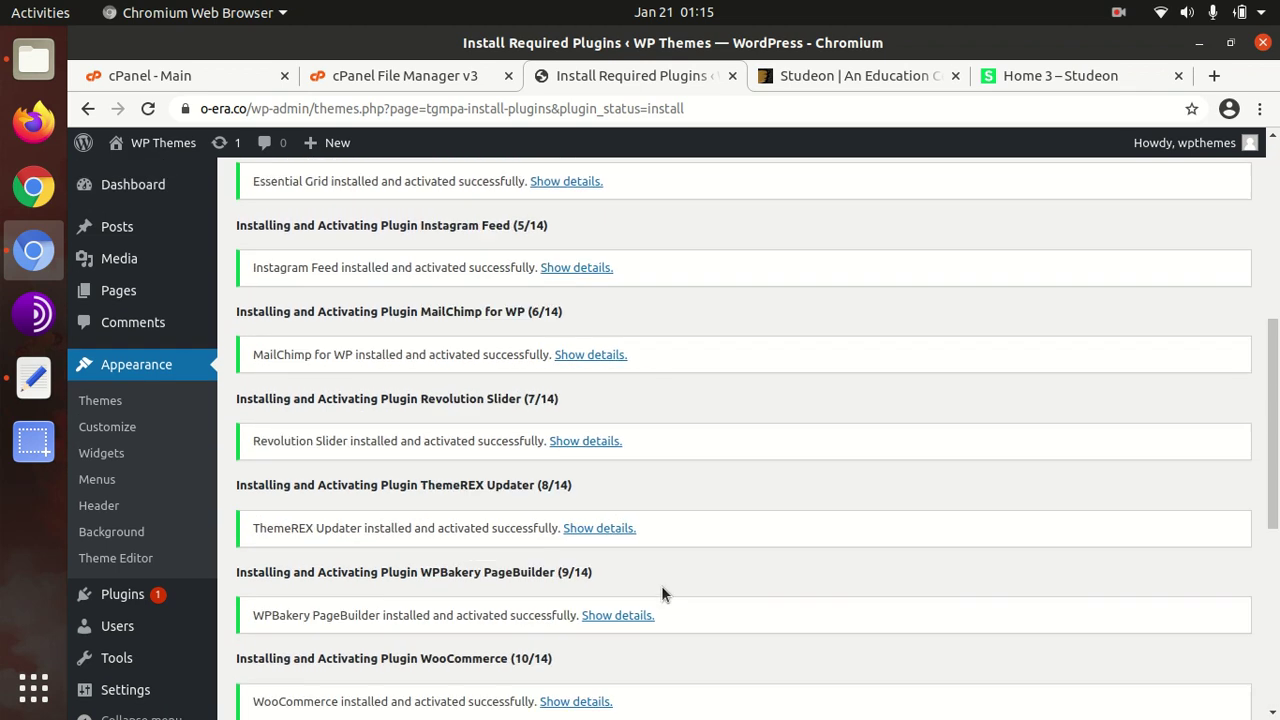
scroll(661, 593, "up", 3)
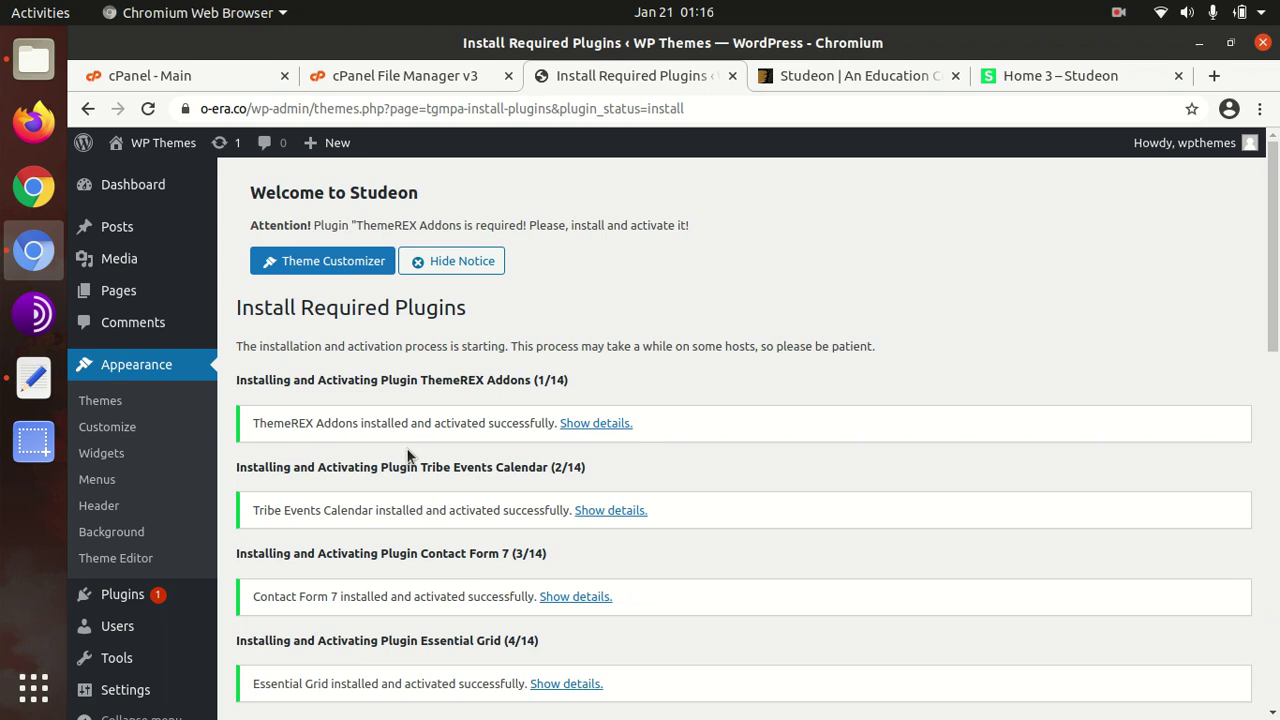
scroll(380, 390, "down", 3)
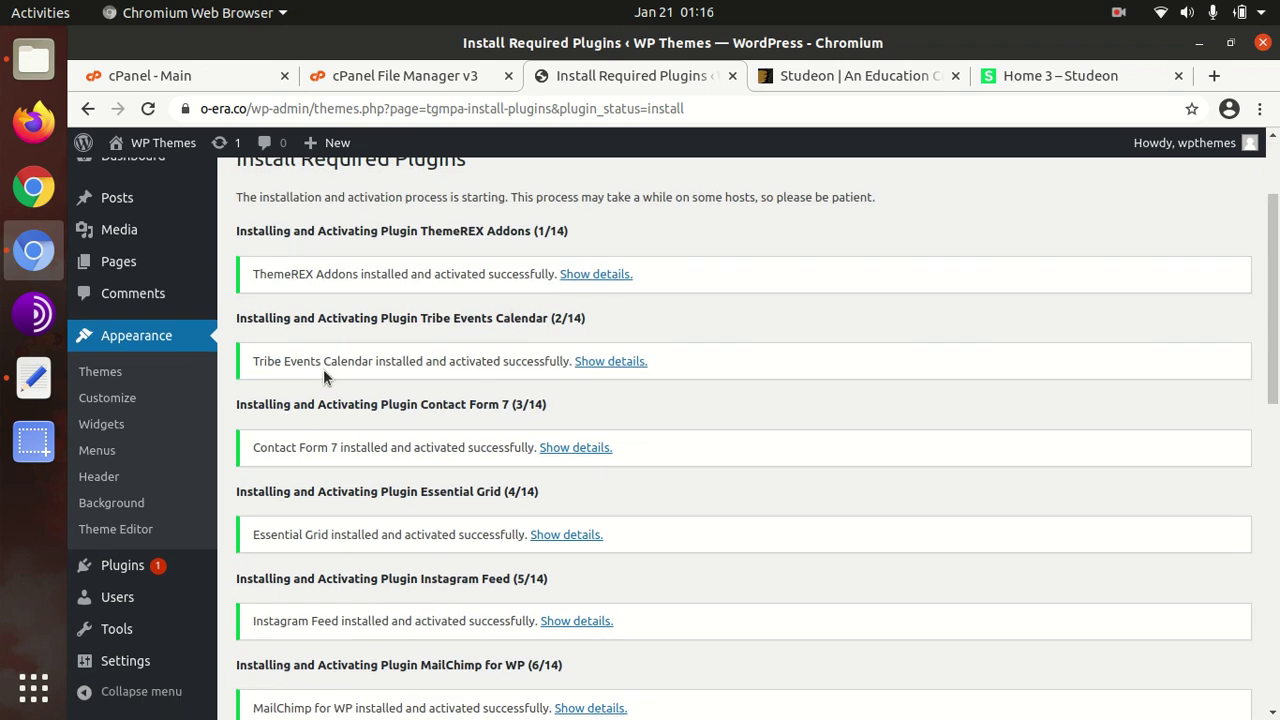
- Open the site's installed plugins page and review which plugins are active
mouse_move(123, 568)
left_click(267, 570)
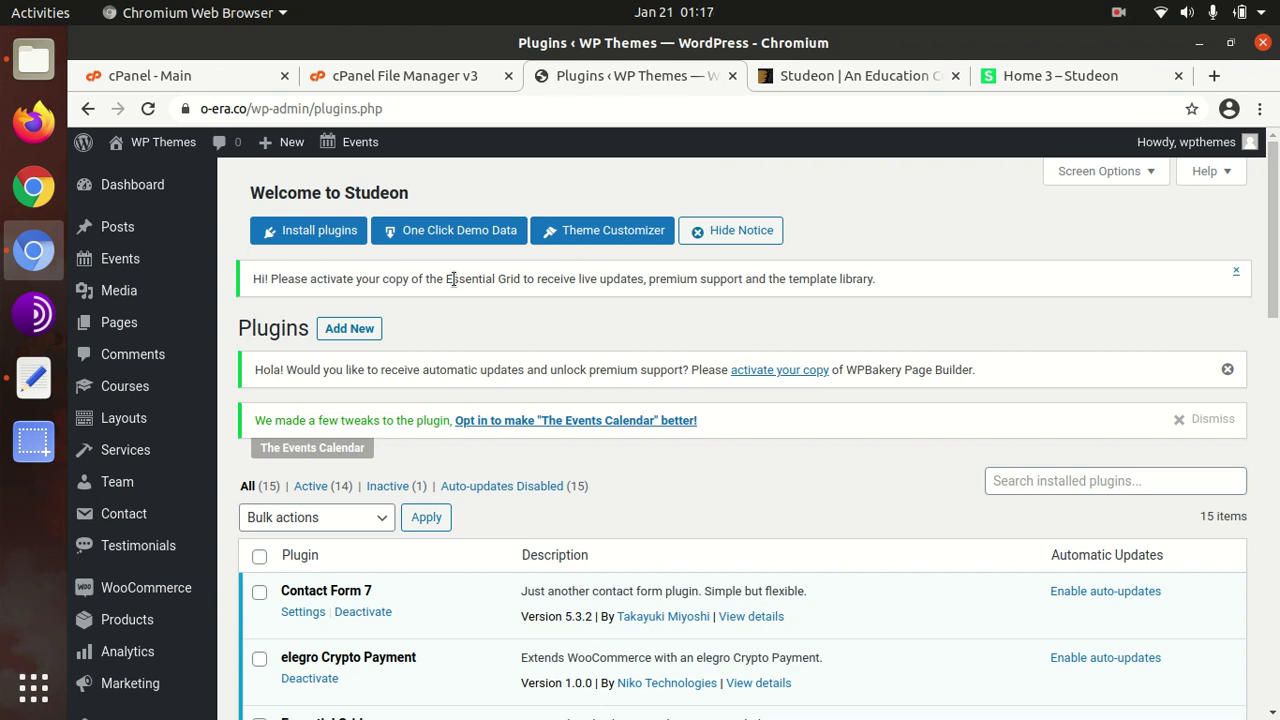
scroll(453, 371, "down", 5)
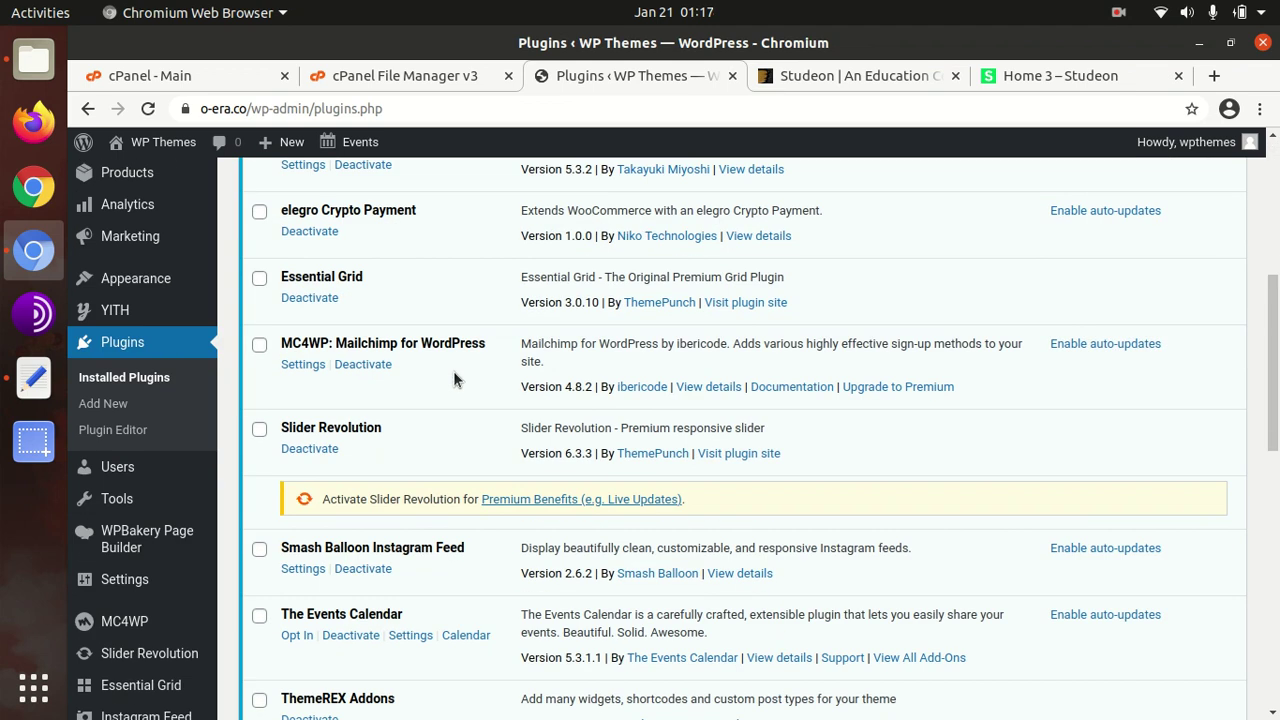
scroll(453, 373, "down", 3)
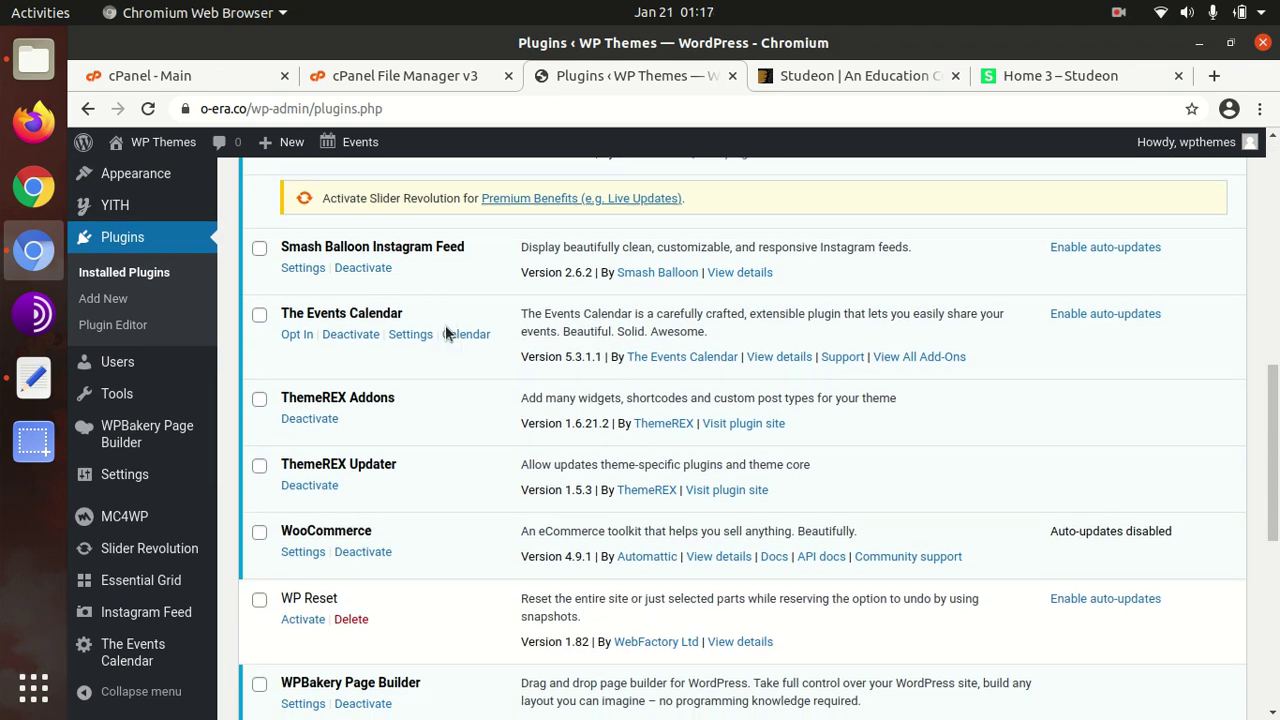
scroll(440, 345, "down", 2)
scroll(408, 405, "down", 4)
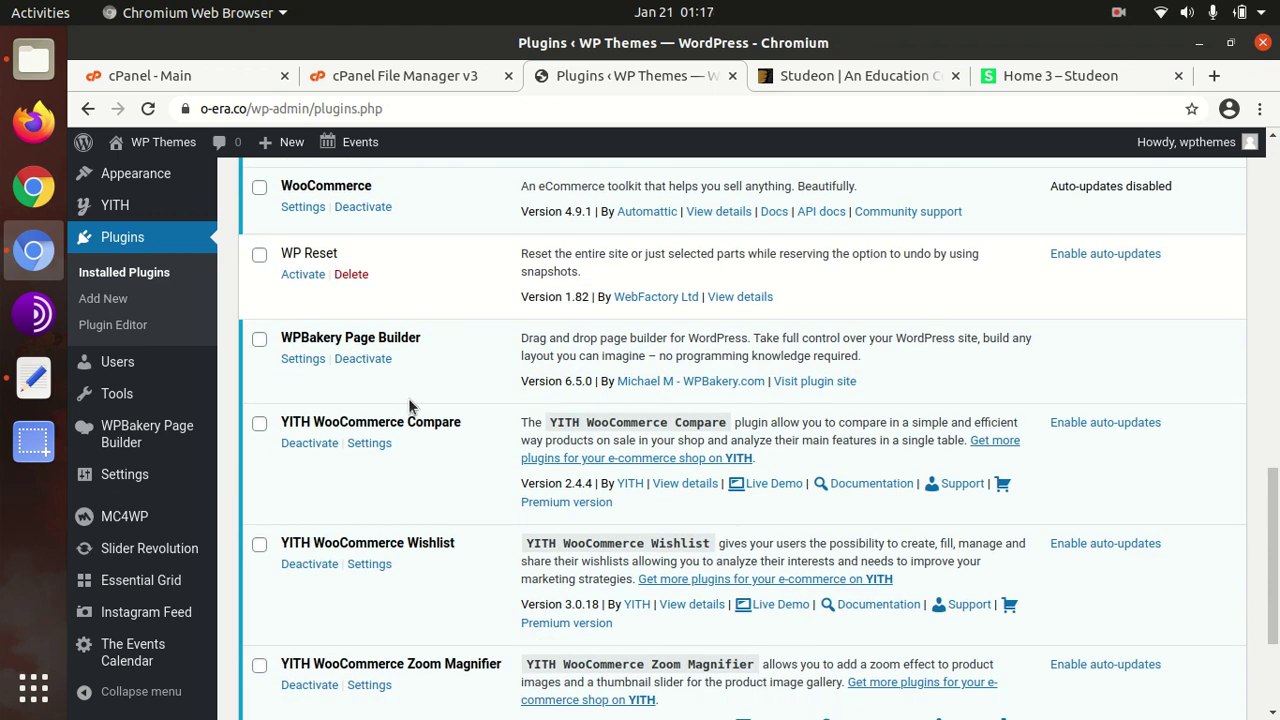
scroll(408, 405, "up", 9)
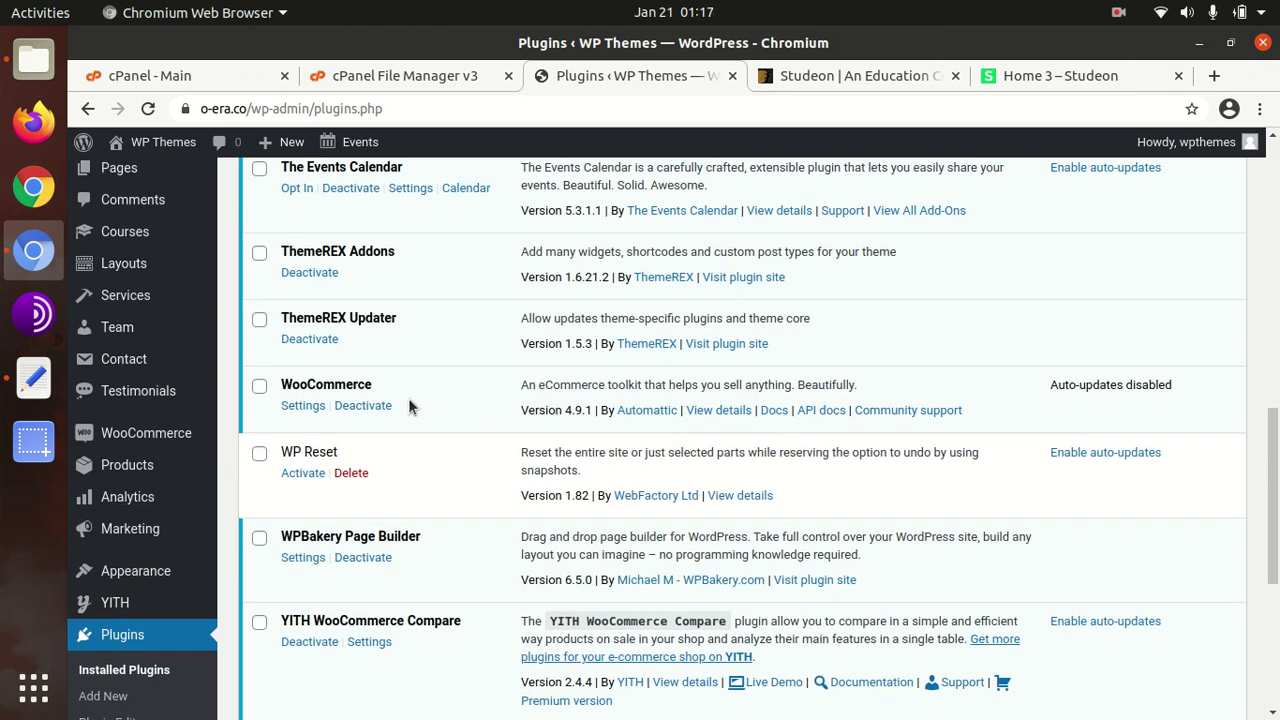
scroll(408, 405, "up", 2)
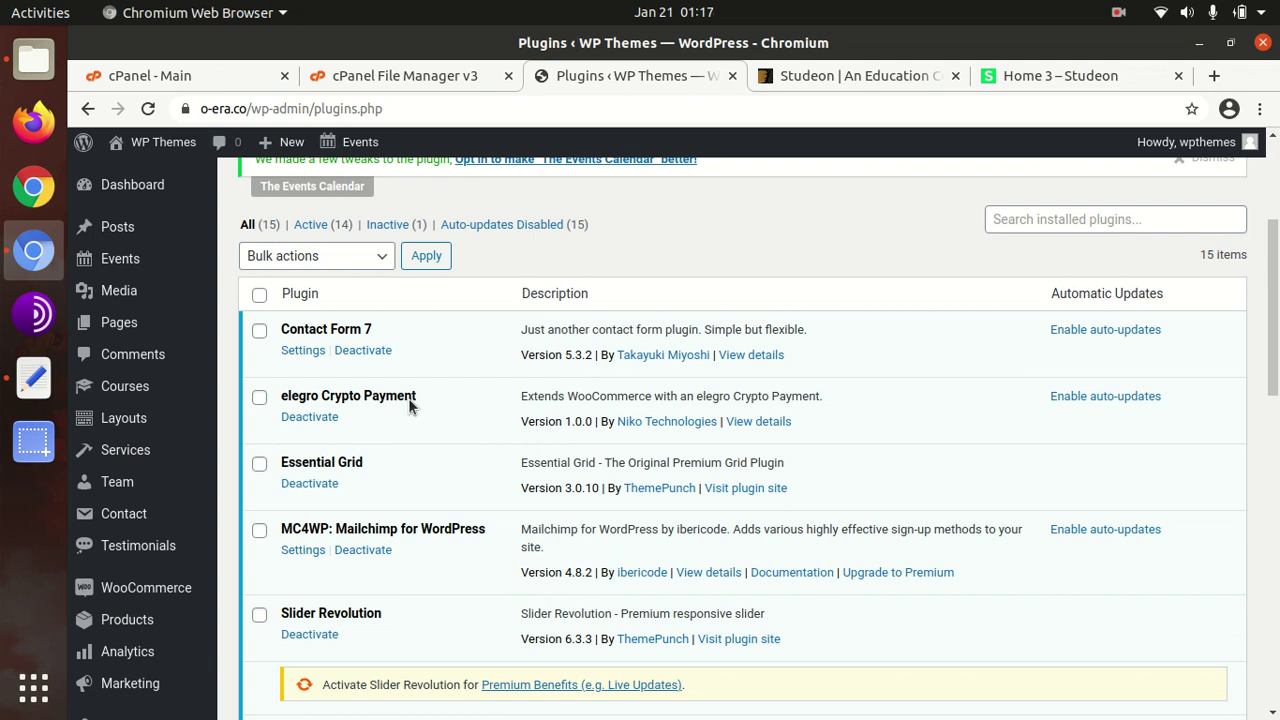
scroll(408, 405, "up", 2)
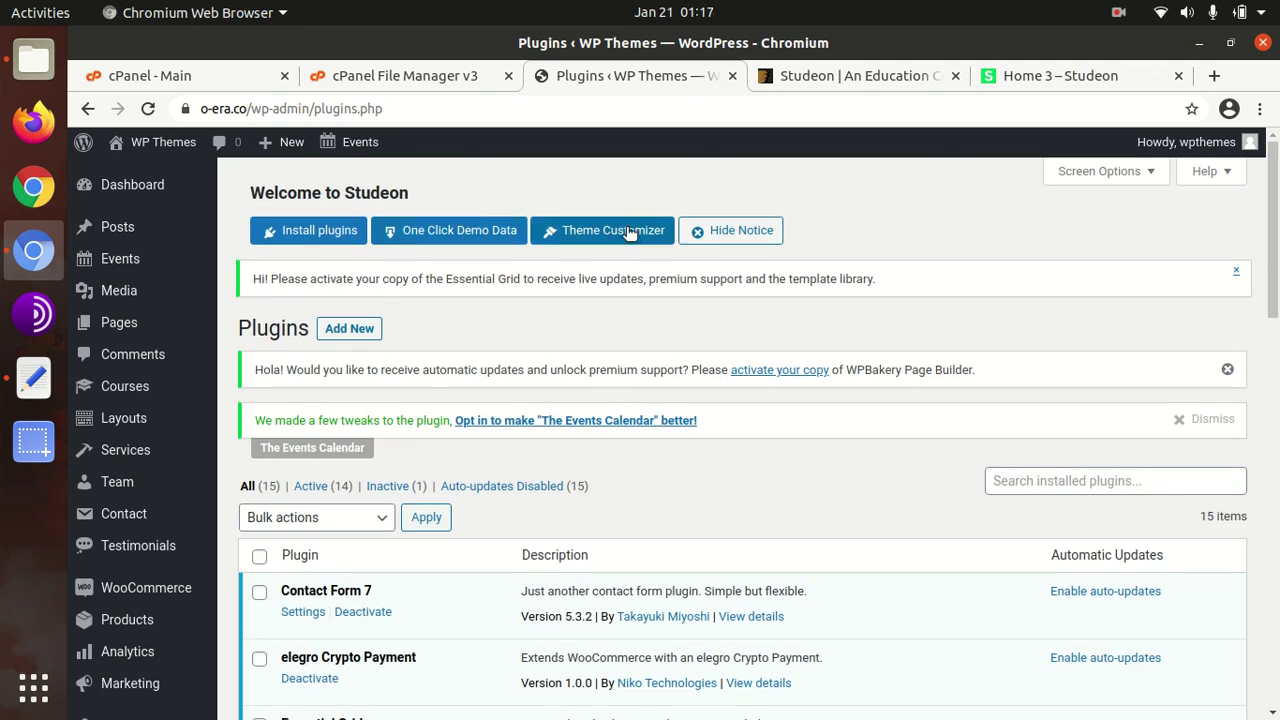
- Open the WP Themes site's front end in a new tab and review its home page from header to footer
mouse_move(165, 138)
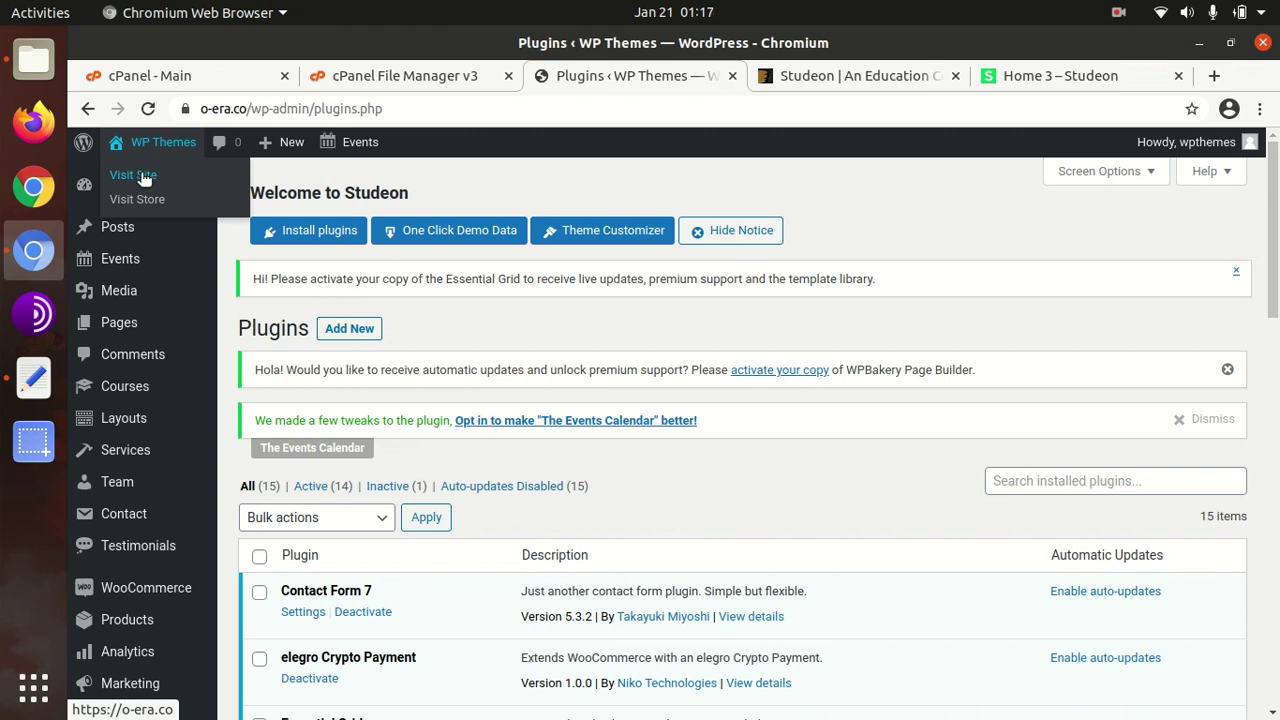
middle_click(142, 176)
left_click(684, 77)
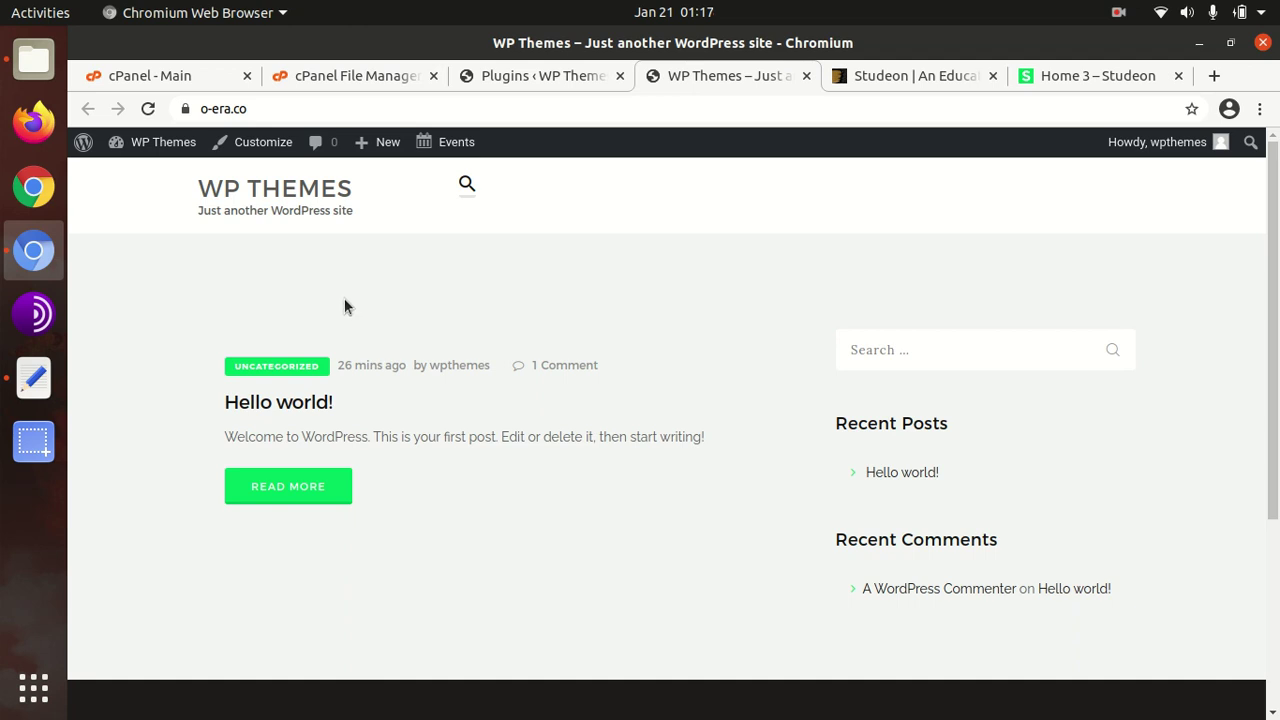
scroll(499, 324, "down", 2)
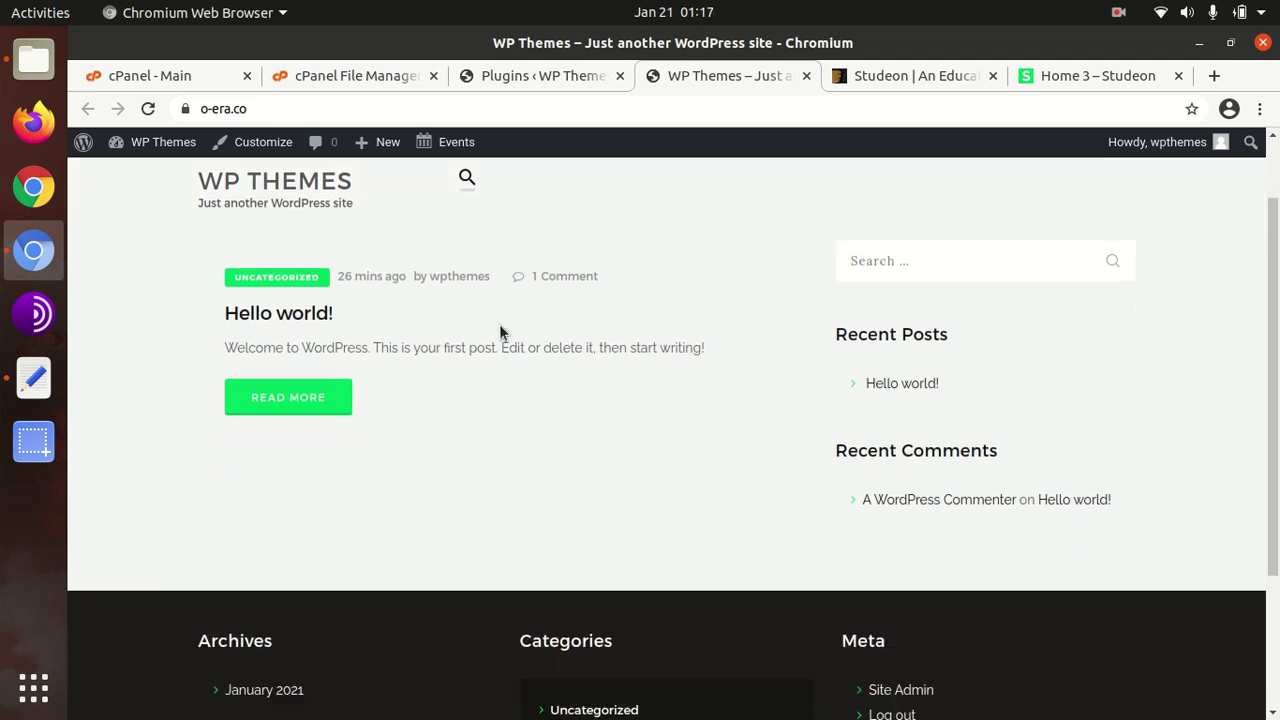
scroll(499, 324, "up", 2)
scroll(499, 333, "down", 3)
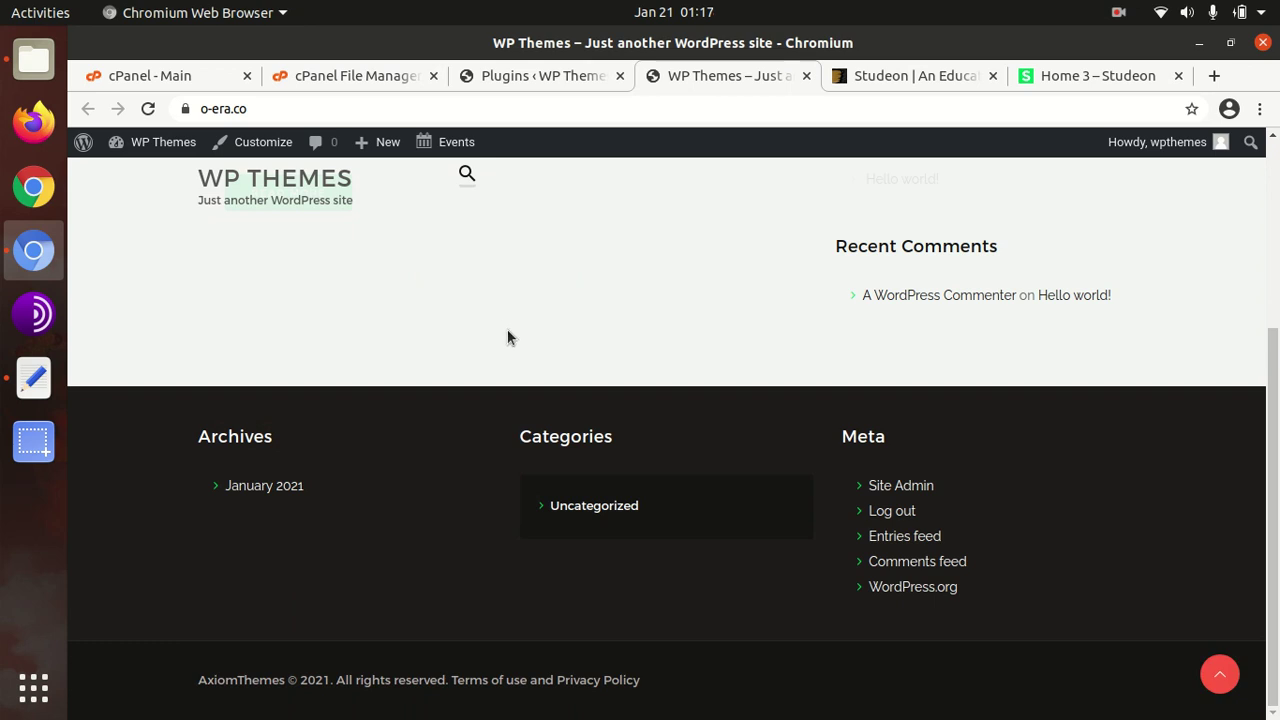
scroll(457, 563, "up", 3)
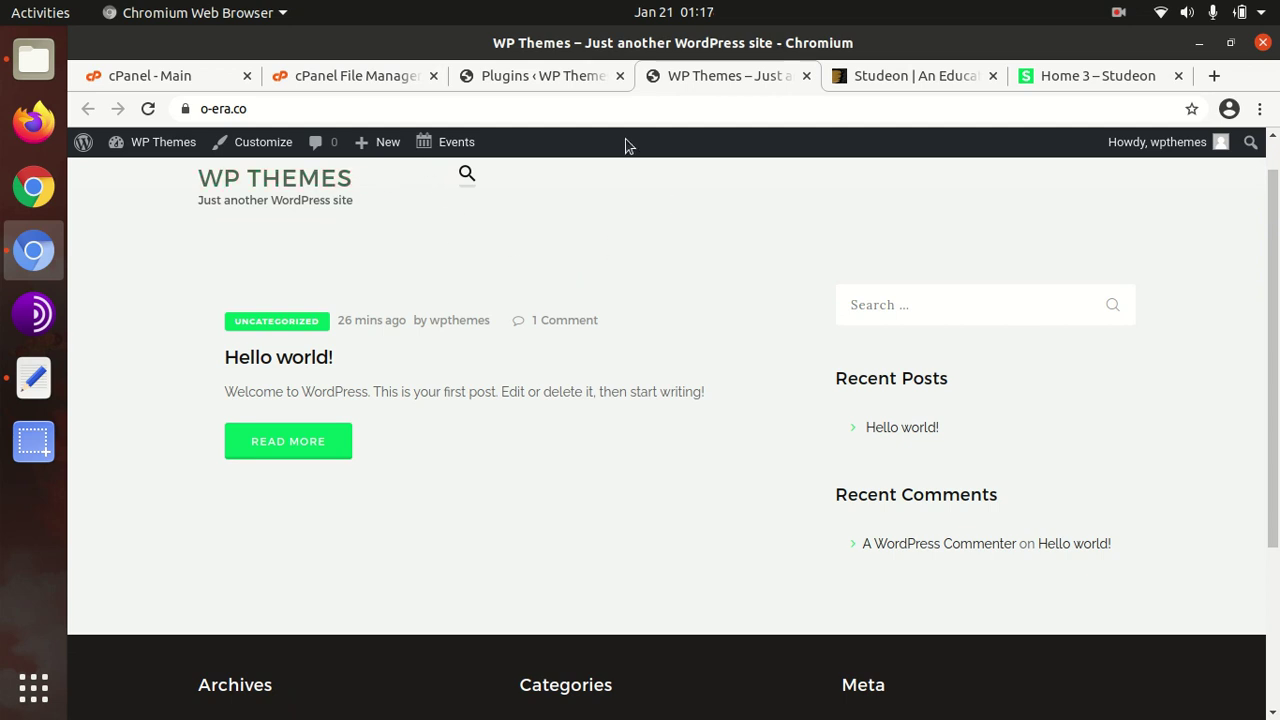
- Return to the WordPress admin, open Studeon's One Click Demo Data importer and review its import options
left_click(545, 78)
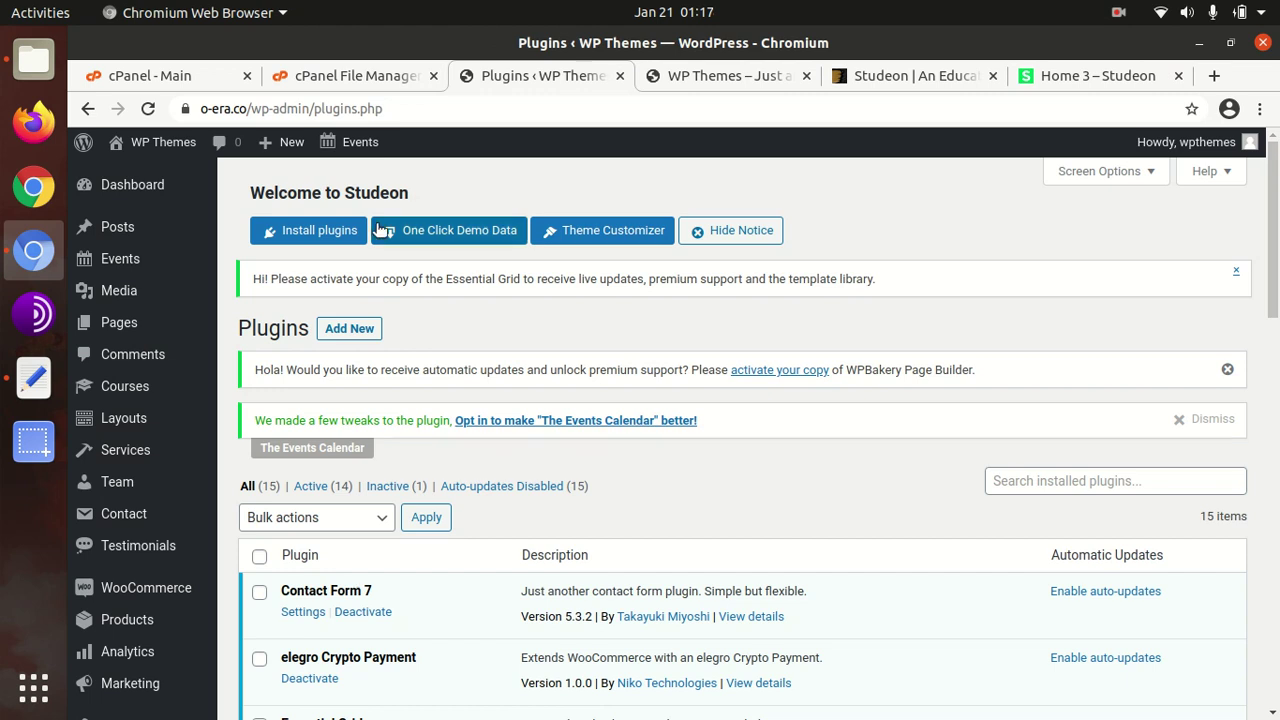
left_click(455, 232)
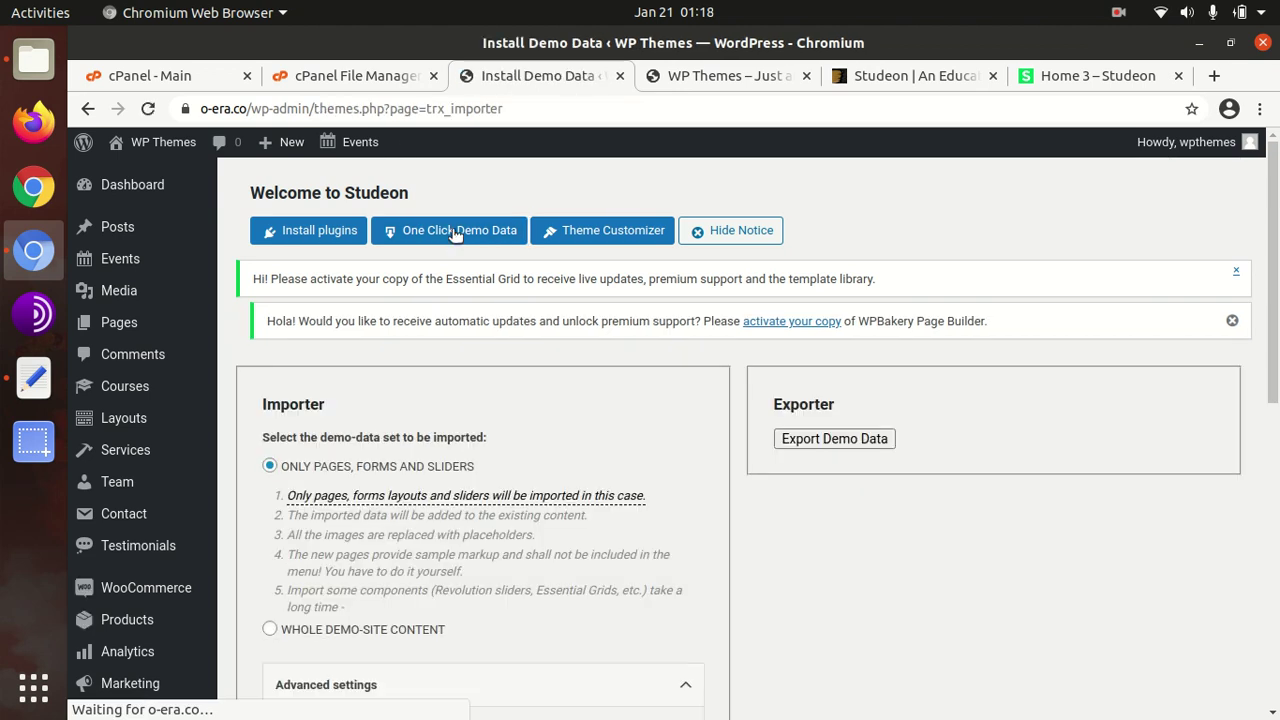
scroll(560, 278, "down", 4)
scroll(560, 278, "down", 6)
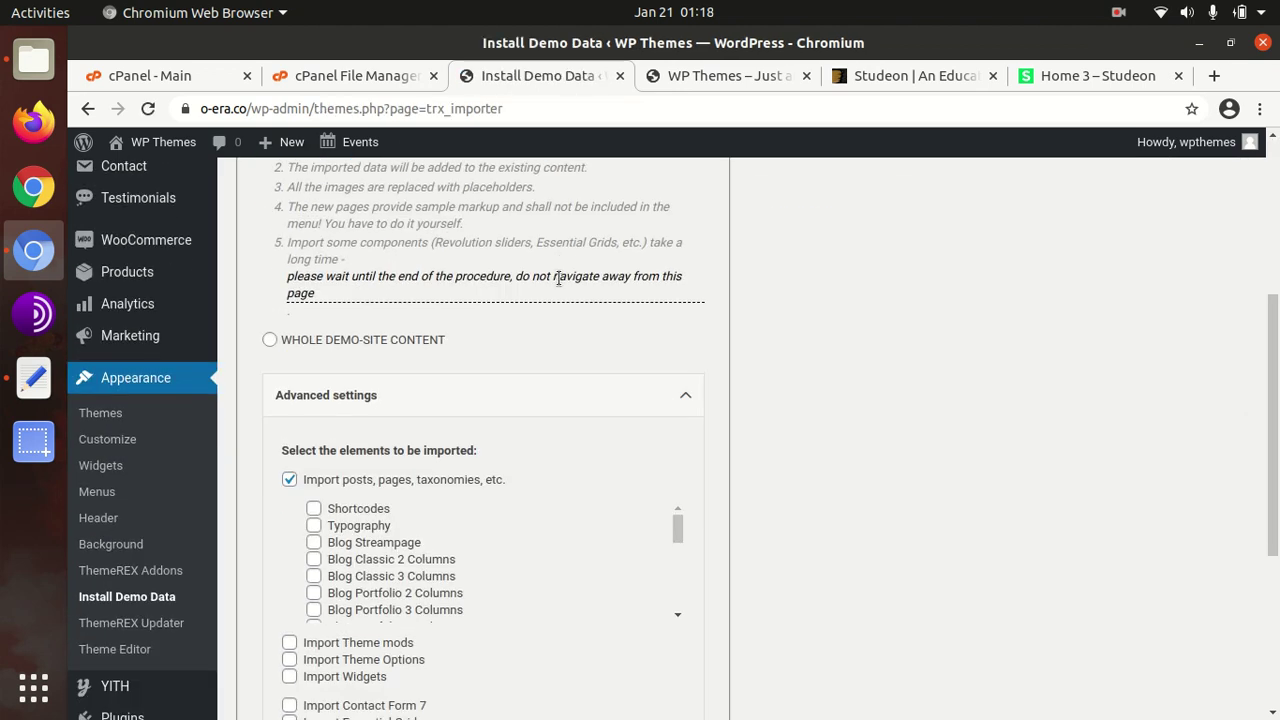
scroll(555, 276, "up", 3)
scroll(555, 276, "up", 2)
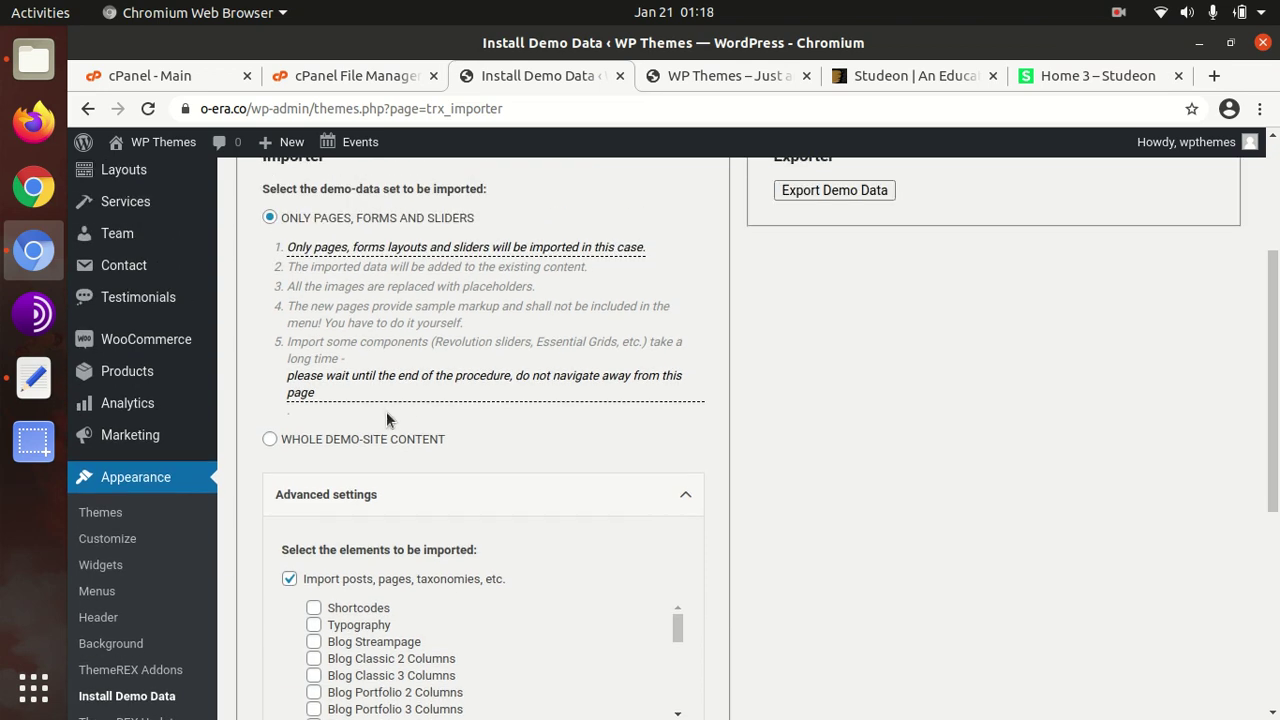
- Choose Whole Demo-Site Content as the demo-data set, accept the data-erasure warning, and expand the advanced settings to review the elements selected for import
left_click(272, 443)
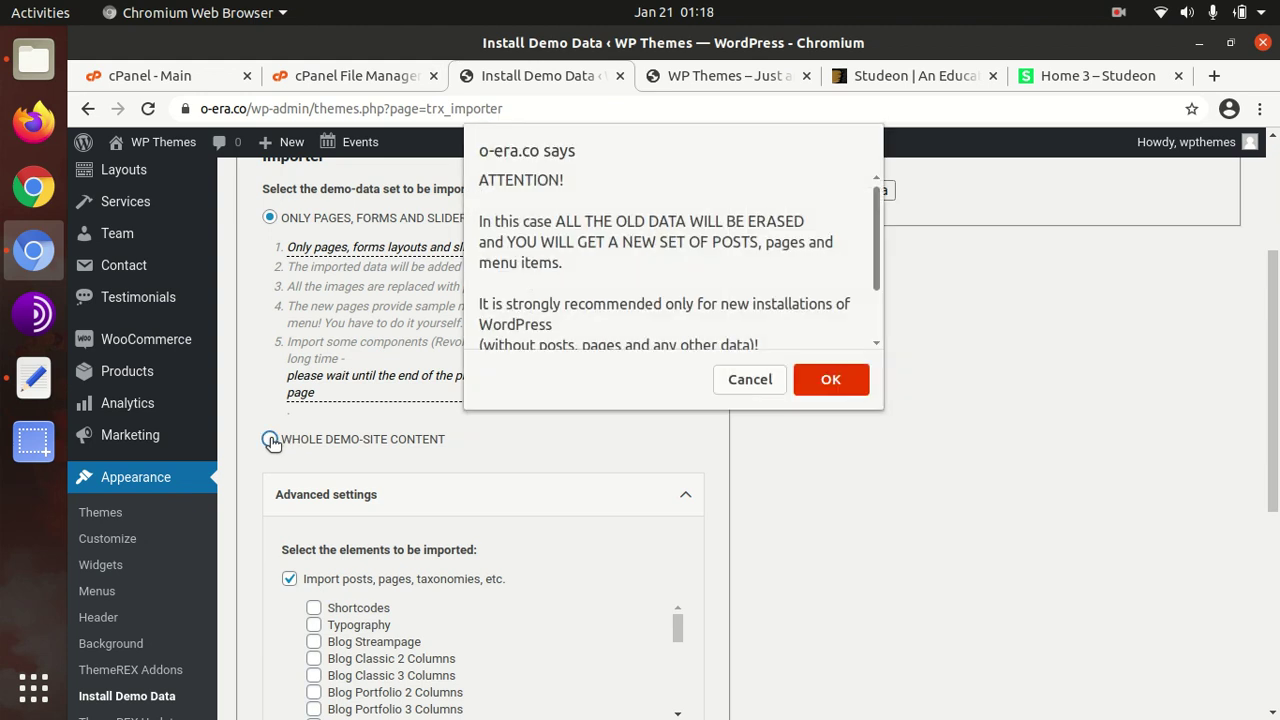
left_click(800, 386)
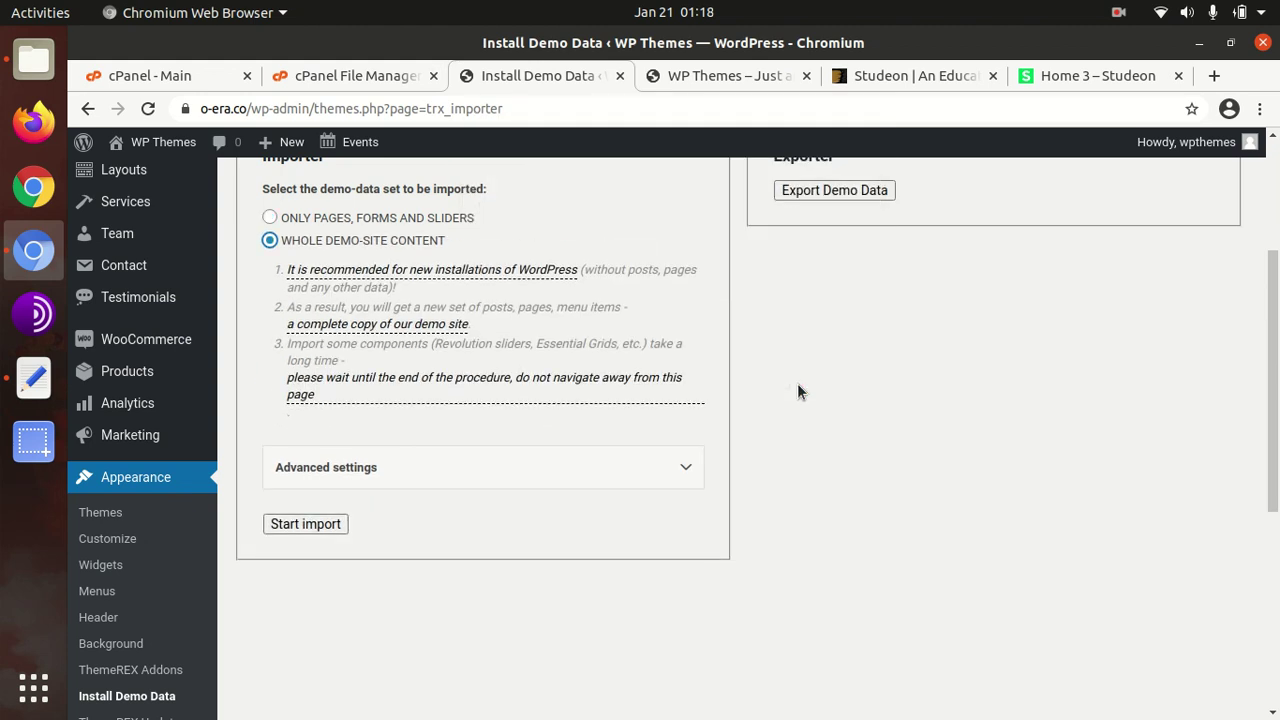
left_click(463, 465)
scroll(490, 466, "down", 4)
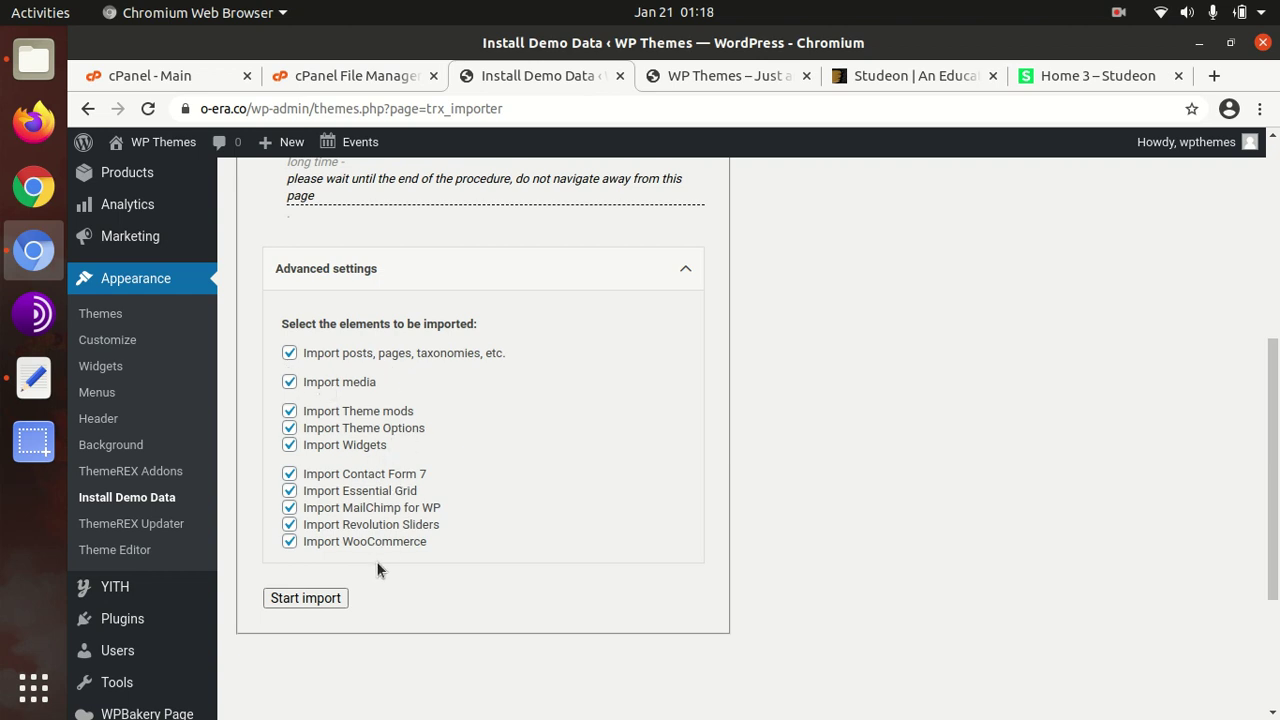
- Review the selected import elements and start importing the whole demo-site content with every element included
scroll(380, 540, "up", 4)
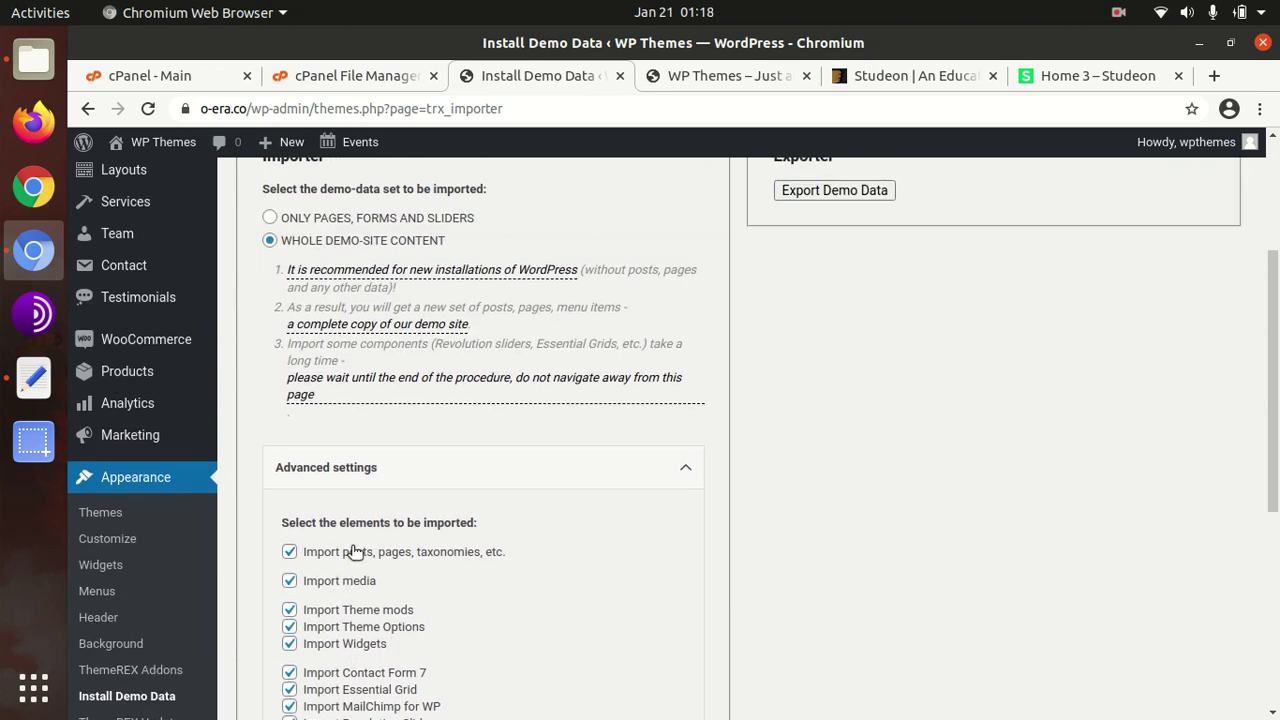
scroll(454, 508, "down", 6)
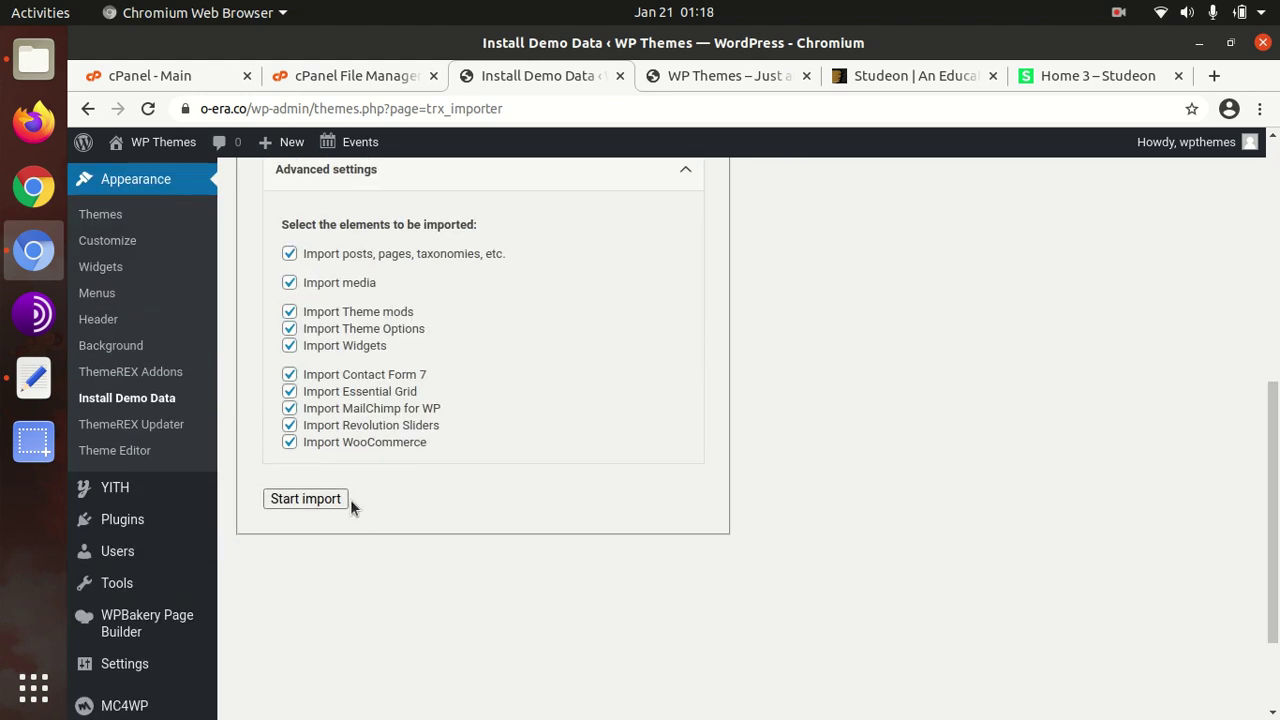
scroll(345, 430, "up", 4)
scroll(309, 371, "up", 3)
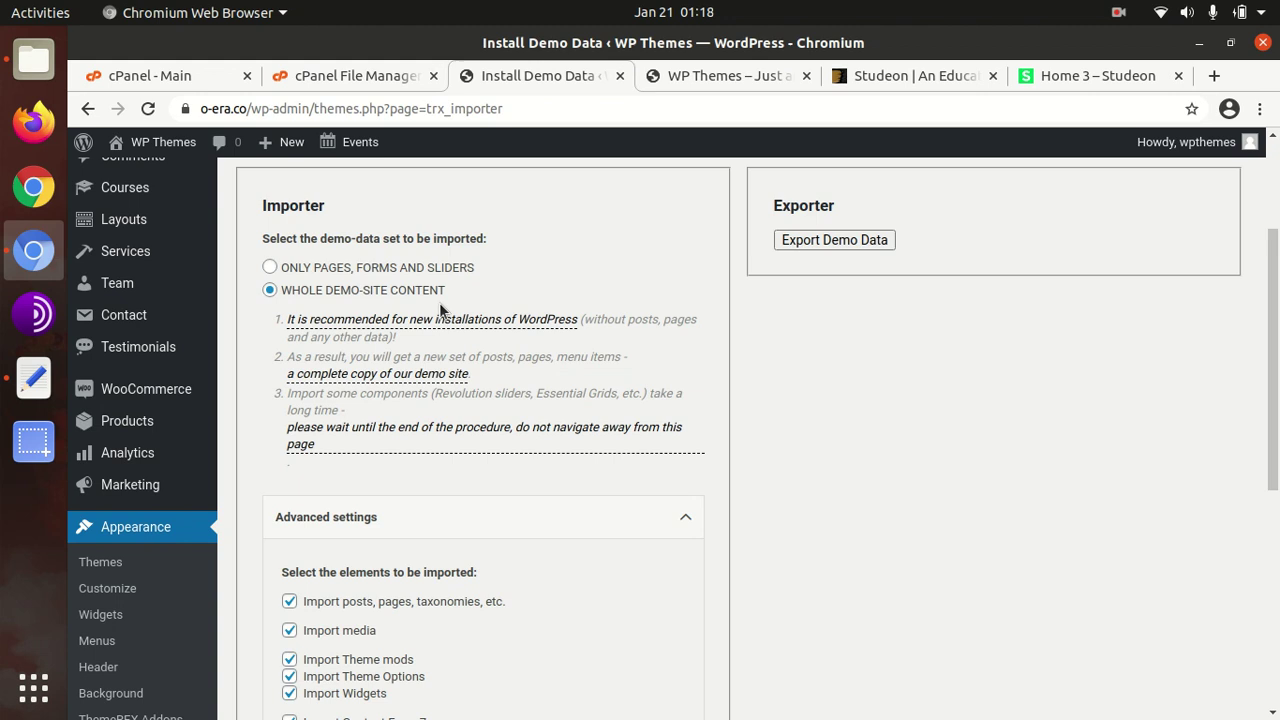
scroll(430, 340, "down", 3)
scroll(413, 374, "down", 3)
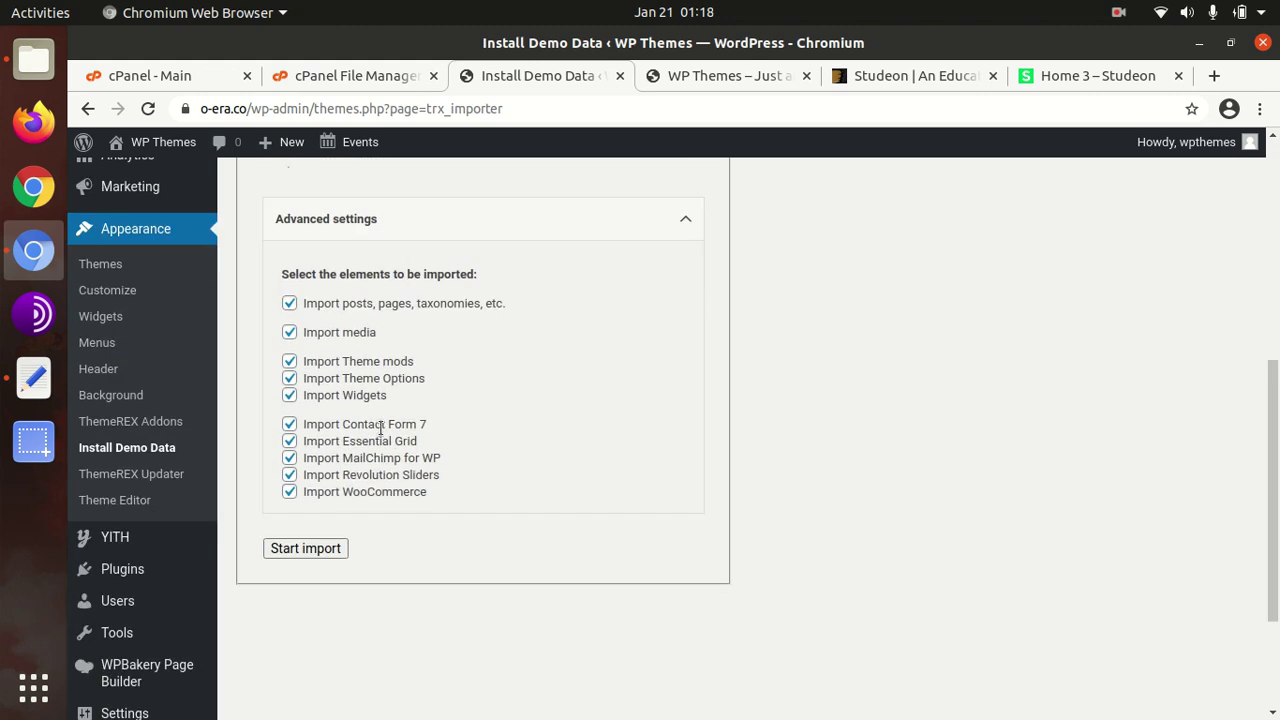
left_click(298, 548)
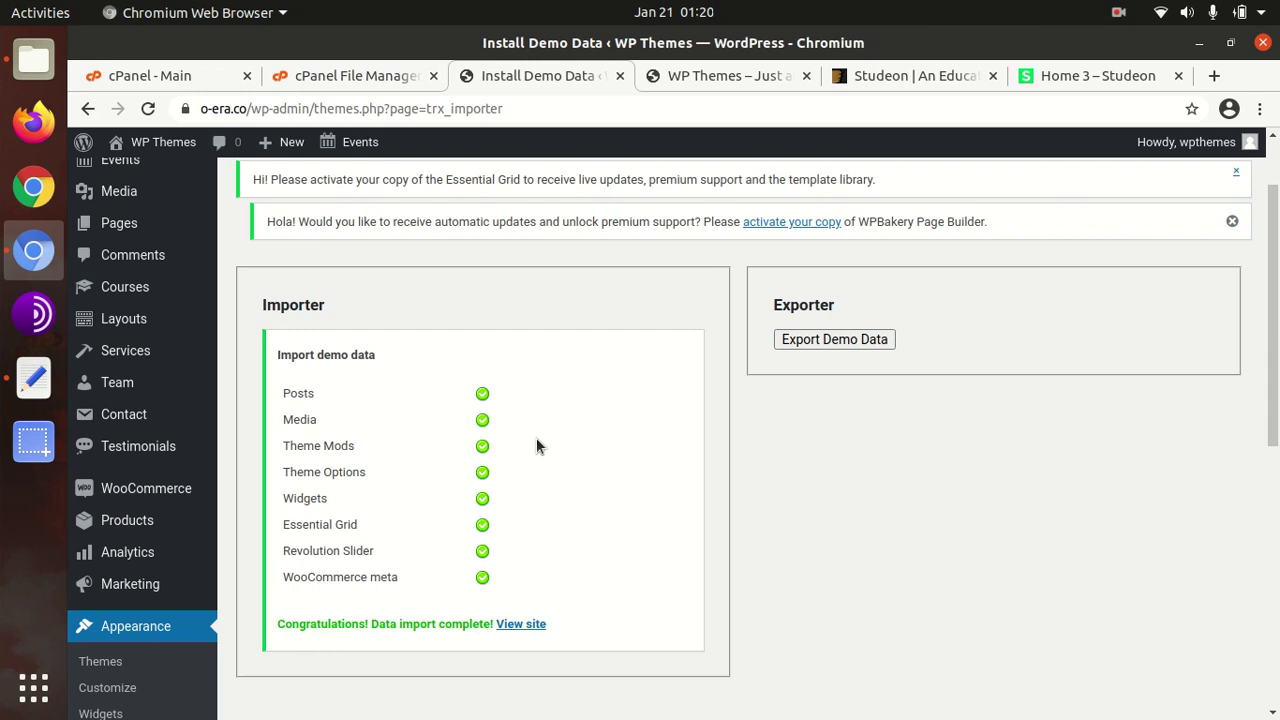
- View the site from the importer and review the upper part of the imported Studeon home page
left_click(528, 630)
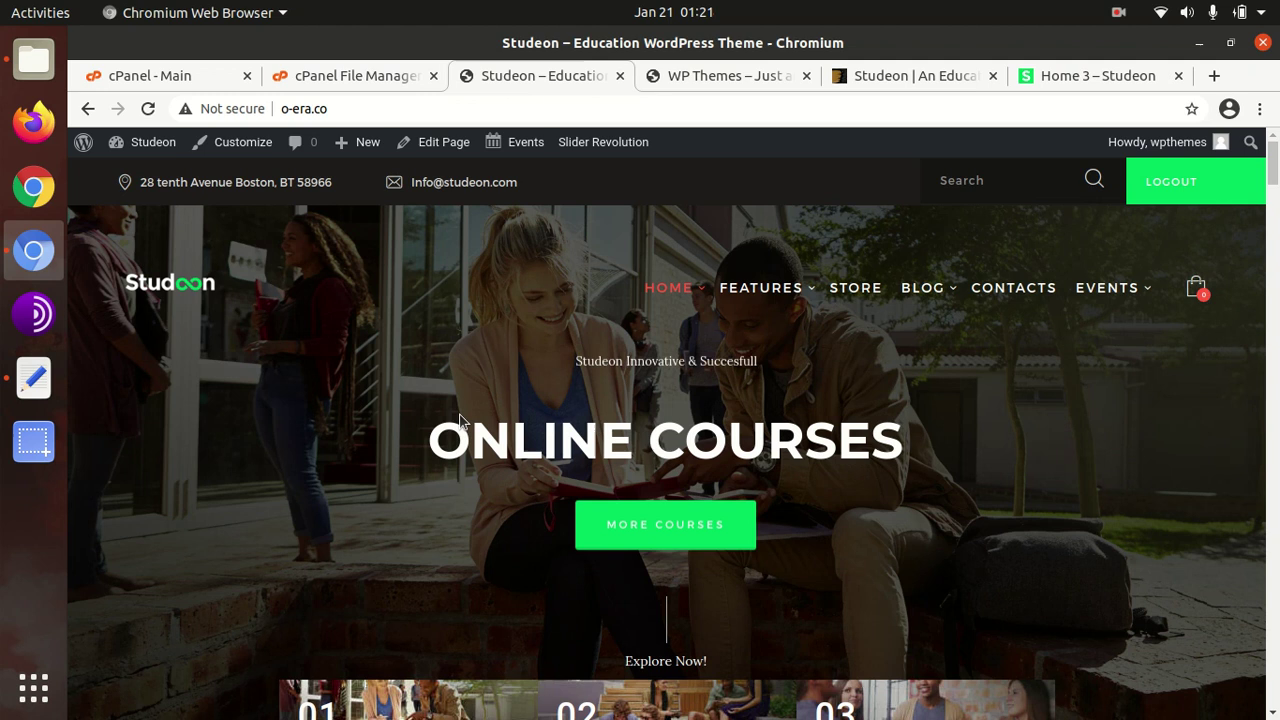
scroll(269, 477, "down", 3)
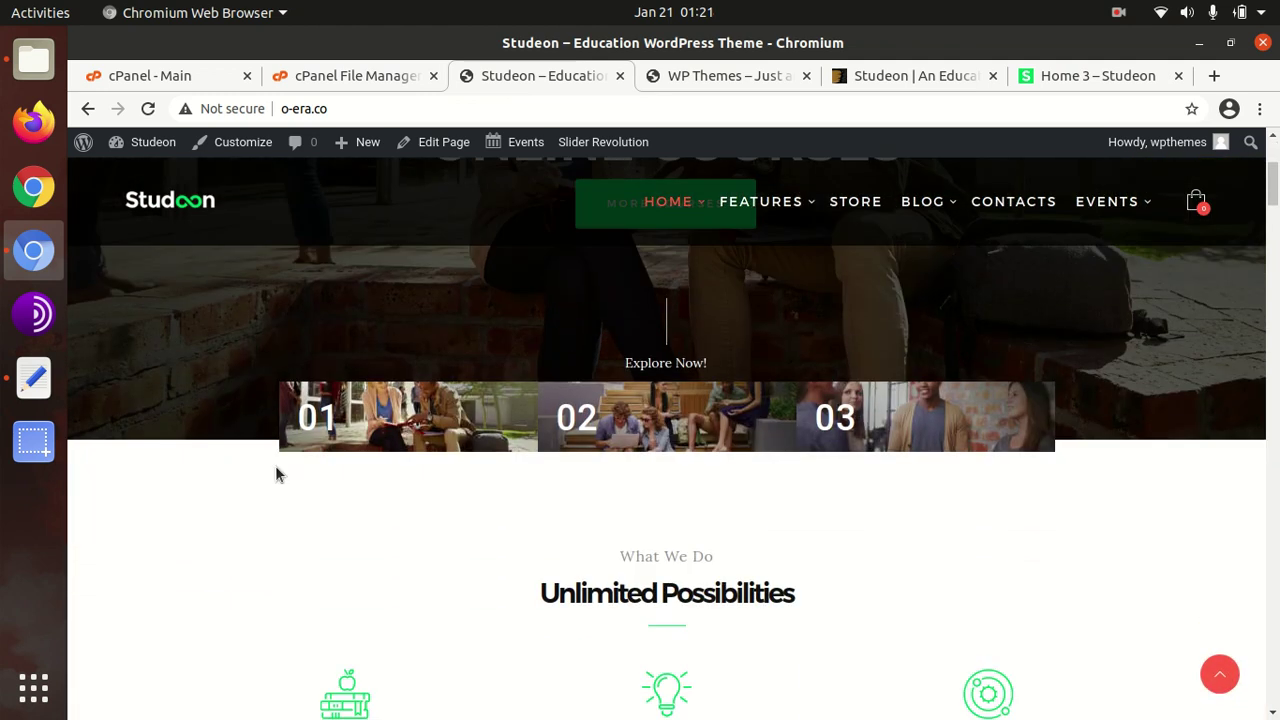
scroll(782, 565, "up", 2)
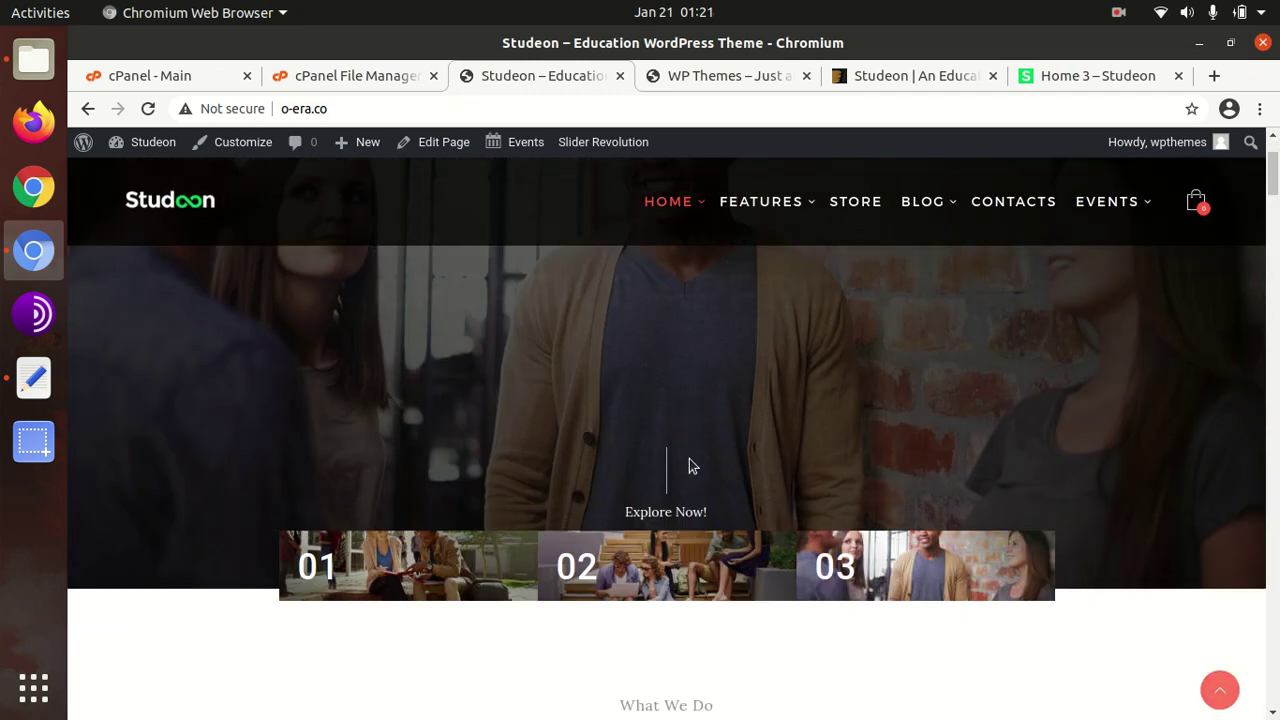
- Open the Events 1 page and review the January 2021 month calendar
mouse_move(1090, 210)
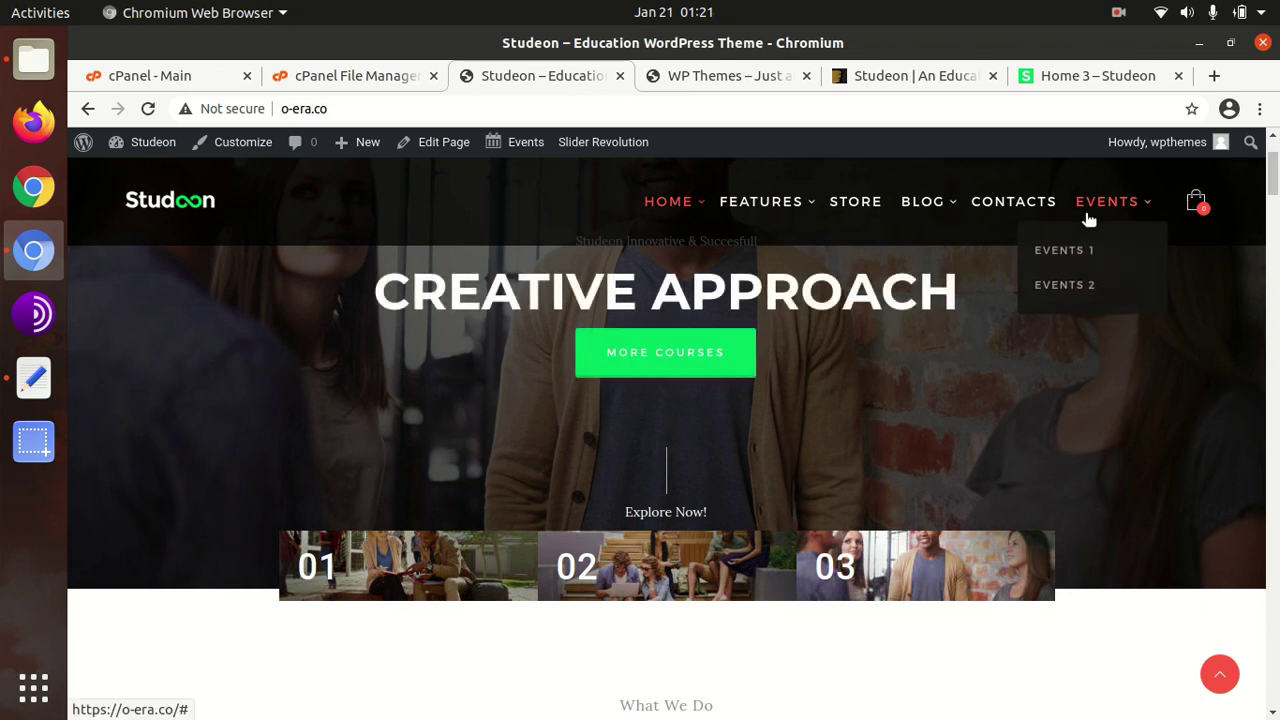
left_click(1062, 252)
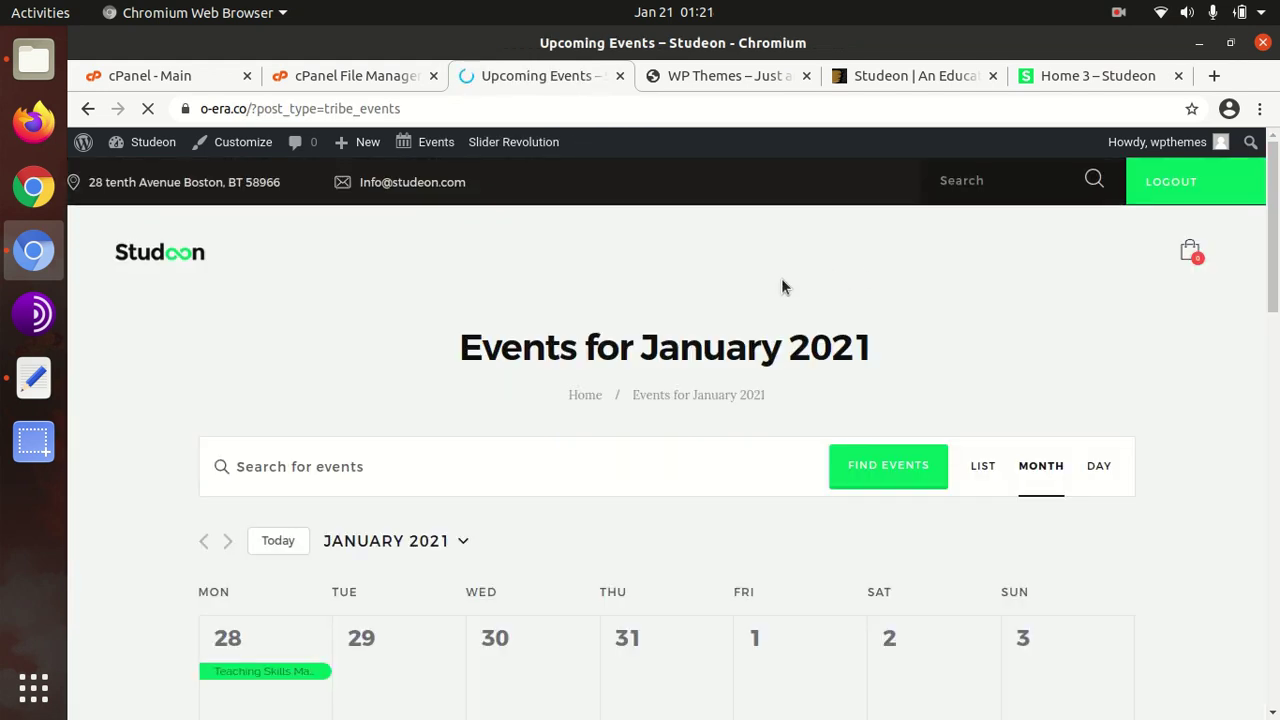
scroll(680, 330, "down", 3)
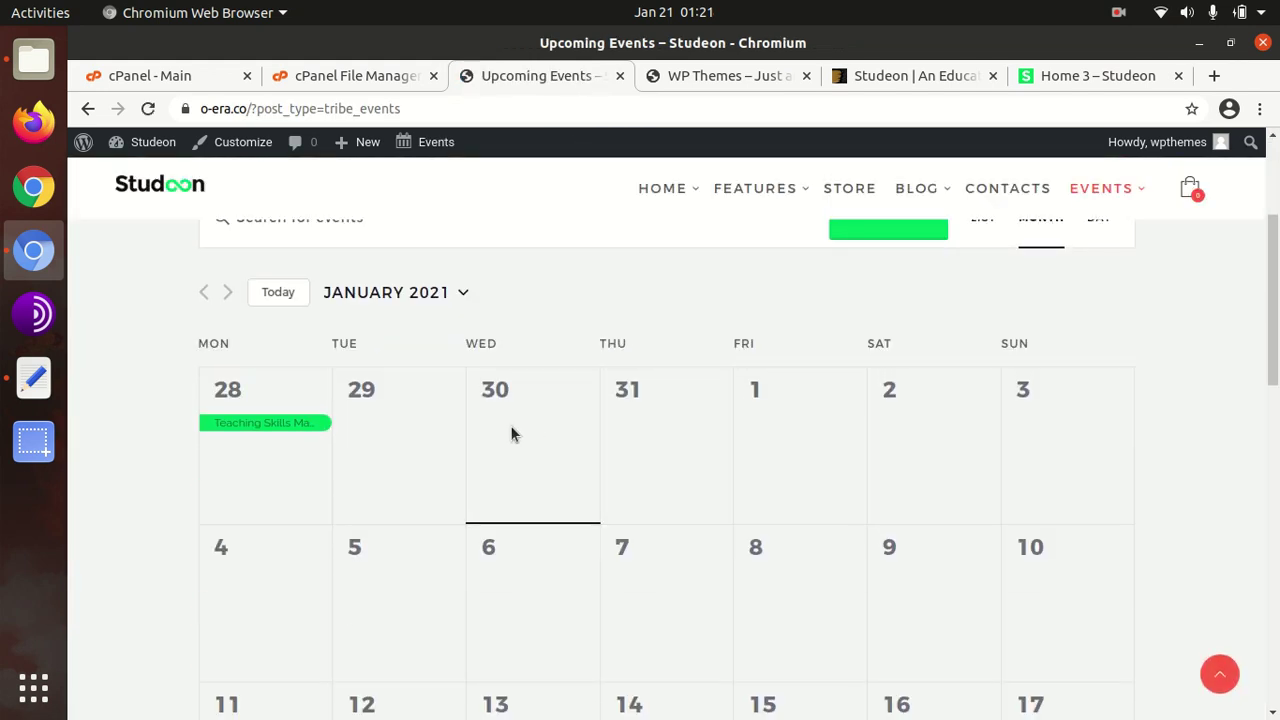
scroll(545, 430, "down", 2)
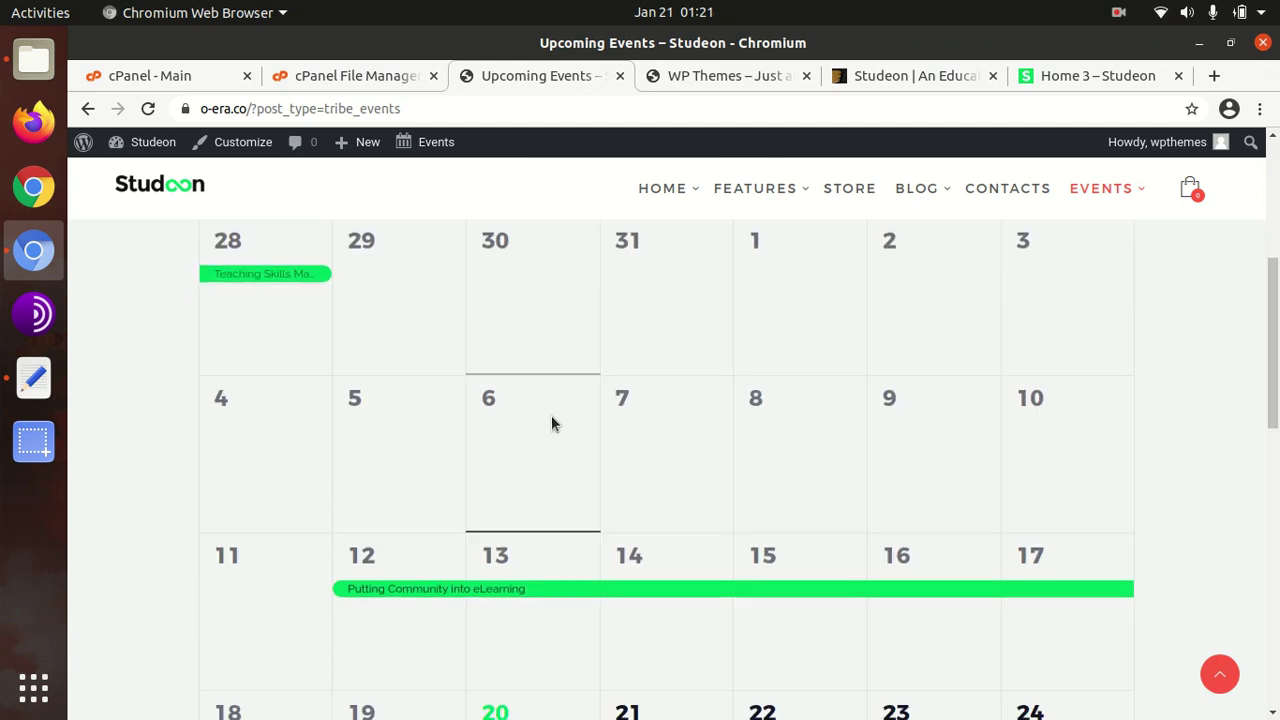
scroll(490, 462, "down", 3)
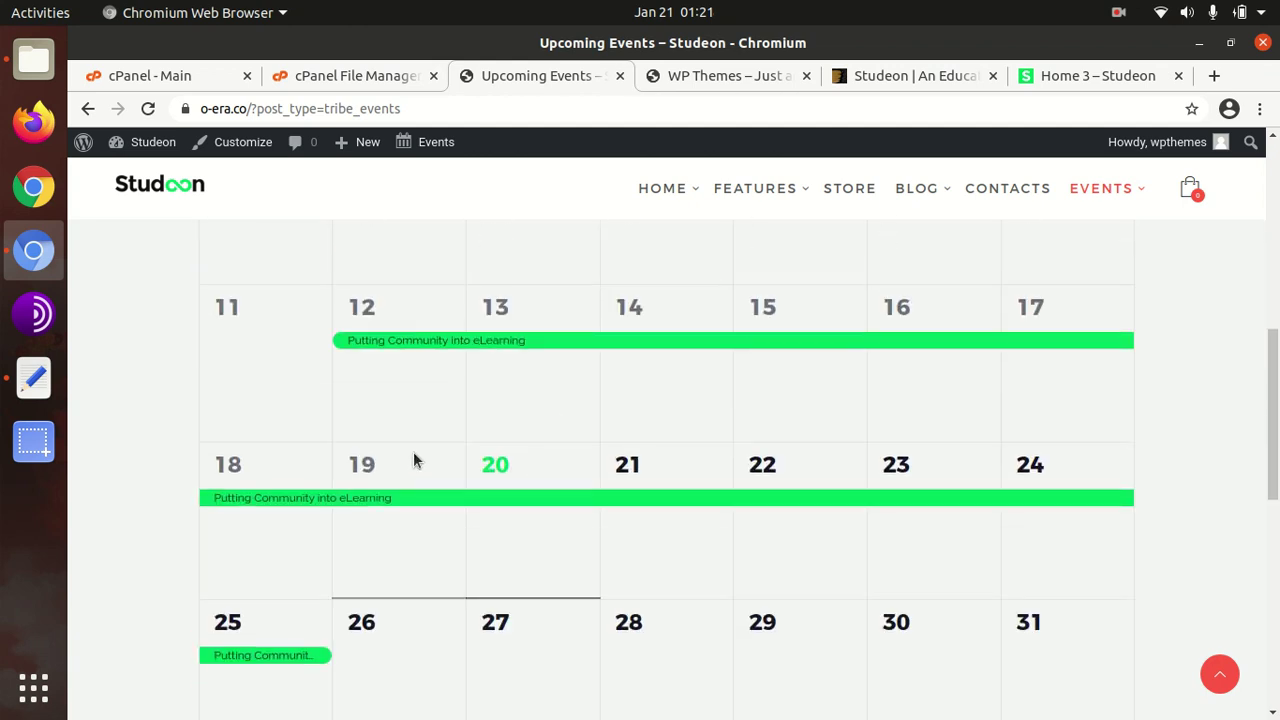
- Open the January 19 day view from the calendar and review its event listing down to the footer
left_click(363, 463)
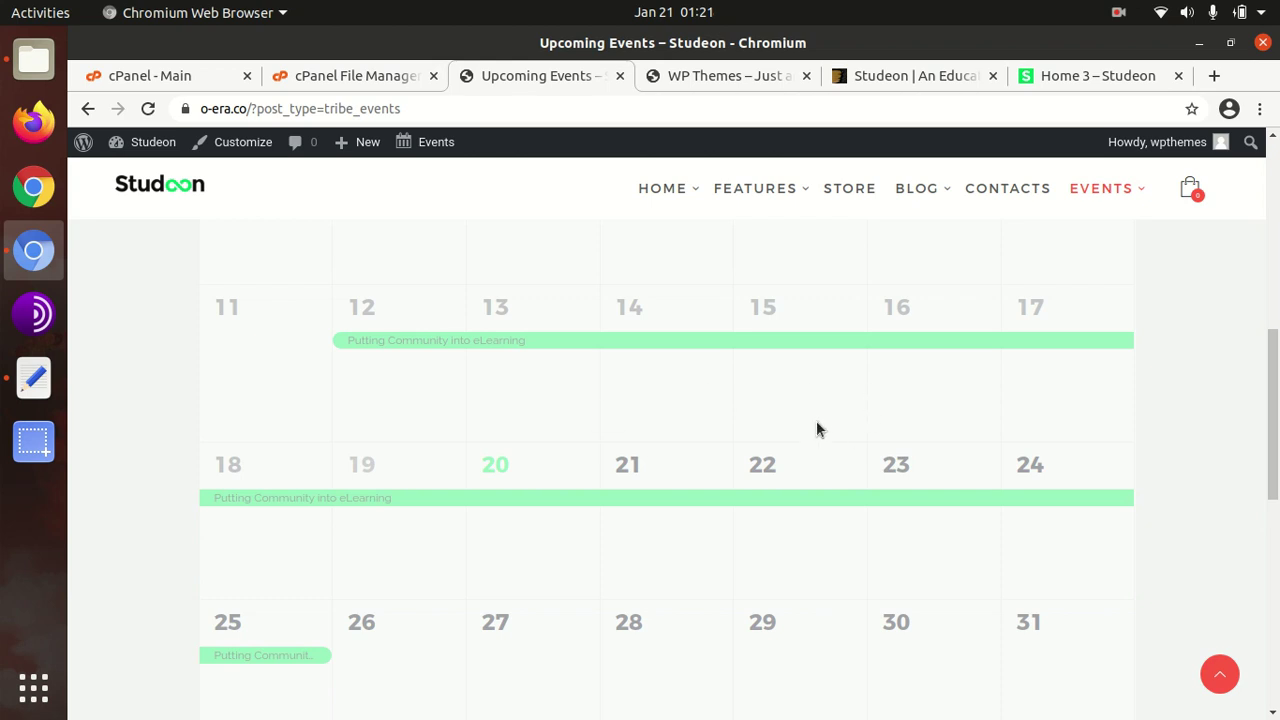
scroll(586, 456, "down", 3)
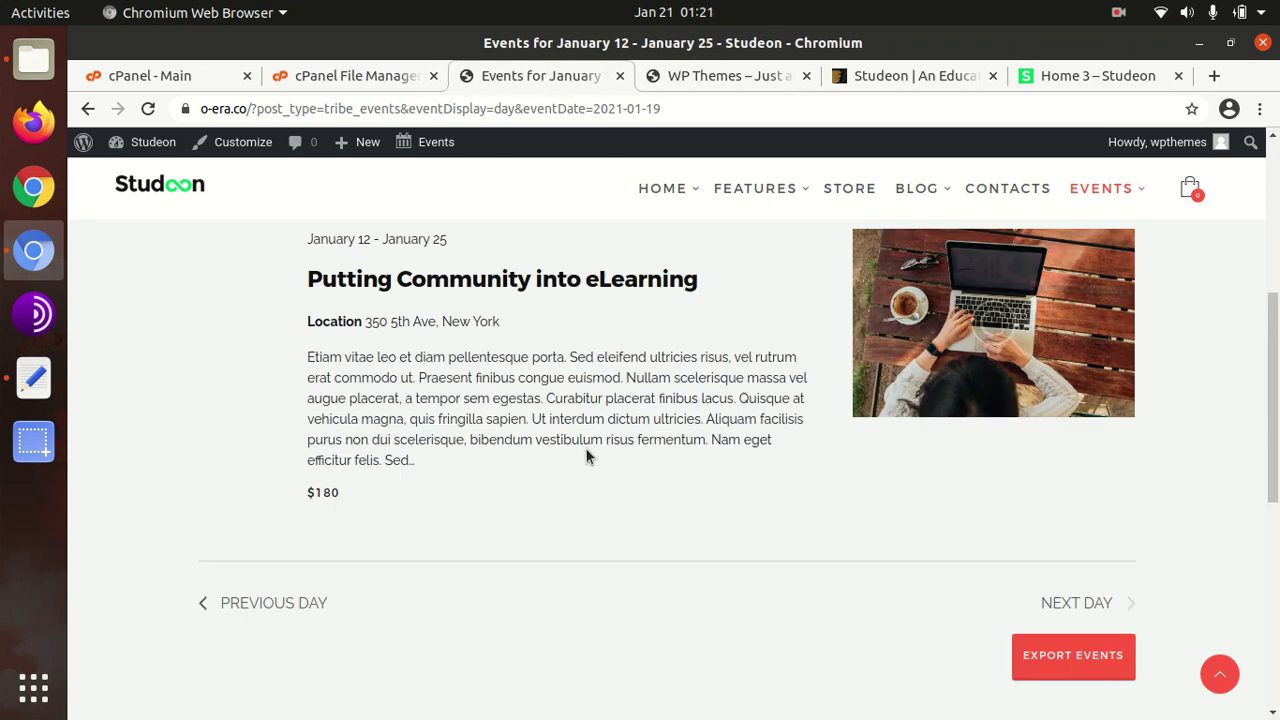
scroll(586, 456, "up", 3)
scroll(586, 456, "up", 3)
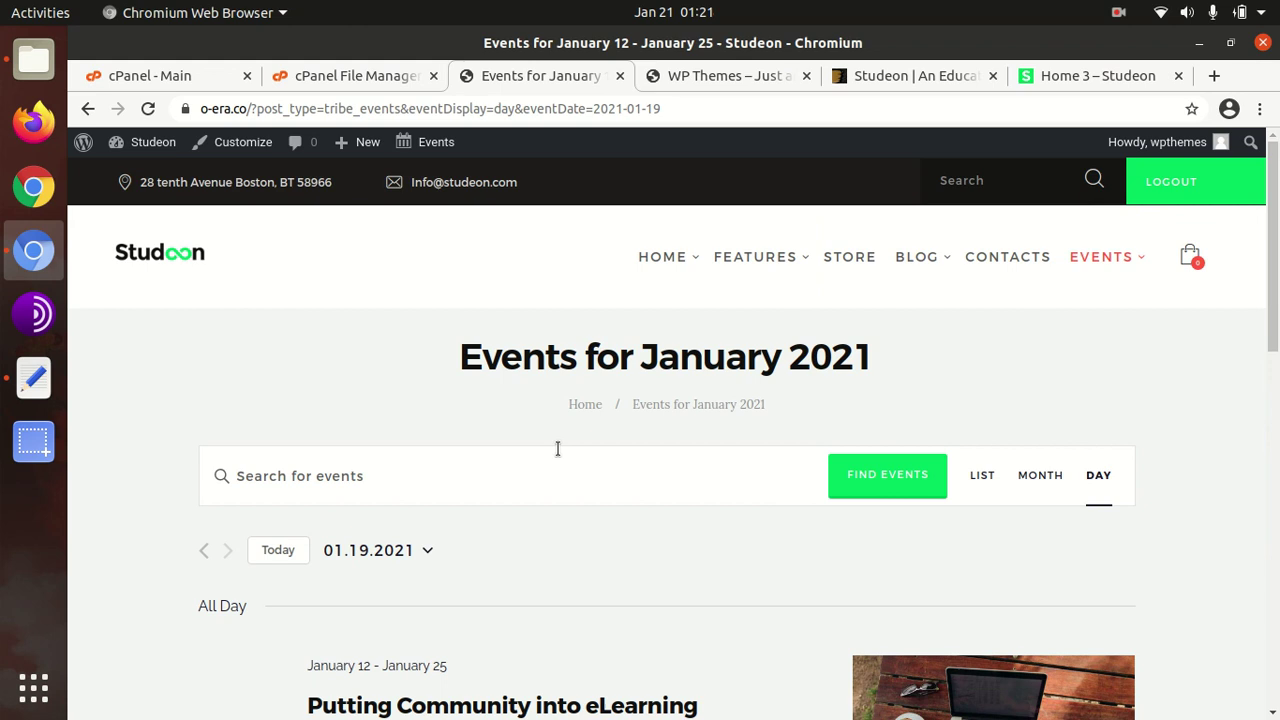
scroll(526, 411, "down", 3)
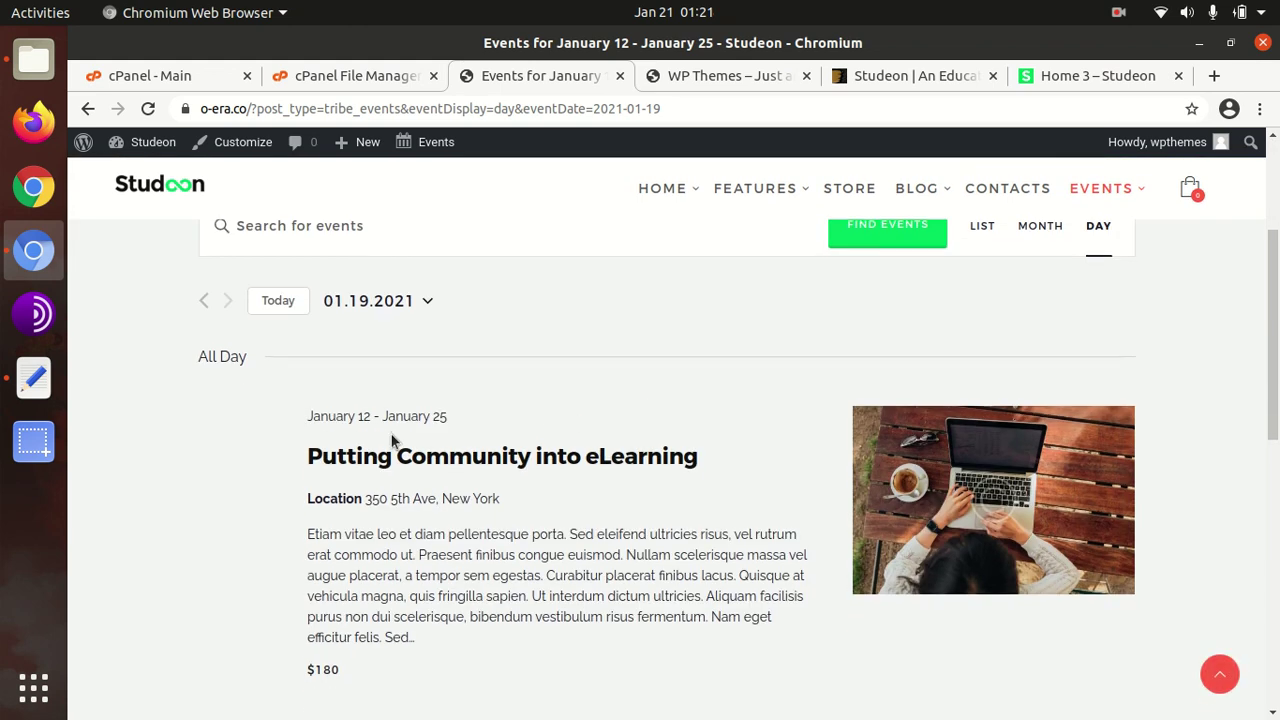
scroll(523, 425, "down", 2)
scroll(764, 428, "down", 3)
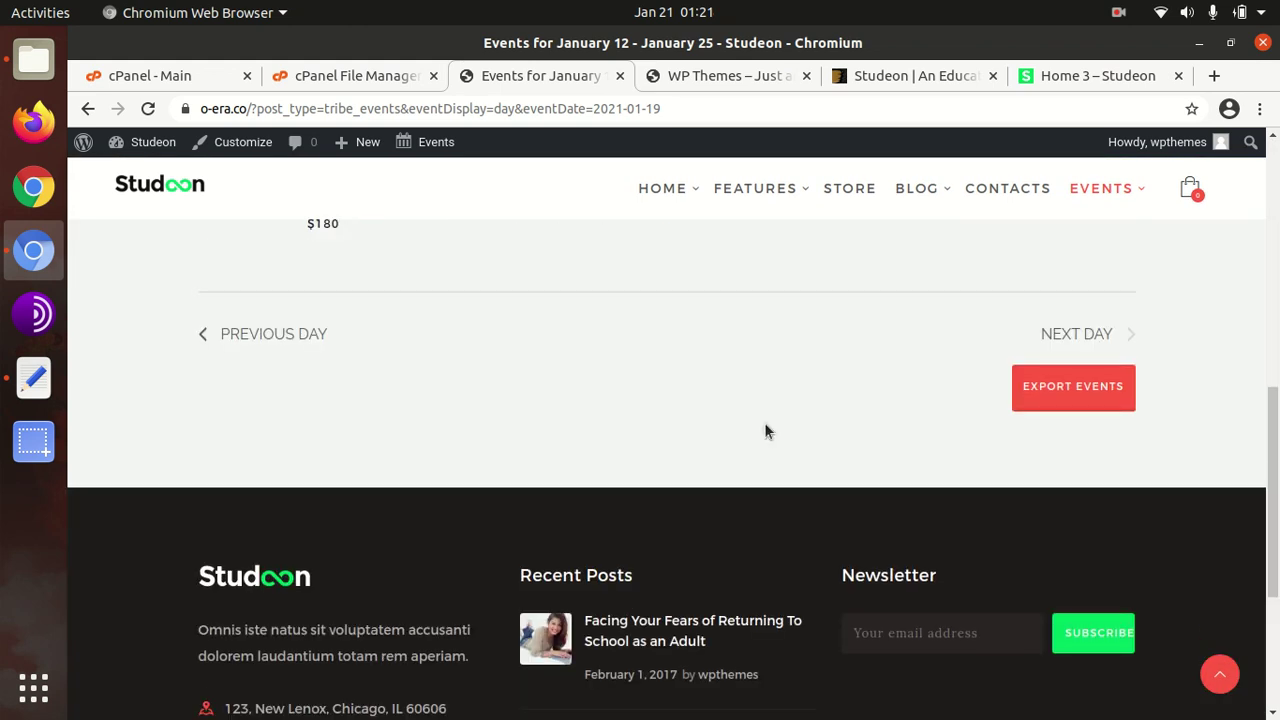
scroll(764, 432, "down", 3)
scroll(764, 432, "up", 4)
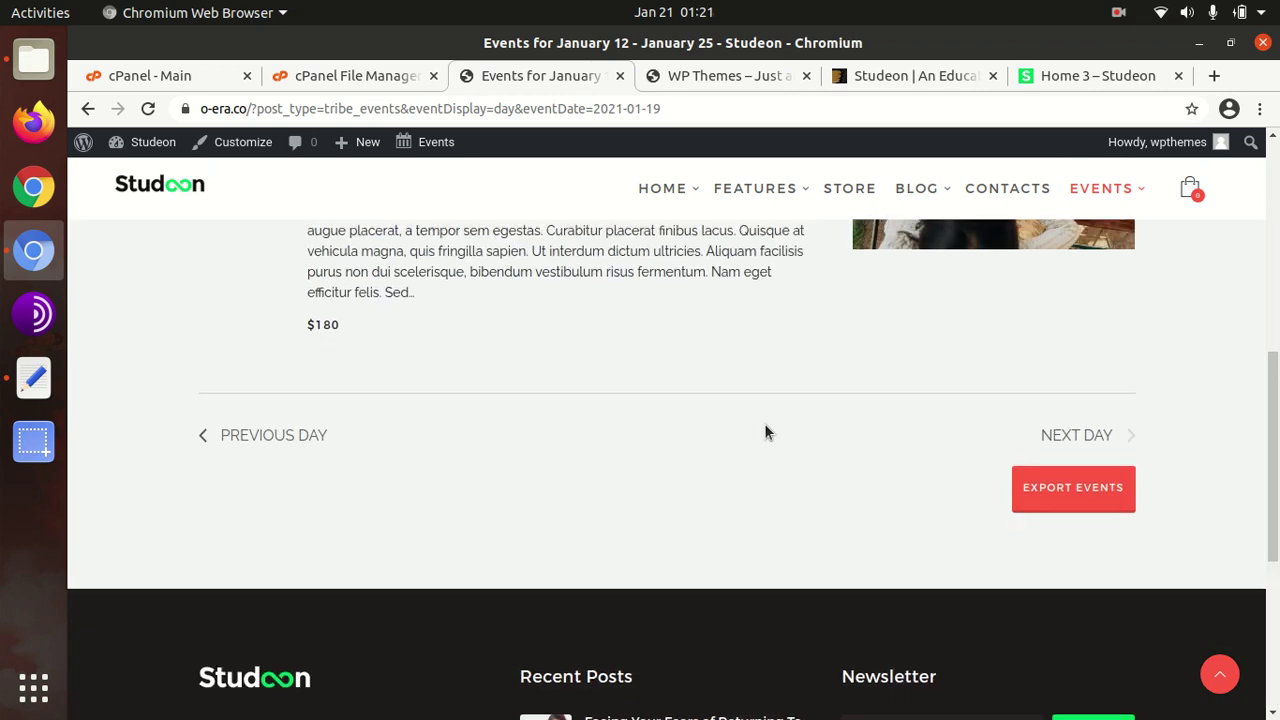
scroll(764, 432, "up", 6)
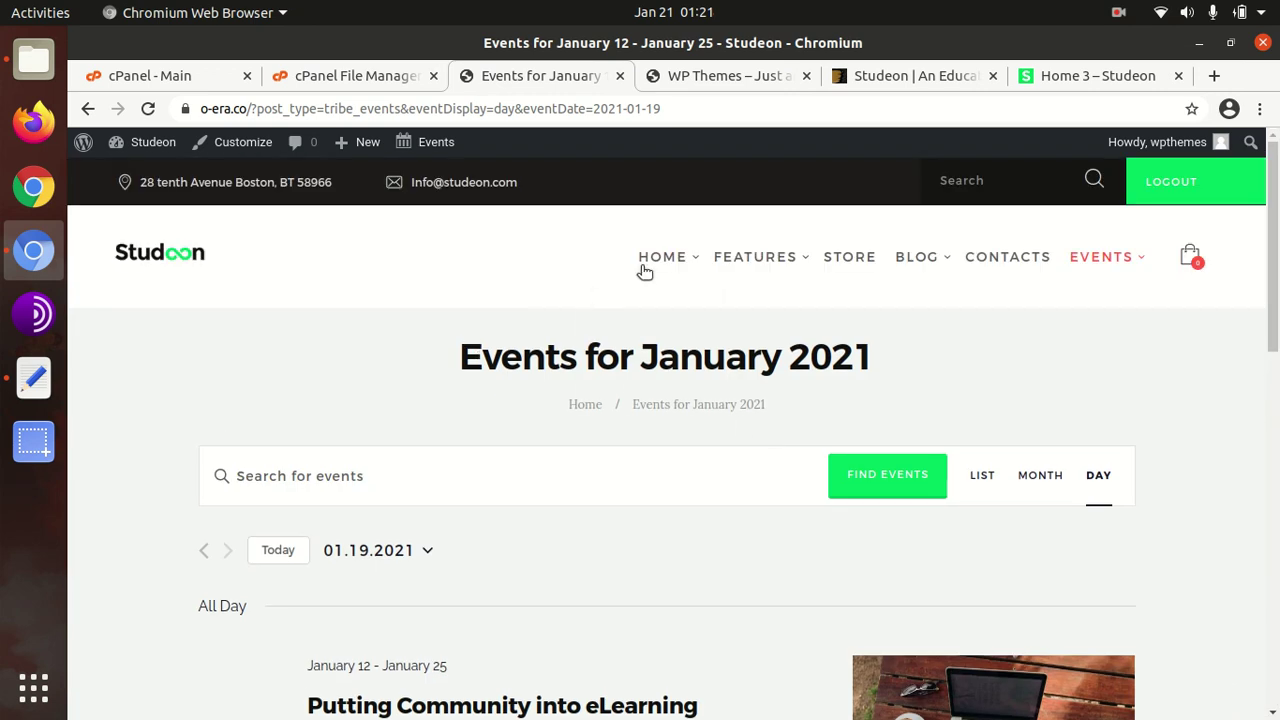
- Open the Home 2 demo page and review its slider, popular courses and available home page variants
mouse_move(654, 266)
left_click(627, 345)
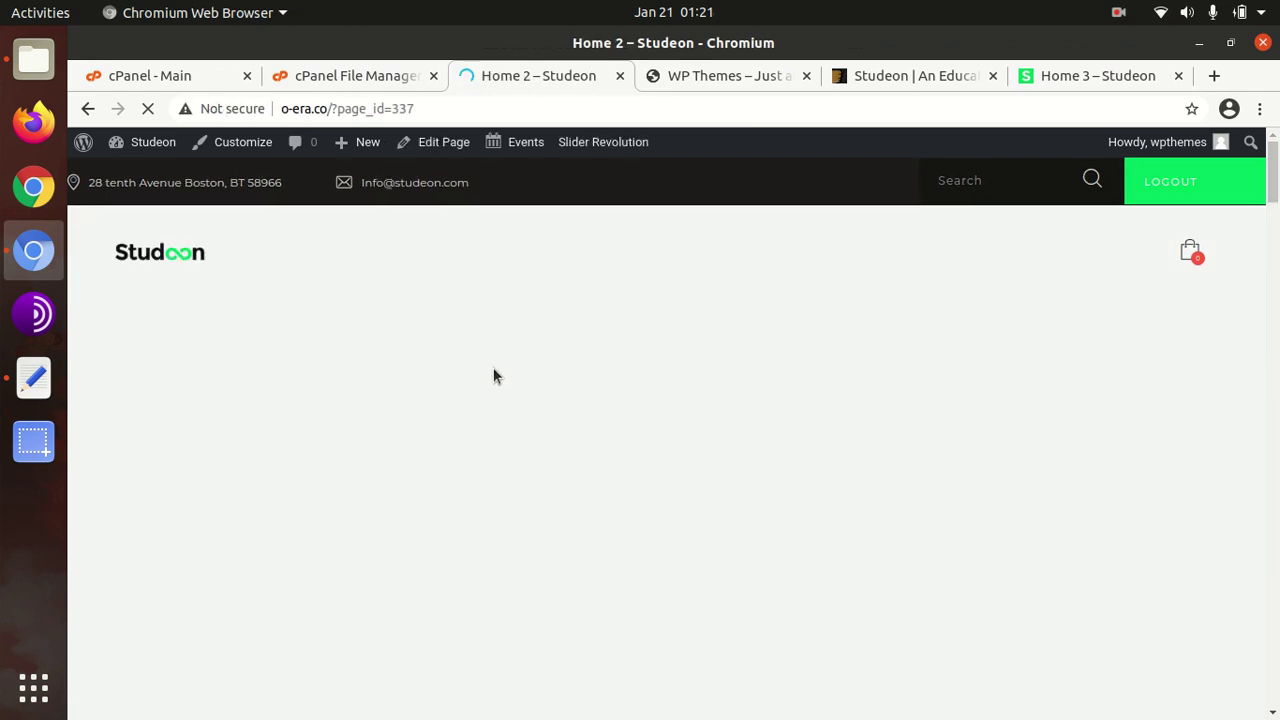
scroll(493, 376, "down", 2)
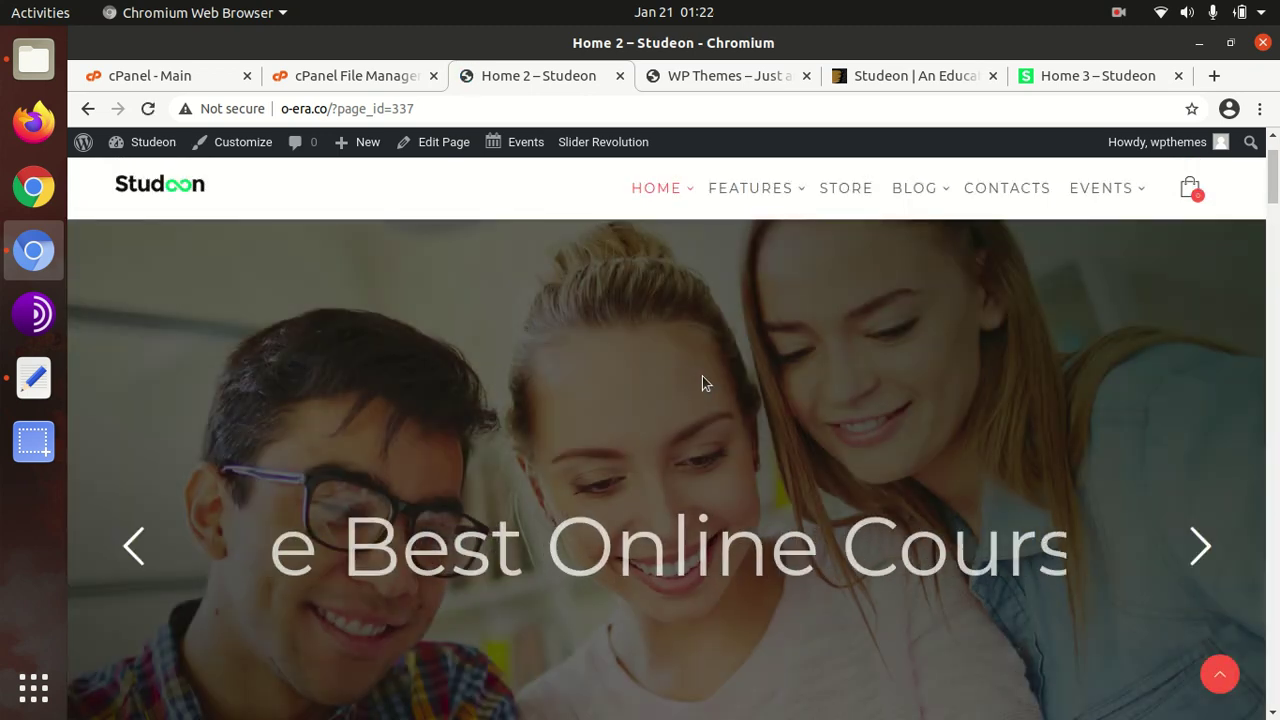
scroll(702, 380, "down", 8)
scroll(705, 380, "down", 7)
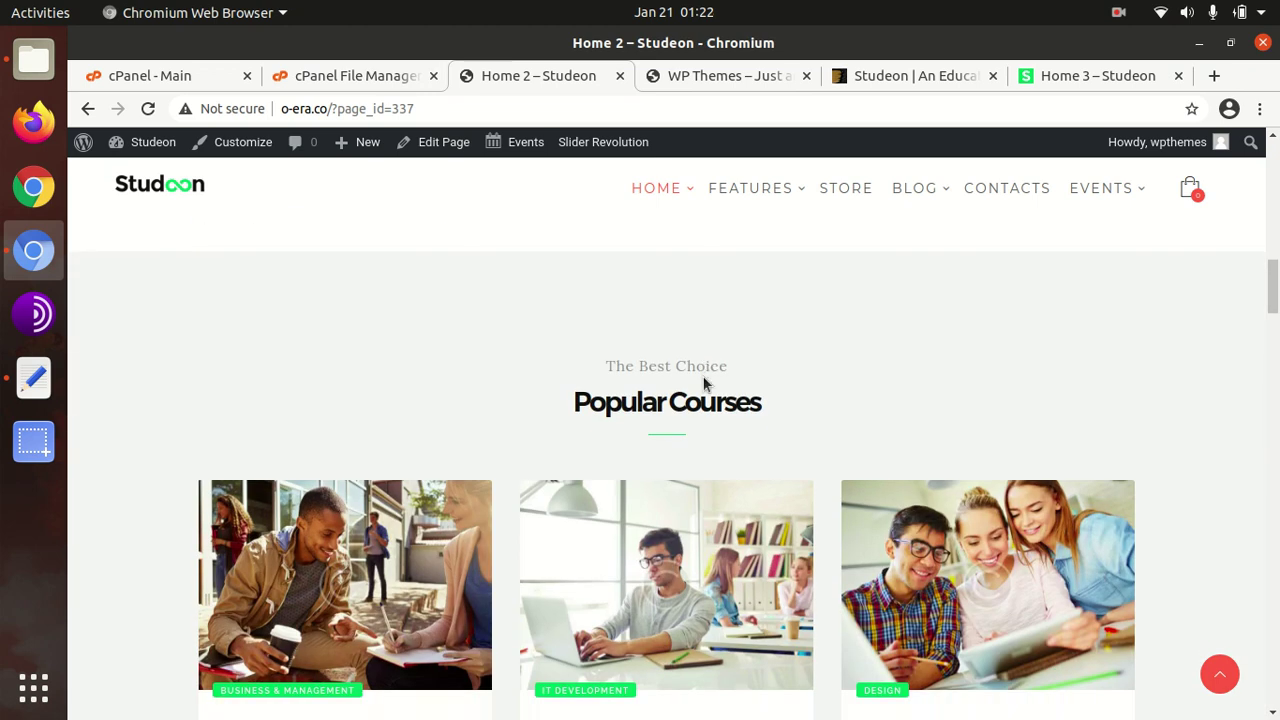
mouse_move(658, 188)
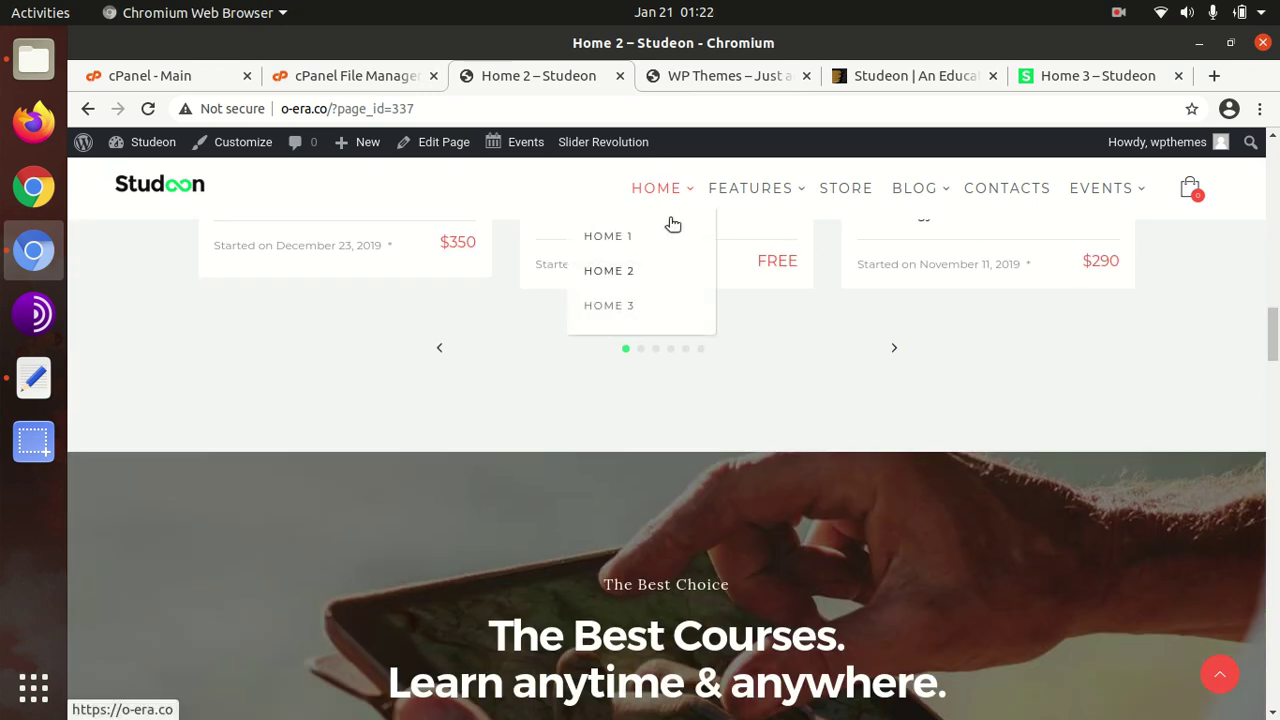
- Open the site's Store page and review the product listing and sidebar
left_click(845, 190)
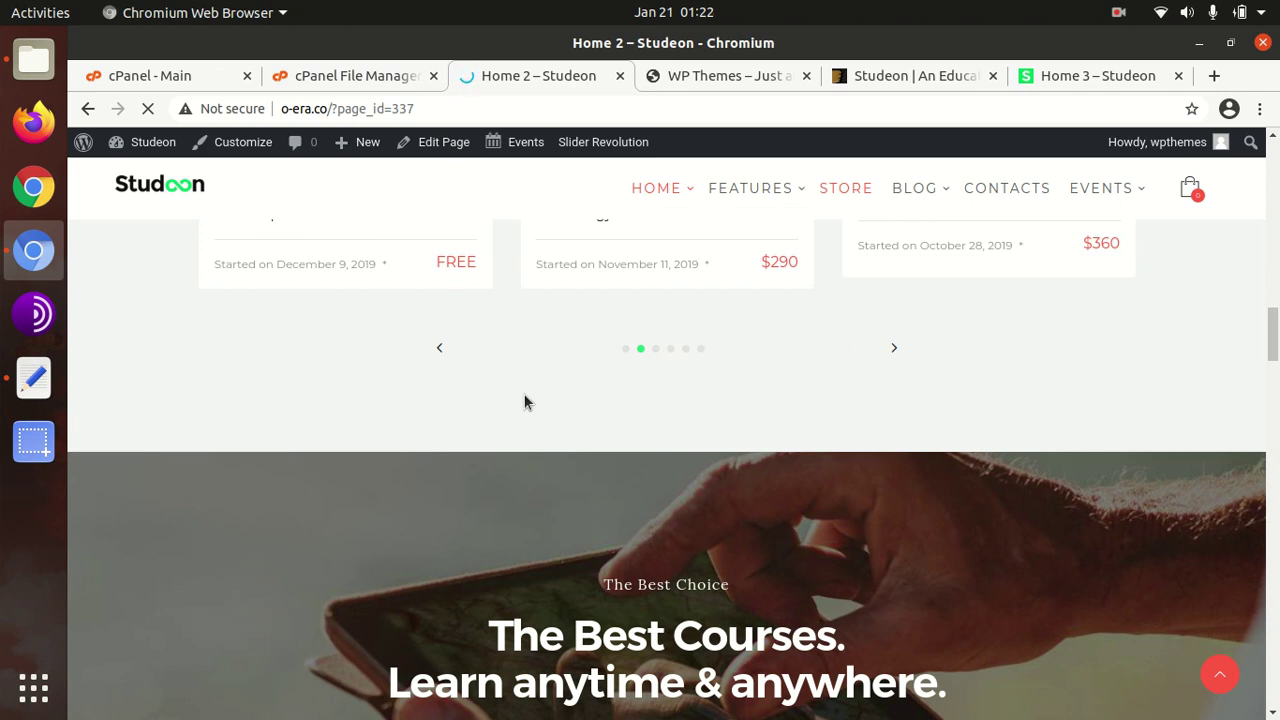
scroll(524, 402, "up", 3)
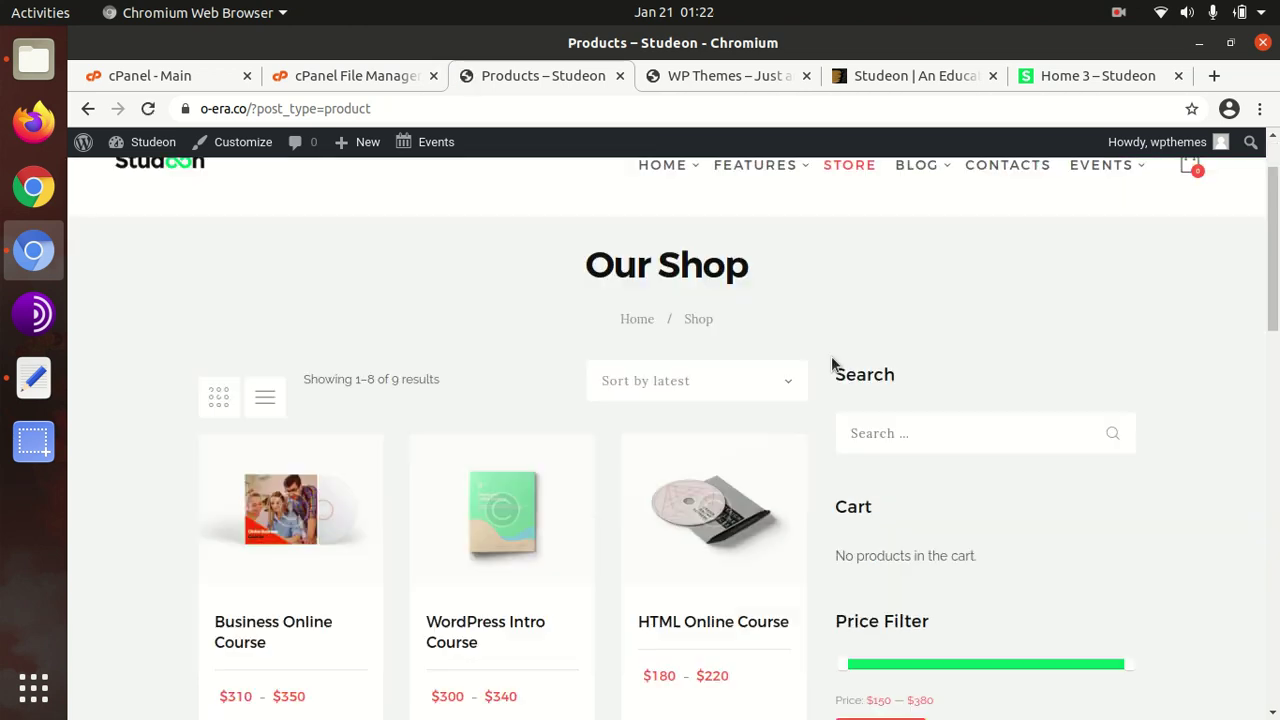
scroll(526, 477, "down", 2)
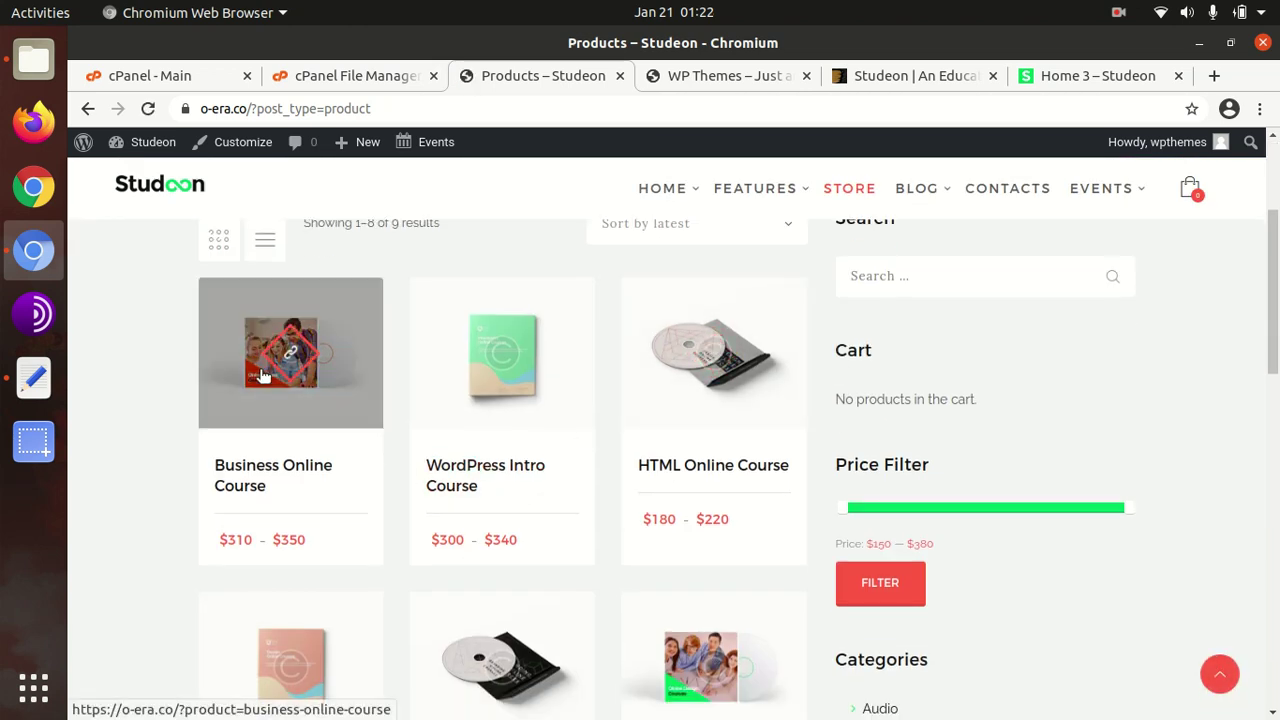
- Open the Business Online Course product and review its price, purchase options and description
left_click(244, 480)
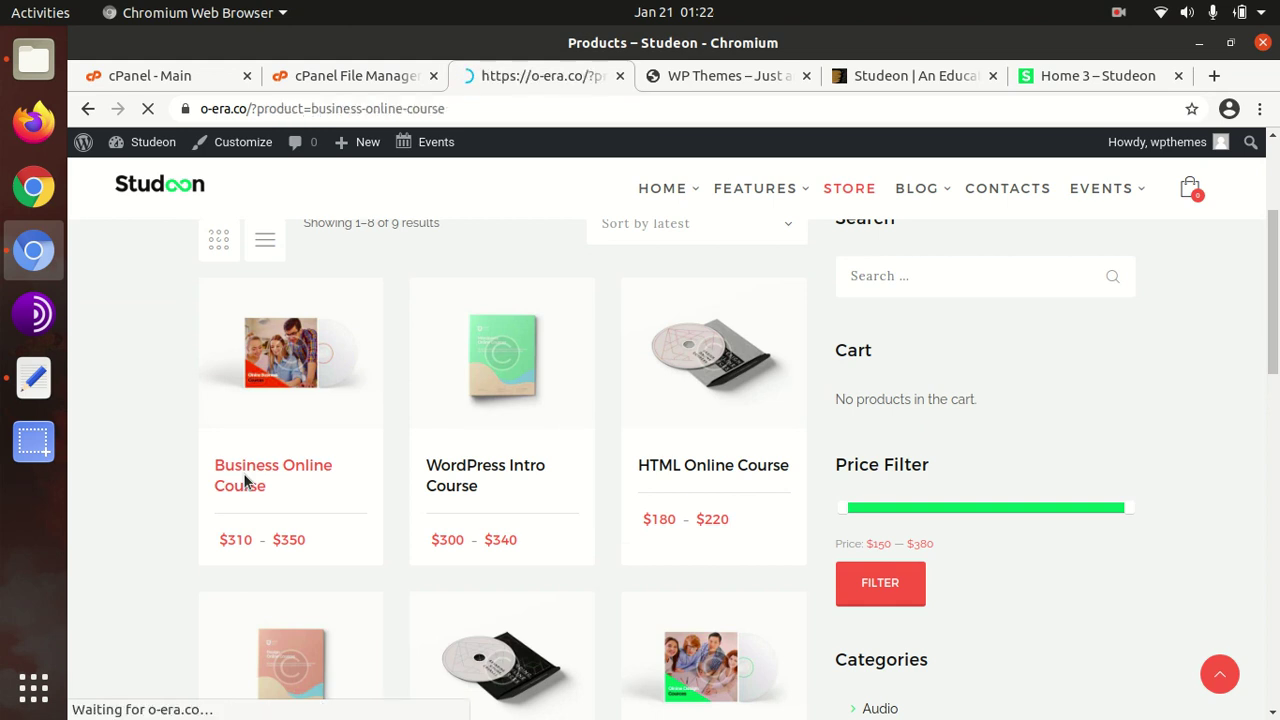
scroll(785, 471, "down", 5)
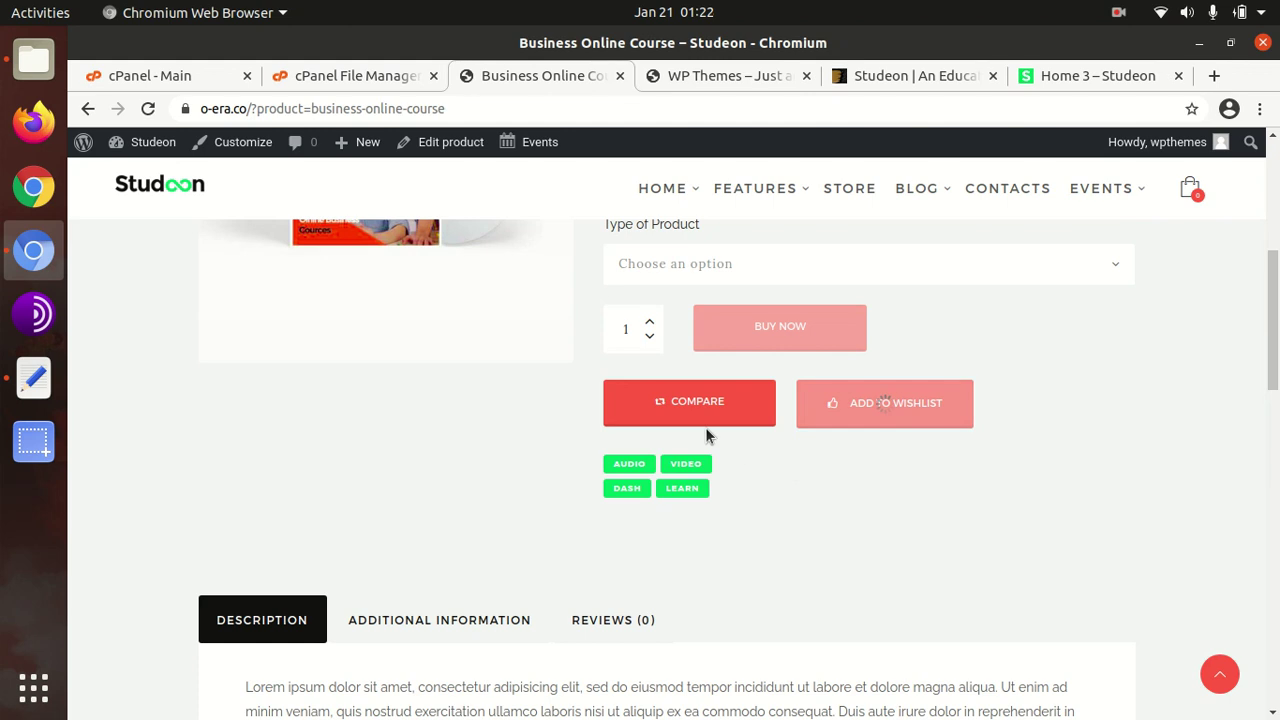
scroll(705, 430, "down", 5)
scroll(690, 433, "up", 4)
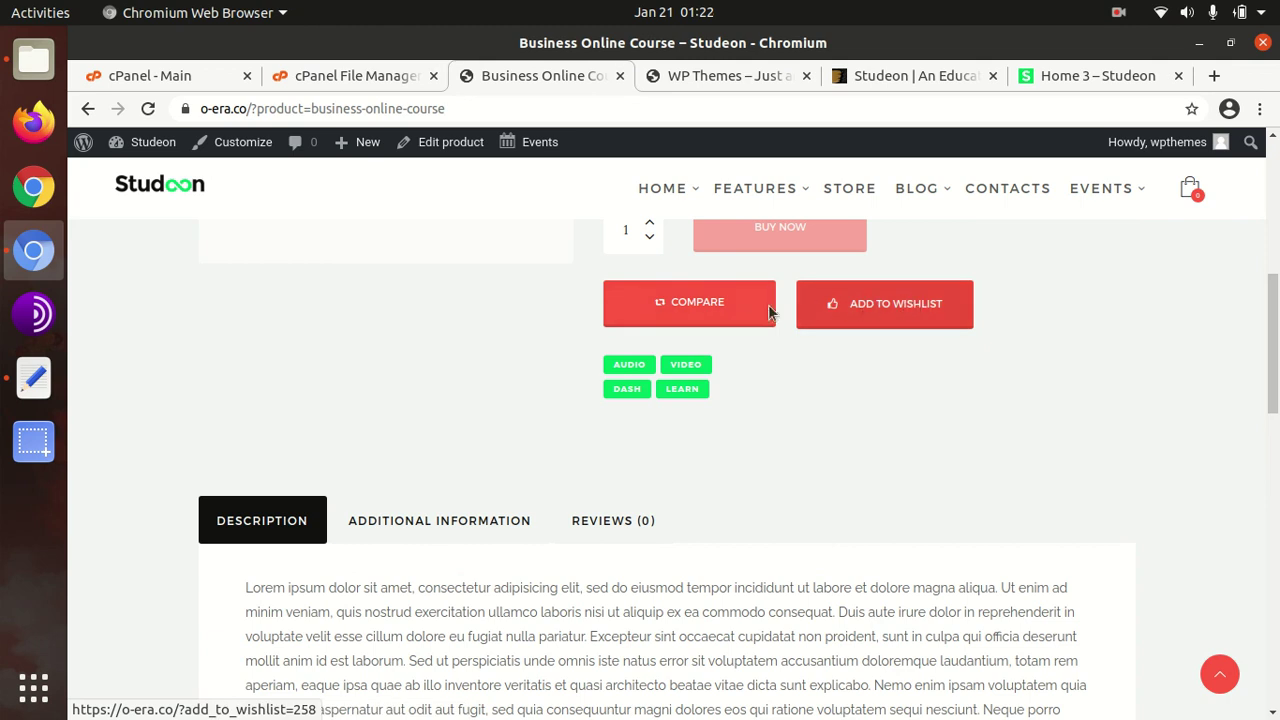
scroll(585, 483, "up", 4)
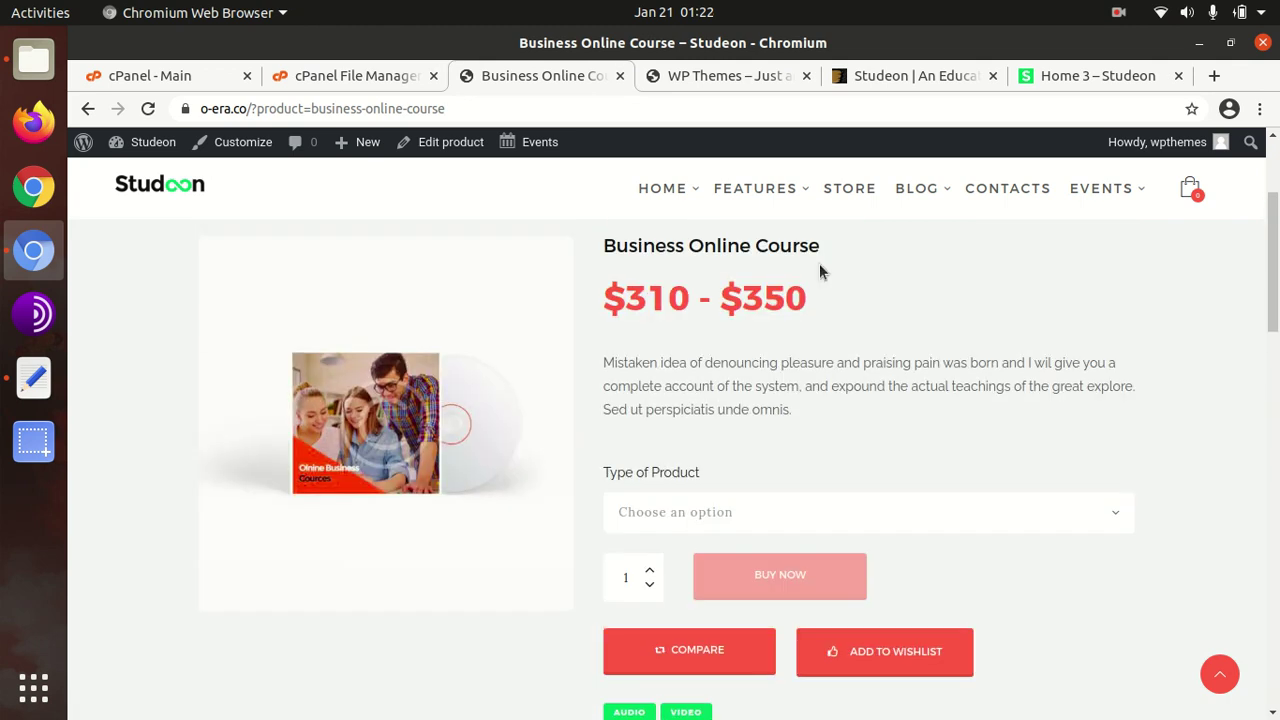
- Return to the Store page and filter the products to the price range $150 to $250
left_click(848, 199)
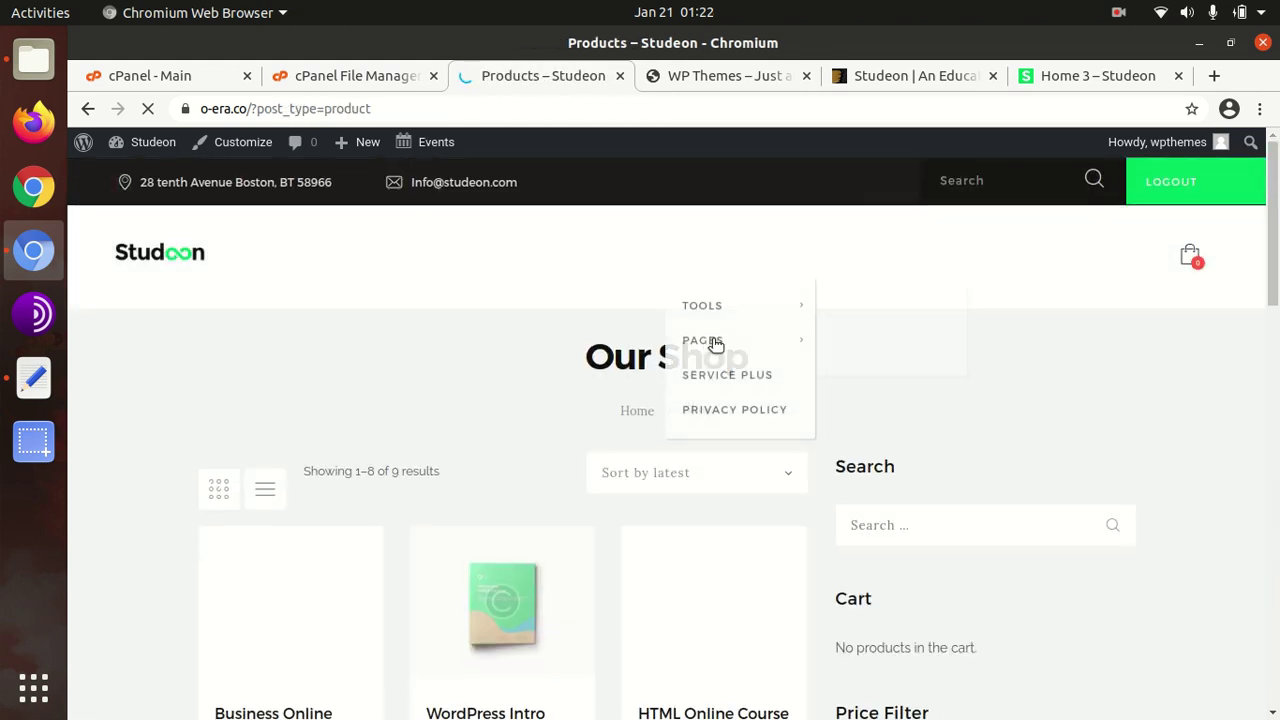
scroll(668, 404, "down", 3)
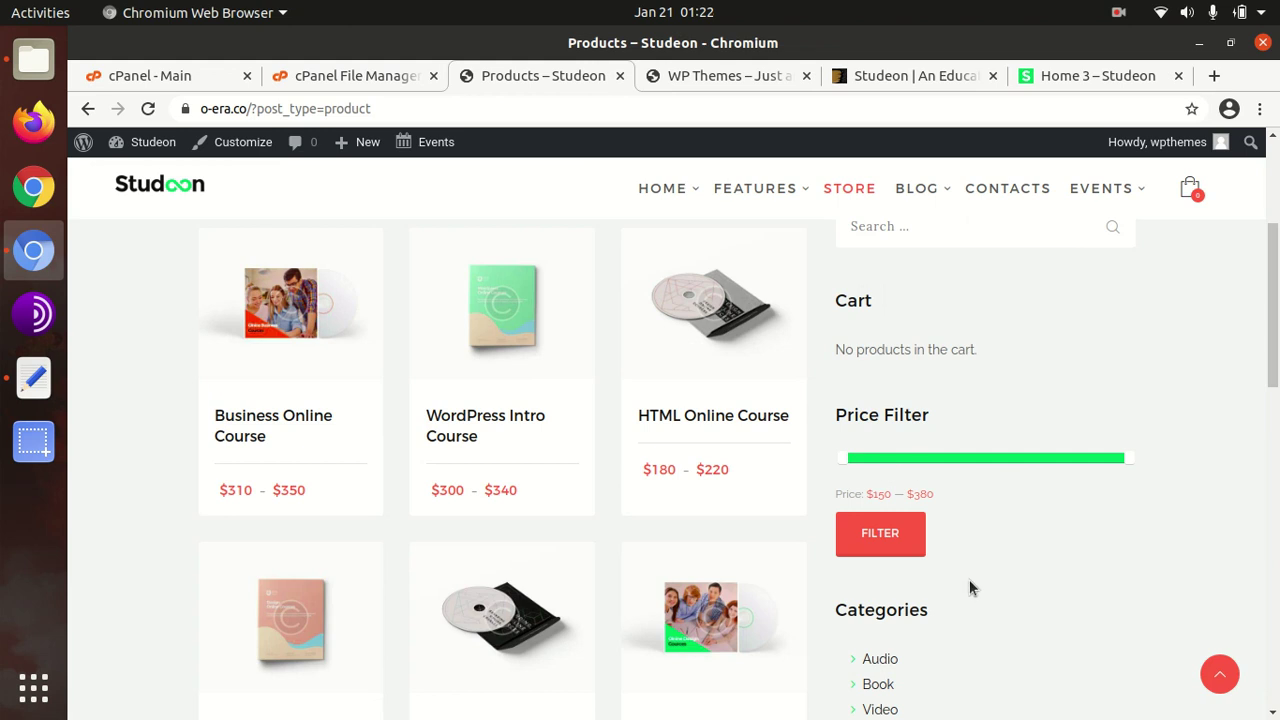
scroll(846, 410, "down", 2)
scroll(856, 390, "up", 1)
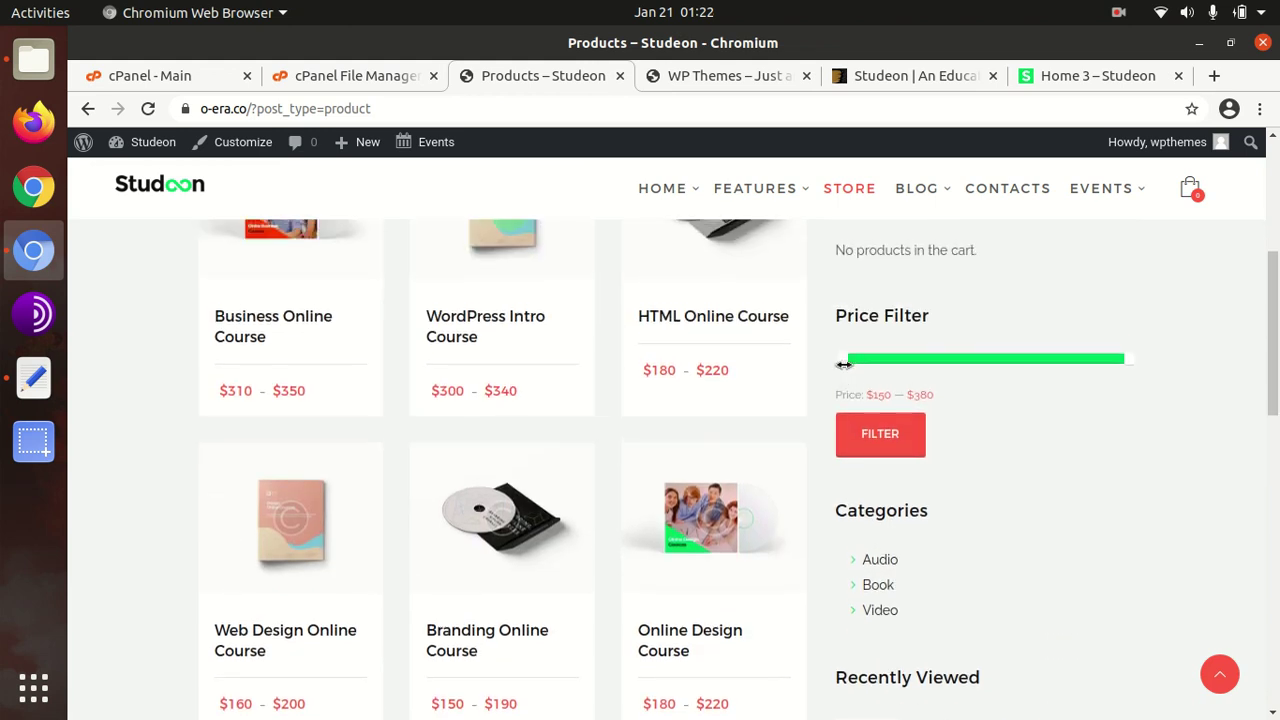
left_click_drag(844, 365, 1005, 360)
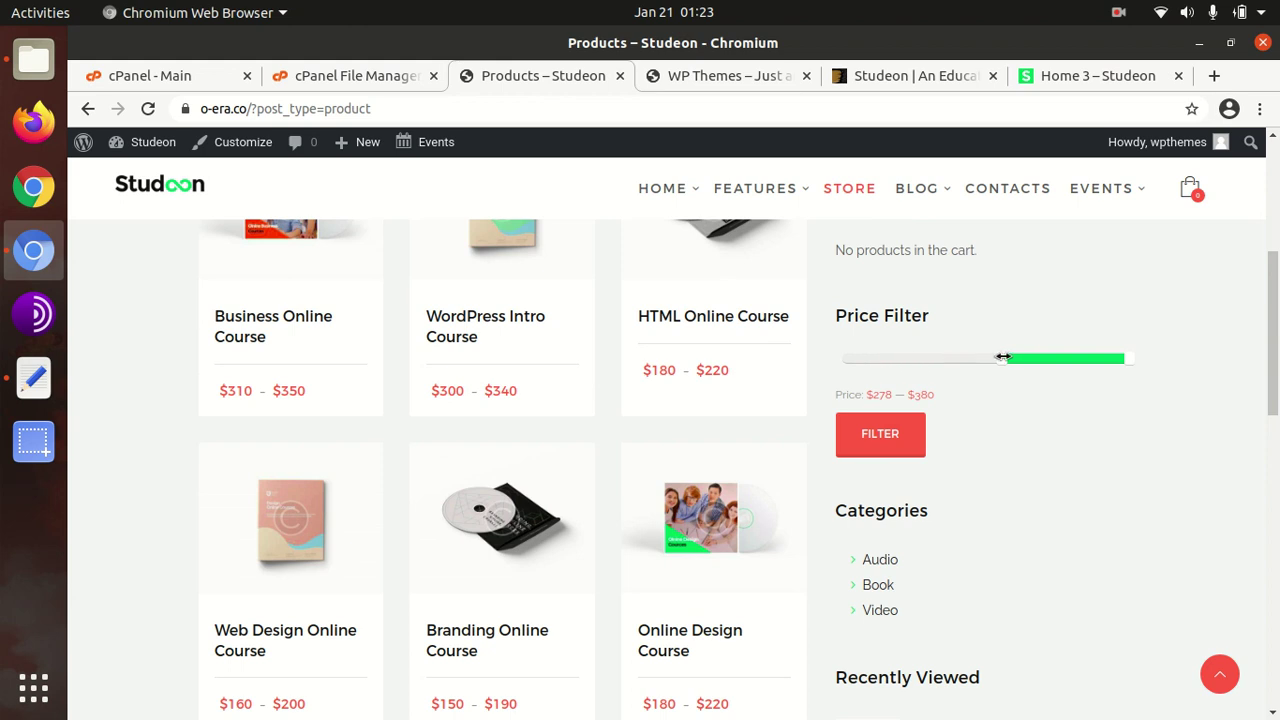
left_click_drag(870, 365, 845, 363)
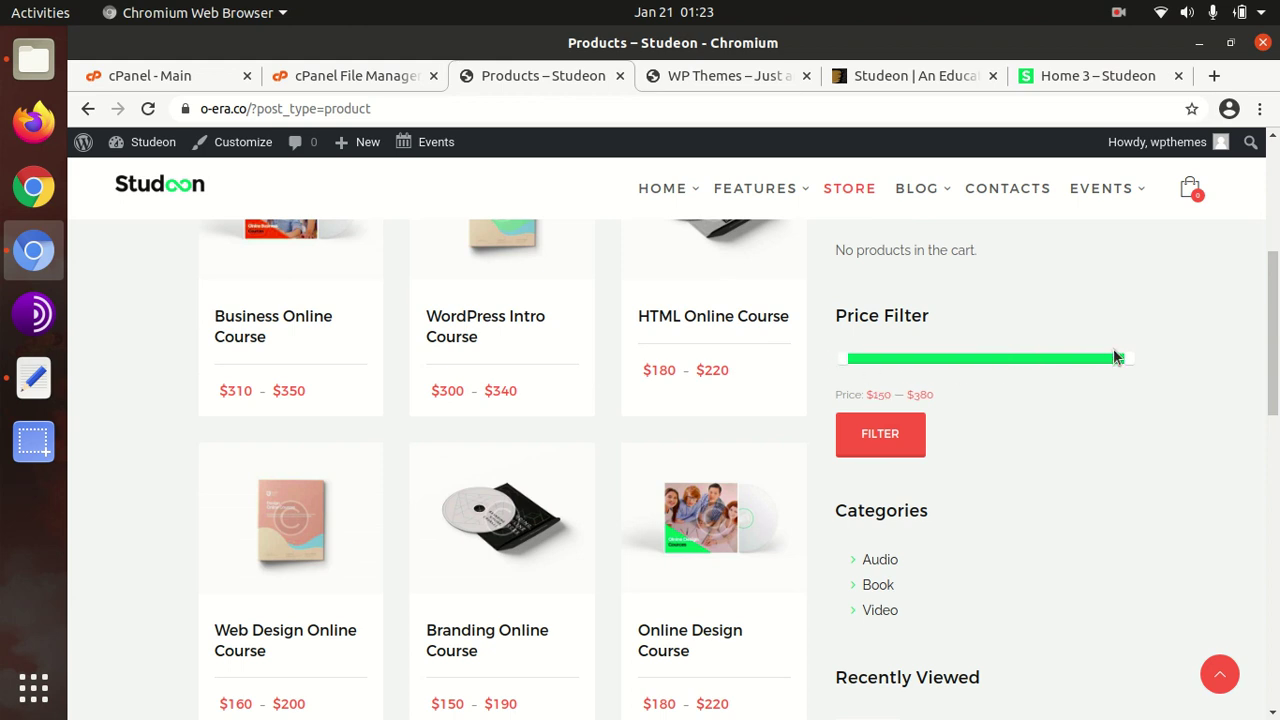
left_click_drag(1120, 360, 962, 360)
left_click(882, 440)
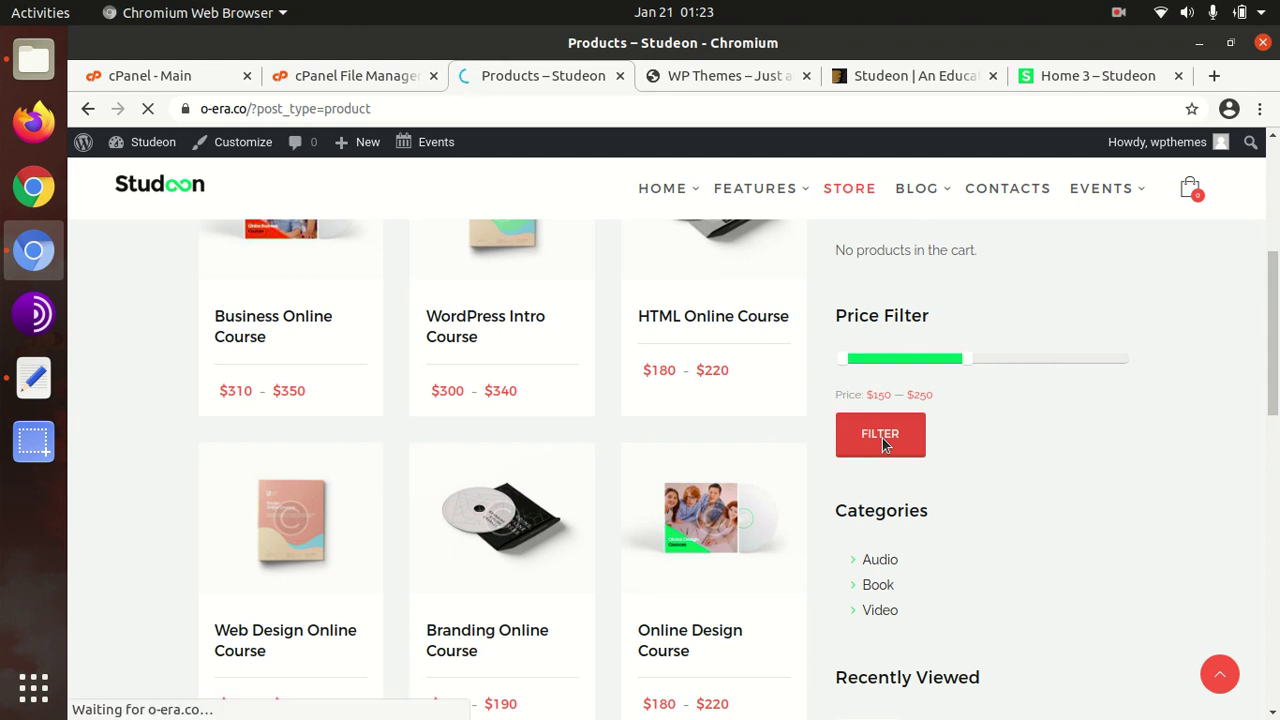
- Review the price-filtered product listing and its sidebar down to the footer
scroll(767, 438, "down", 5)
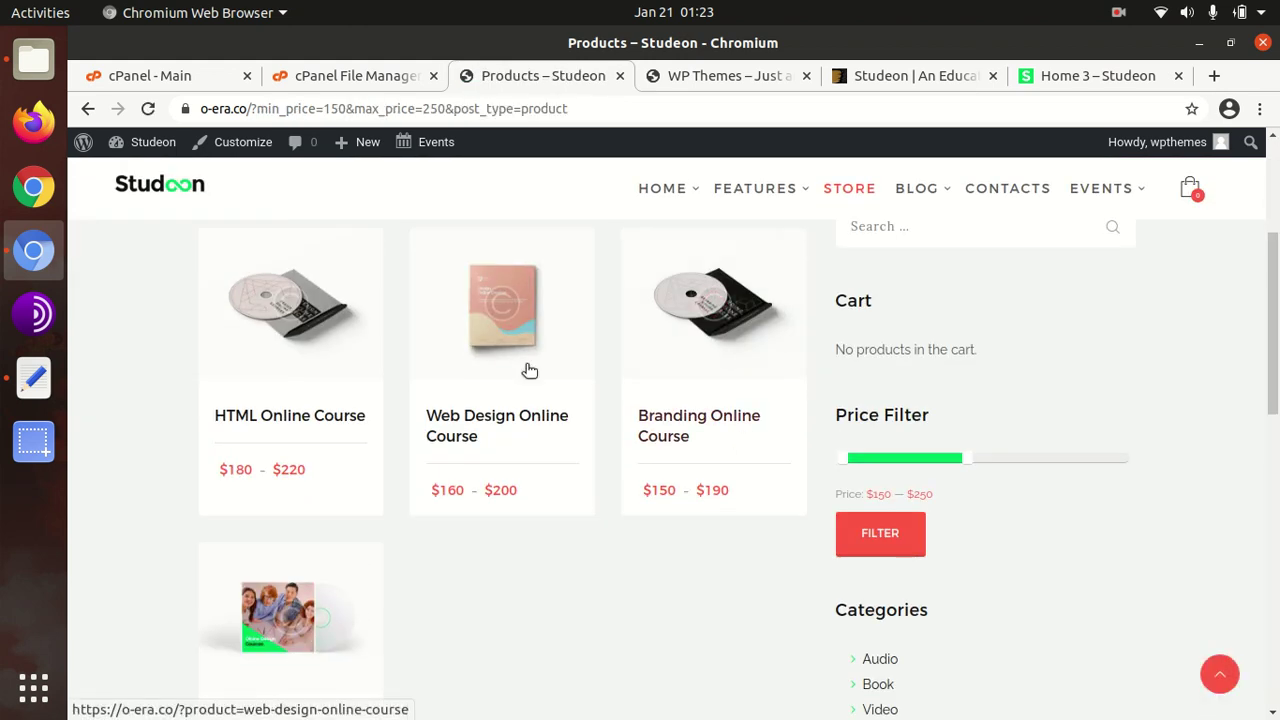
scroll(880, 415, "down", 6)
scroll(877, 425, "down", 3)
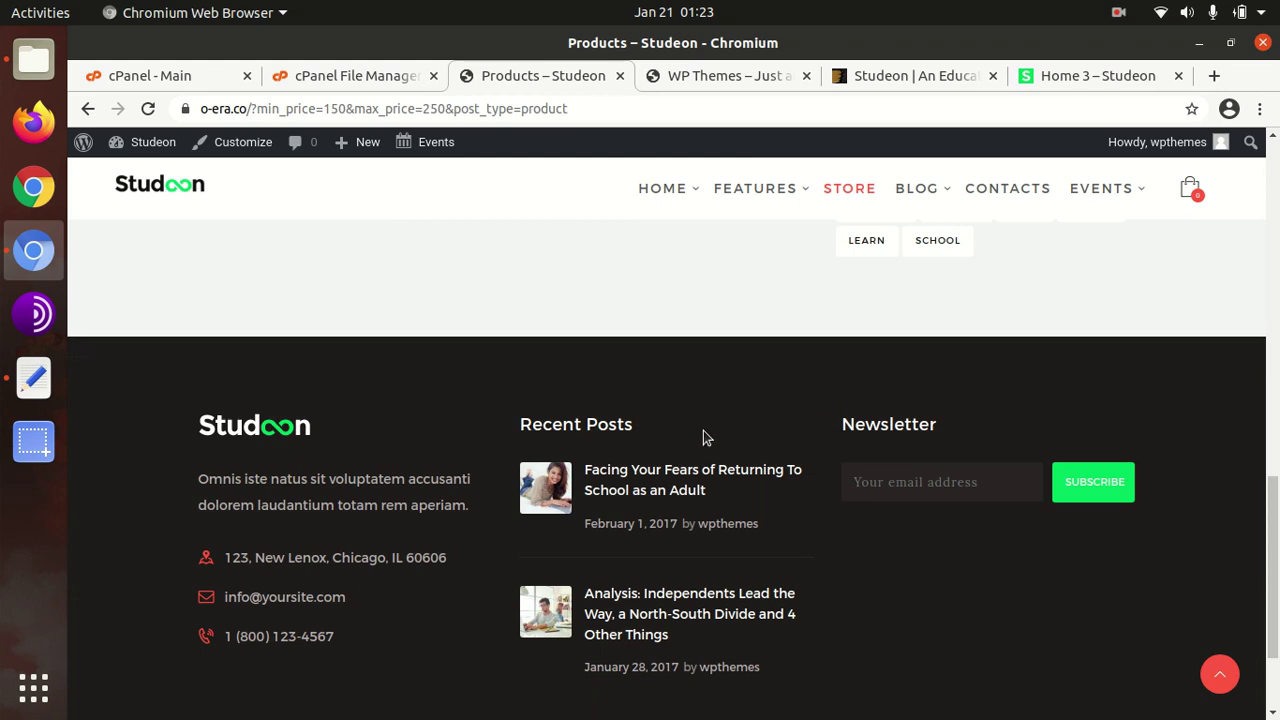
scroll(703, 435, "up", 5)
- Open the Classic Streampage blog layout and review its first post and sidebar
mouse_move(929, 206)
mouse_move(887, 250)
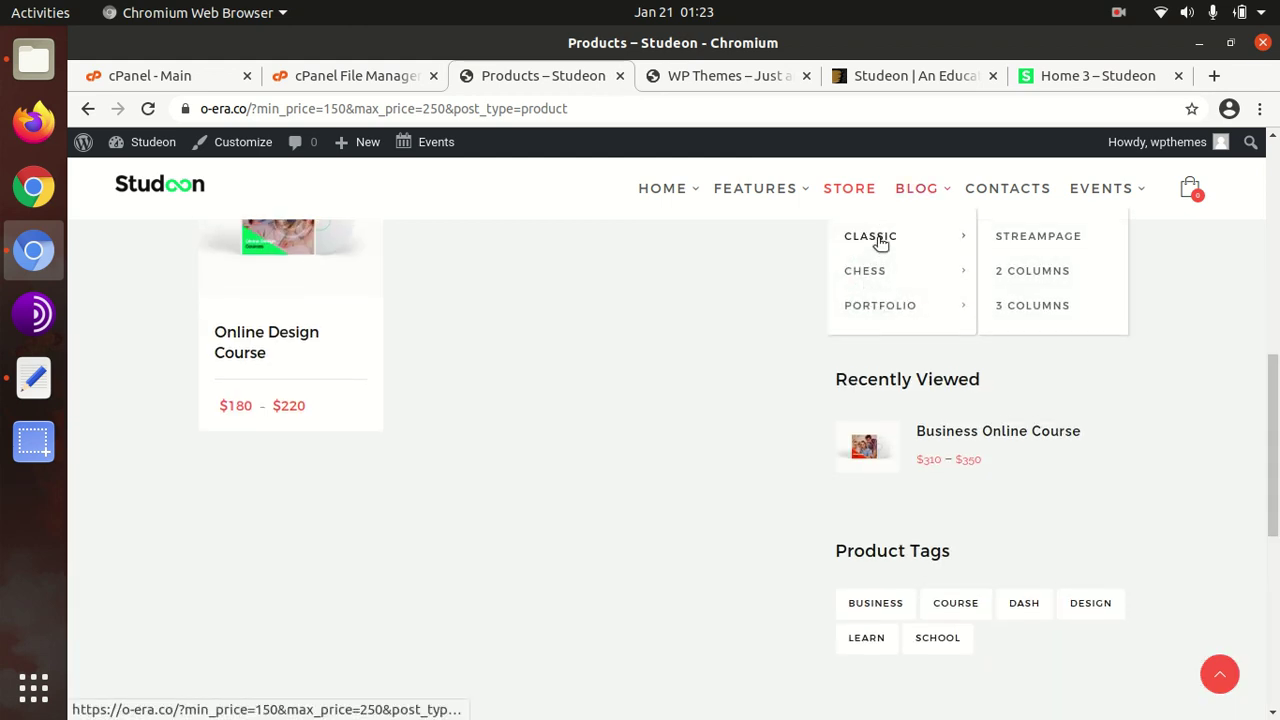
left_click(1025, 246)
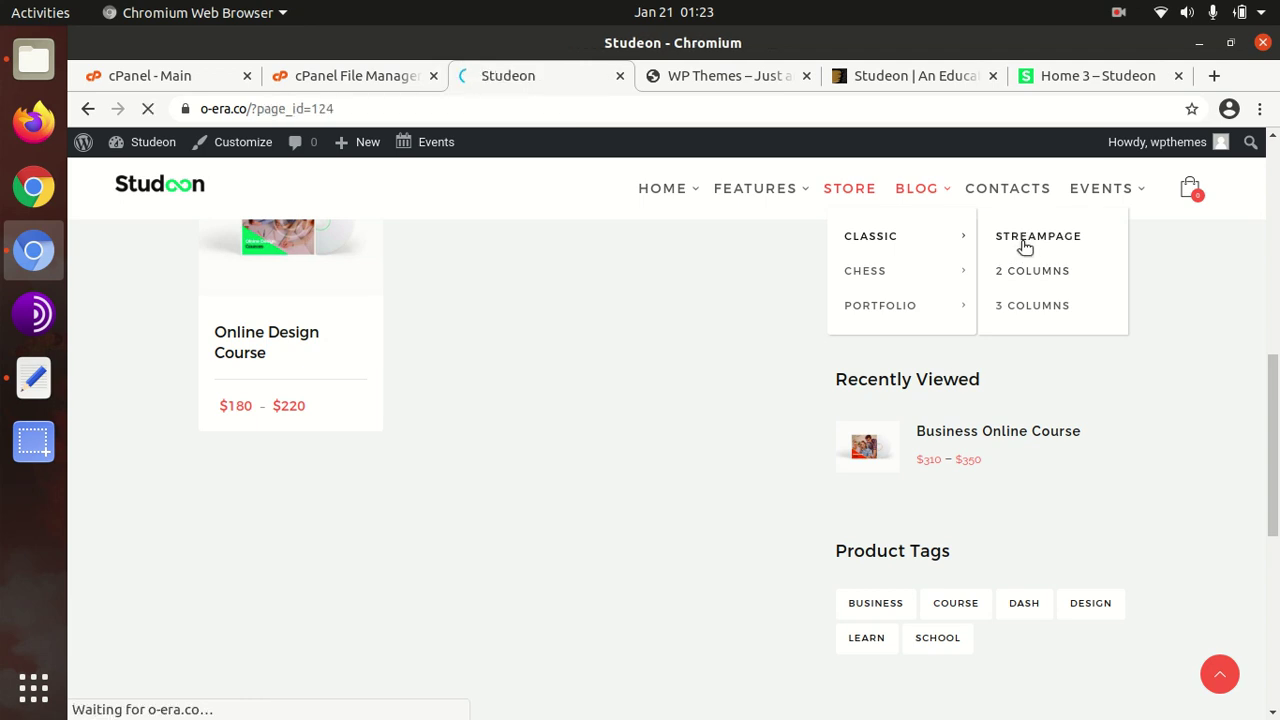
scroll(731, 345, "down", 5)
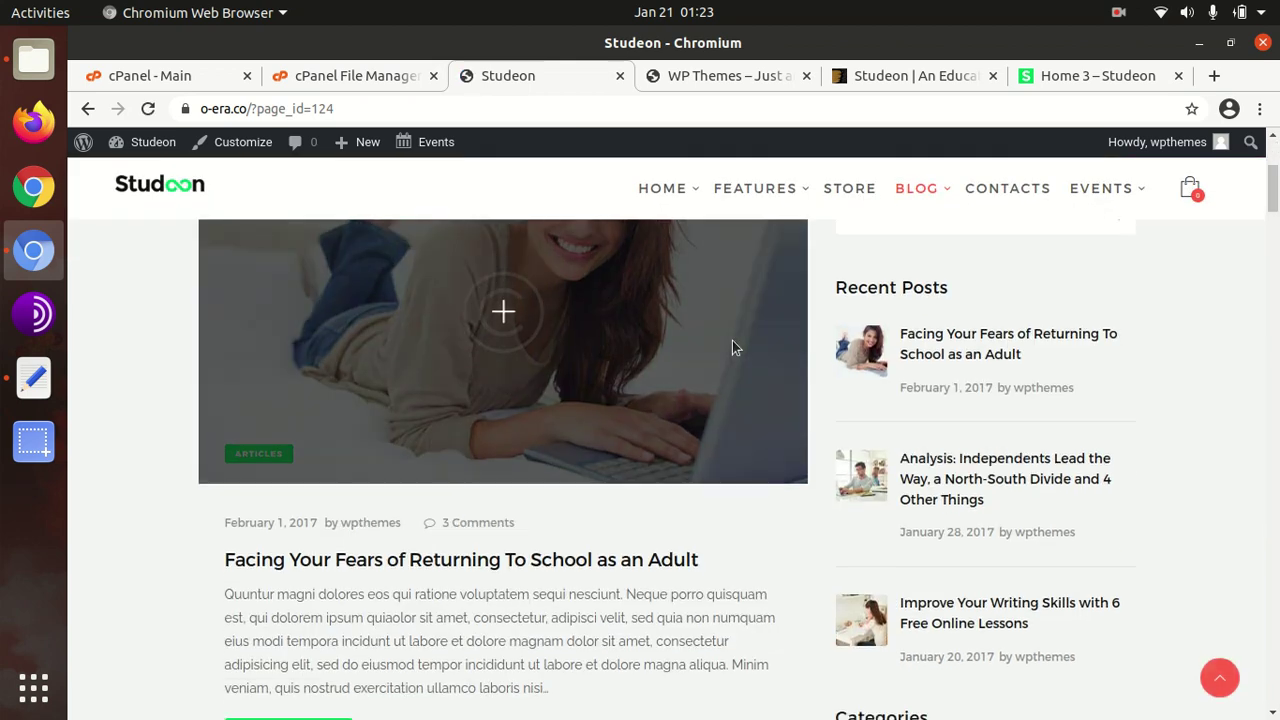
- Open the post "Facing Your Fears of Returning To School as an Adult" and review its text, sidebar and header
left_click(285, 594)
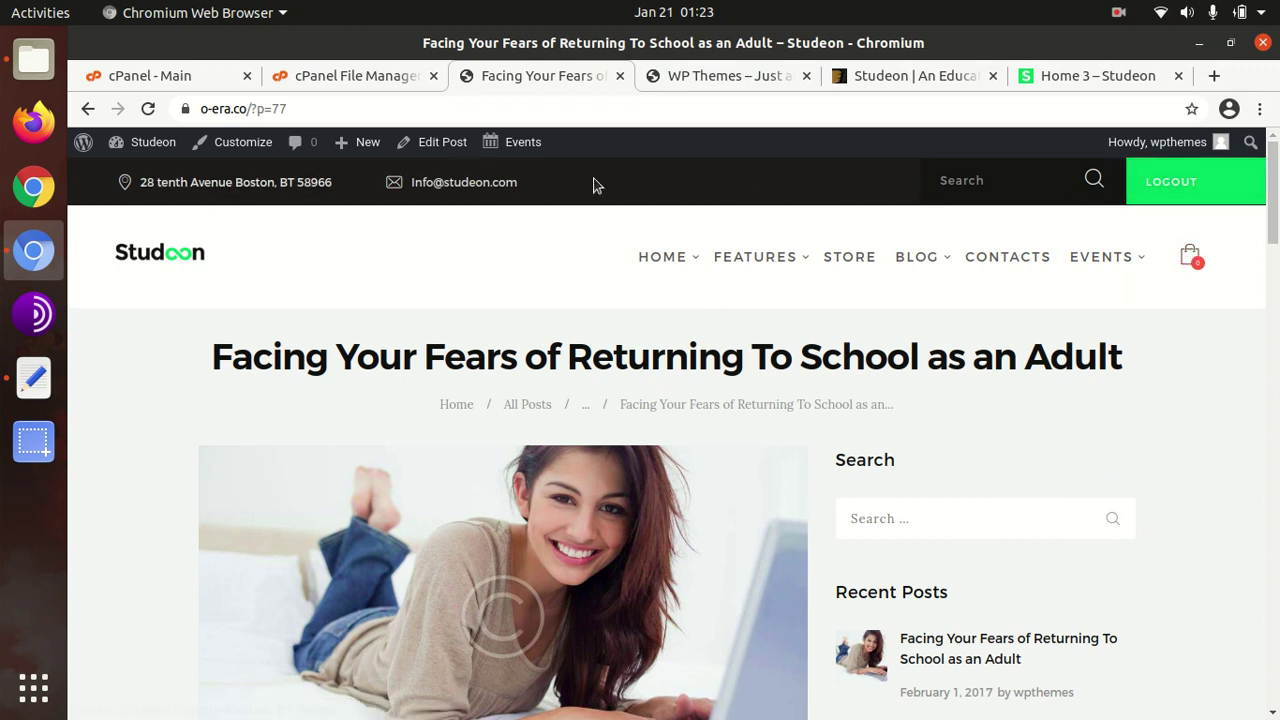
scroll(1160, 185, "down", 5)
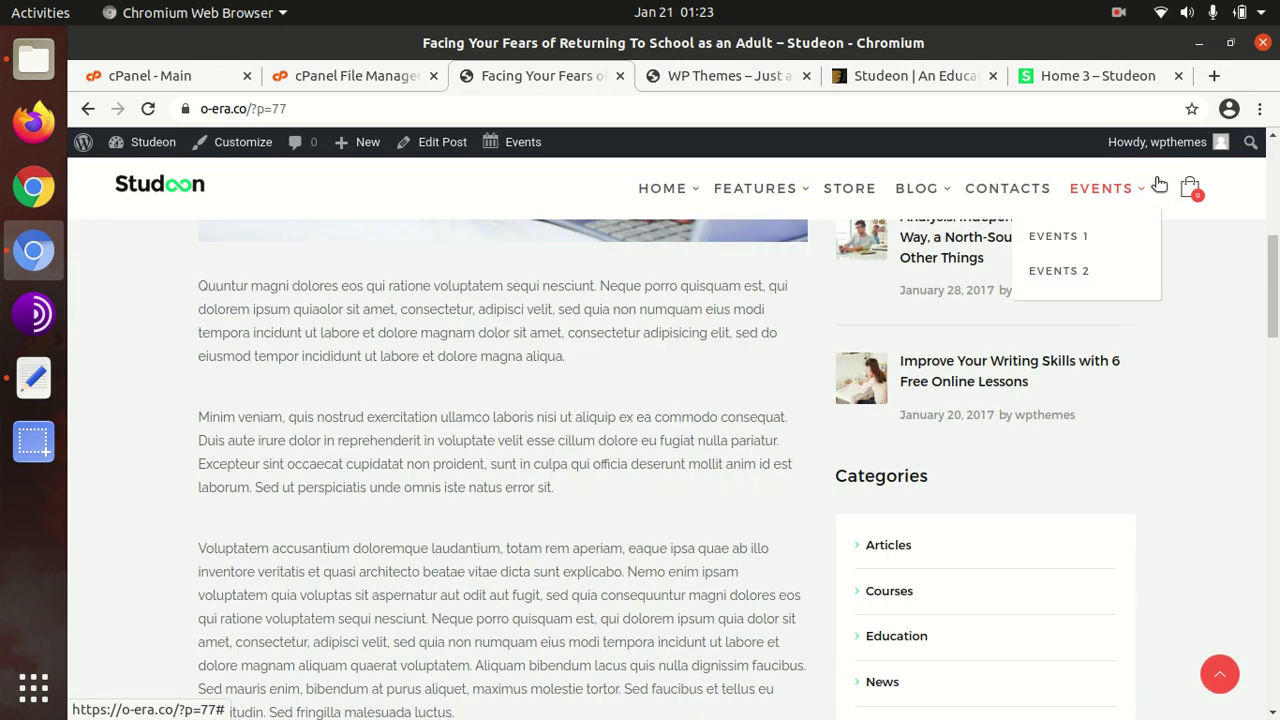
scroll(1103, 277, "up", 5)
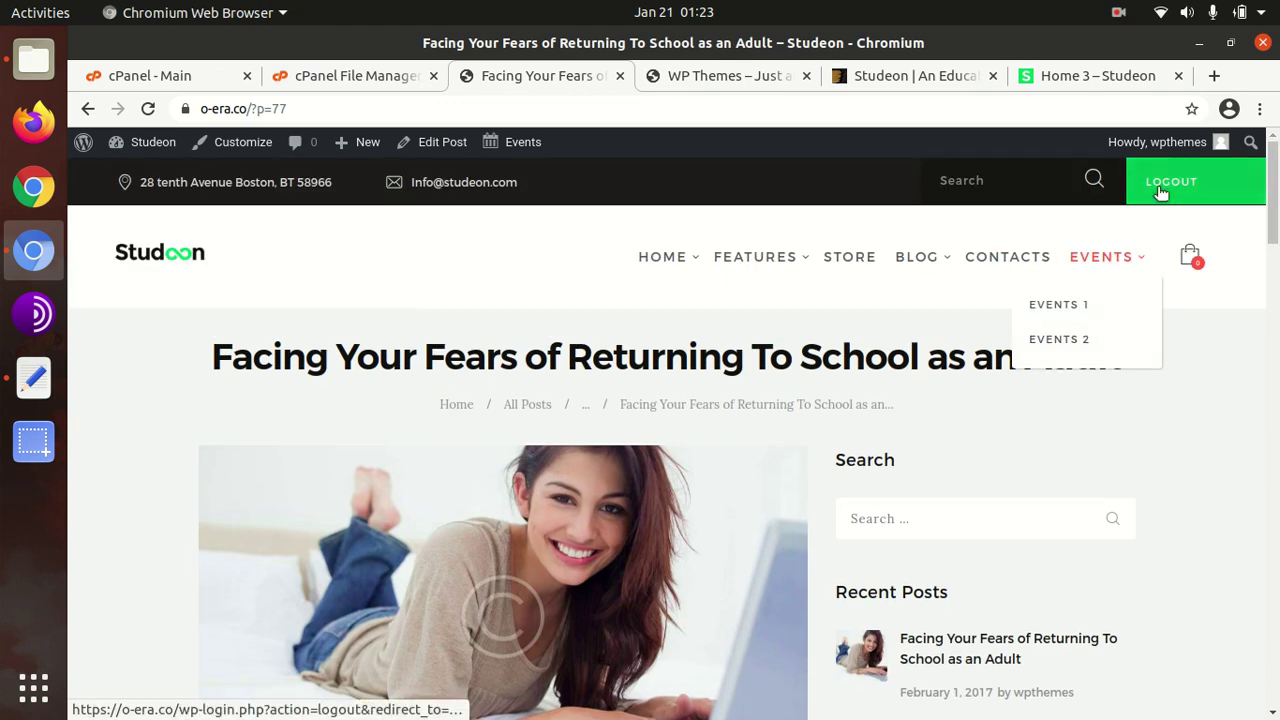
- Open the site's main home page and review its sections from the slider down to We Build Future with Education
left_click(149, 259)
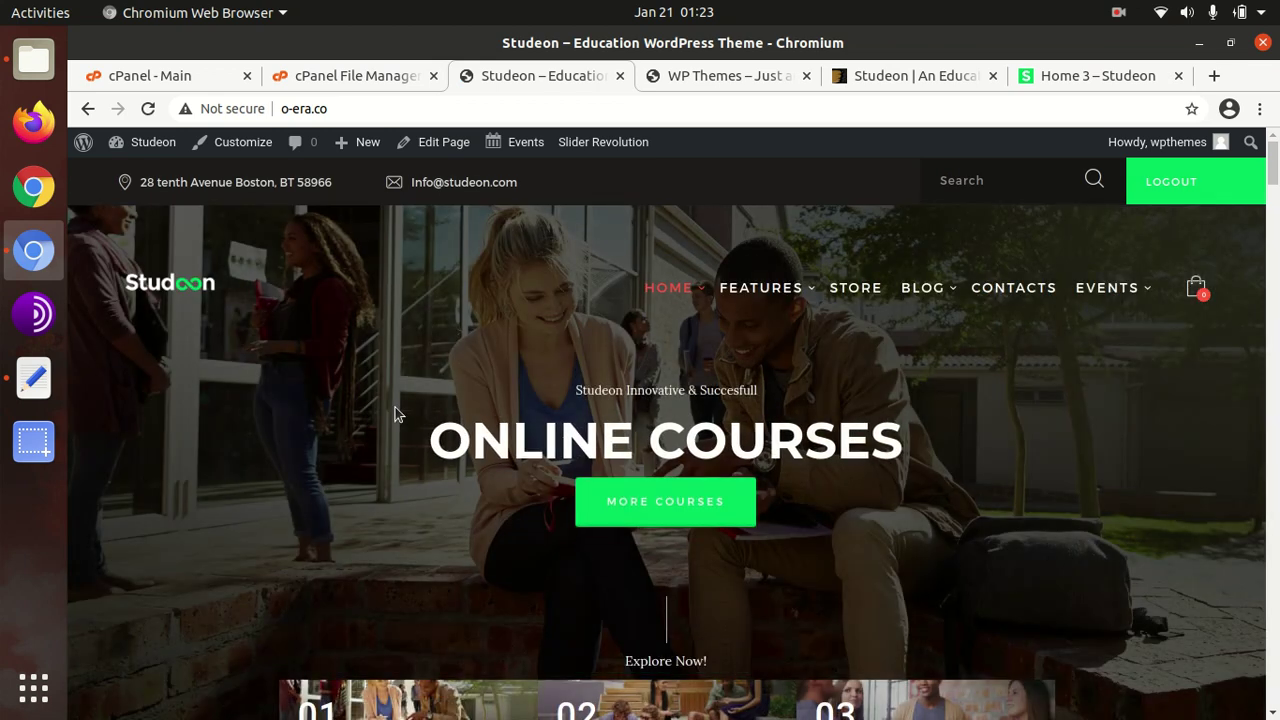
scroll(395, 407, "down", 2)
scroll(395, 410, "down", 9)
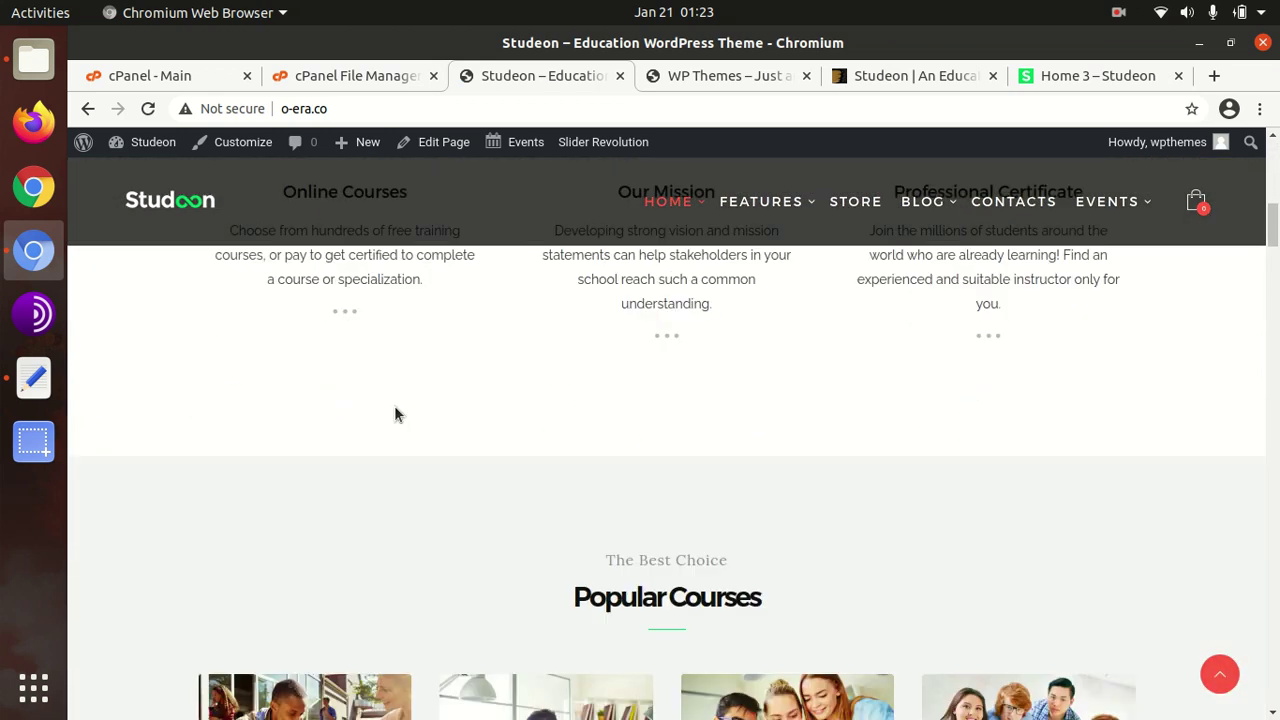
scroll(394, 405, "down", 4)
scroll(394, 405, "down", 4)
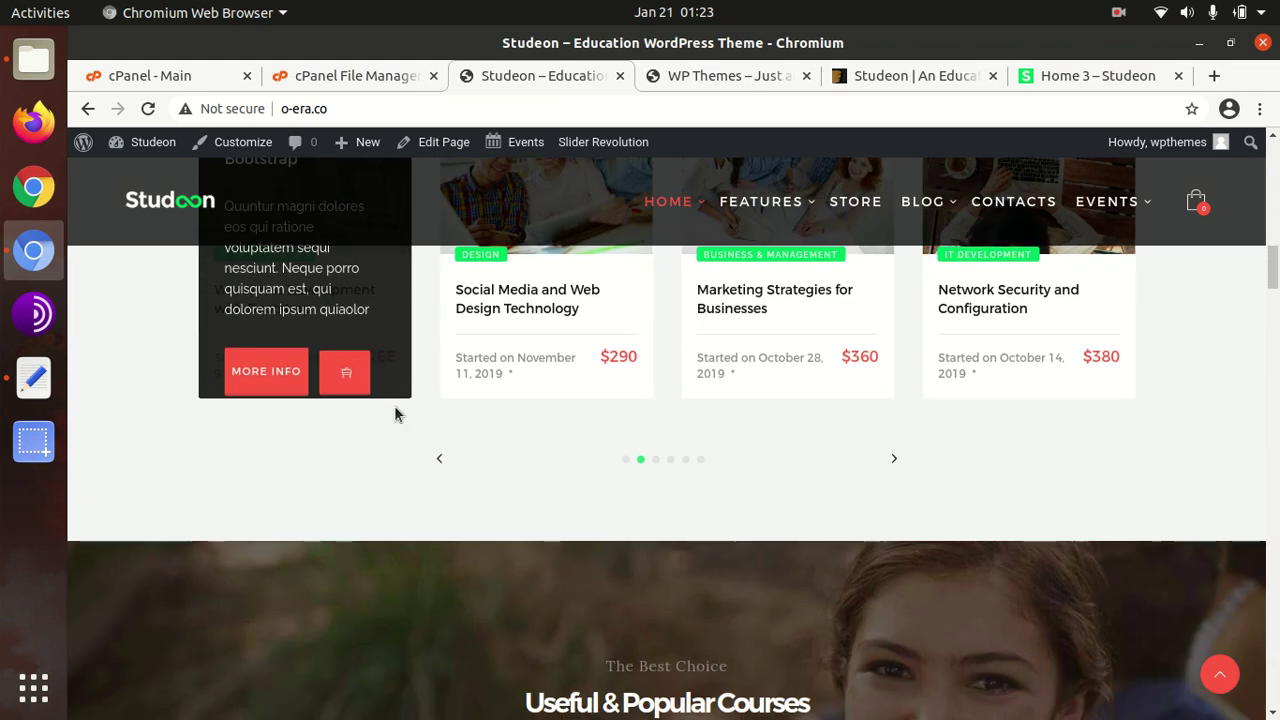
scroll(394, 405, "down", 2)
scroll(395, 407, "down", 2)
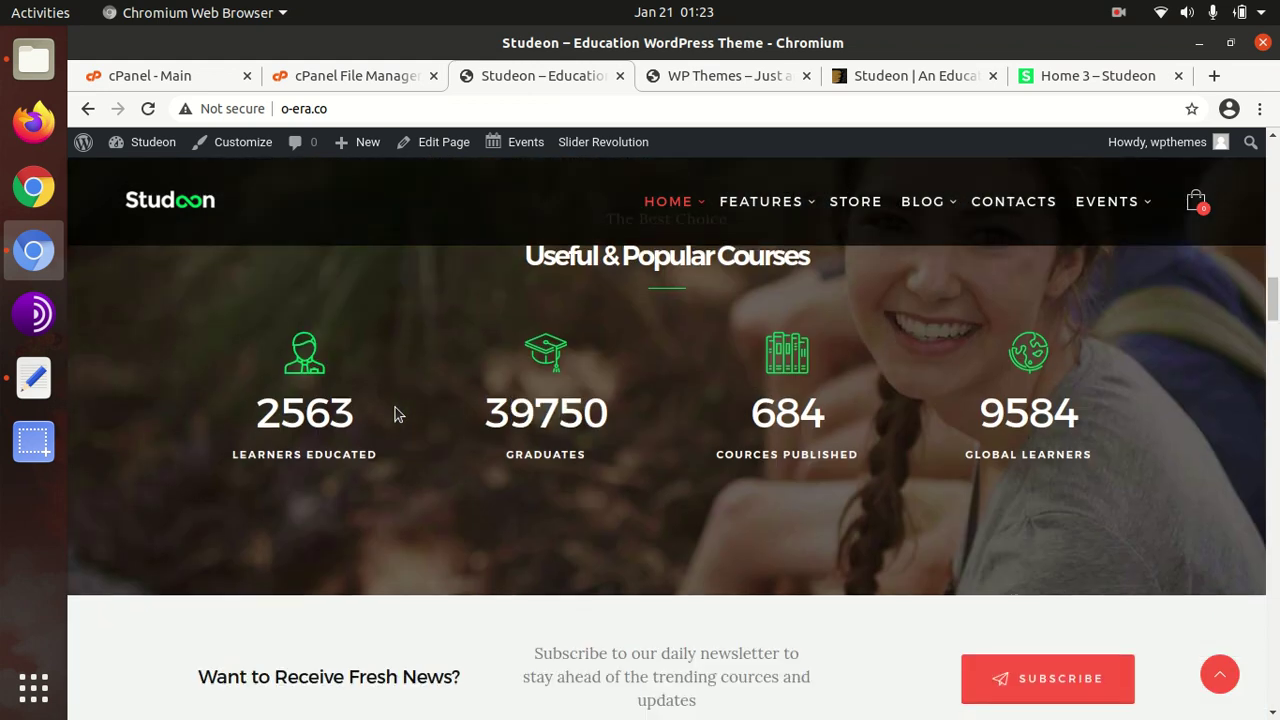
scroll(634, 417, "down", 2)
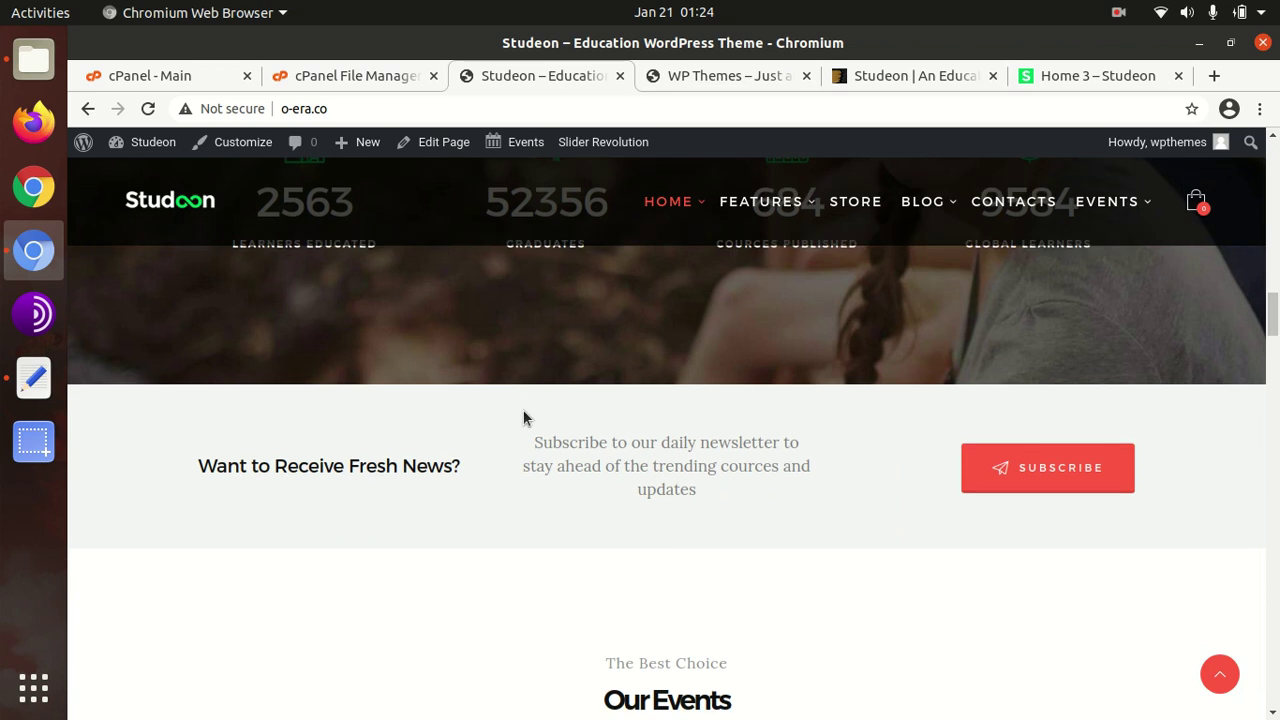
scroll(523, 417, "down", 4)
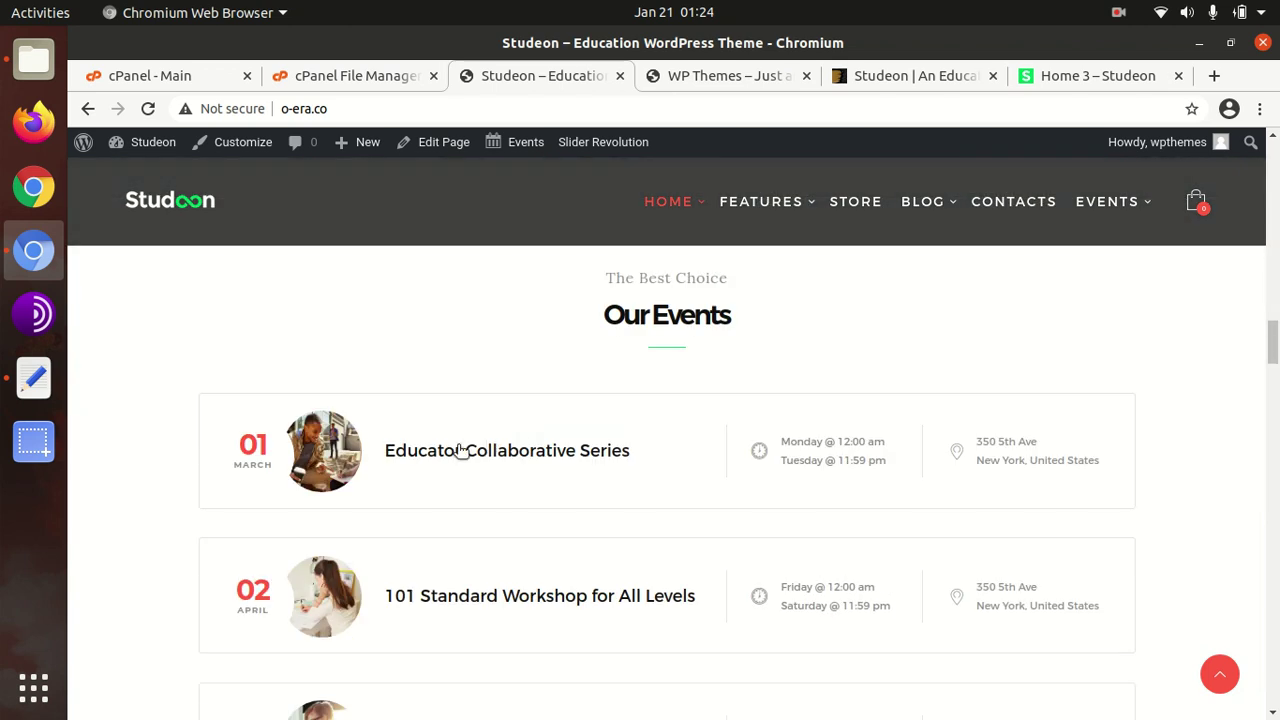
scroll(540, 456, "down", 3)
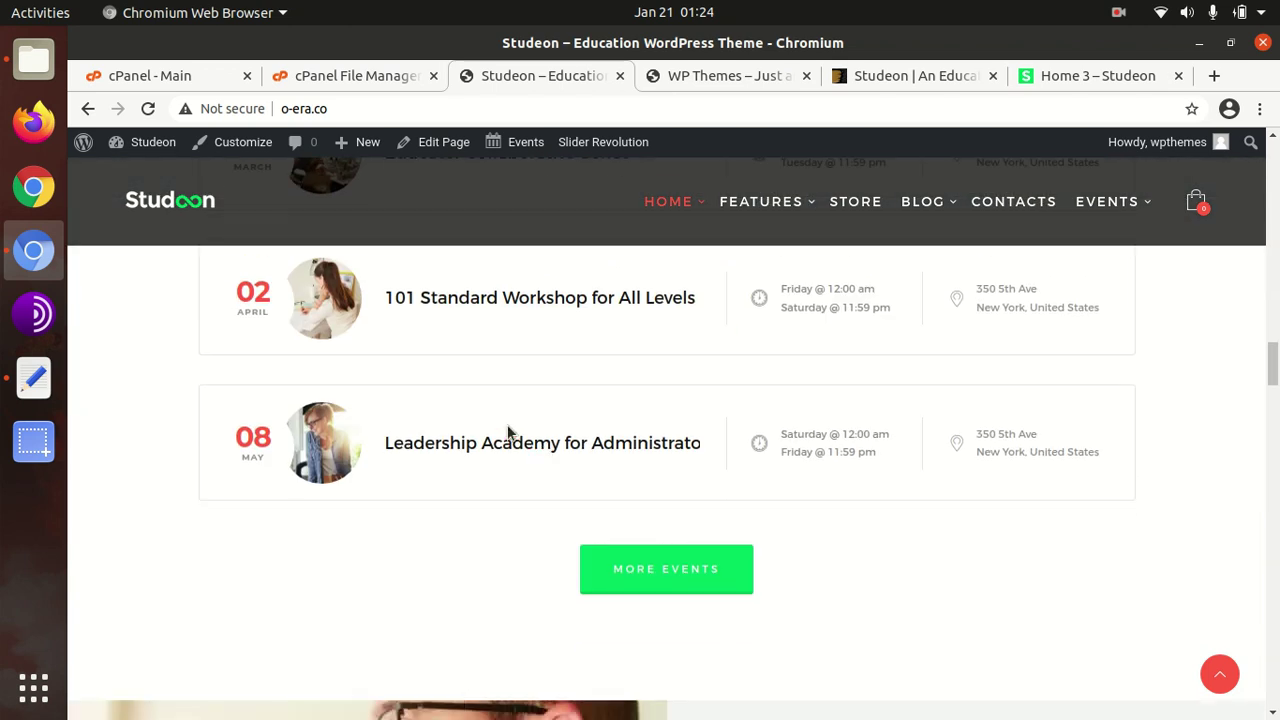
scroll(490, 433, "down", 2)
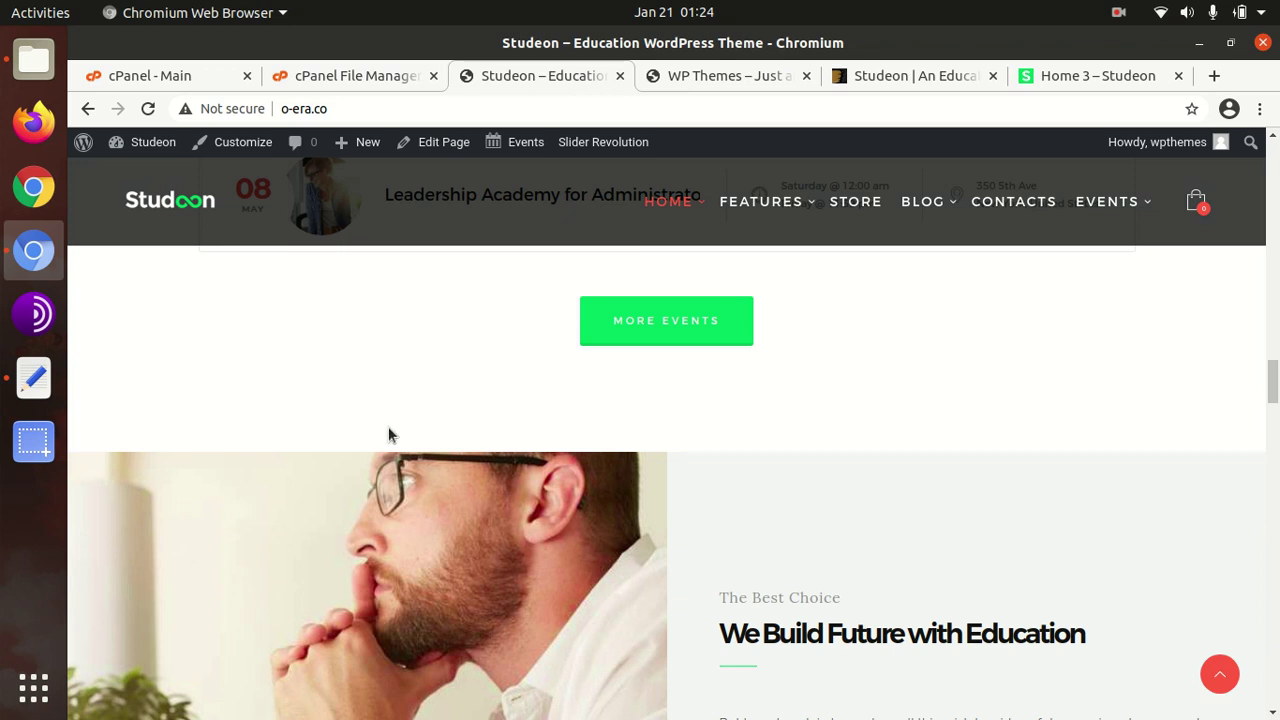
- Recheck the home page's events, popular courses, statistics and Unlimited Possibilities sections, along with the available home page variants
scroll(388, 426, "up", 5)
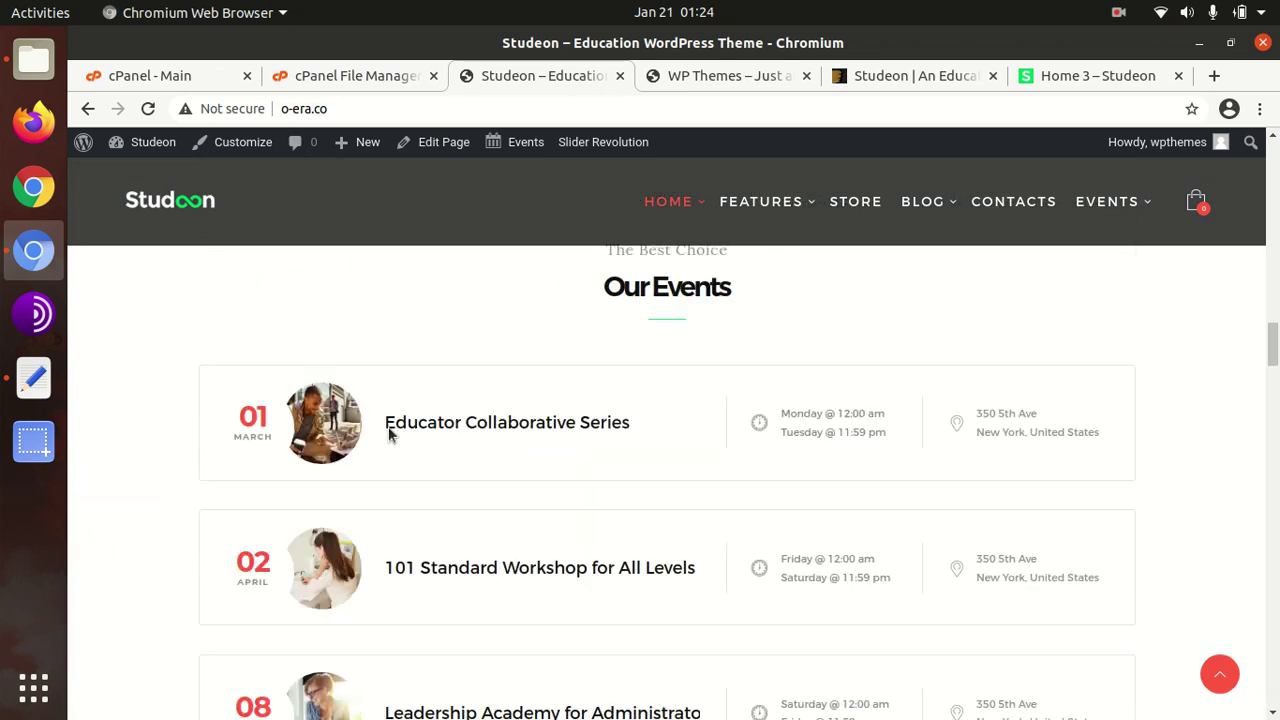
scroll(389, 431, "up", 10)
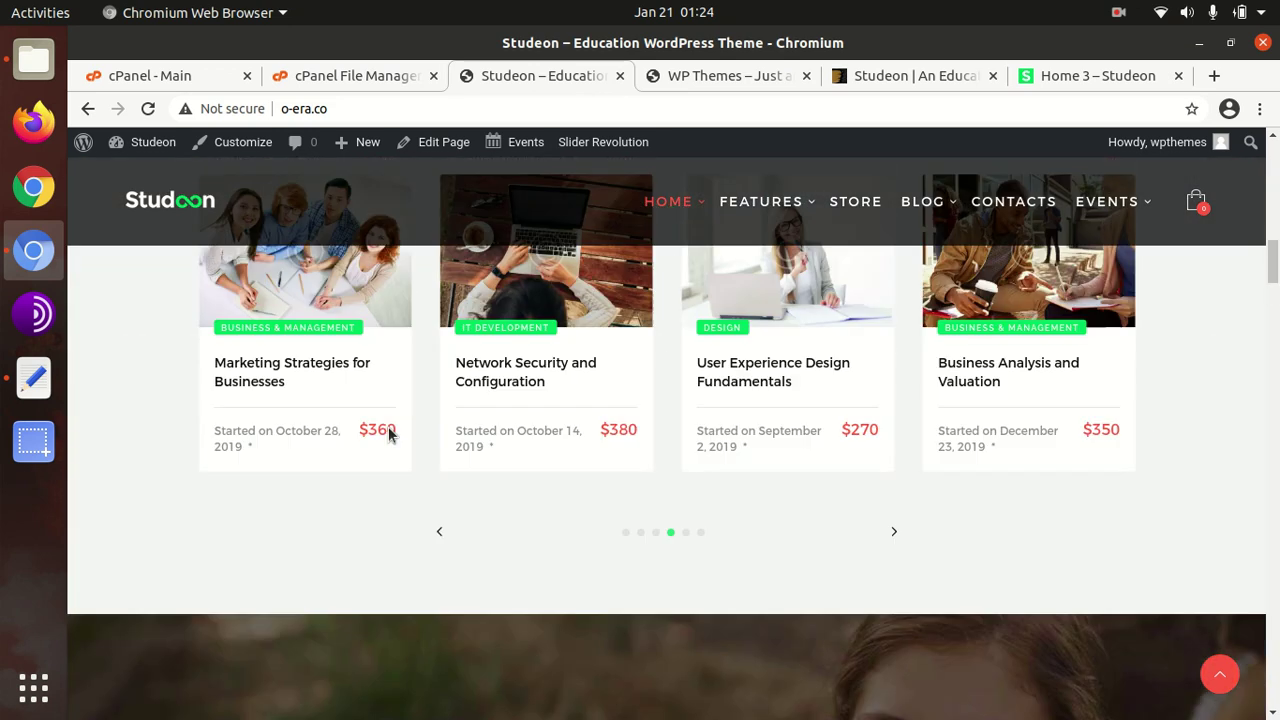
scroll(389, 431, "up", 4)
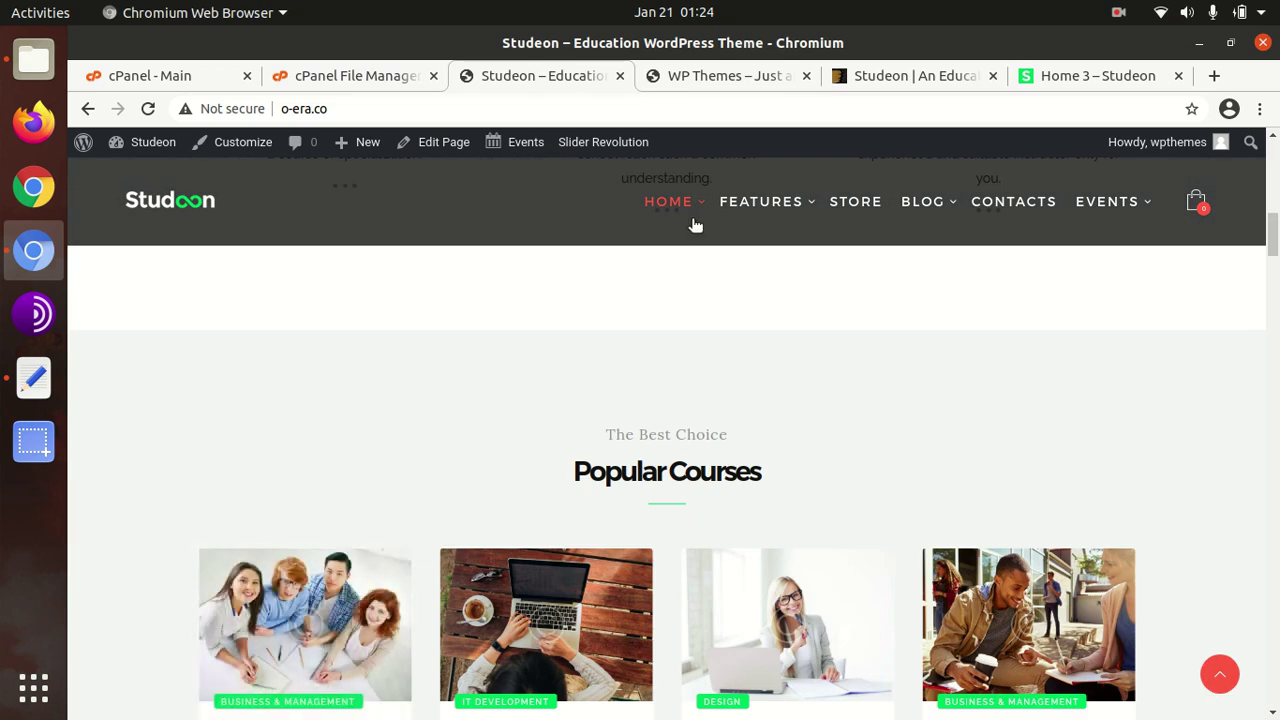
mouse_move(689, 214)
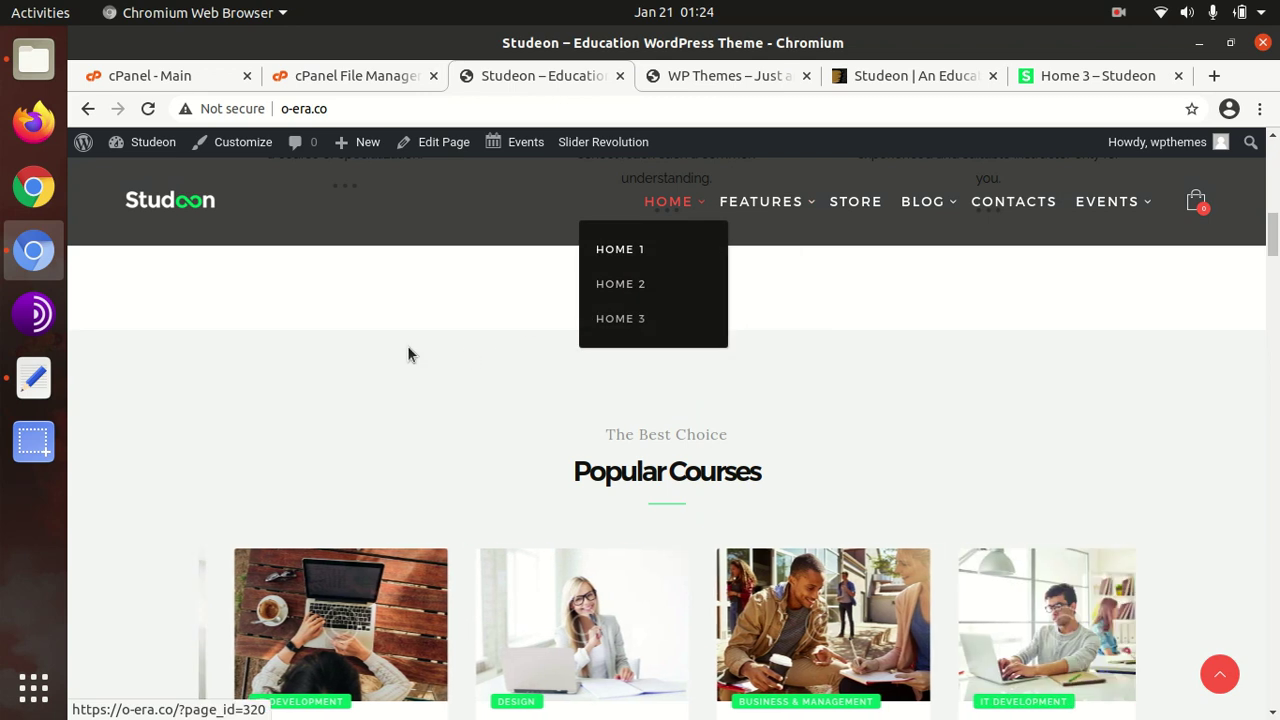
scroll(581, 455, "down", 4)
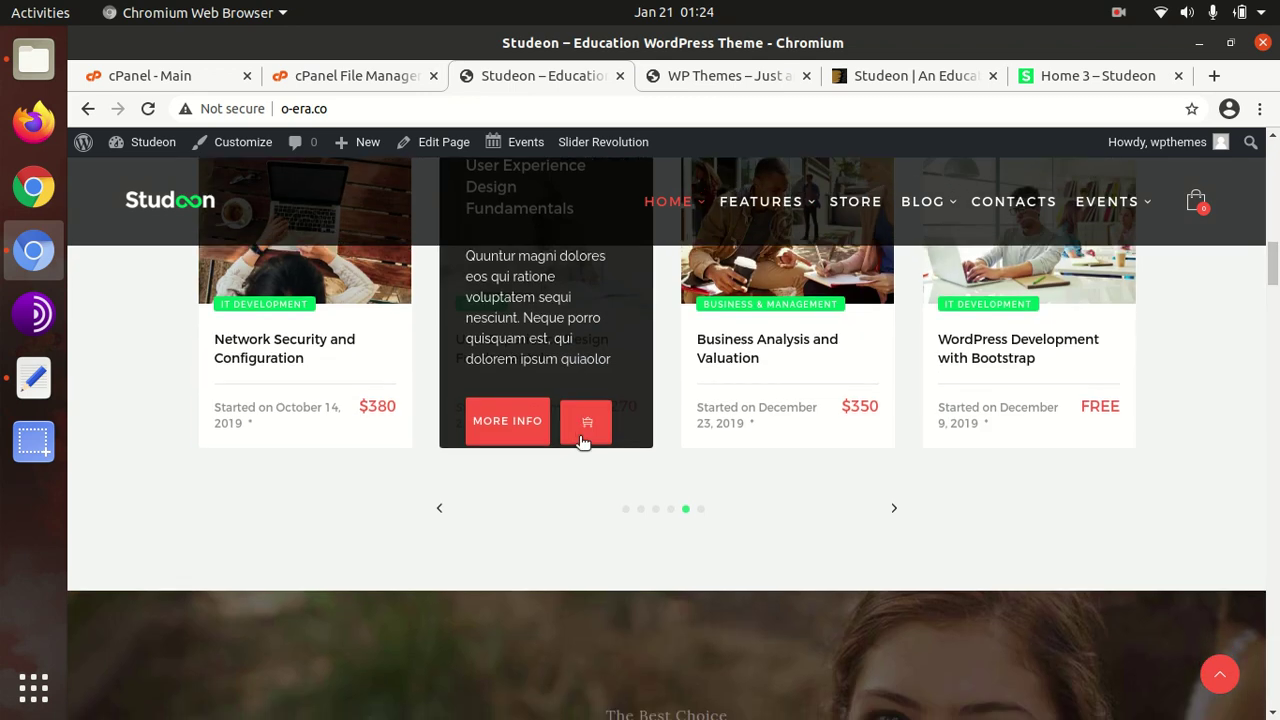
scroll(689, 485, "down", 5)
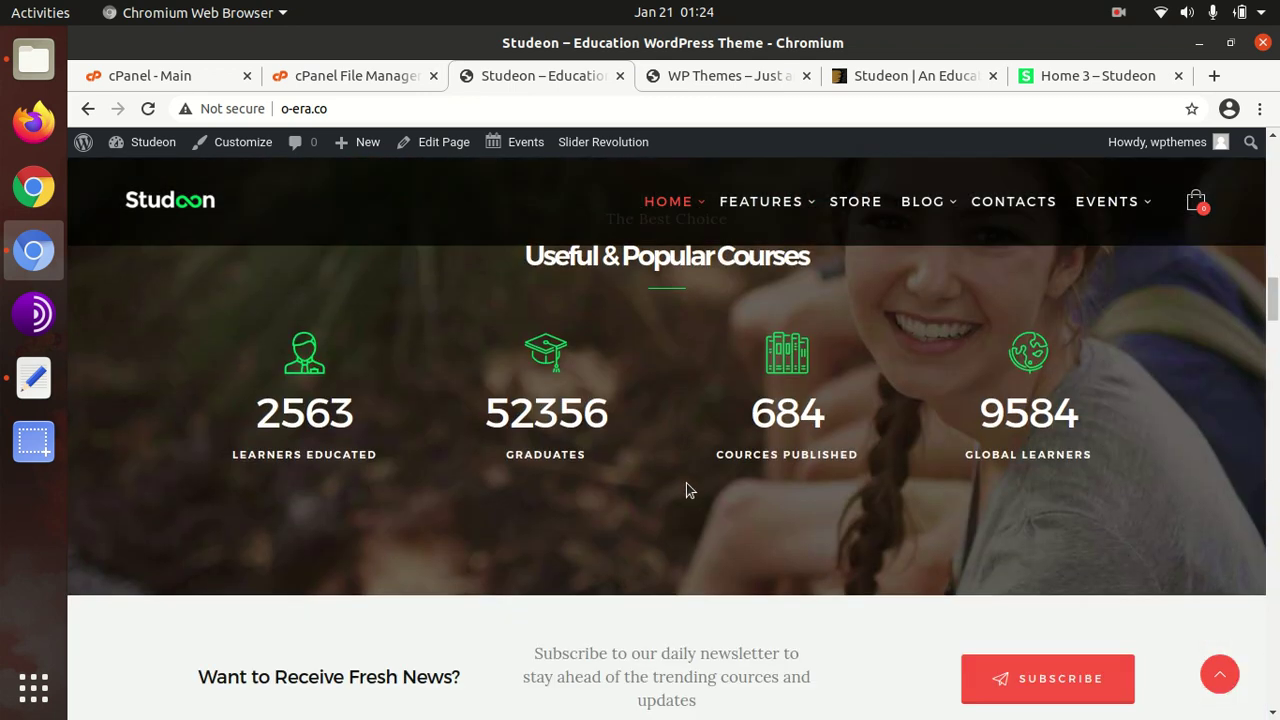
scroll(686, 483, "down", 5)
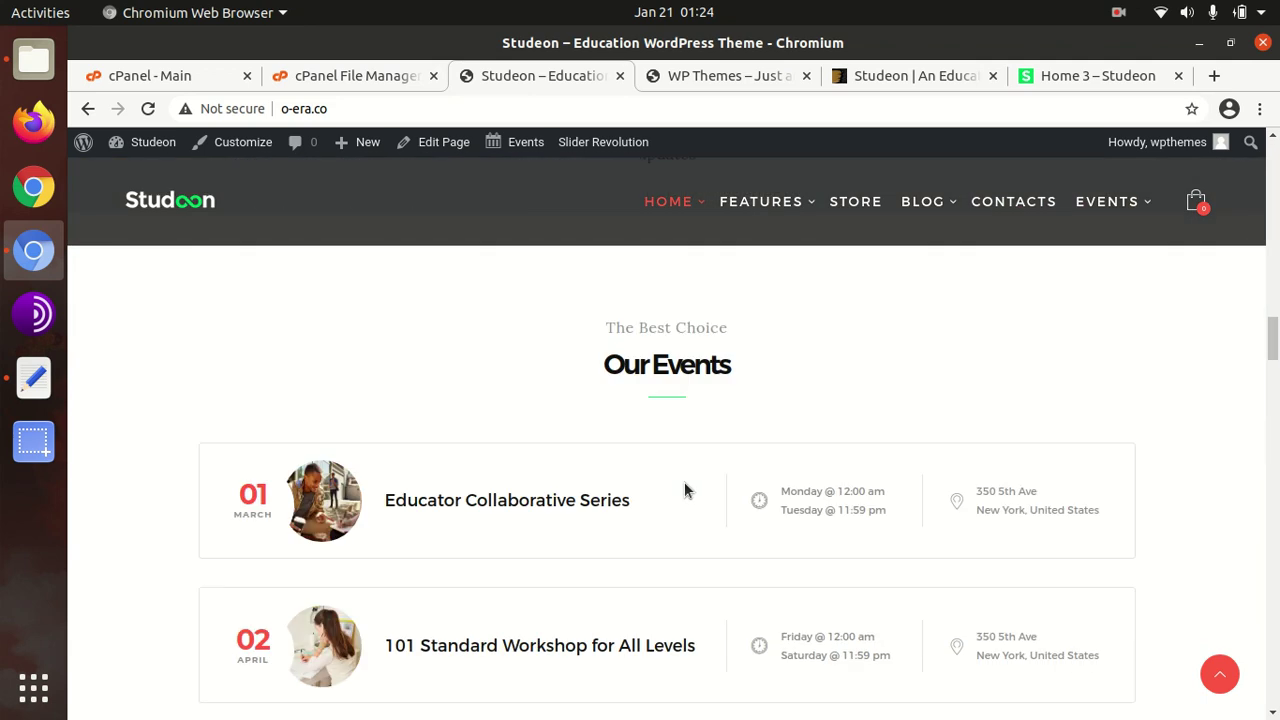
scroll(554, 443, "up", 9)
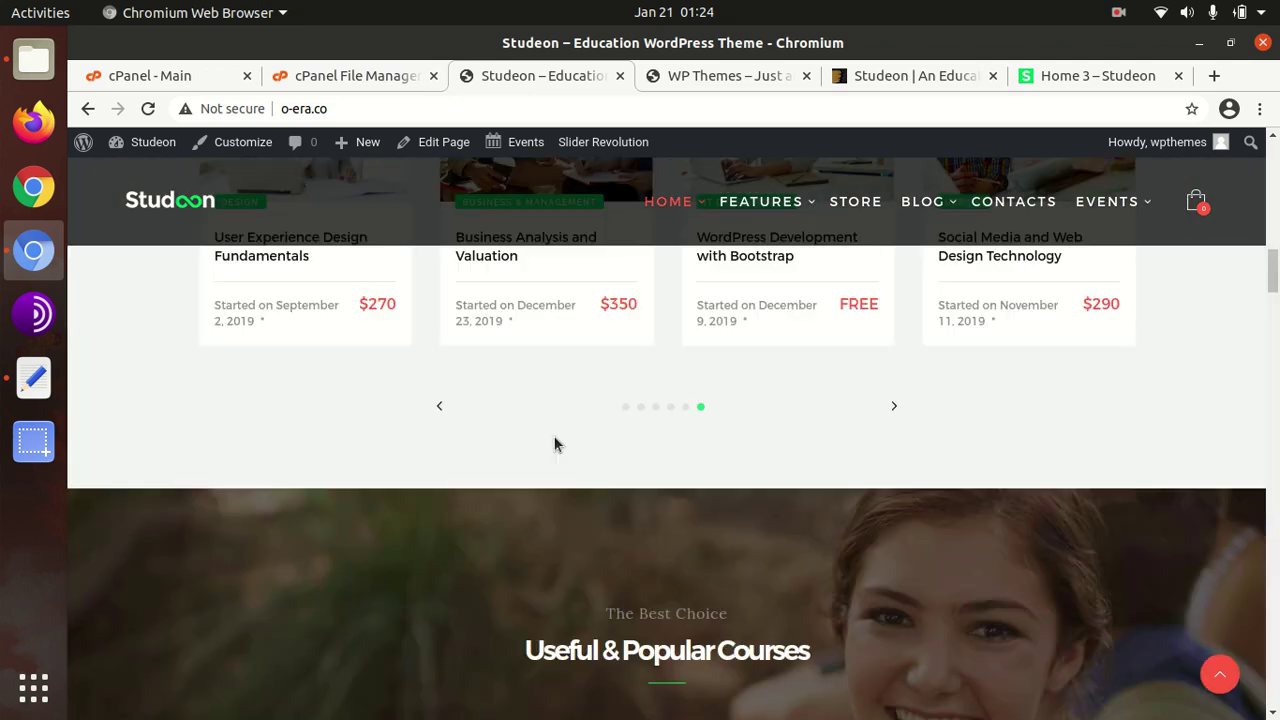
scroll(554, 443, "up", 8)
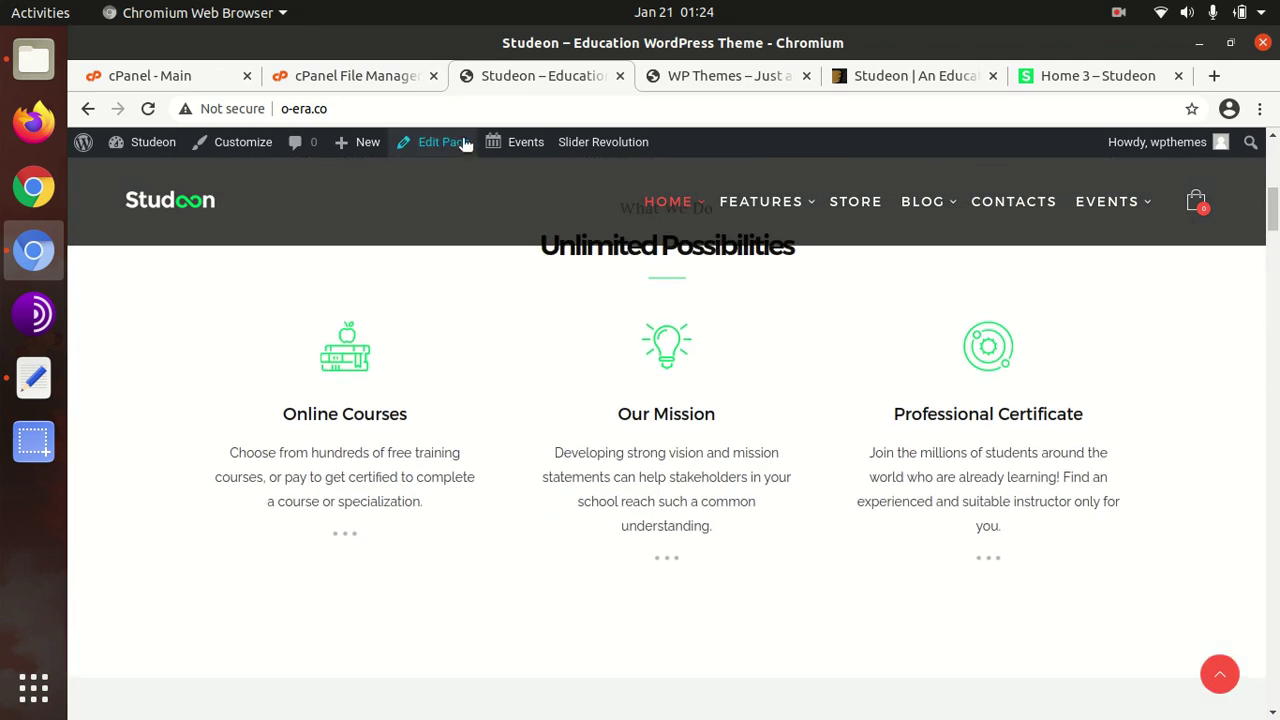
- Go to the WordPress dashboard and open the Events management list in a new browser tab
mouse_move(147, 167)
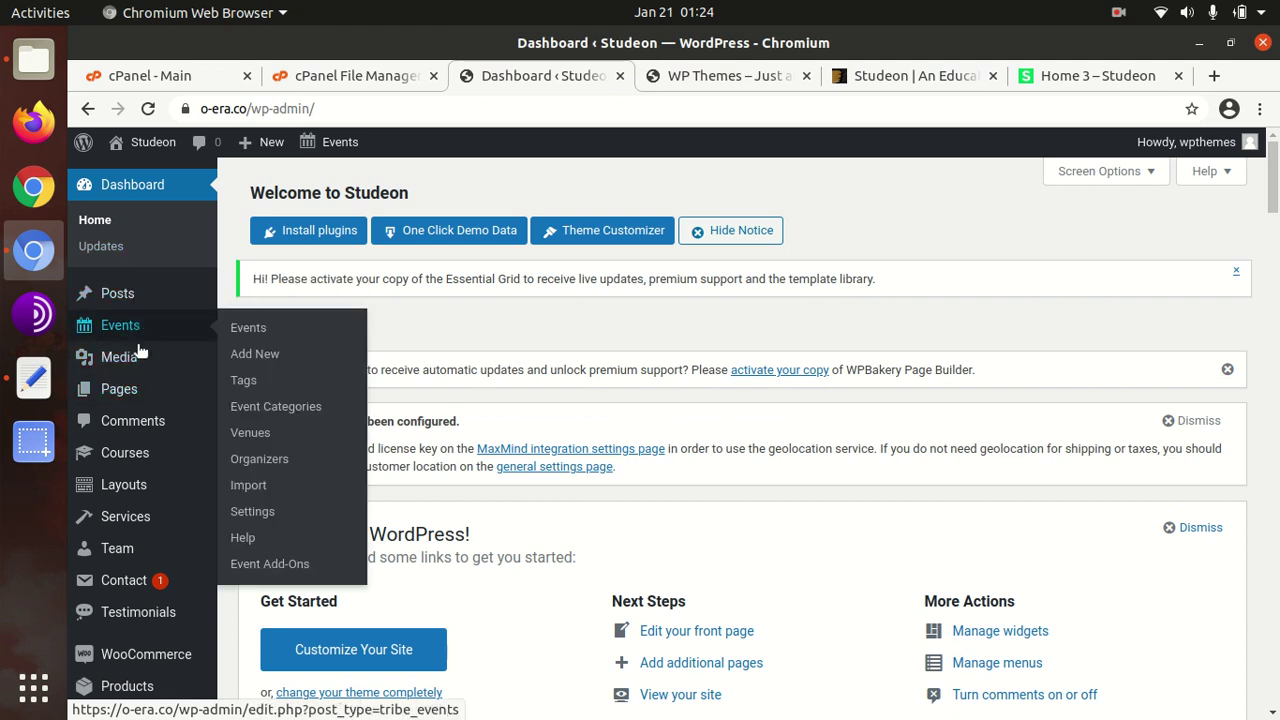
scroll(150, 377, "down", 3)
scroll(150, 377, "up", 2)
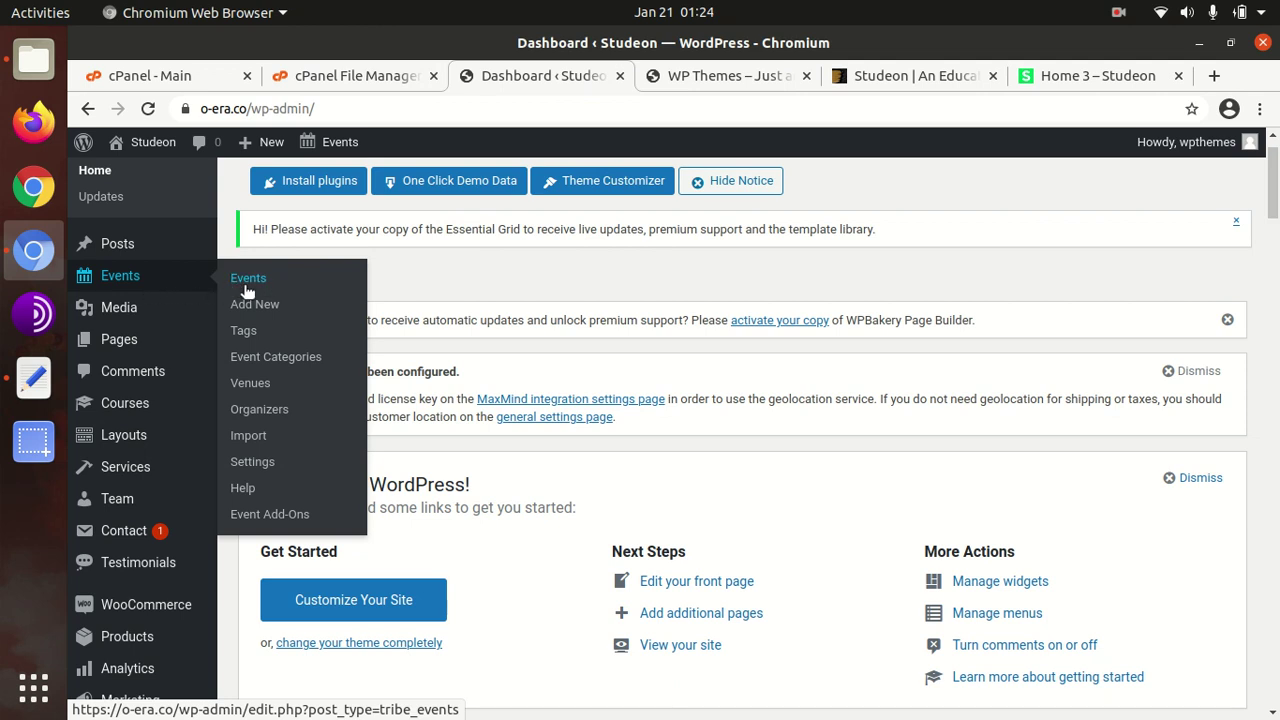
middle_click(261, 287)
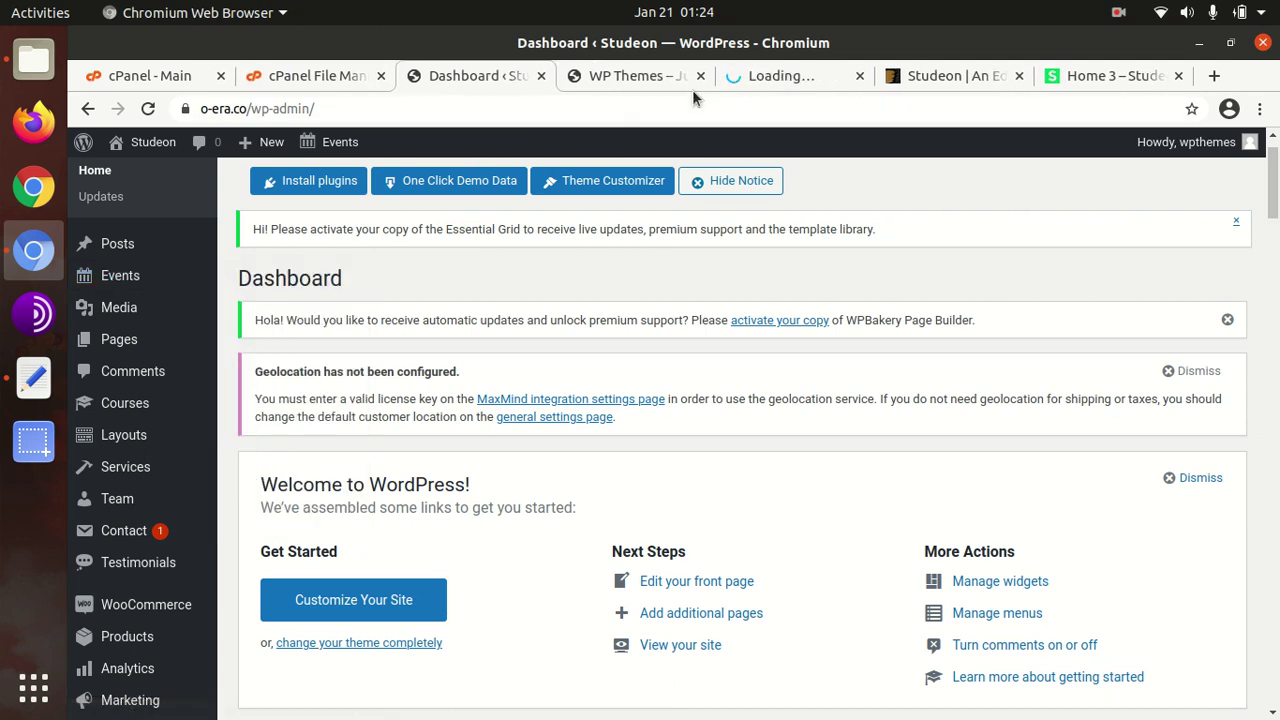
left_click(756, 77)
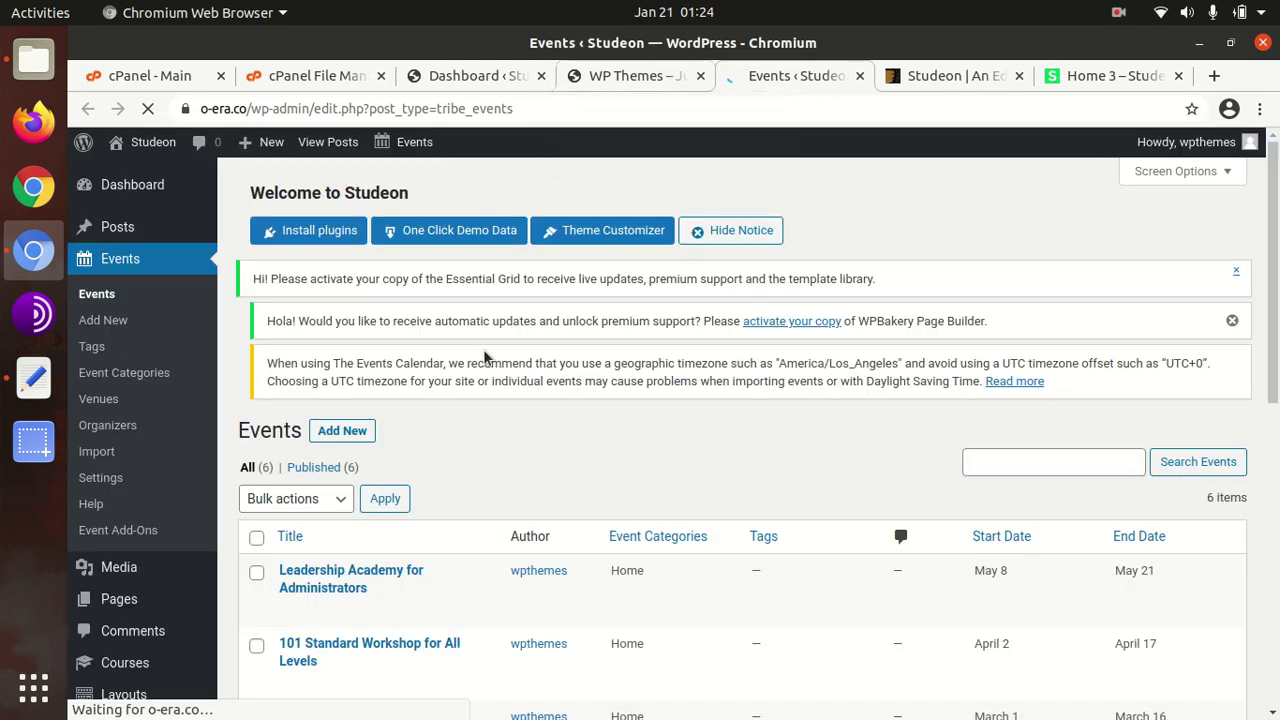
- Review the Events management list and close its browser tab
scroll(471, 386, "down", 10)
scroll(458, 413, "up", 10)
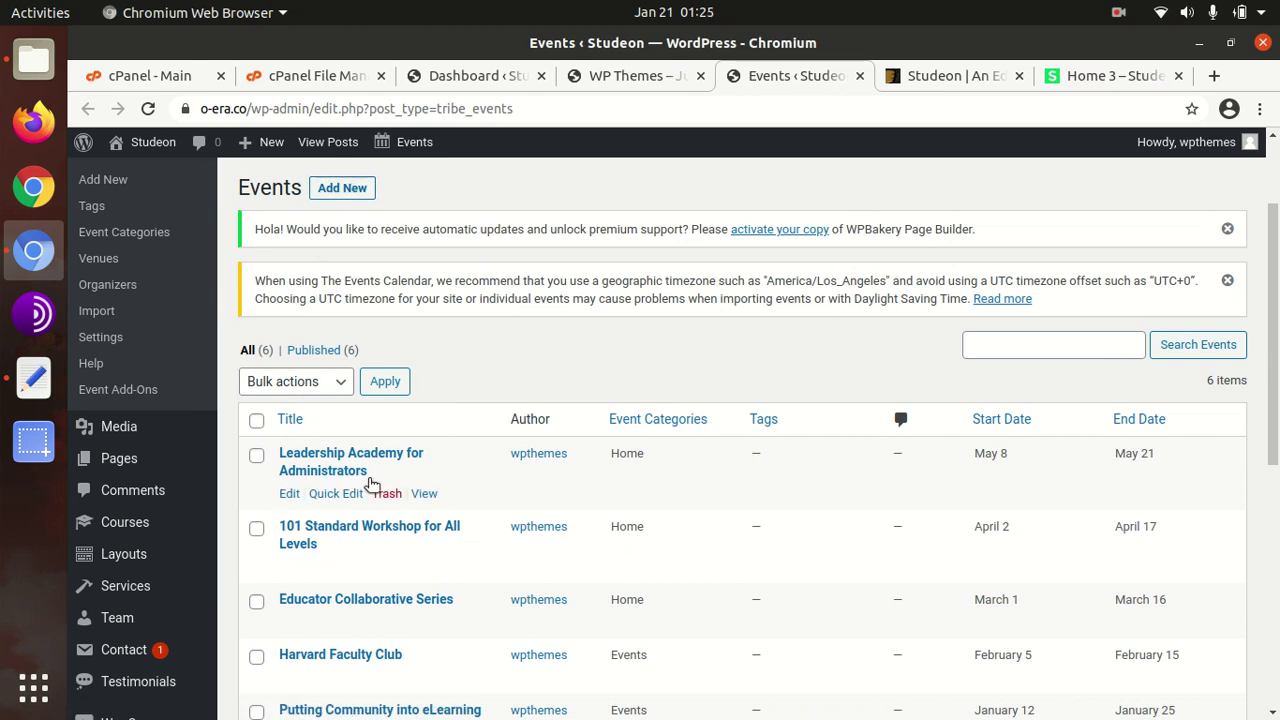
left_click(859, 78)
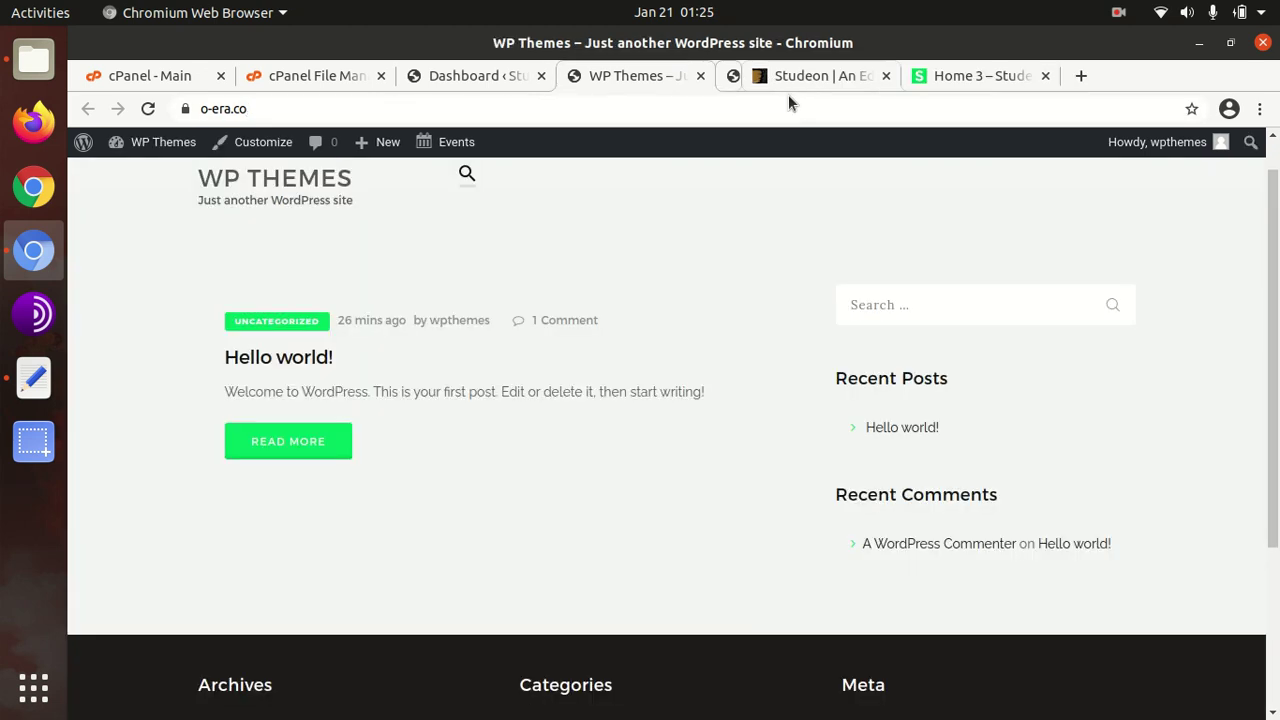
- Return to the WordPress dashboard, open the full Courses list in a new browser tab and review its entries
left_click(494, 80)
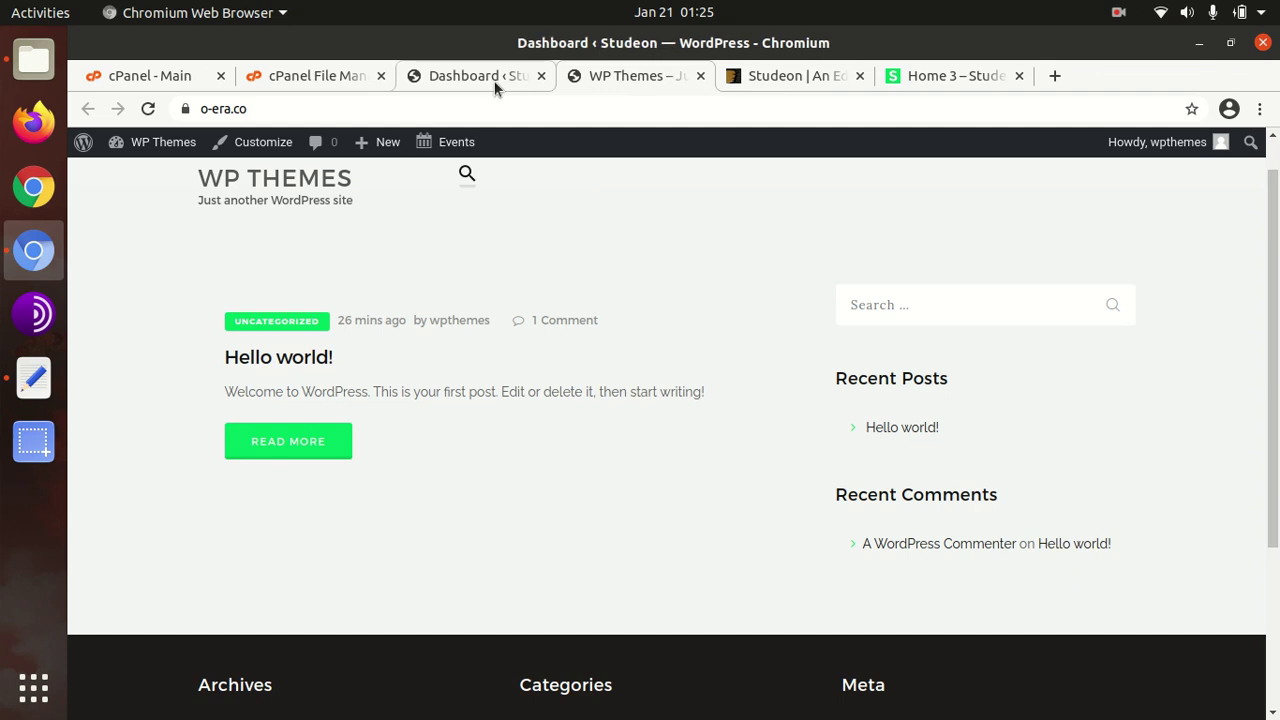
mouse_move(120, 275)
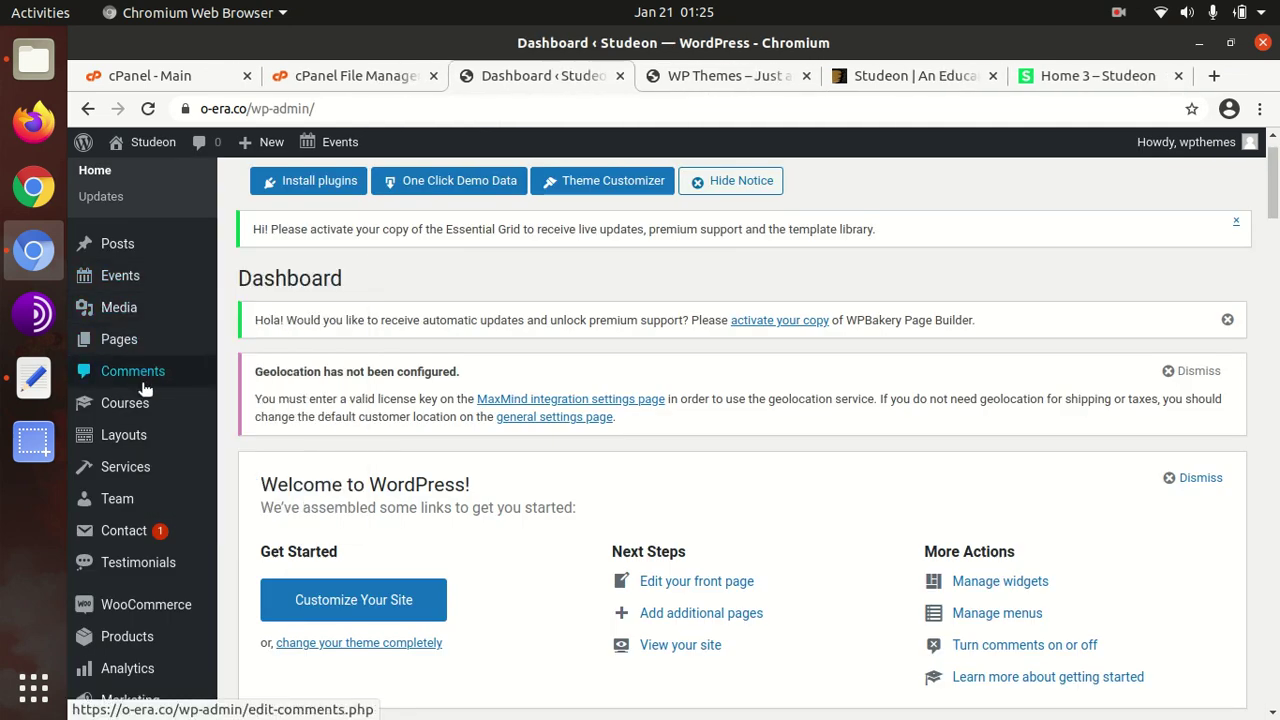
mouse_move(137, 410)
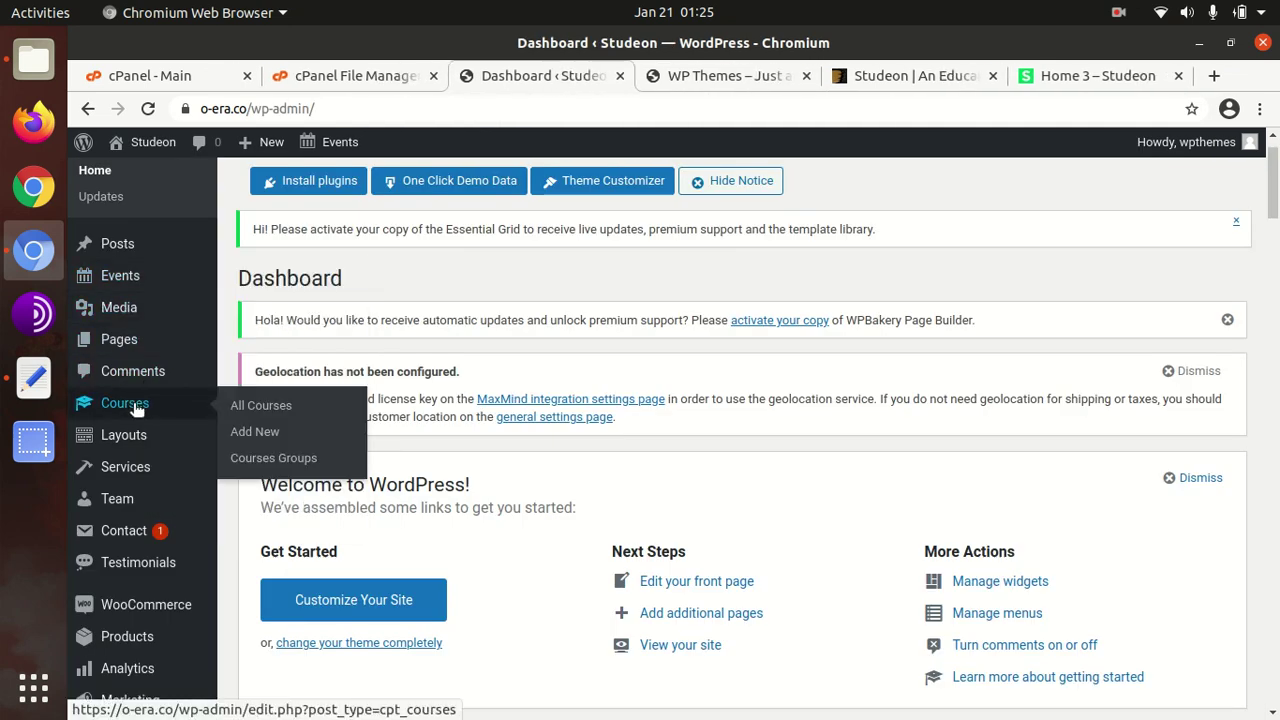
middle_click(250, 408)
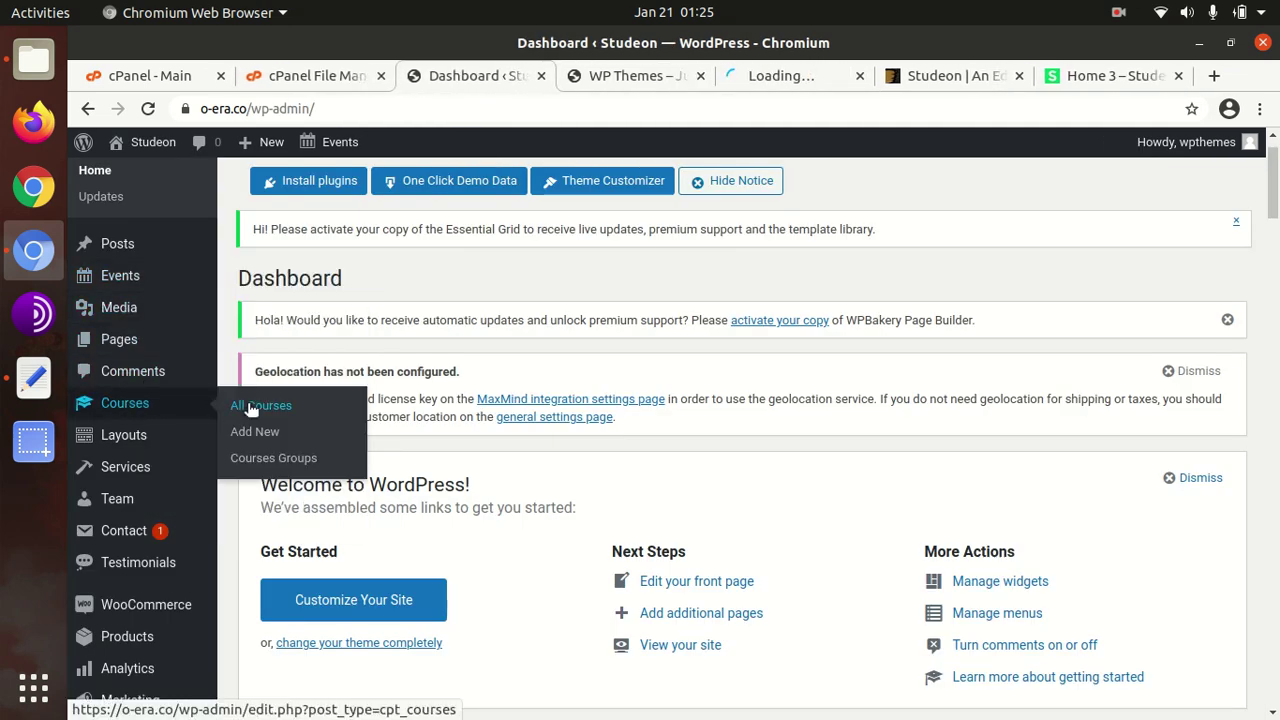
left_click(768, 78)
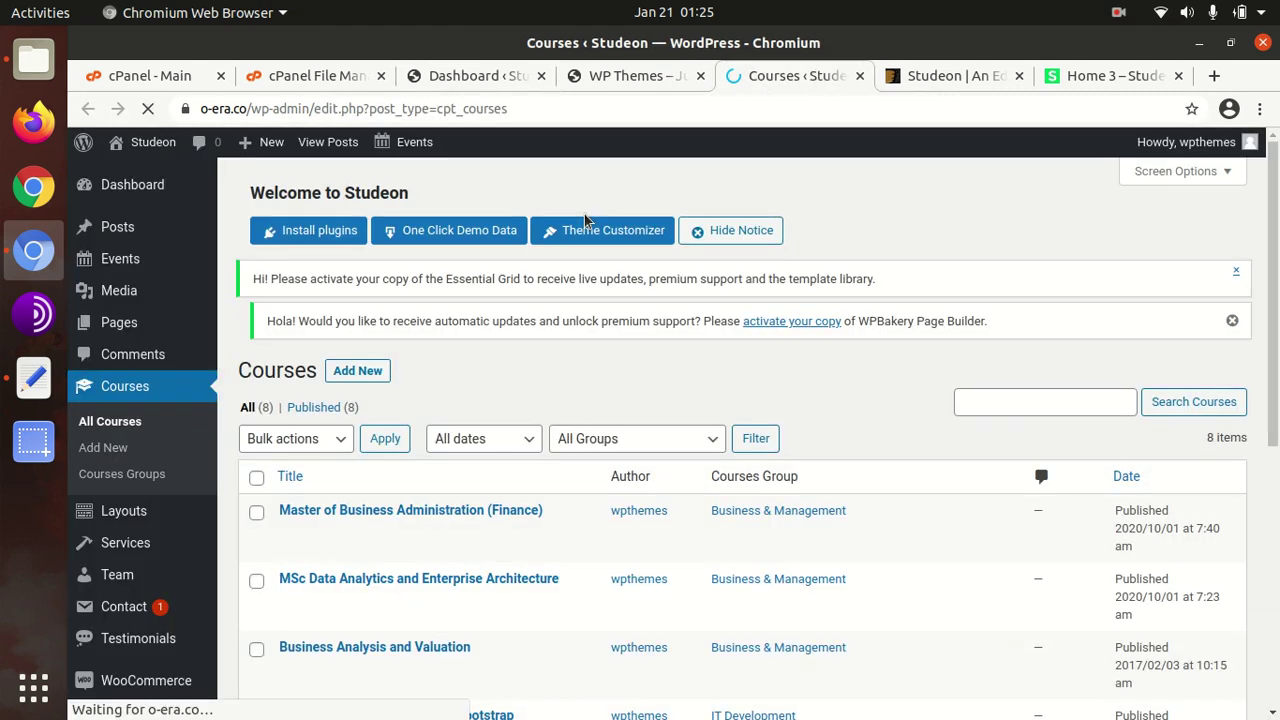
scroll(457, 446, "down", 3)
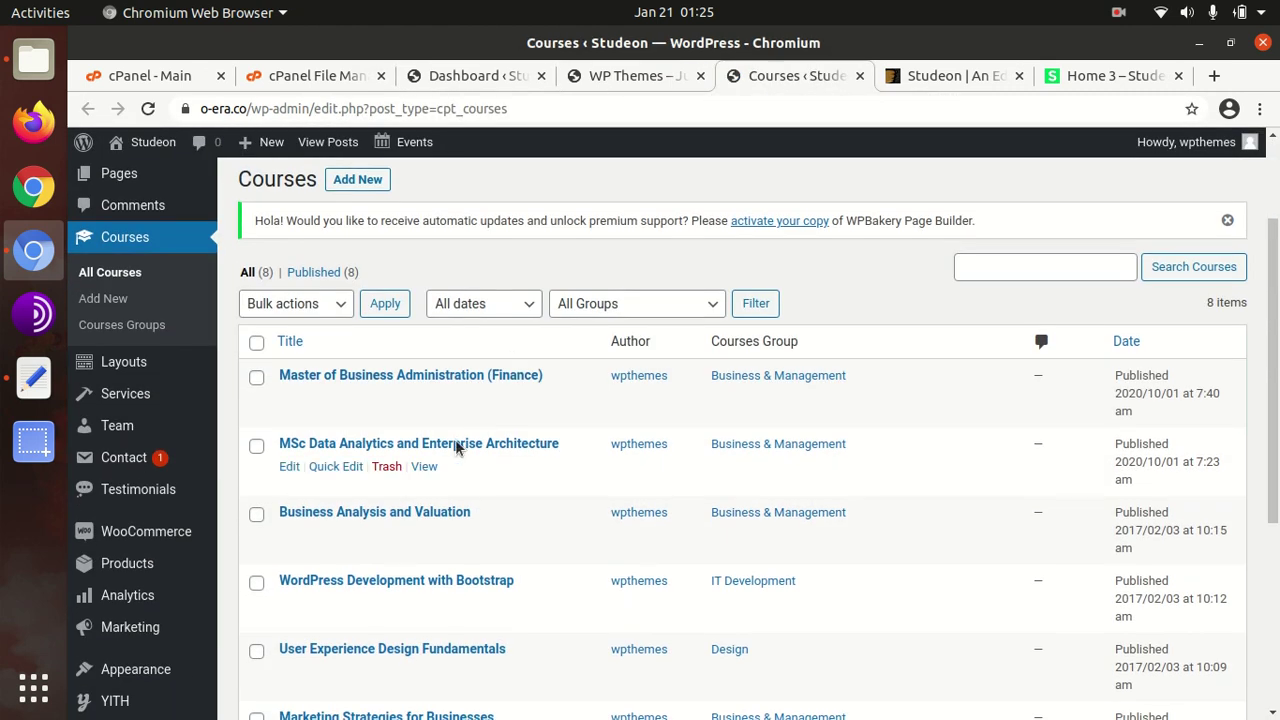
- Open the form for adding a new course and review its fields down to the Essential Grid section
left_click(355, 186)
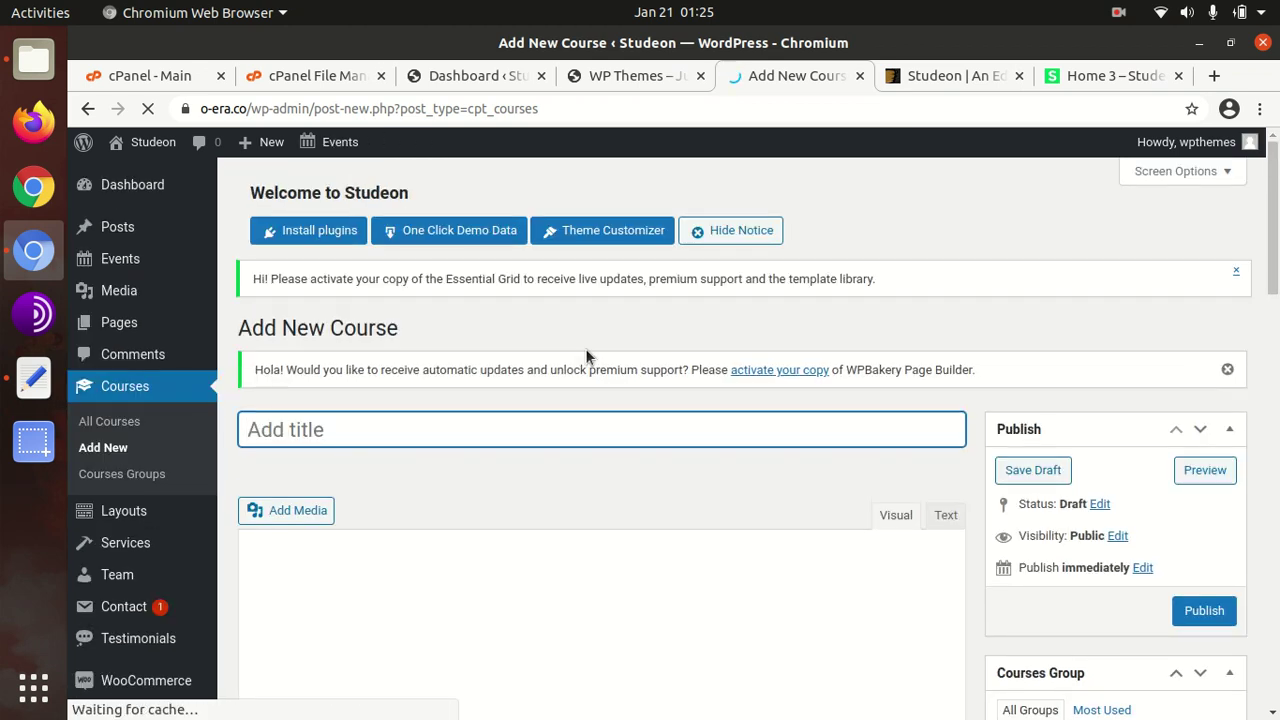
scroll(585, 348, "down", 4)
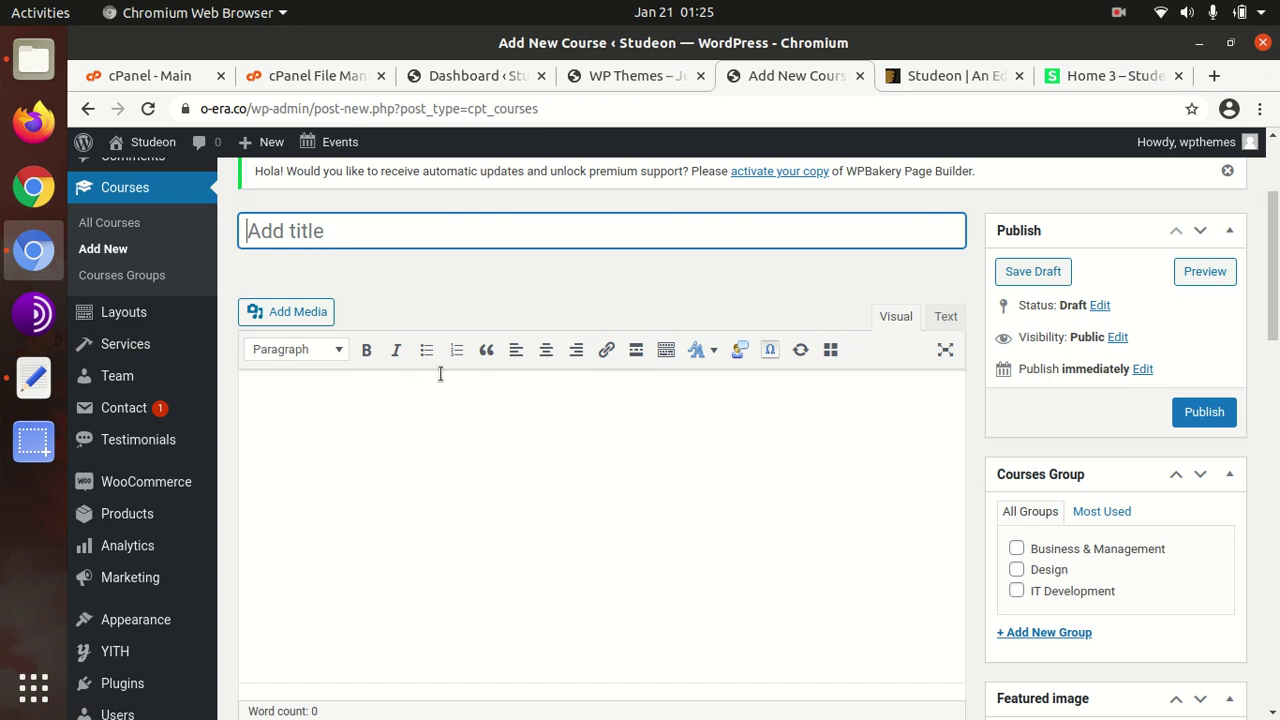
scroll(440, 374, "down", 6)
scroll(434, 466, "down", 3)
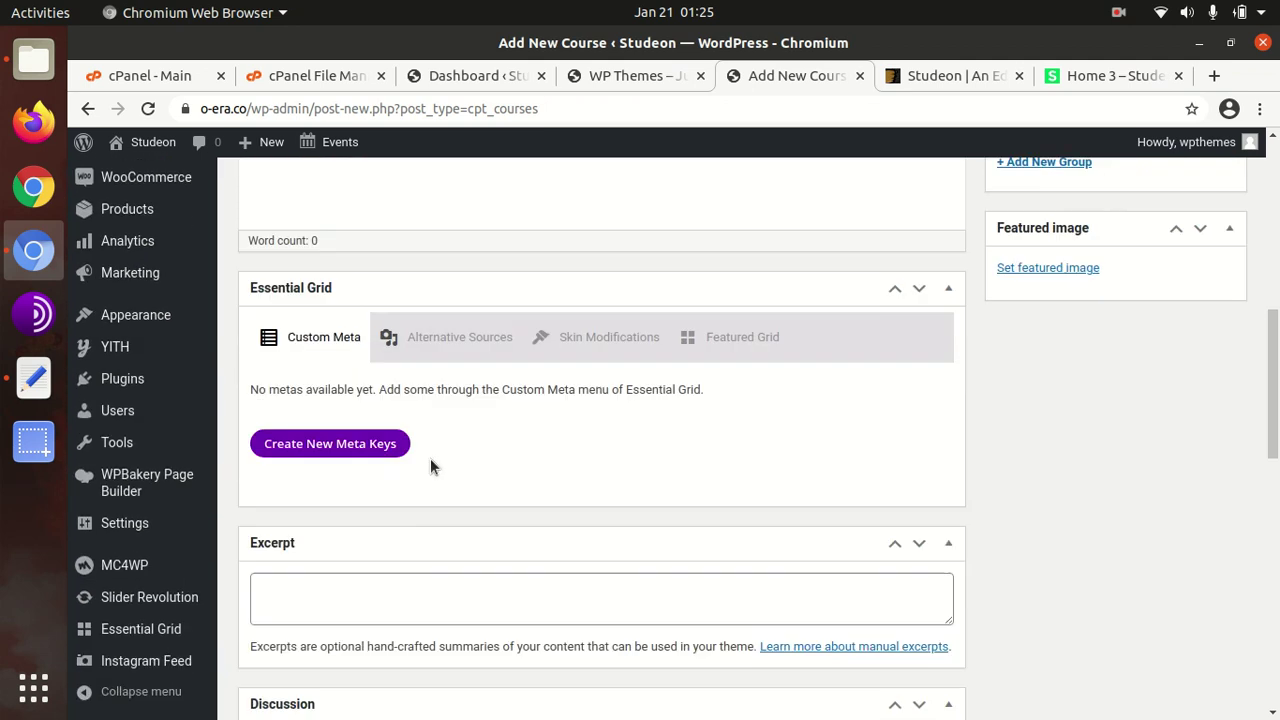
- Look through Essential Grid's Alternative Sources, Skin Modifications and Featured Grid settings, and review the remaining course fields down to Theme Options
left_click(466, 316)
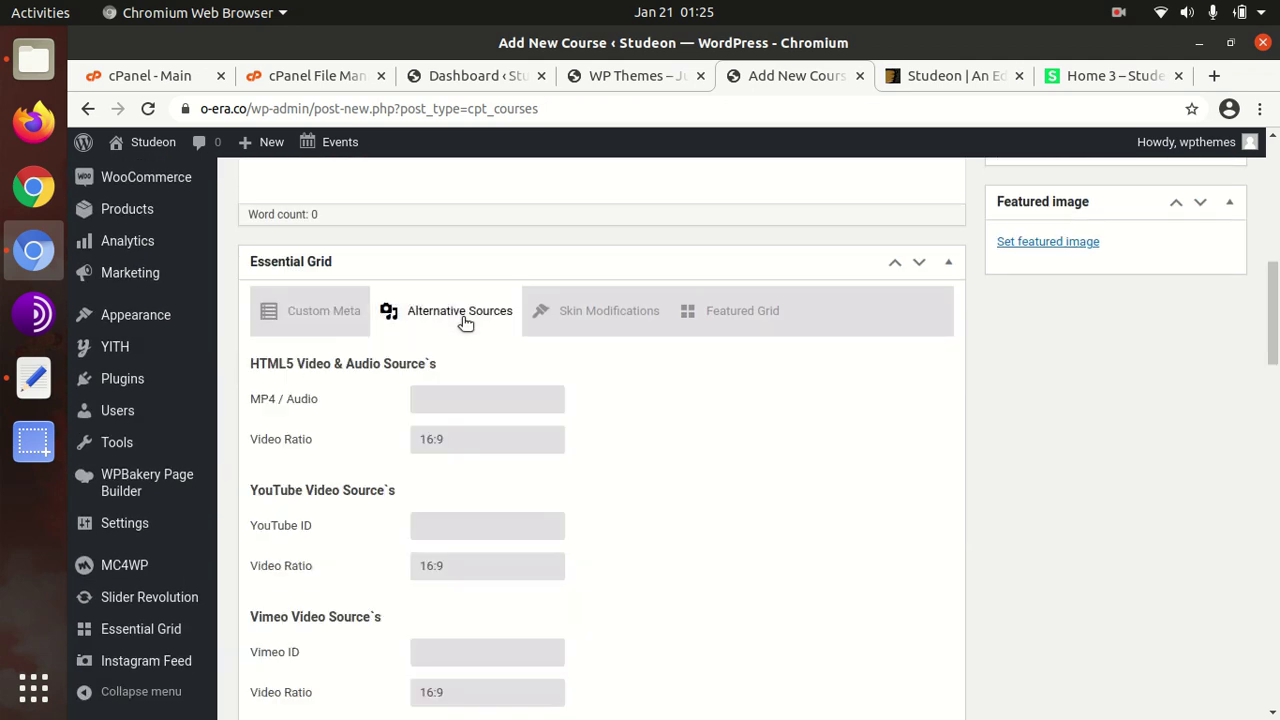
left_click(615, 314)
left_click(737, 316)
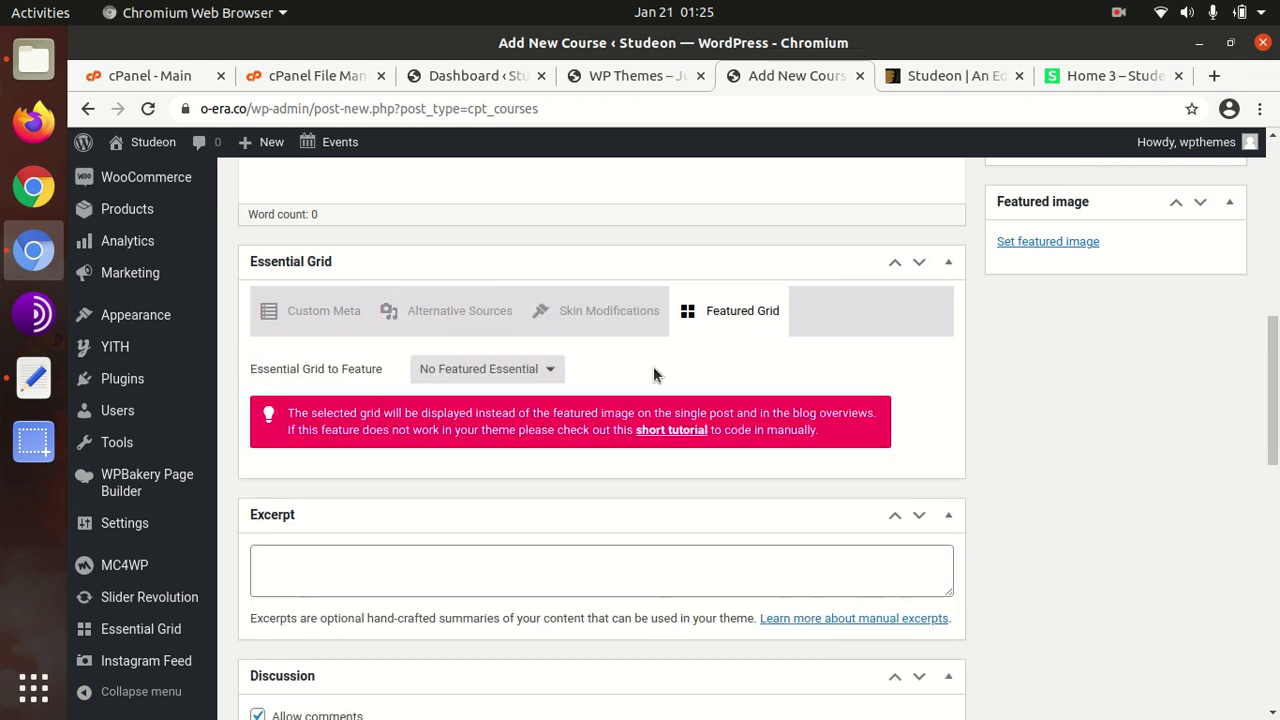
scroll(653, 366, "down", 10)
scroll(655, 373, "down", 8)
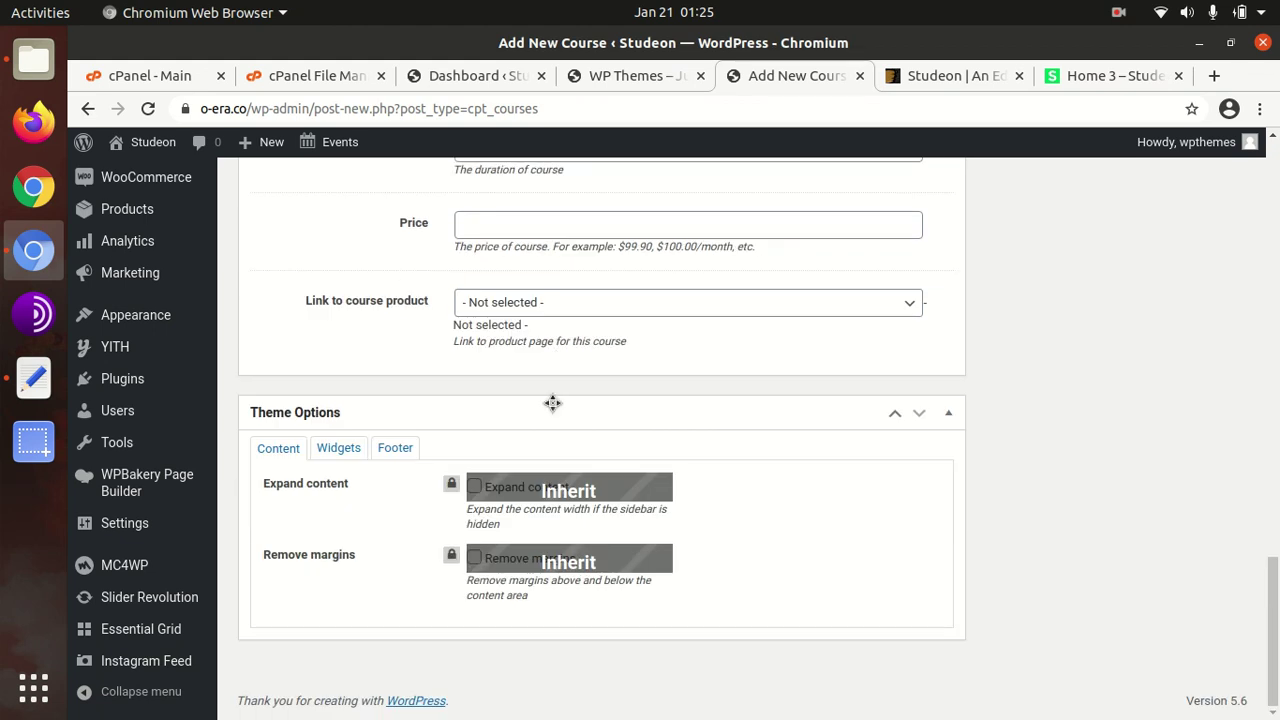
- Return to Essential Grid's Alternative Sources settings and examine the video, audio and image source fields
scroll(552, 402, "up", 12)
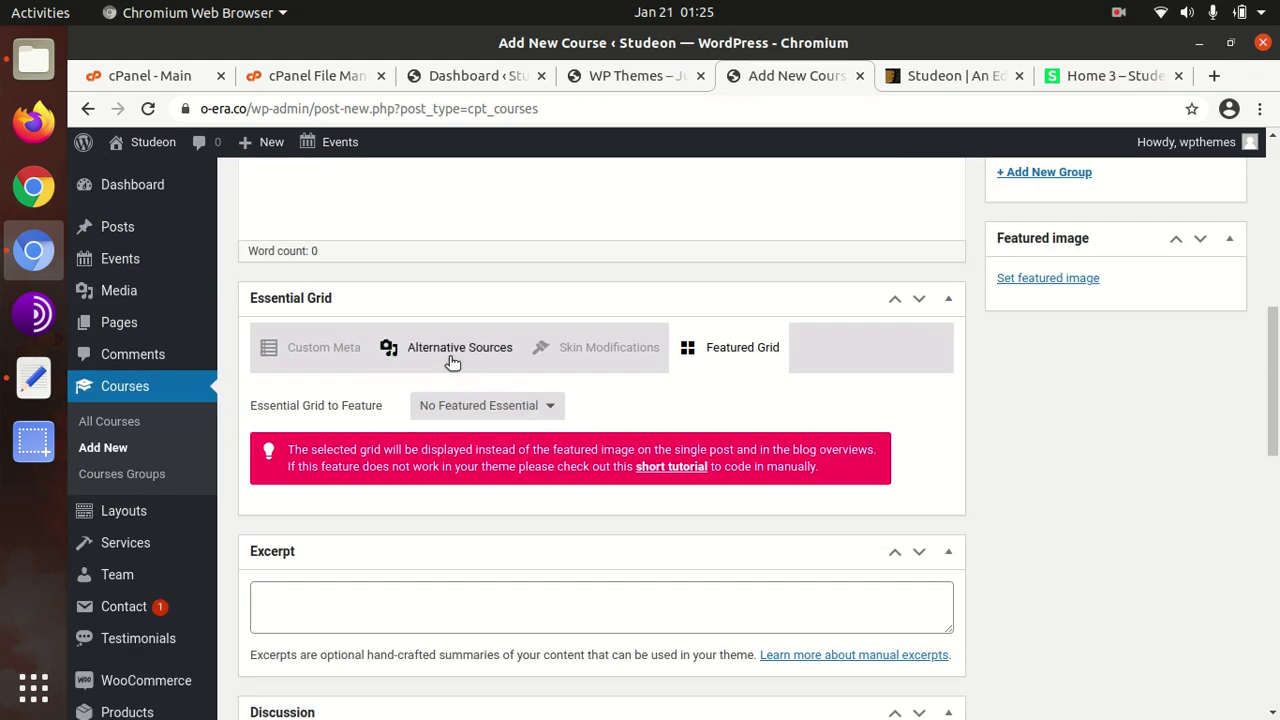
left_click(458, 355)
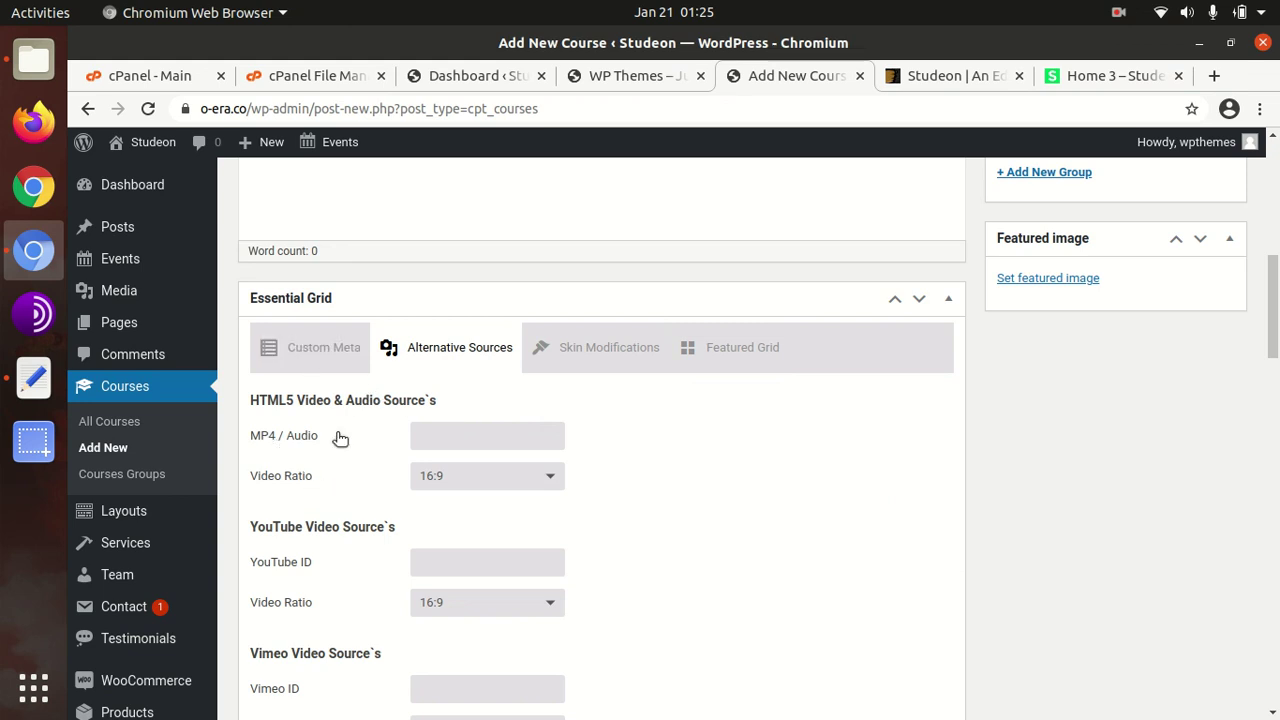
scroll(497, 485, "down", 3)
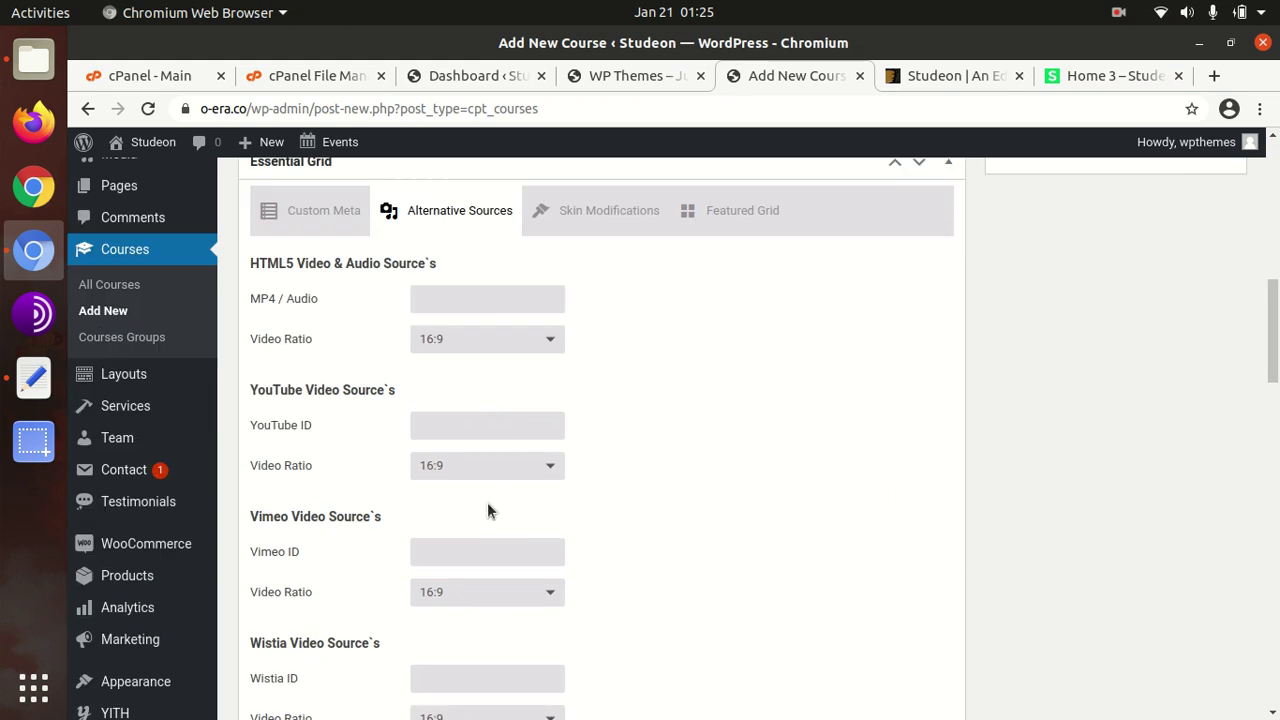
scroll(430, 510, "down", 3)
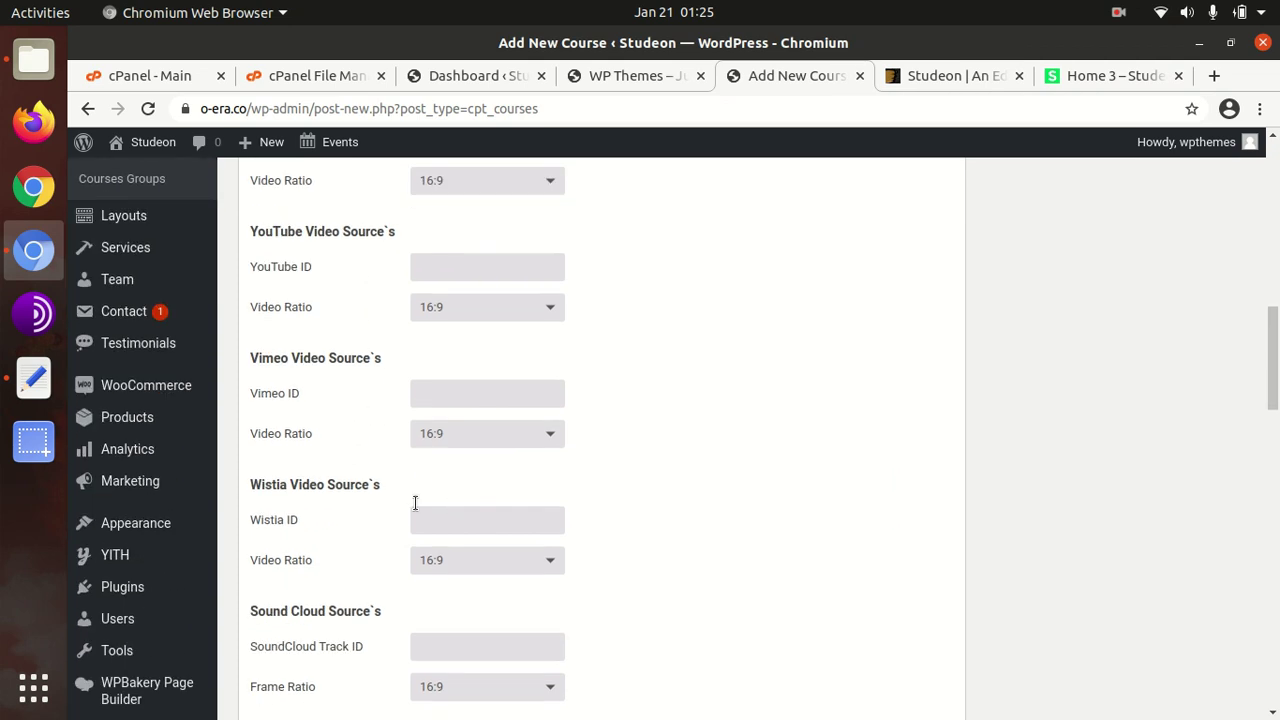
scroll(470, 435, "down", 4)
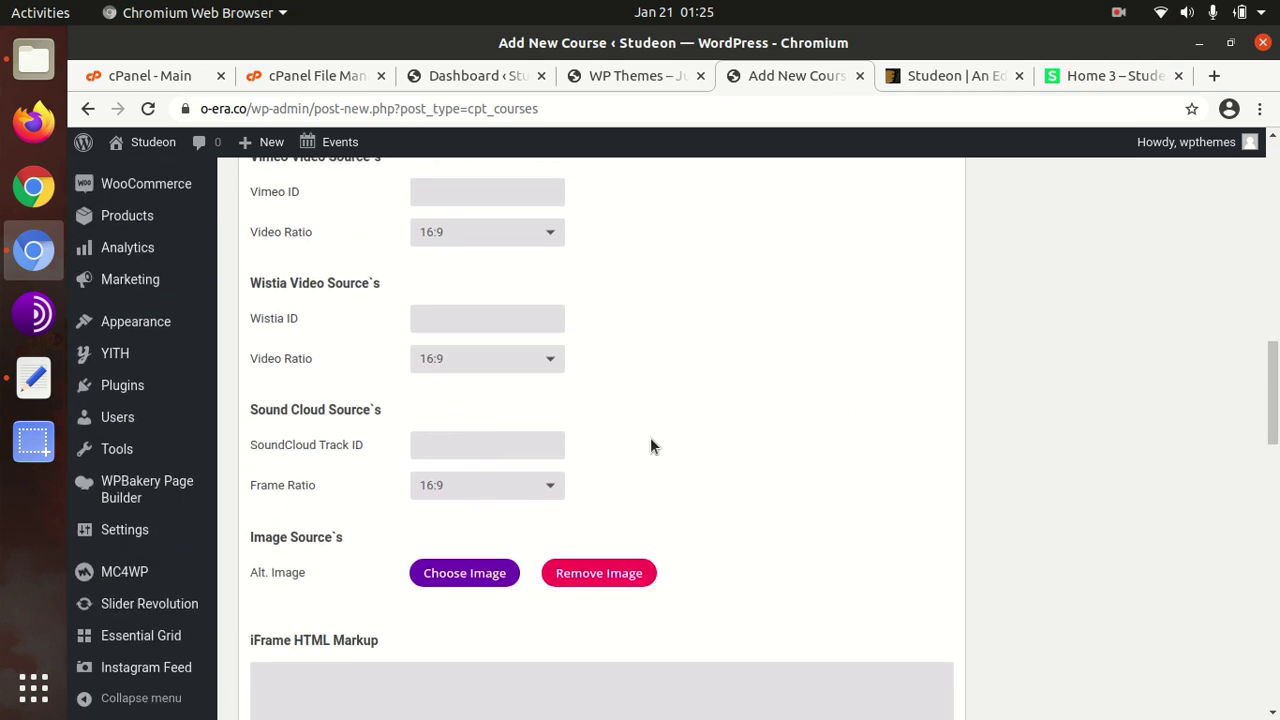
scroll(650, 437, "up", 10)
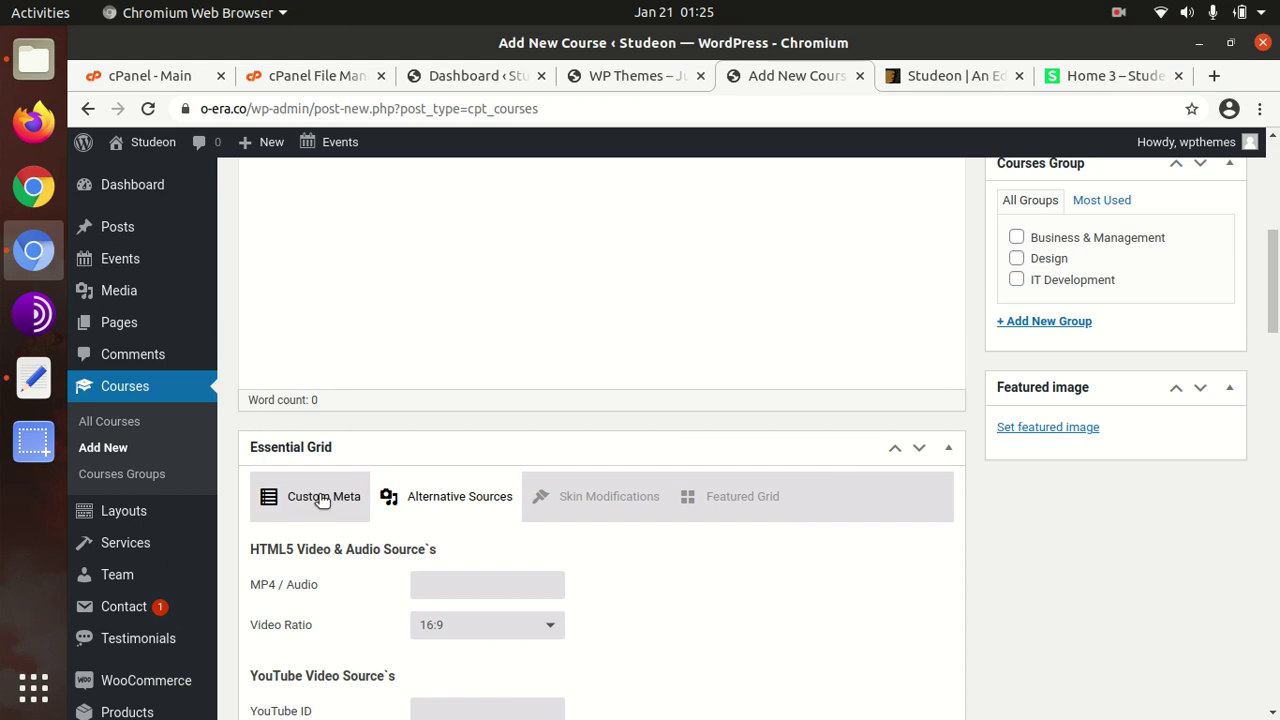
- Show Essential Grid's Custom Meta settings and recheck the new course's content editor and Courses Group options
left_click(319, 495)
scroll(549, 490, "up", 5)
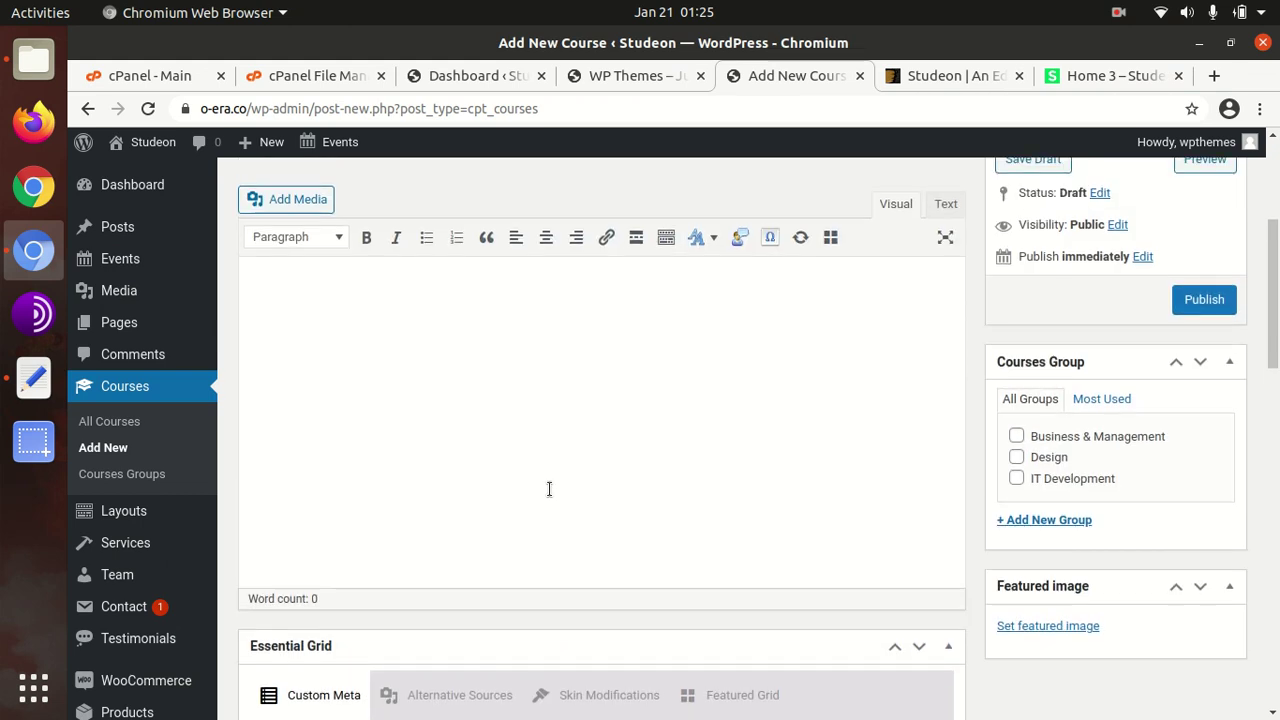
scroll(549, 490, "down", 3)
scroll(405, 556, "down", 3)
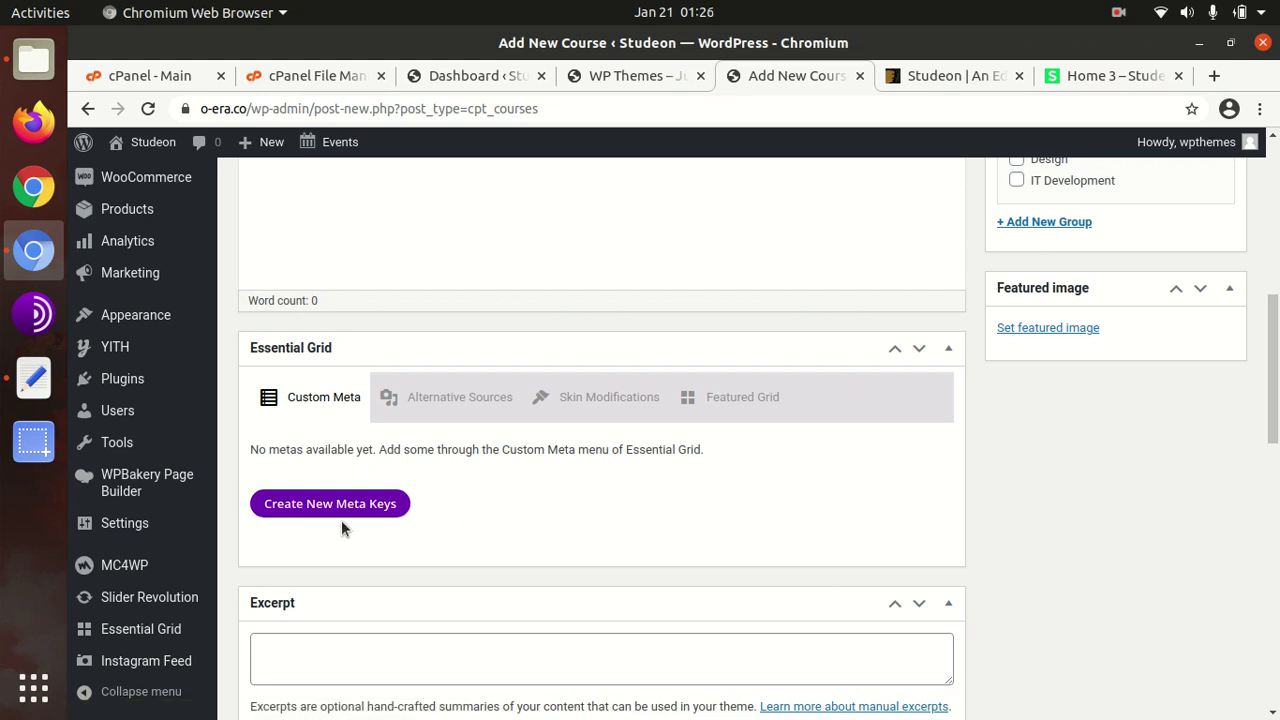
scroll(341, 520, "up", 4)
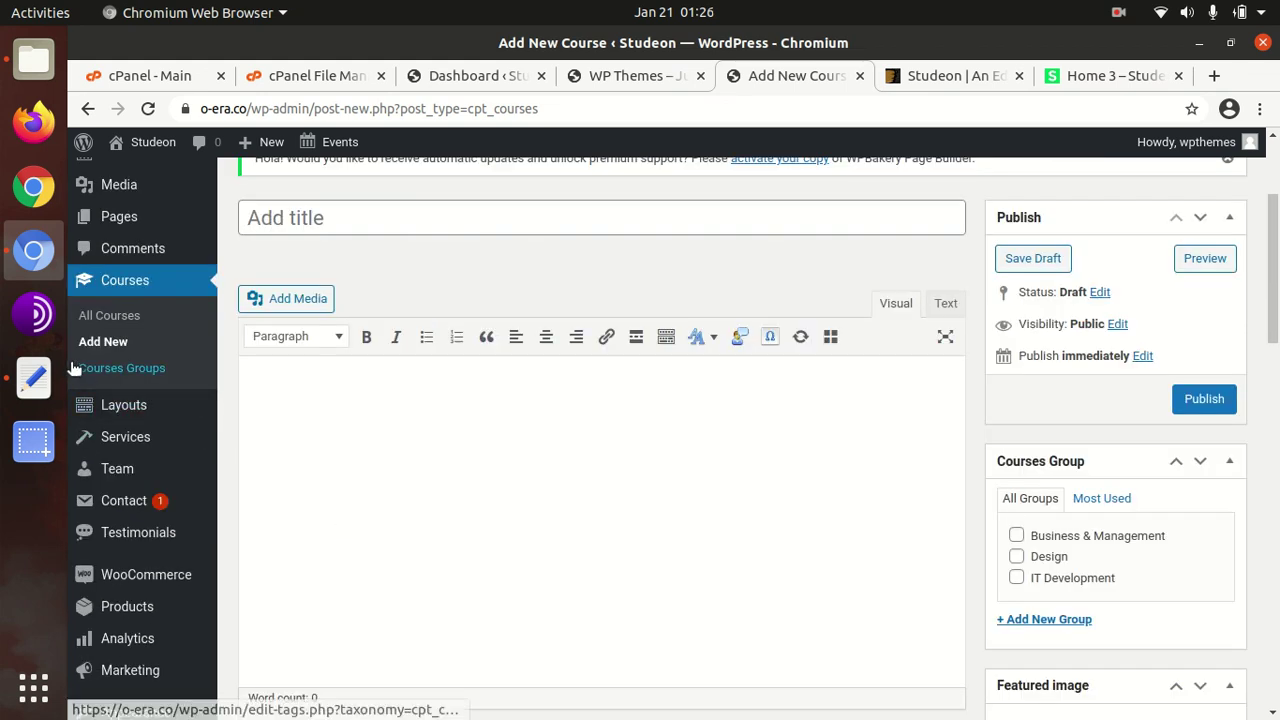
- Open the full Layouts list in a new browser tab and review the header, footer and custom layouts
mouse_move(90, 420)
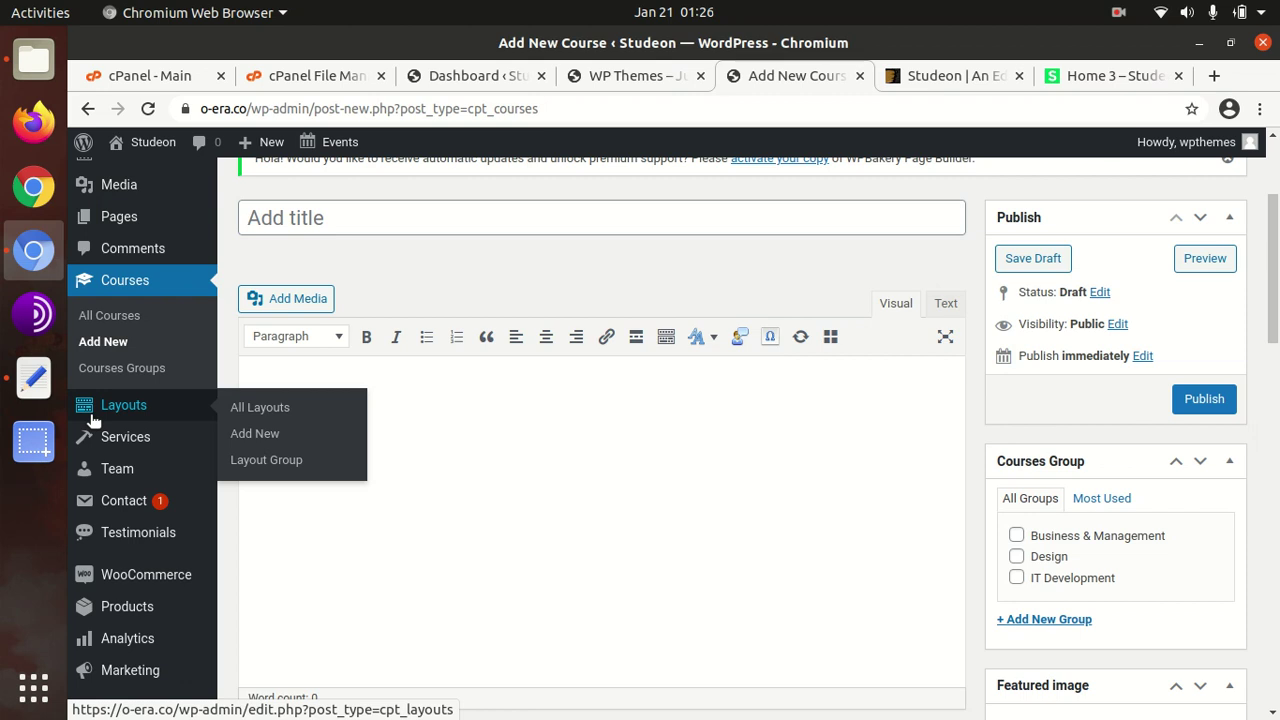
middle_click(243, 413)
left_click(793, 88)
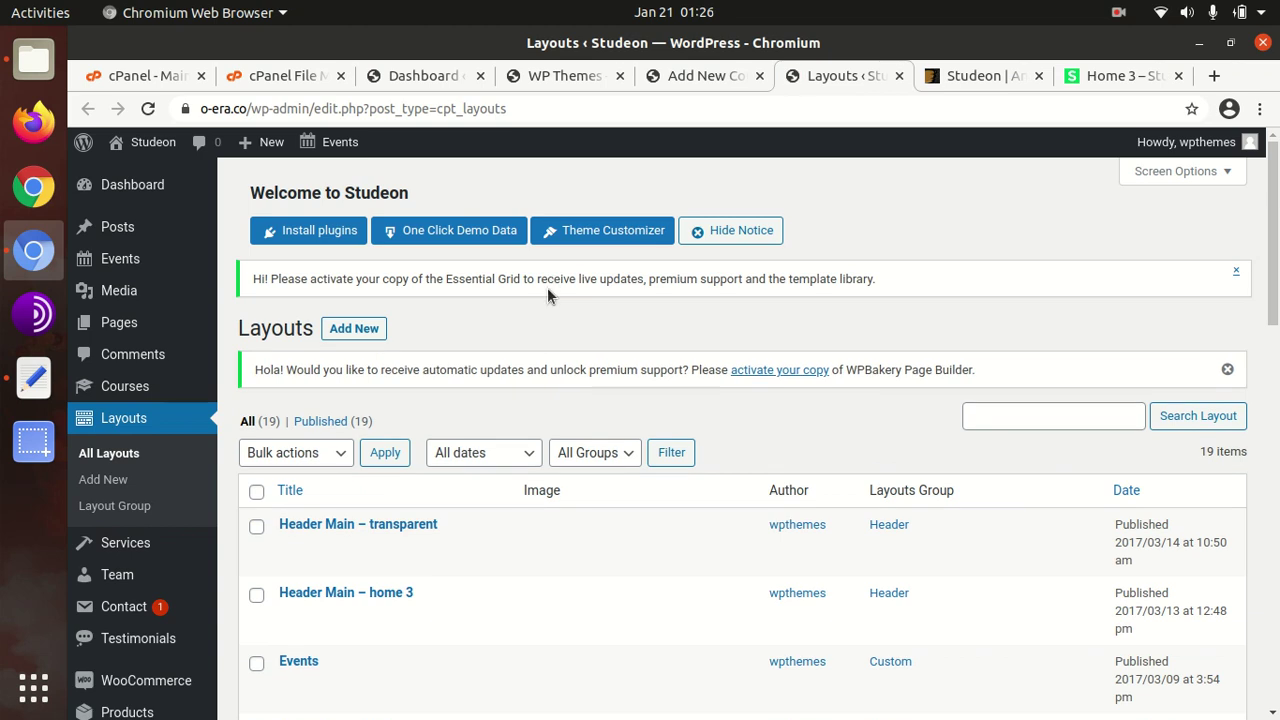
scroll(470, 357, "down", 5)
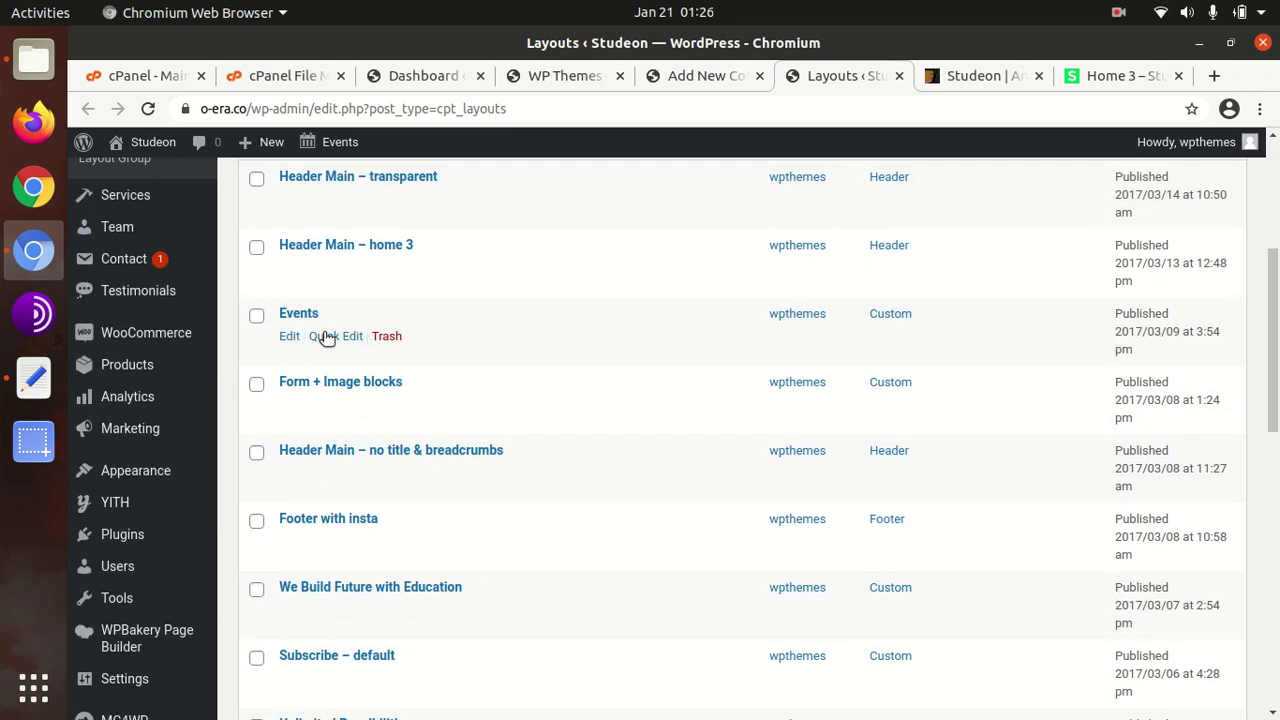
scroll(376, 391, "down", 3)
scroll(420, 414, "down", 10)
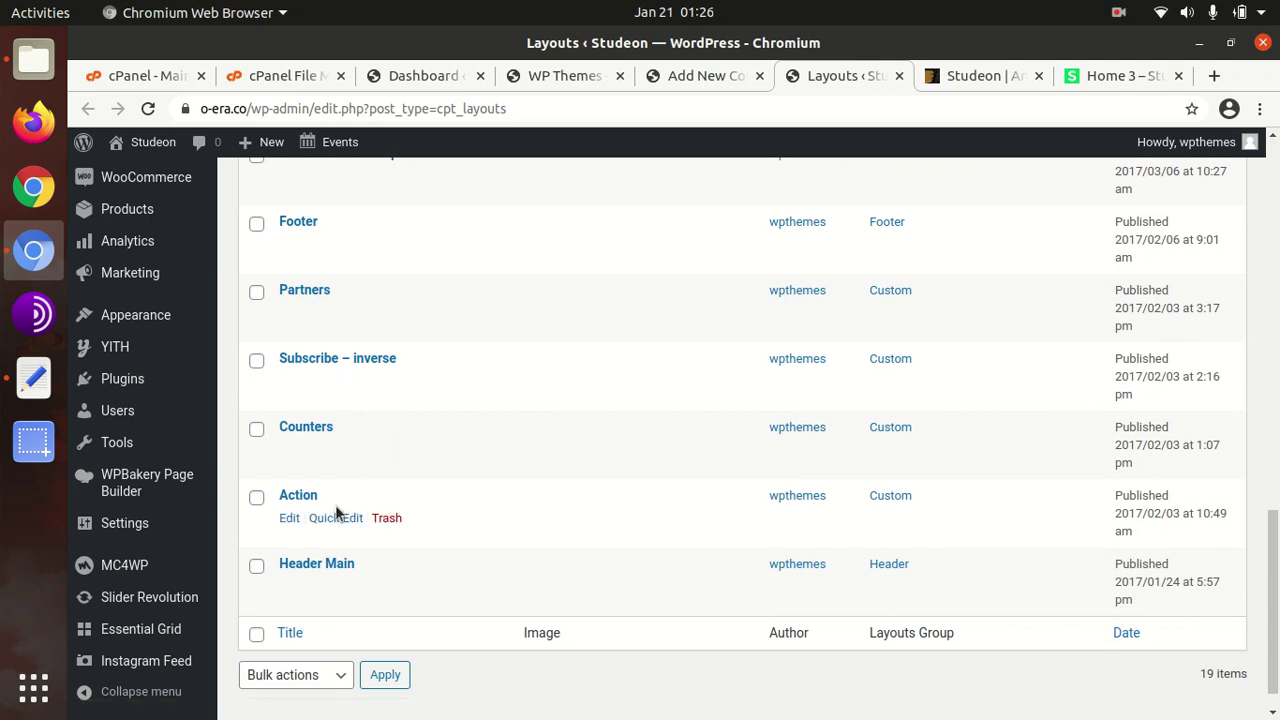
scroll(507, 425, "up", 3)
scroll(507, 425, "up", 4)
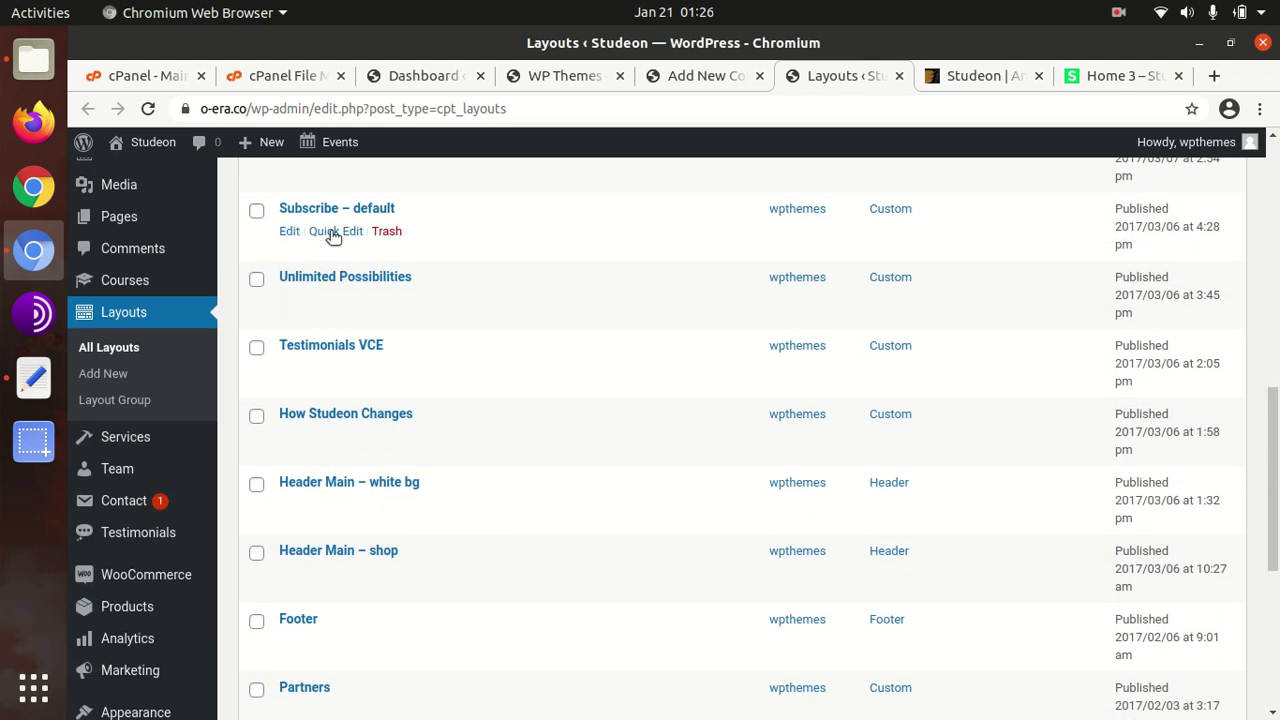
scroll(425, 273, "down", 3)
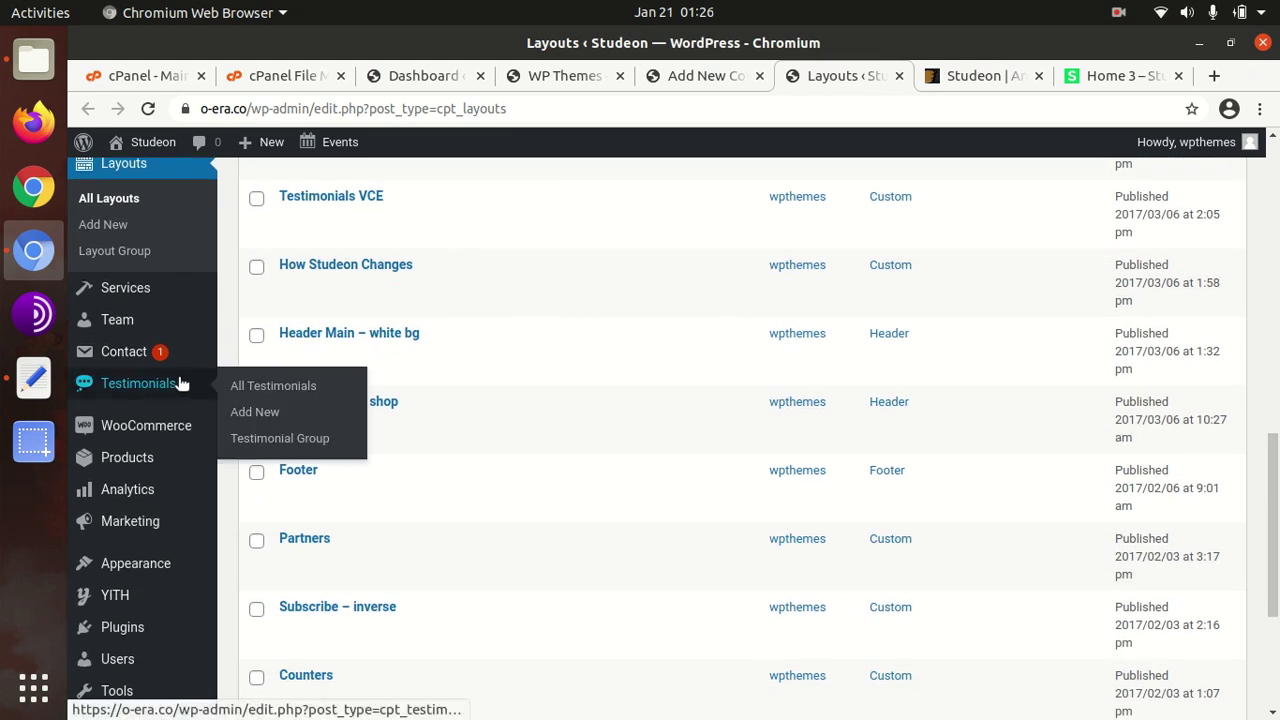
- Open the full Services list in a new browser tab, close the Layouts tab and review the services
mouse_move(117, 298)
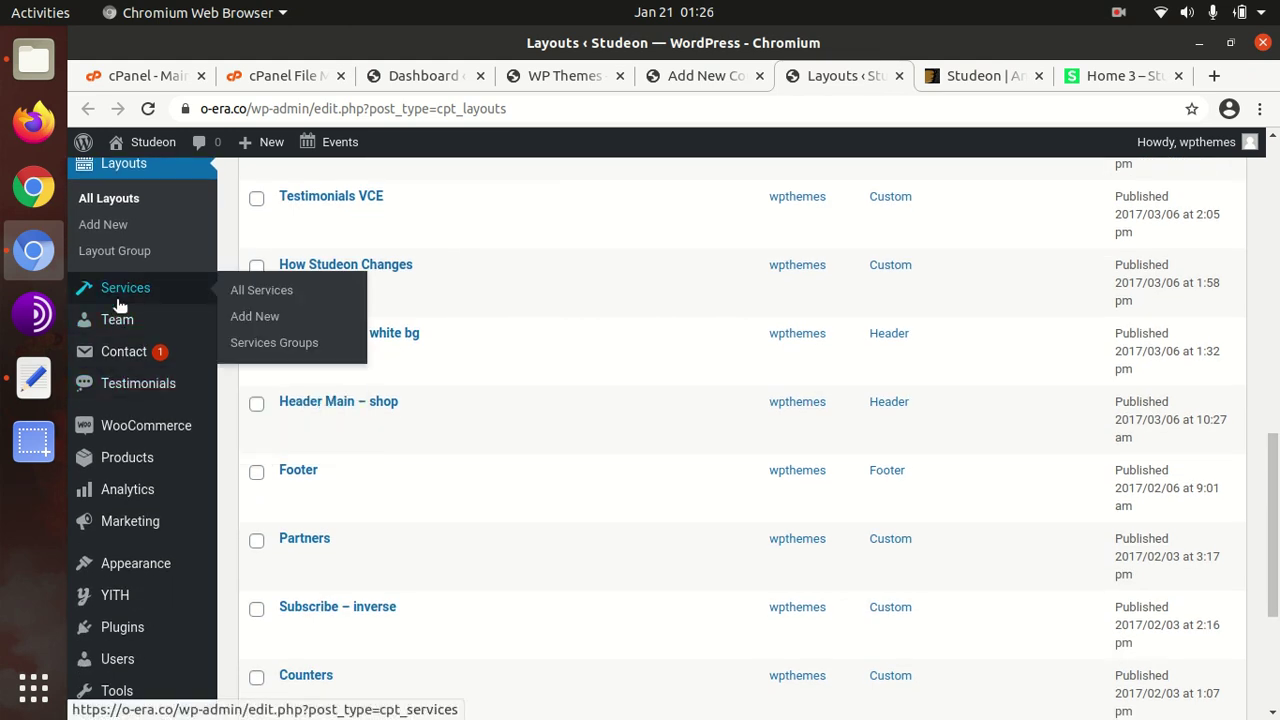
middle_click(258, 290)
left_click(830, 75)
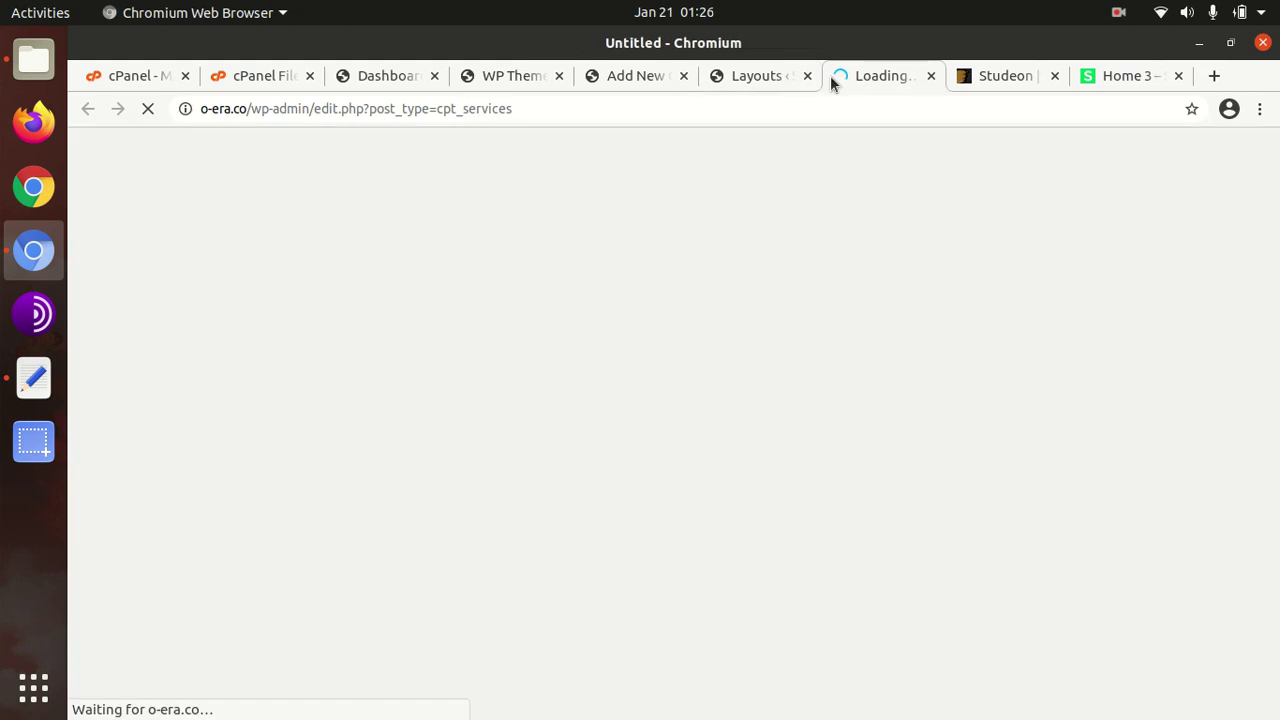
left_click(806, 75)
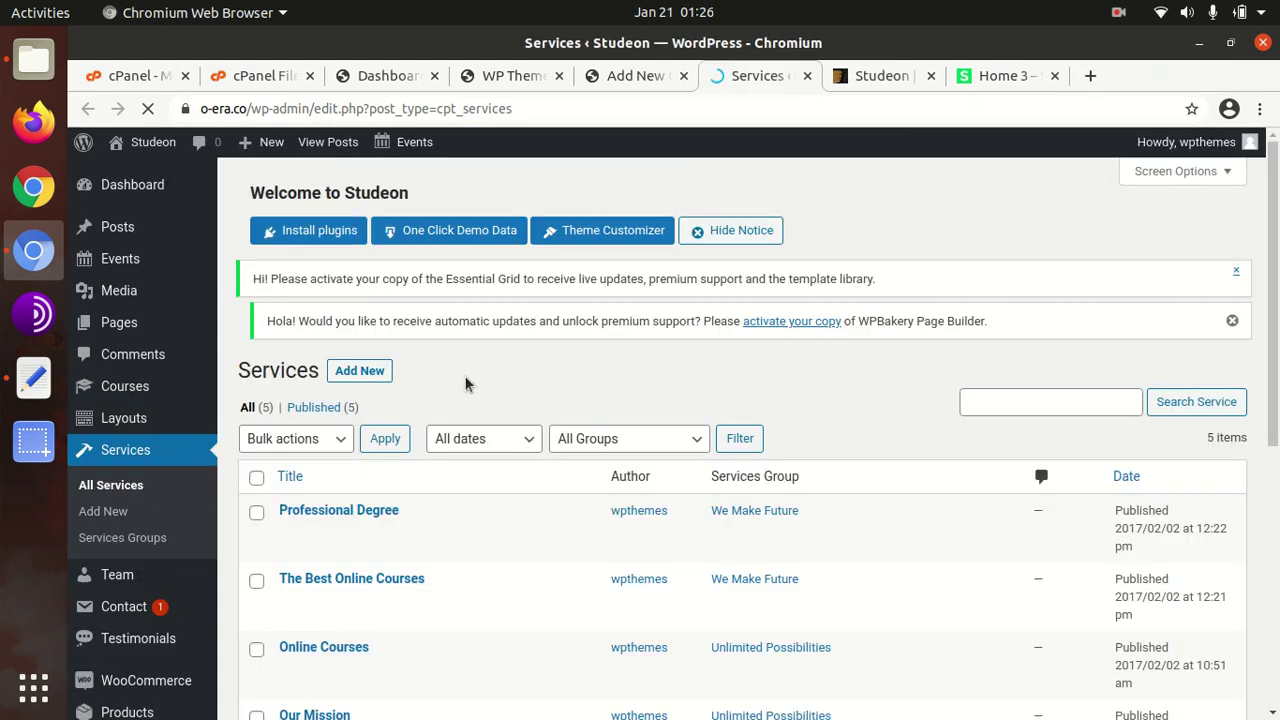
scroll(465, 383, "down", 5)
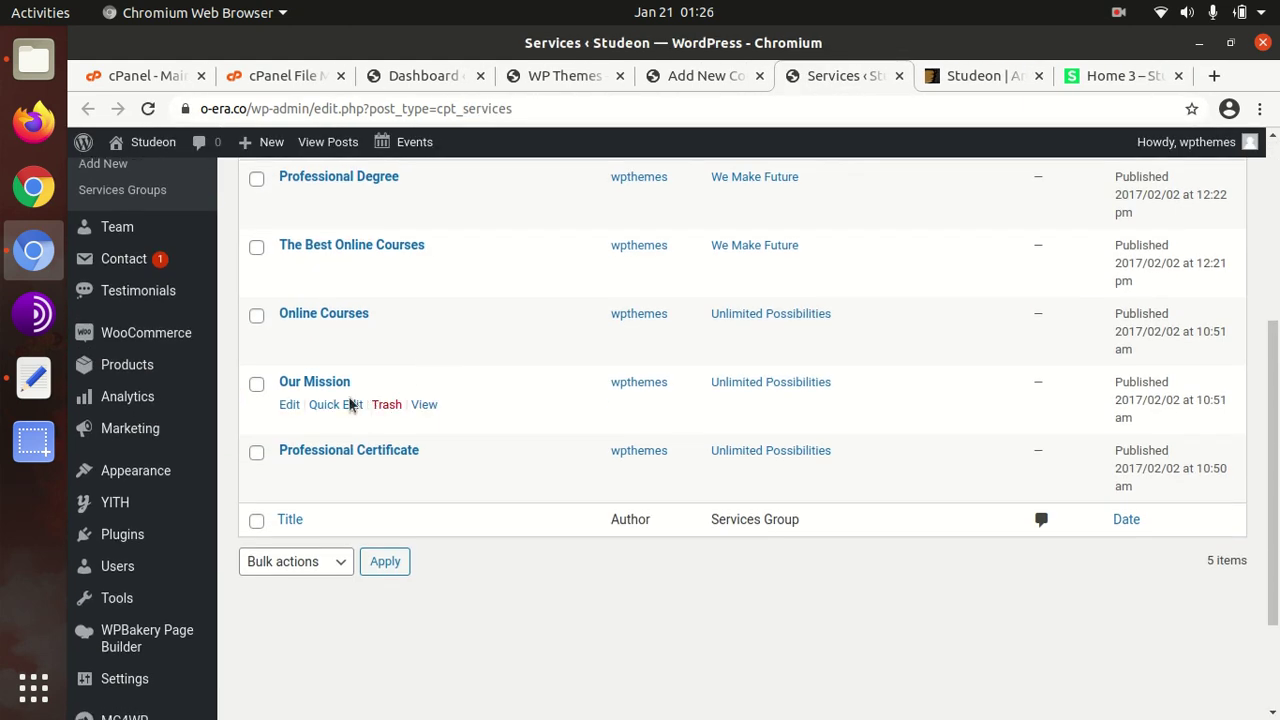
scroll(350, 404, "up", 4)
scroll(130, 470, "down", 1)
- Open the full Team list in a new browser tab and review the team members
mouse_move(137, 480)
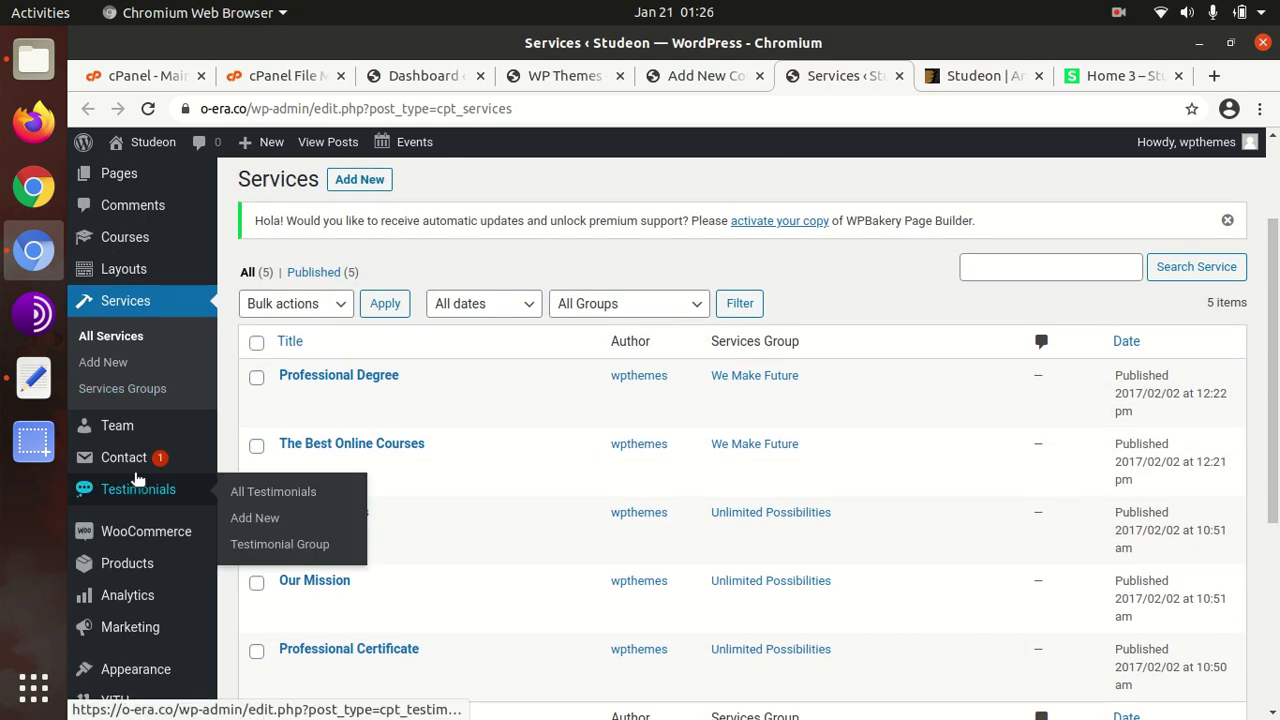
mouse_move(128, 437)
middle_click(253, 430)
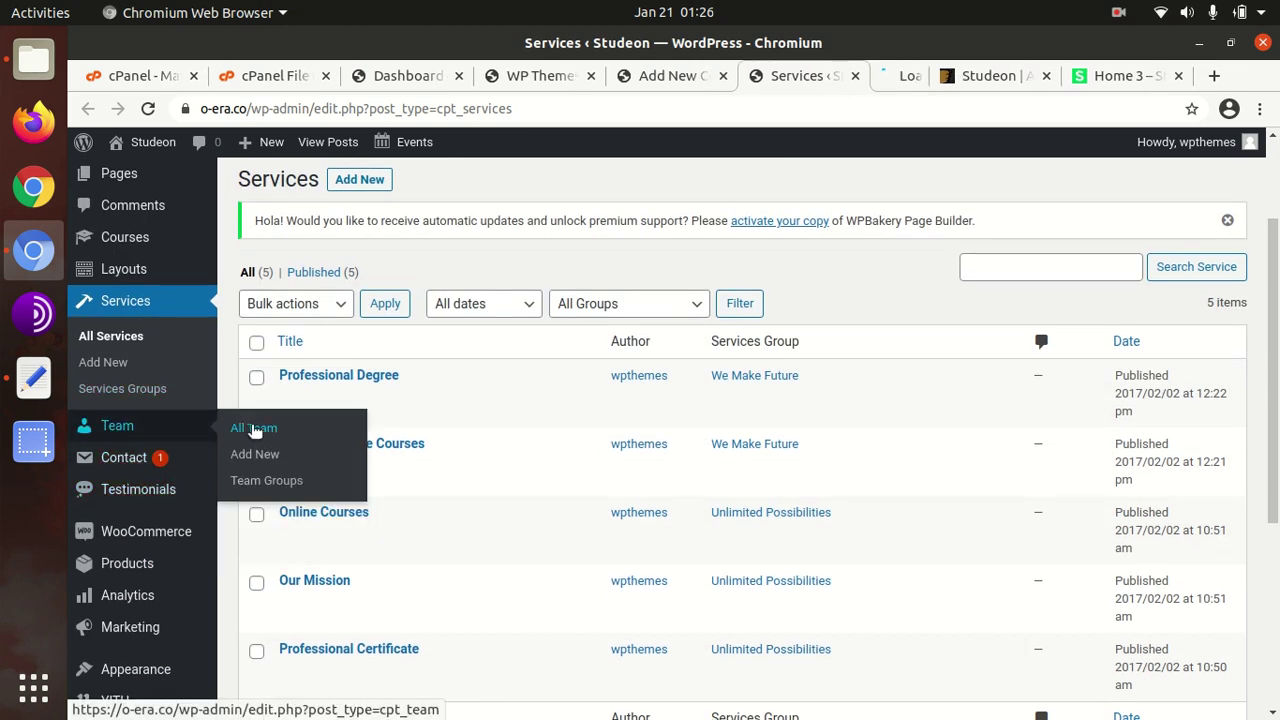
left_click(880, 75)
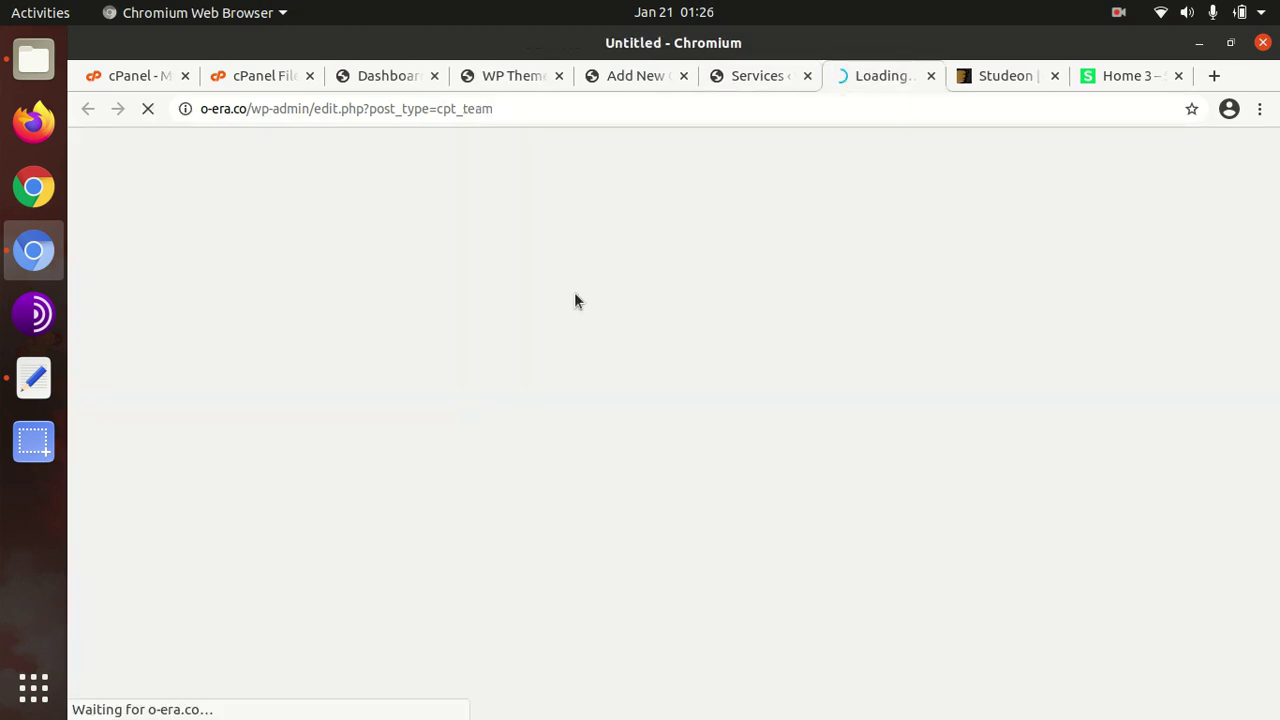
scroll(492, 380, "down", 3)
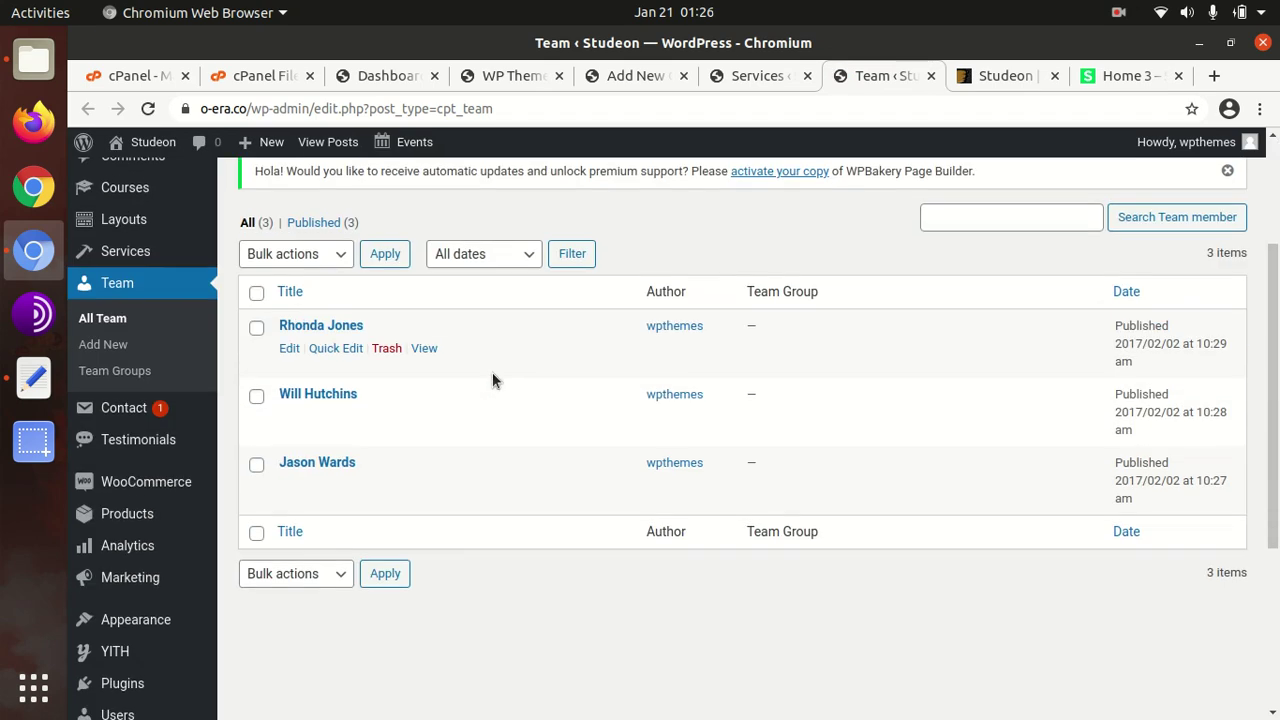
scroll(492, 380, "down", 3)
- Return to the Services list and look over the remaining dashboard sections from Contact and Testimonials down to Essential Grid and Instagram Feed
left_click(768, 80)
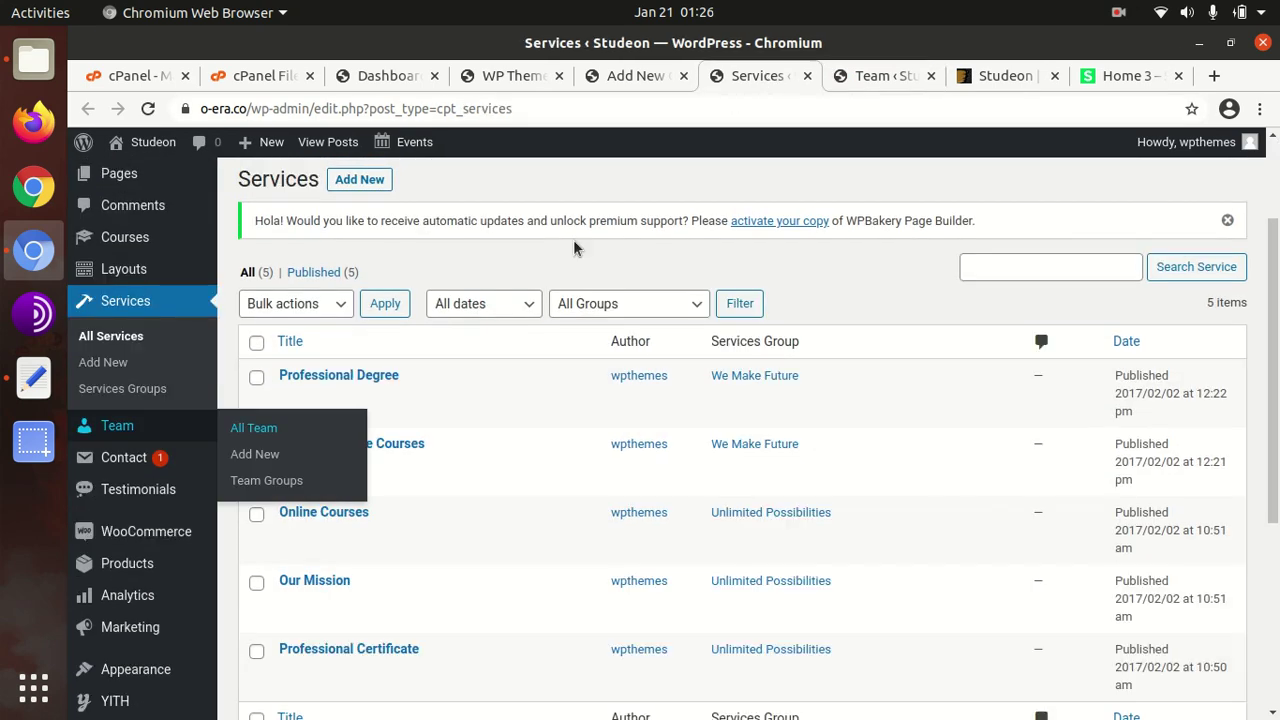
mouse_move(152, 462)
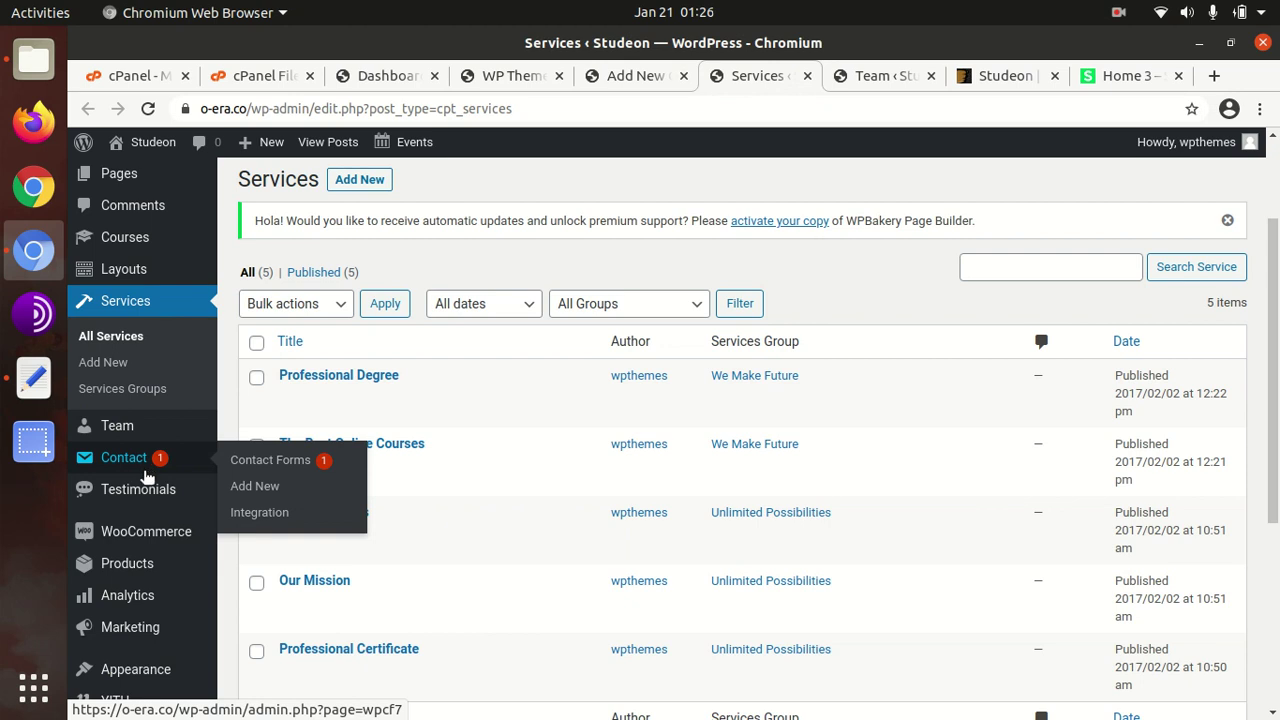
mouse_move(149, 498)
scroll(167, 495, "down", 3)
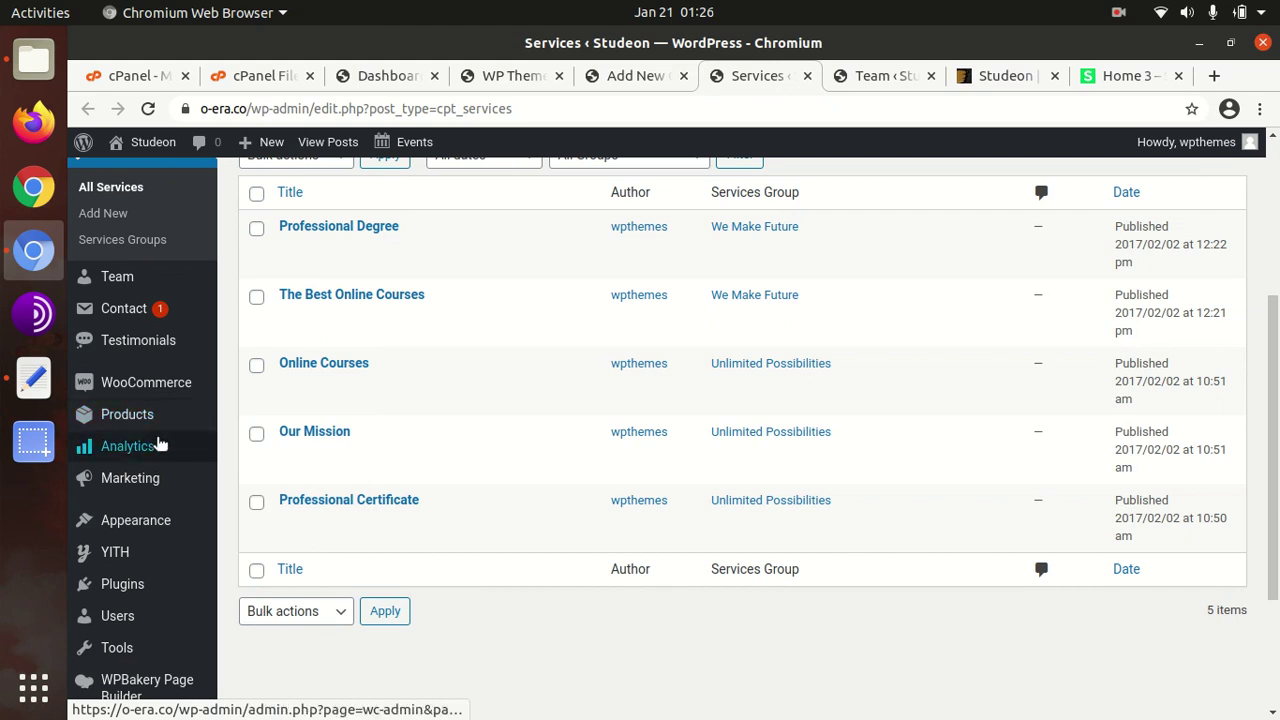
scroll(170, 482, "down", 1)
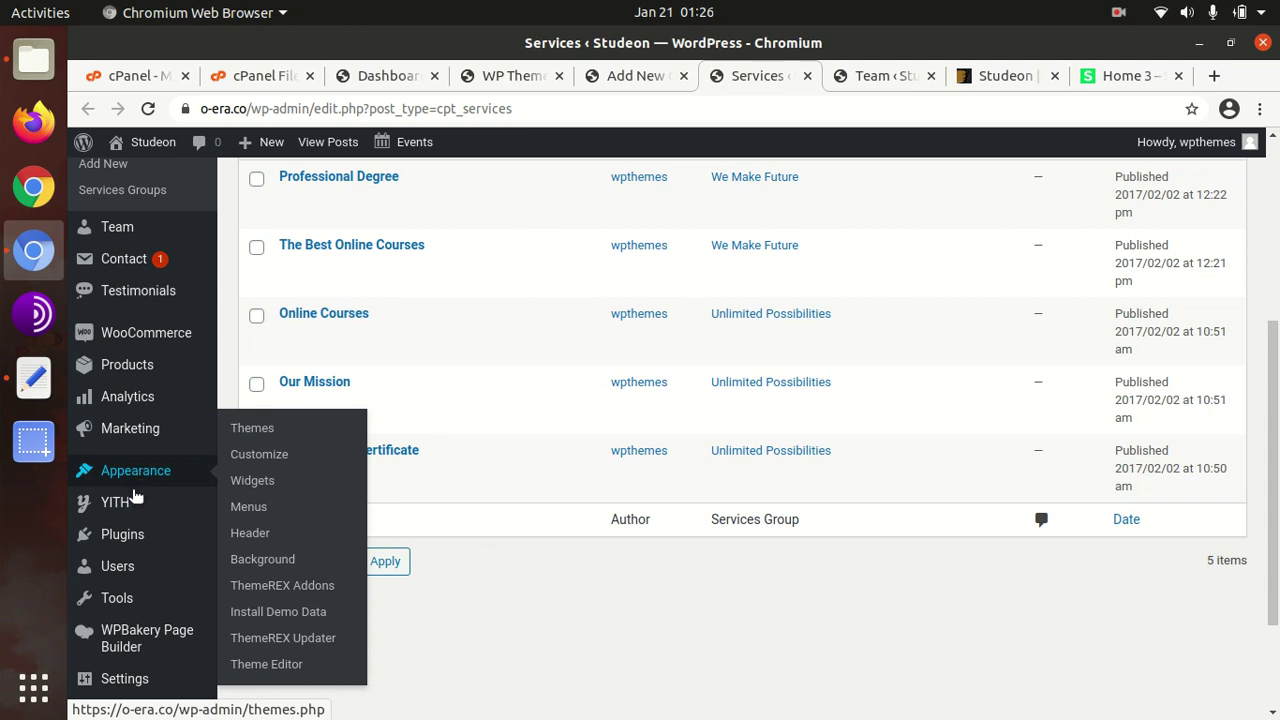
scroll(136, 497, "down", 3)
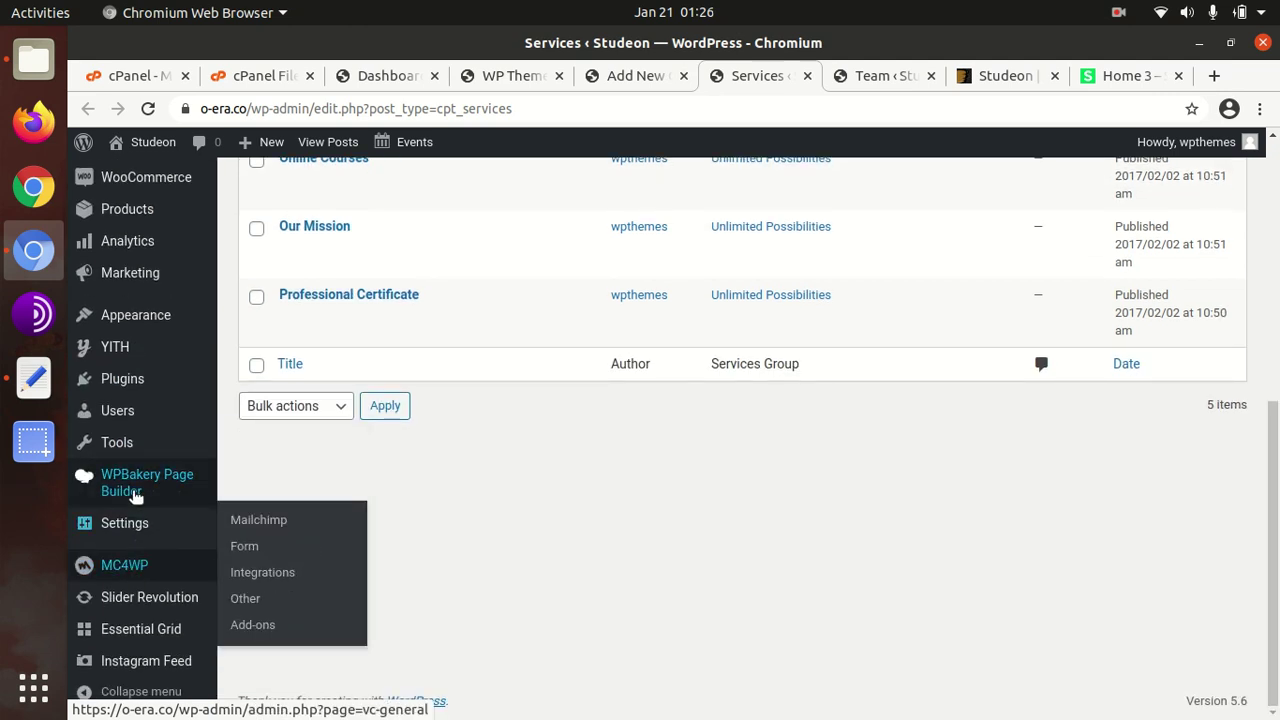
mouse_move(200, 622)
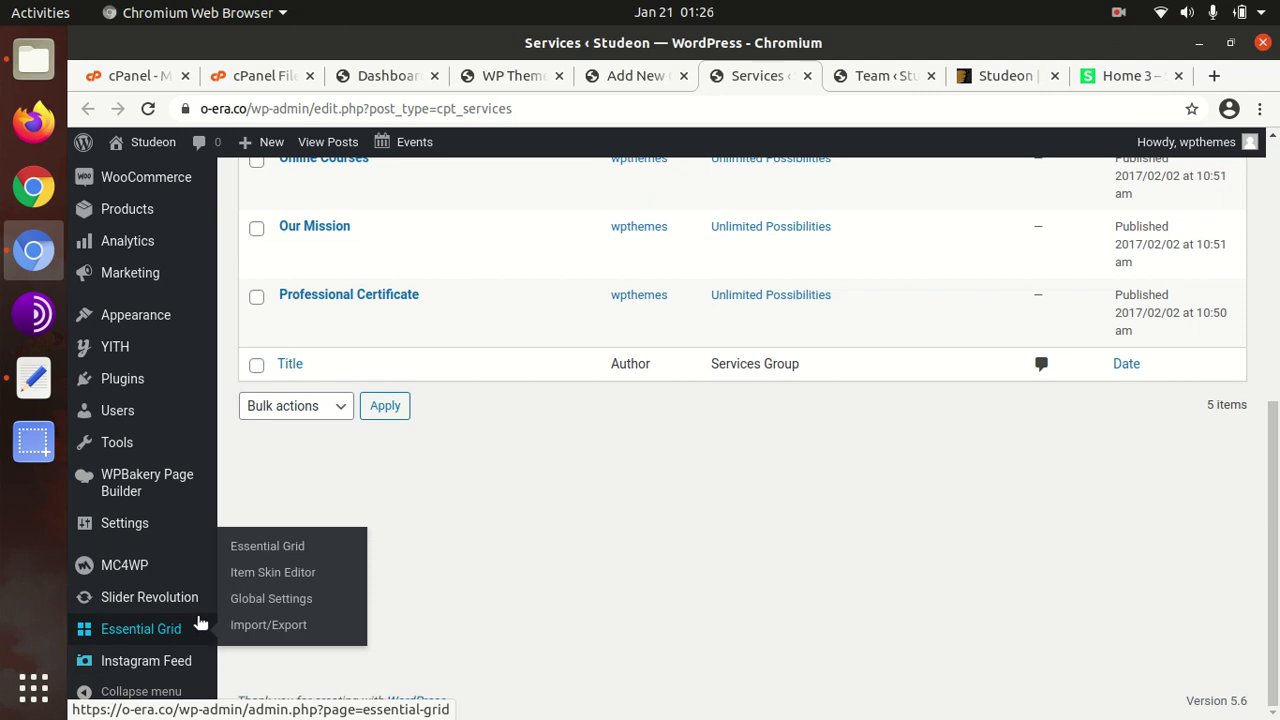
scroll(160, 568, "up", 2)
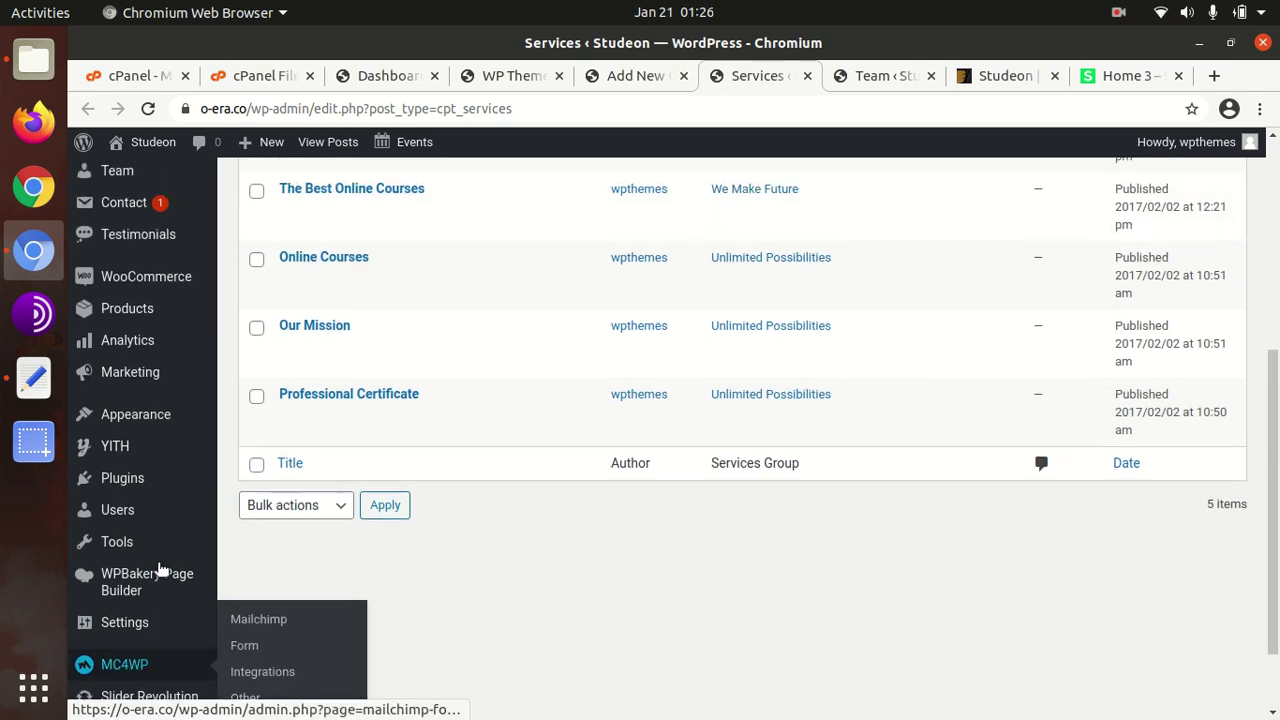
- Open the ThemeREX Addons settings in a new browser tab and launch the Theme Customizer from there
mouse_move(130, 427)
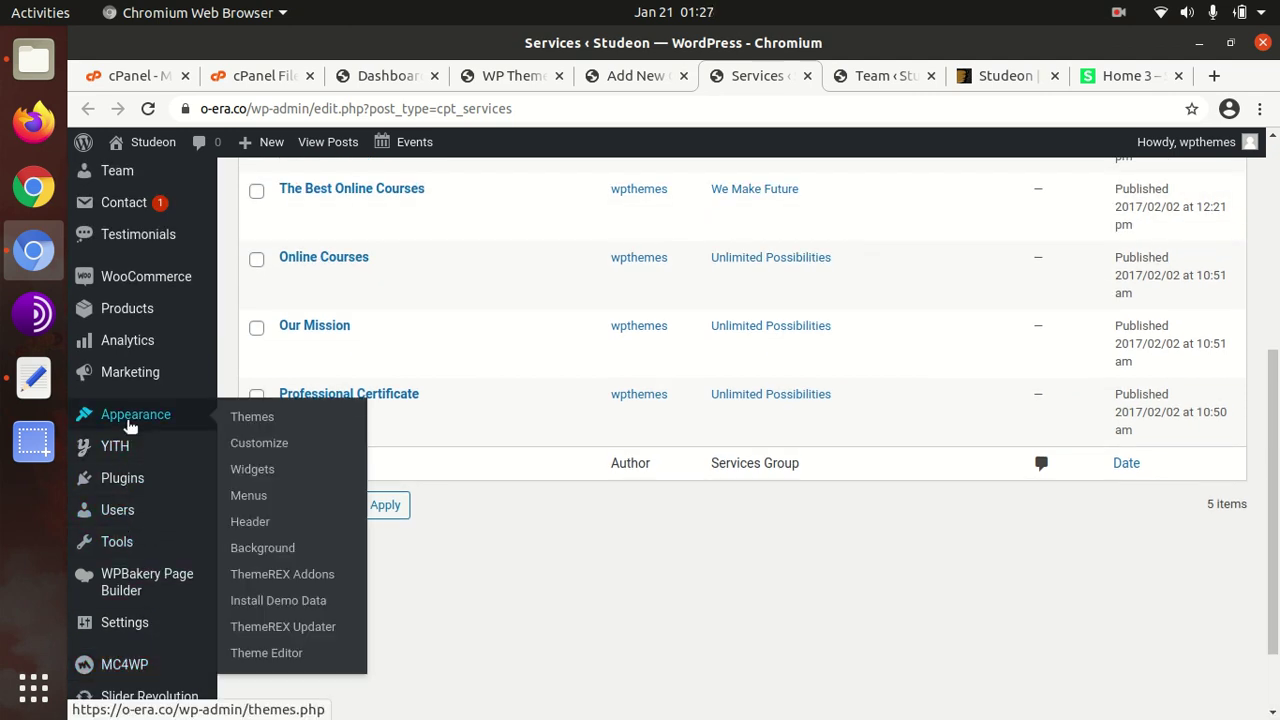
middle_click(272, 576)
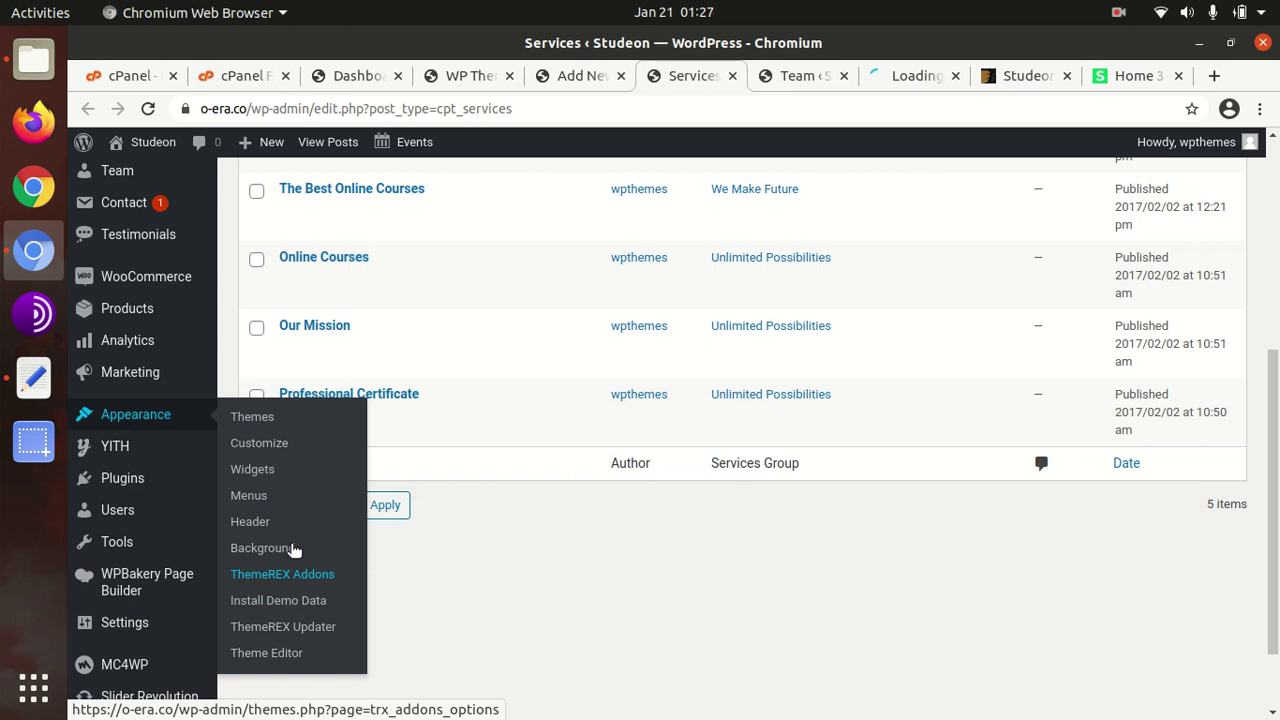
left_click(904, 80)
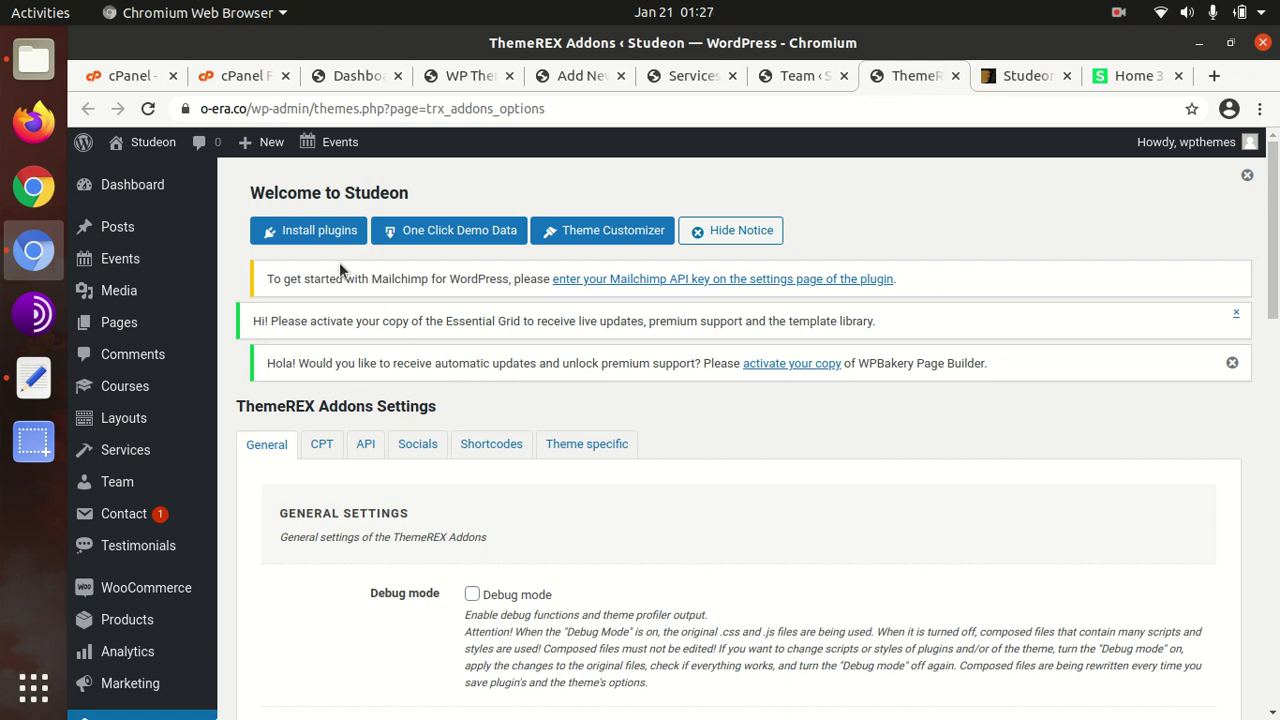
left_click(595, 232)
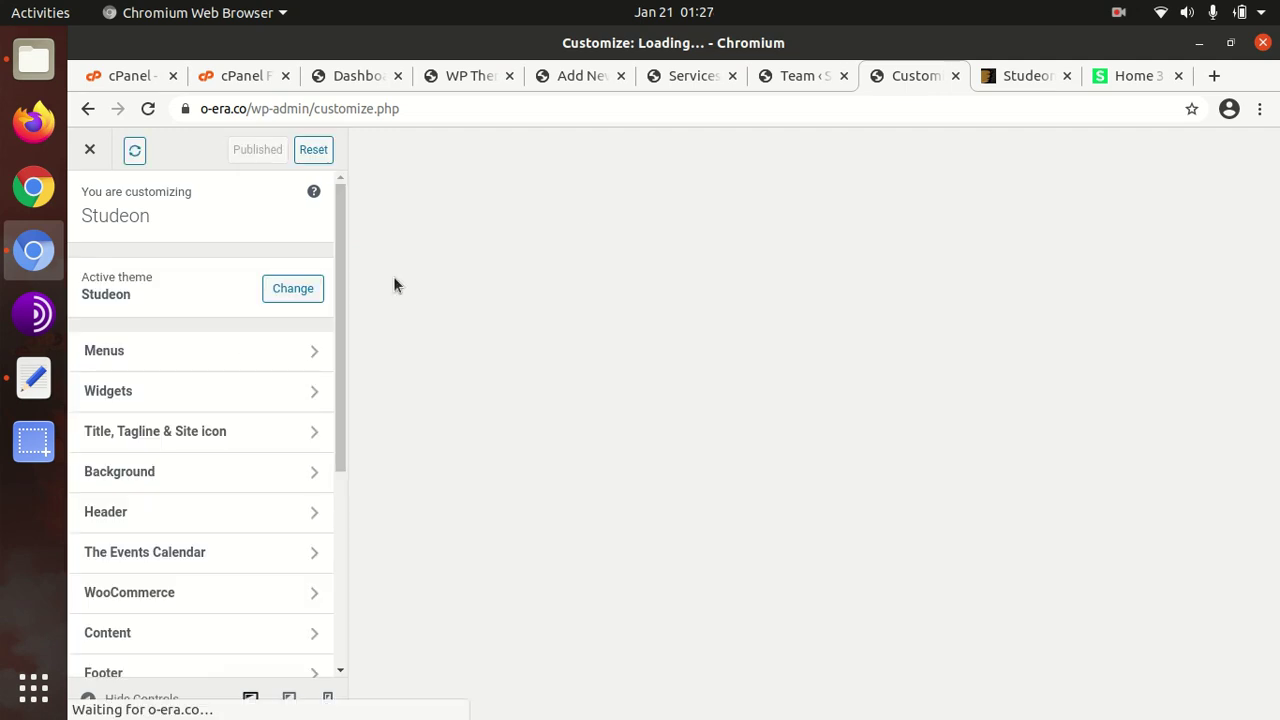
- Examine the Customizer's Menus, Widgets and Title, Tagline & Site icon sections, returning to the main section list
scroll(318, 365, "down", 2)
scroll(260, 397, "up", 2)
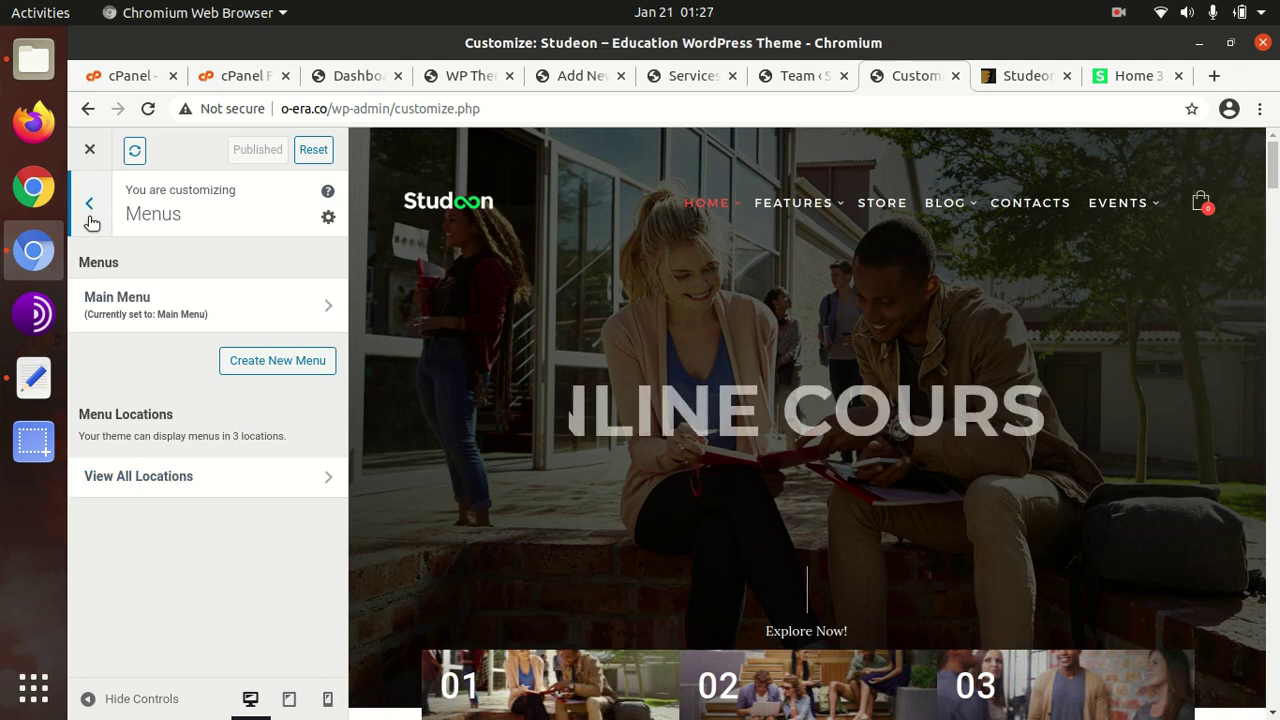
left_click(91, 220)
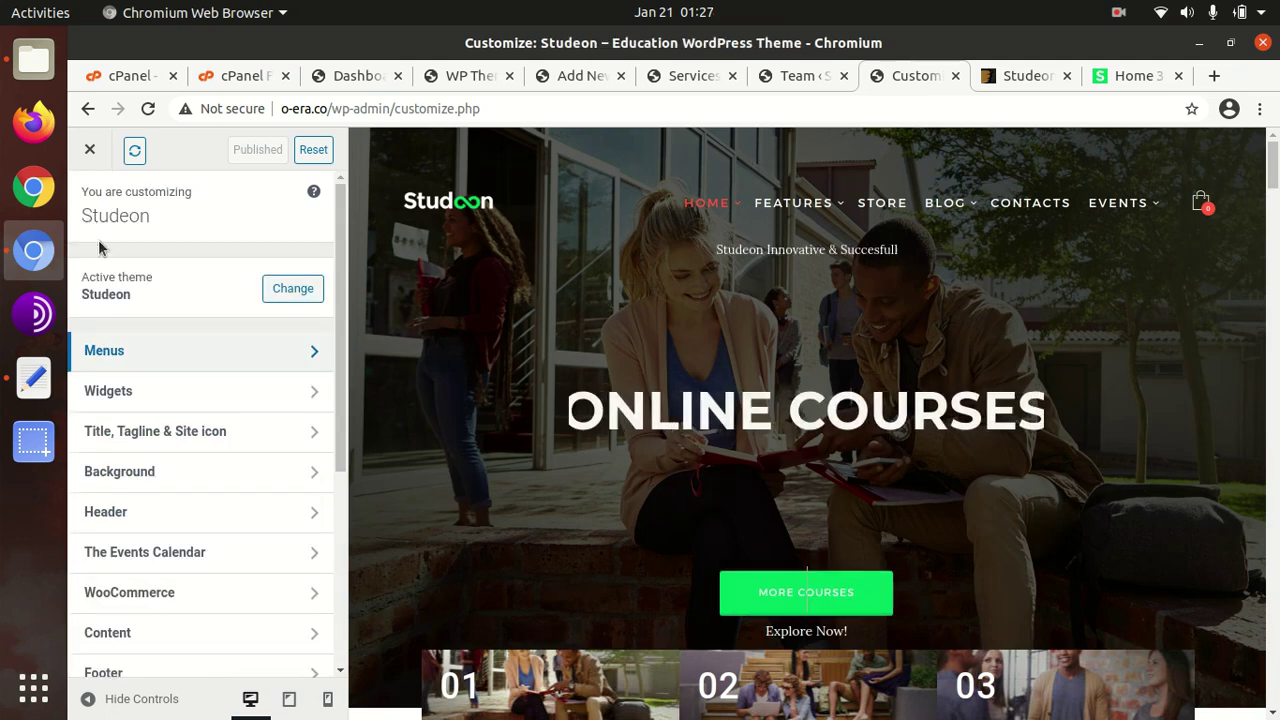
left_click(143, 398)
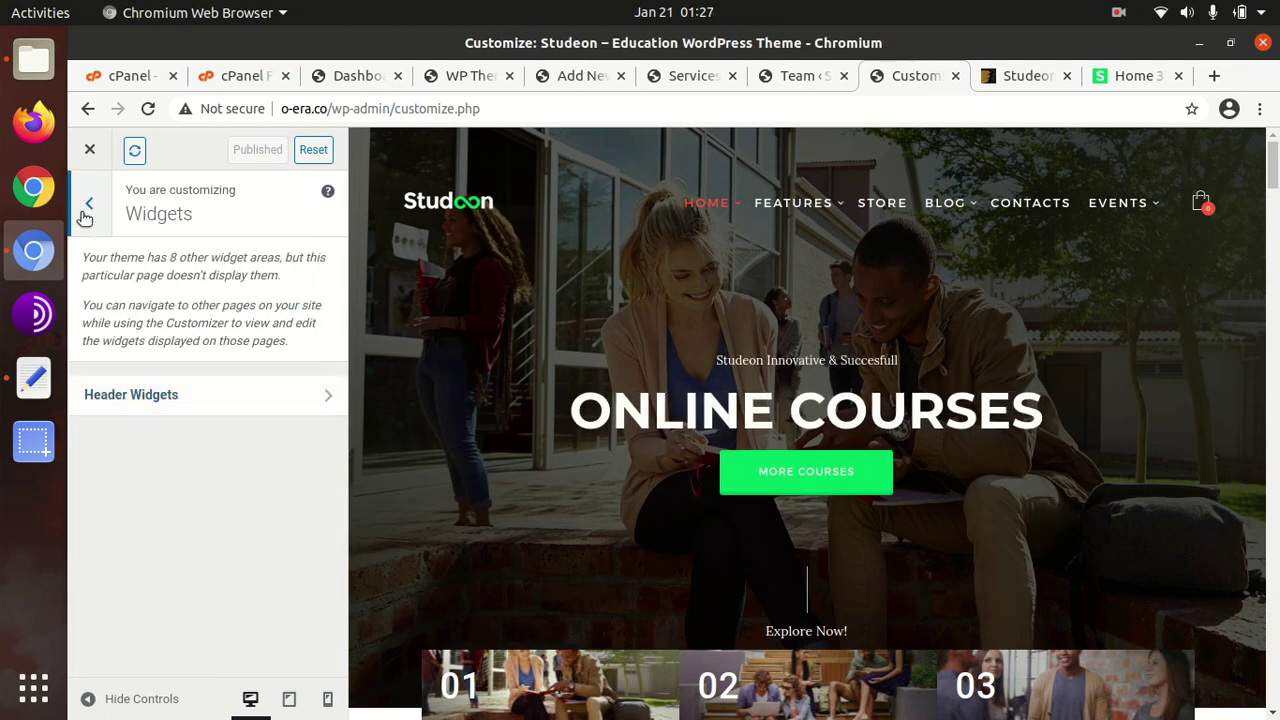
left_click(86, 208)
left_click(144, 432)
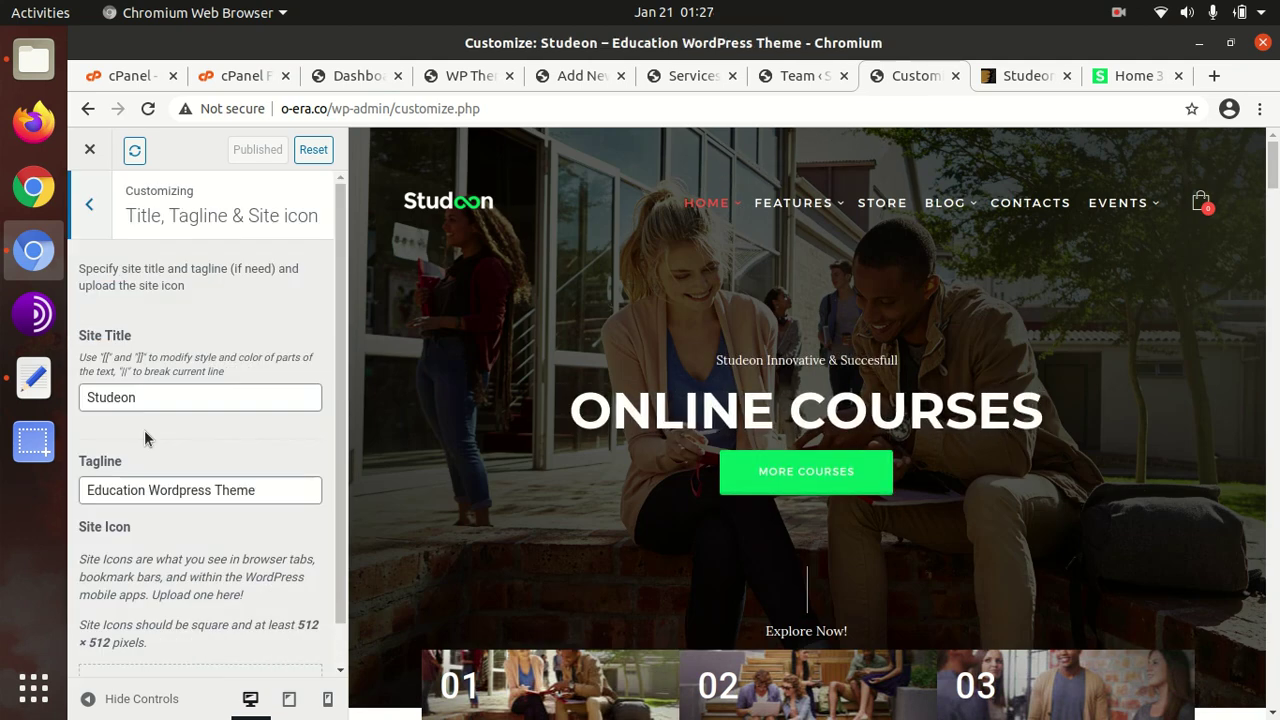
scroll(170, 480, "down", 1)
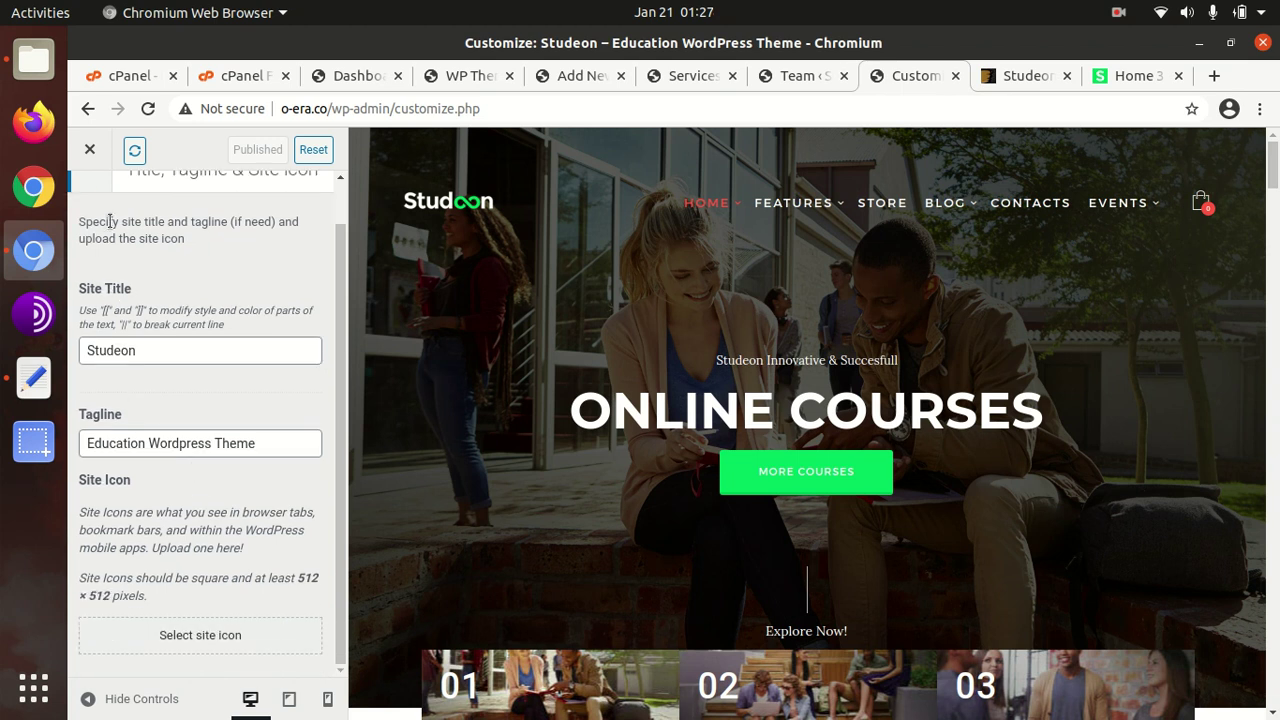
scroll(98, 280, "up", 1)
left_click(82, 207)
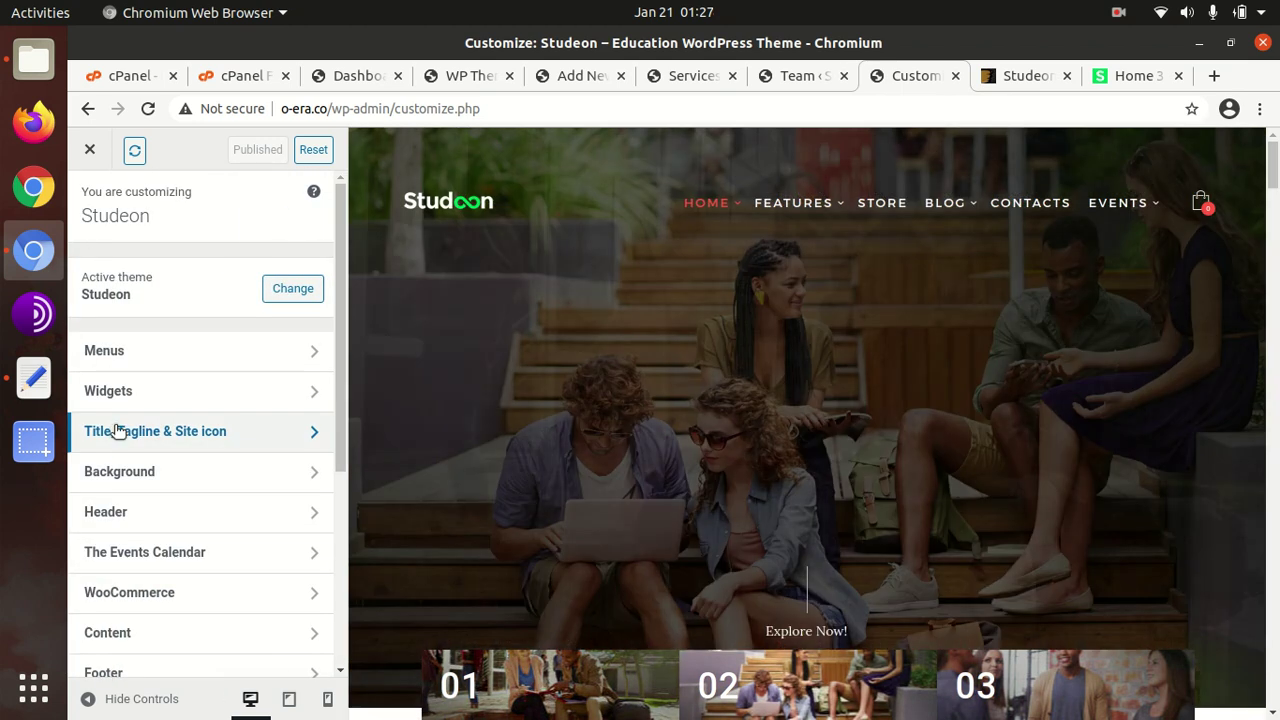
- Examine the Customizer's Header settings, including header video, image, color schemes and logo images, and return to the section list
left_click(140, 520)
scroll(214, 471, "down", 5)
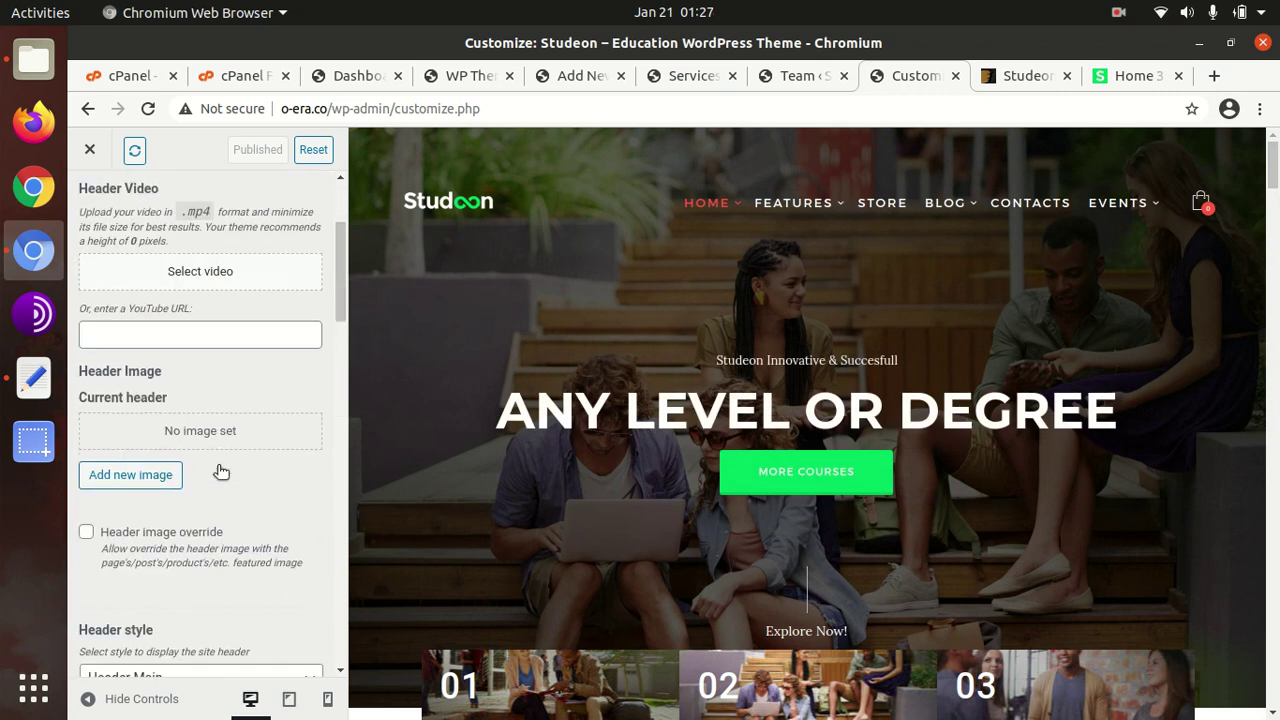
scroll(221, 471, "down", 10)
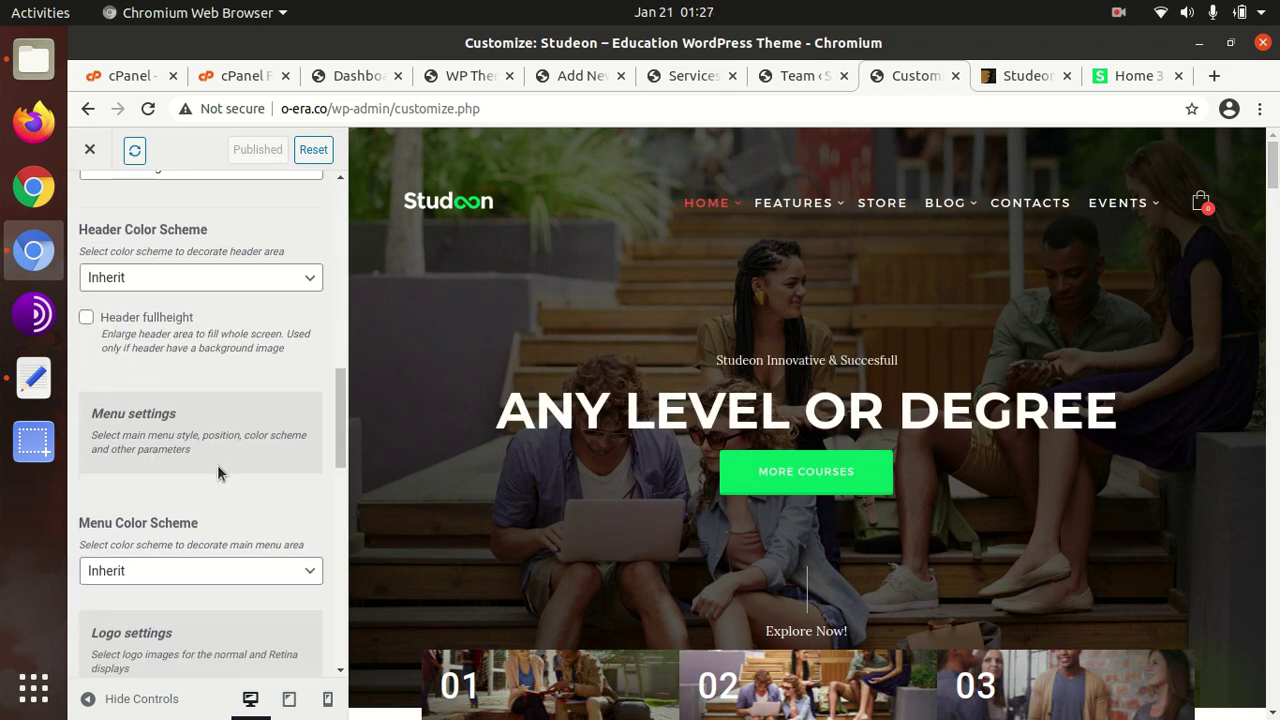
scroll(219, 472, "down", 3)
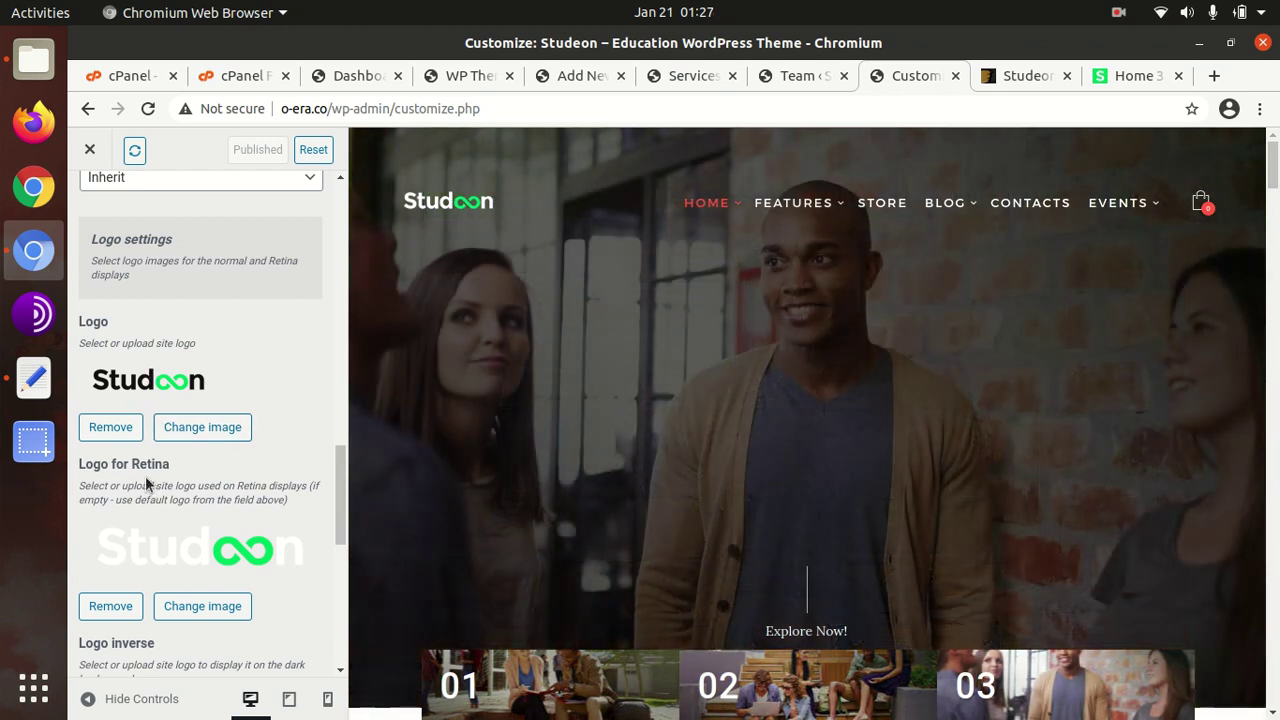
scroll(168, 598, "down", 3)
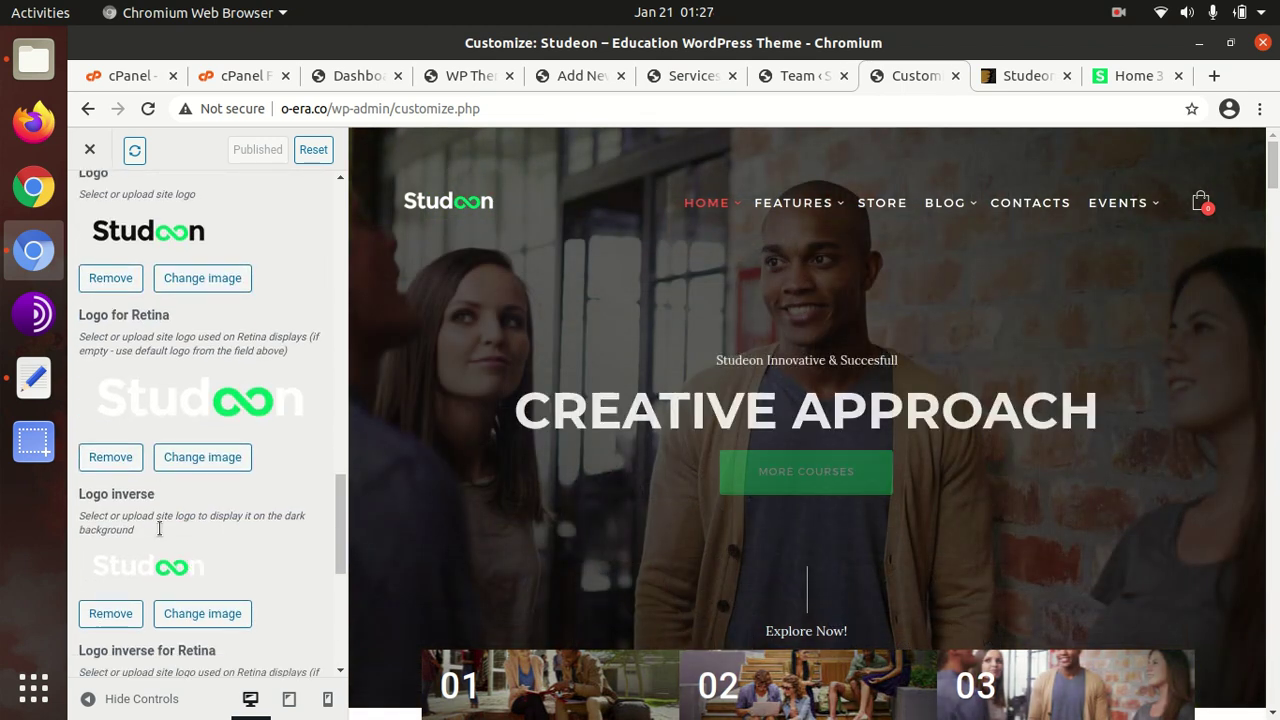
scroll(160, 535, "up", 6)
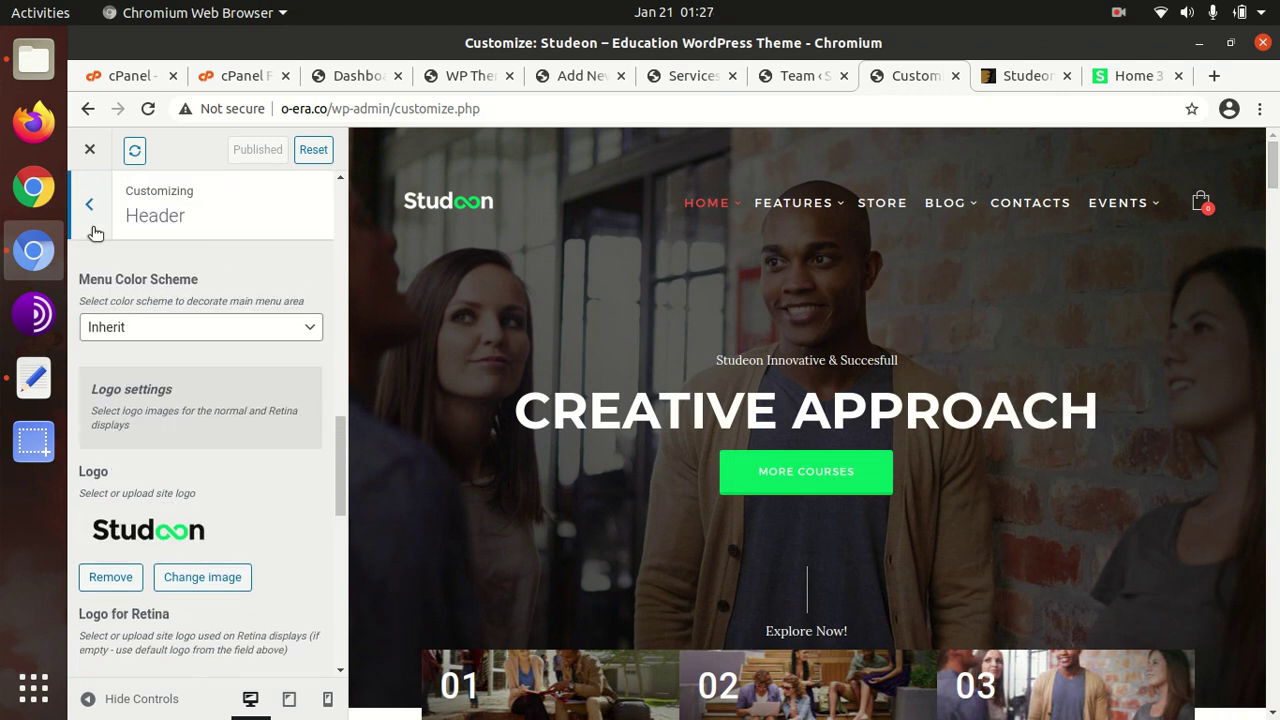
left_click(87, 206)
- Look through the other Customizer sections, open the Color scheme editor and compare its text and link colors with the previewed home page
scroll(165, 484, "down", 2)
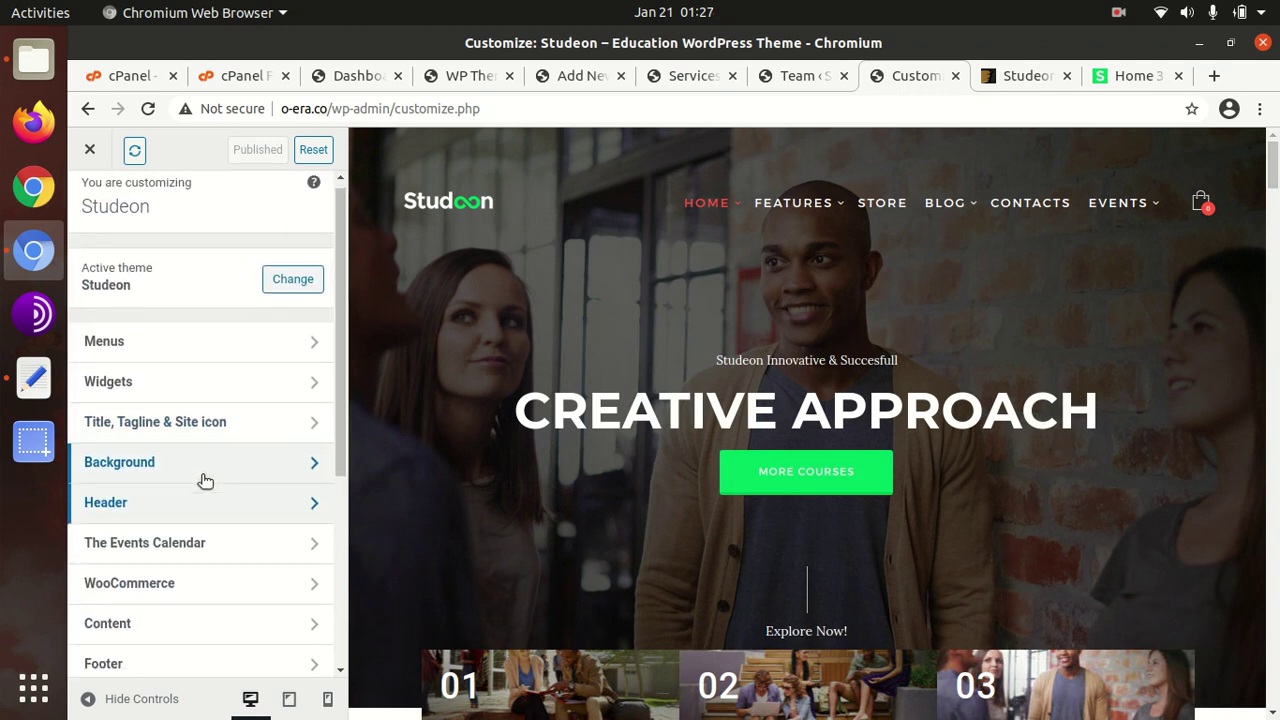
scroll(250, 500, "down", 4)
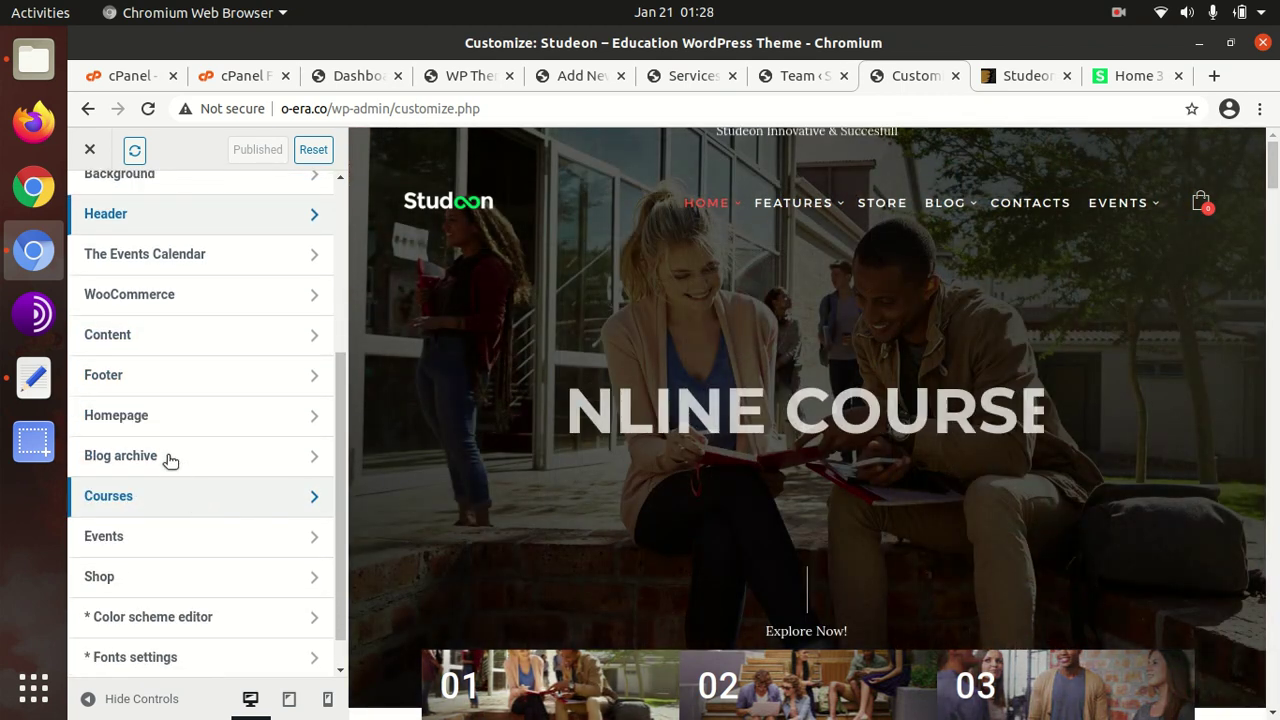
scroll(165, 550, "down", 1)
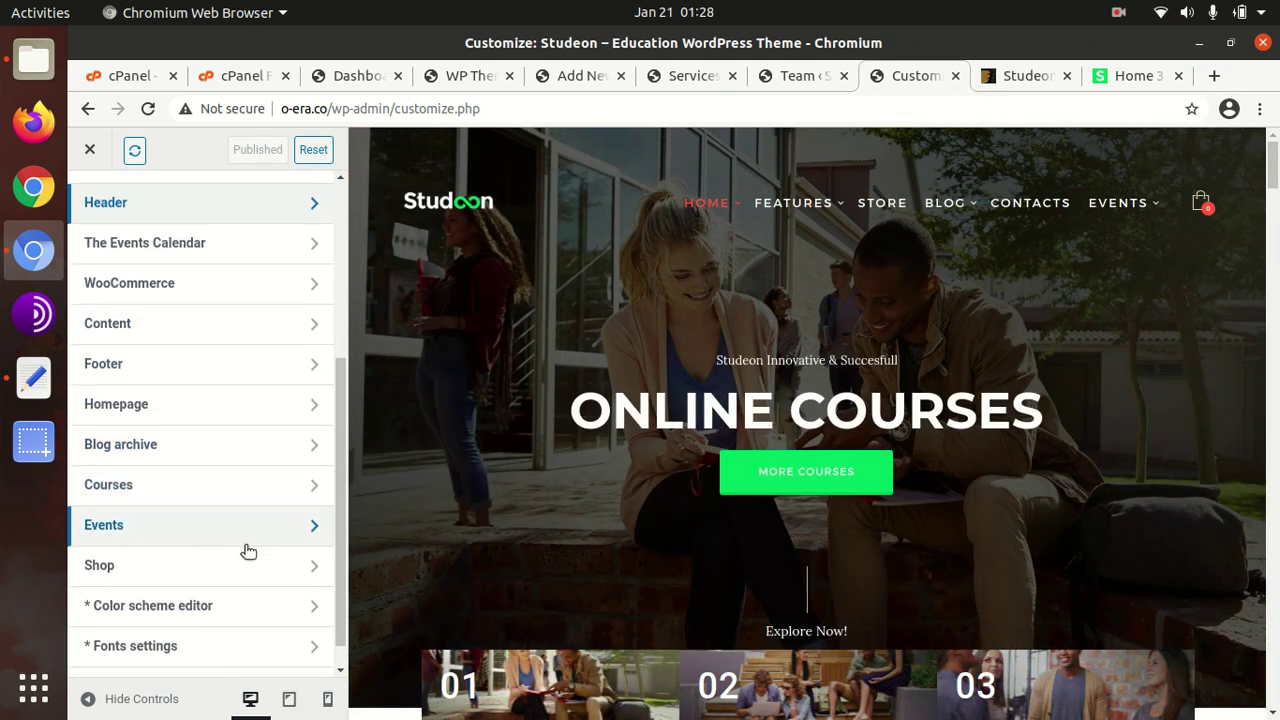
left_click(178, 582)
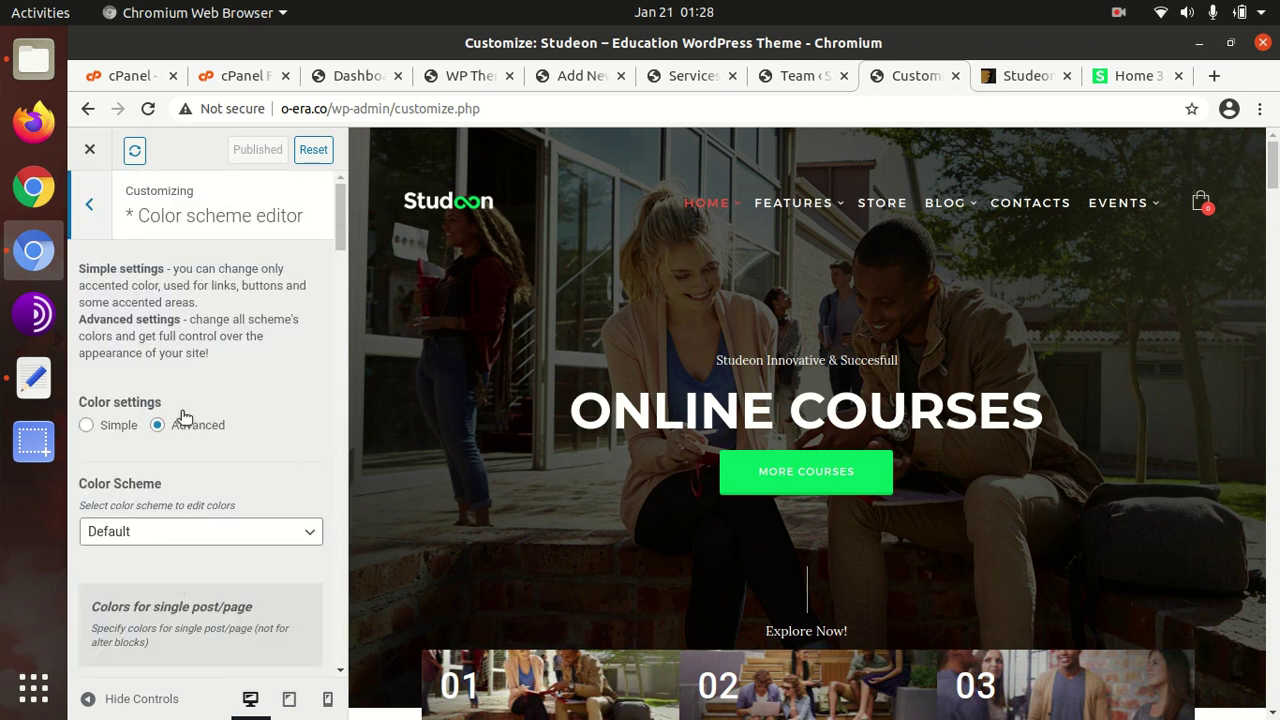
scroll(183, 416, "down", 7)
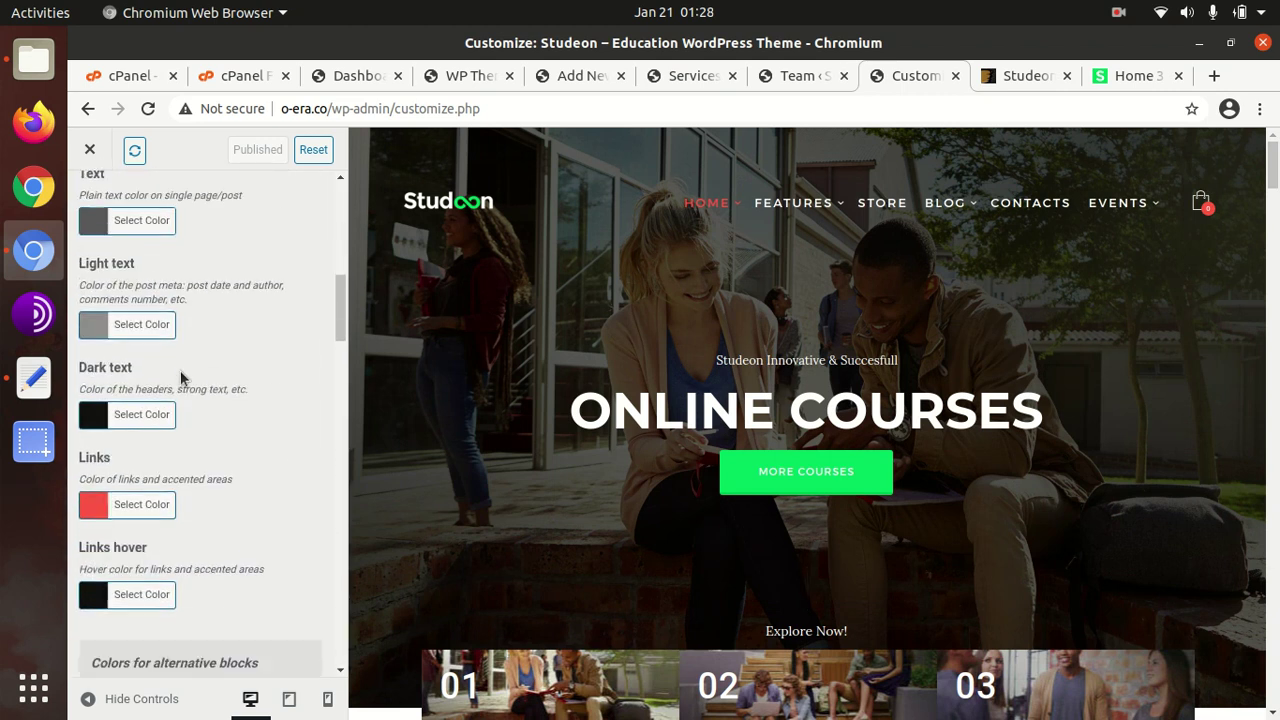
scroll(186, 522, "down", 3)
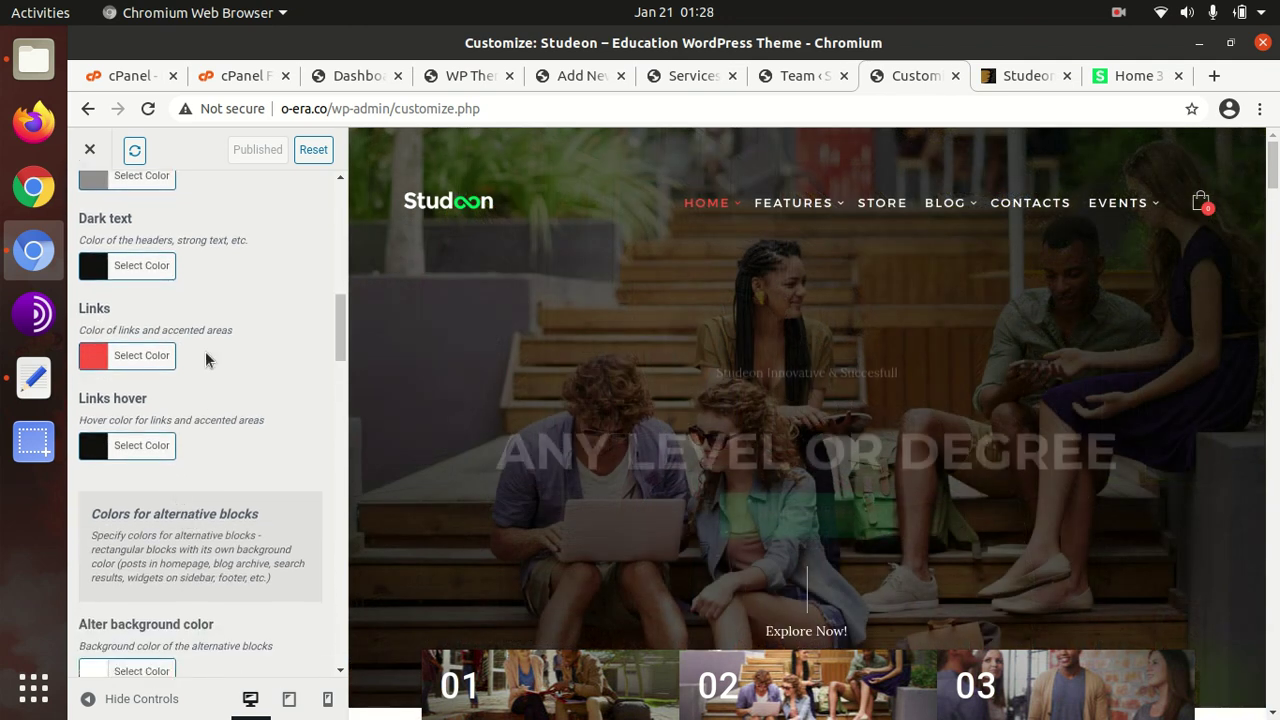
scroll(205, 360, "up", 4)
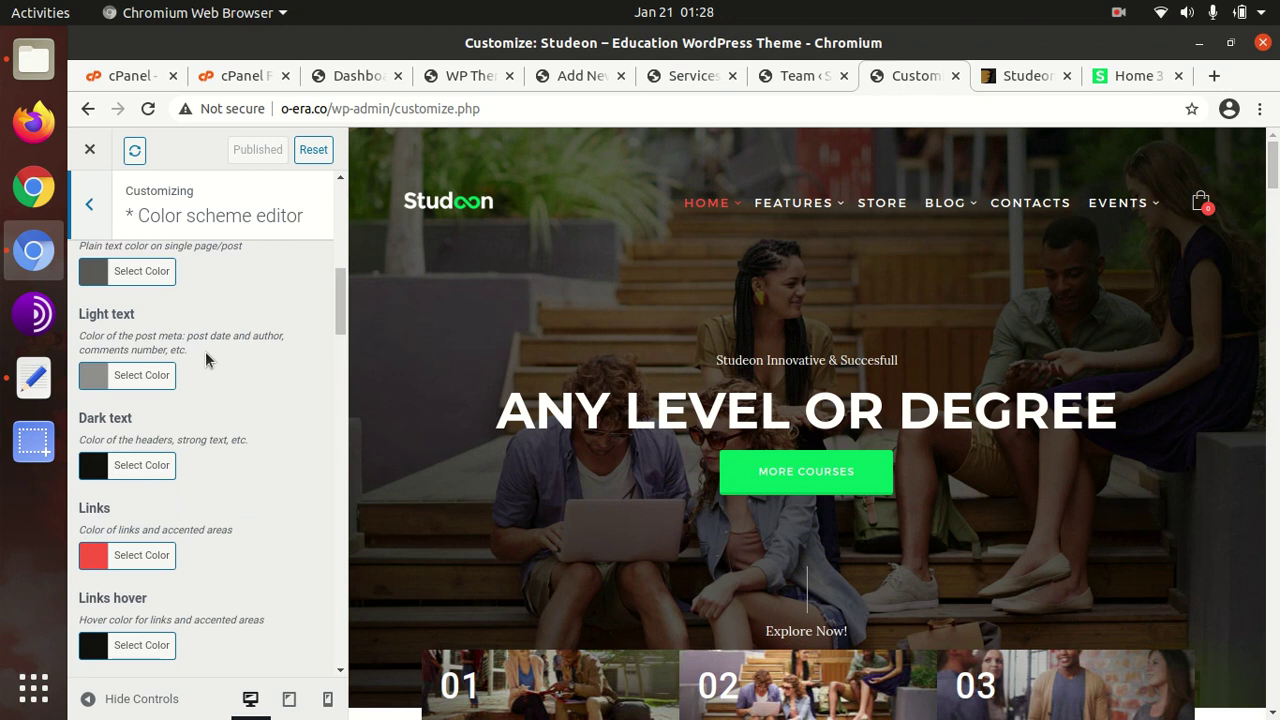
mouse_move(727, 207)
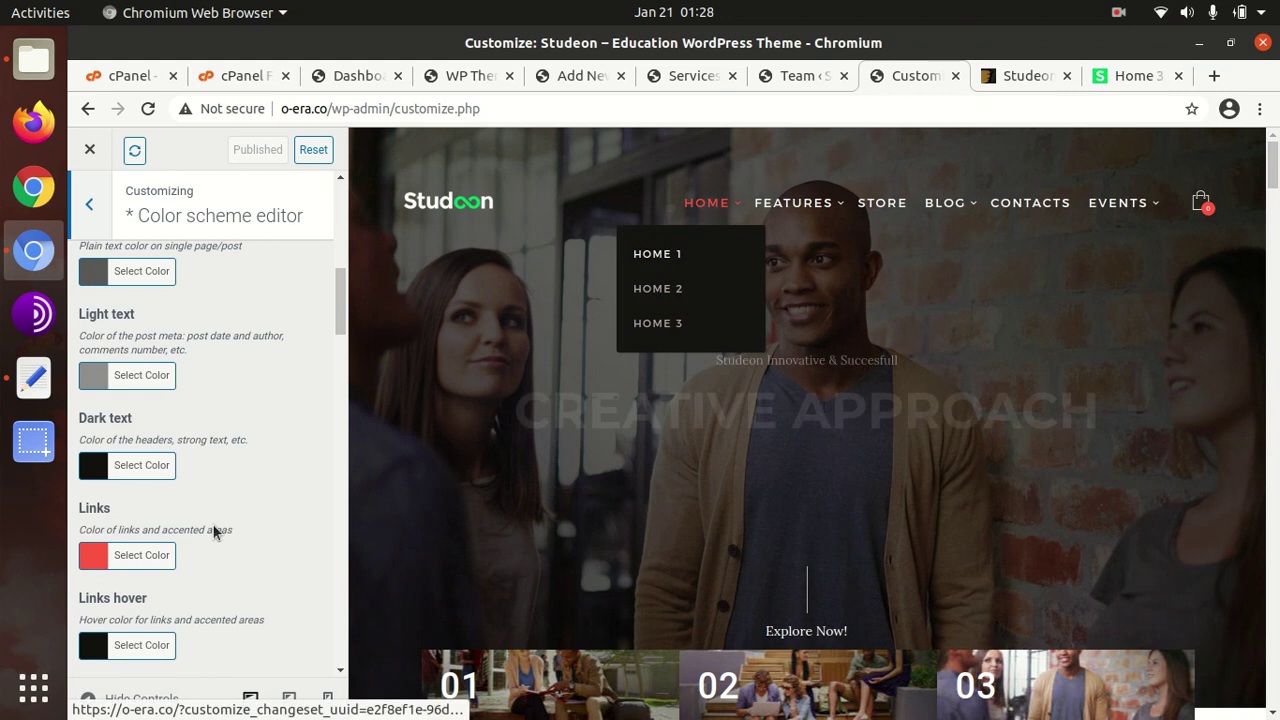
scroll(143, 555, "down", 5)
scroll(128, 405, "up", 2)
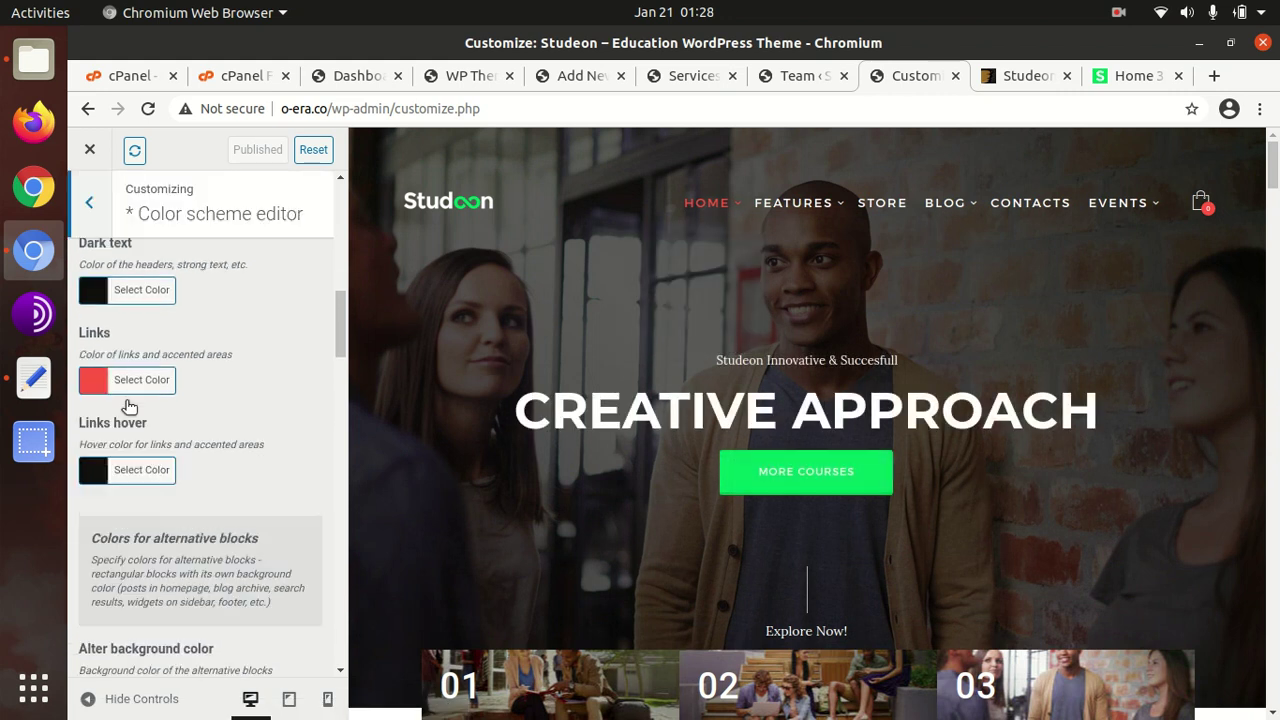
- Leave the Color scheme editor, view the Customizer's Fonts settings section list, and close the Customizer
scroll(128, 405, "up", 8)
left_click(89, 202)
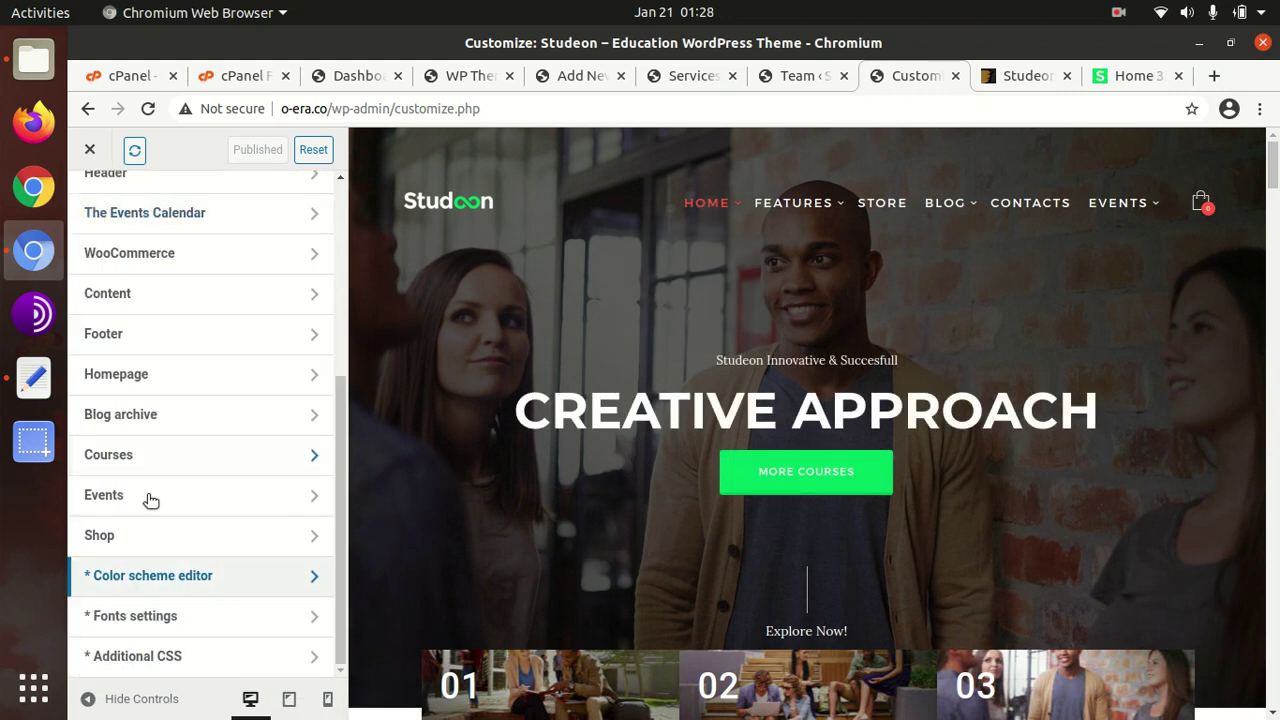
left_click(134, 616)
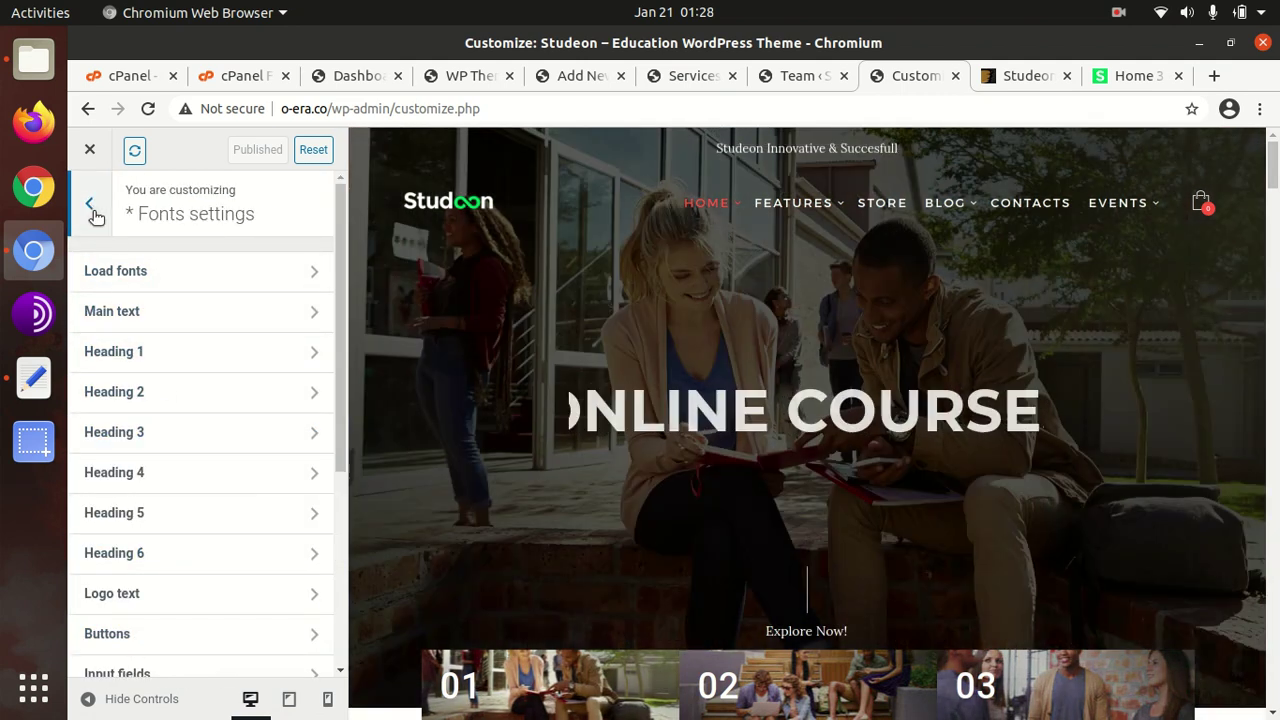
left_click(95, 215)
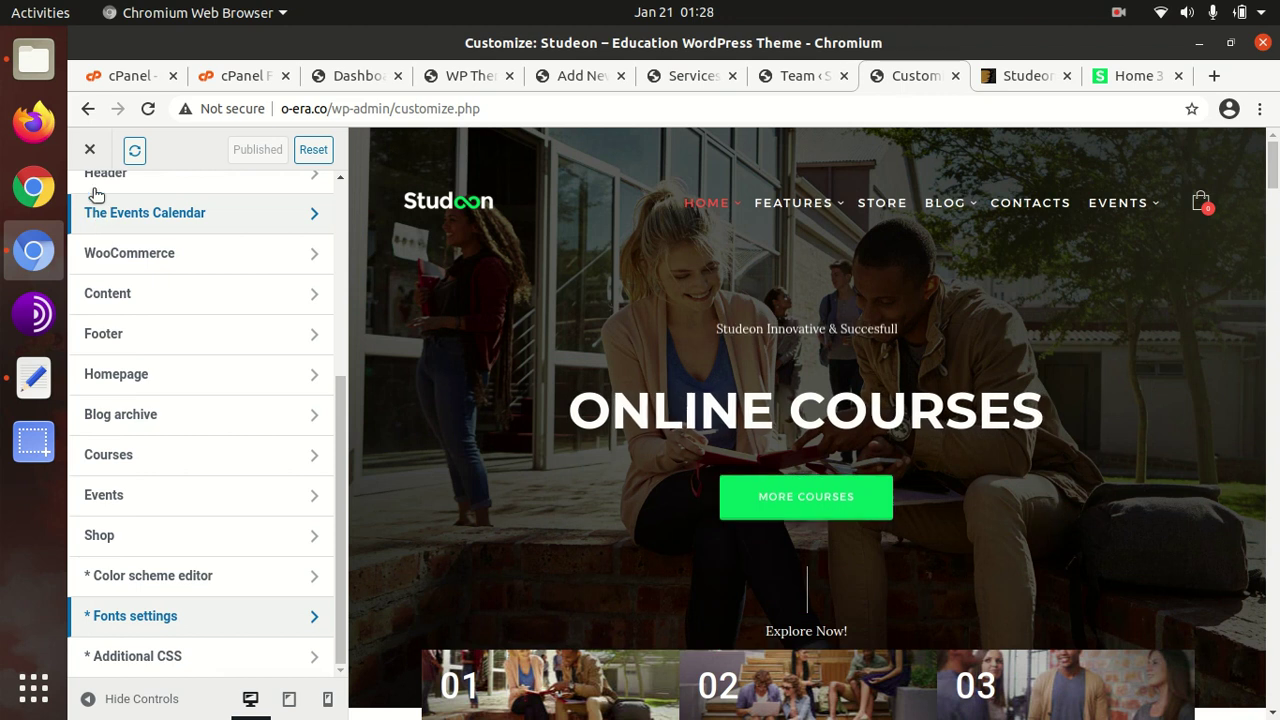
scroll(140, 320, "up", 8)
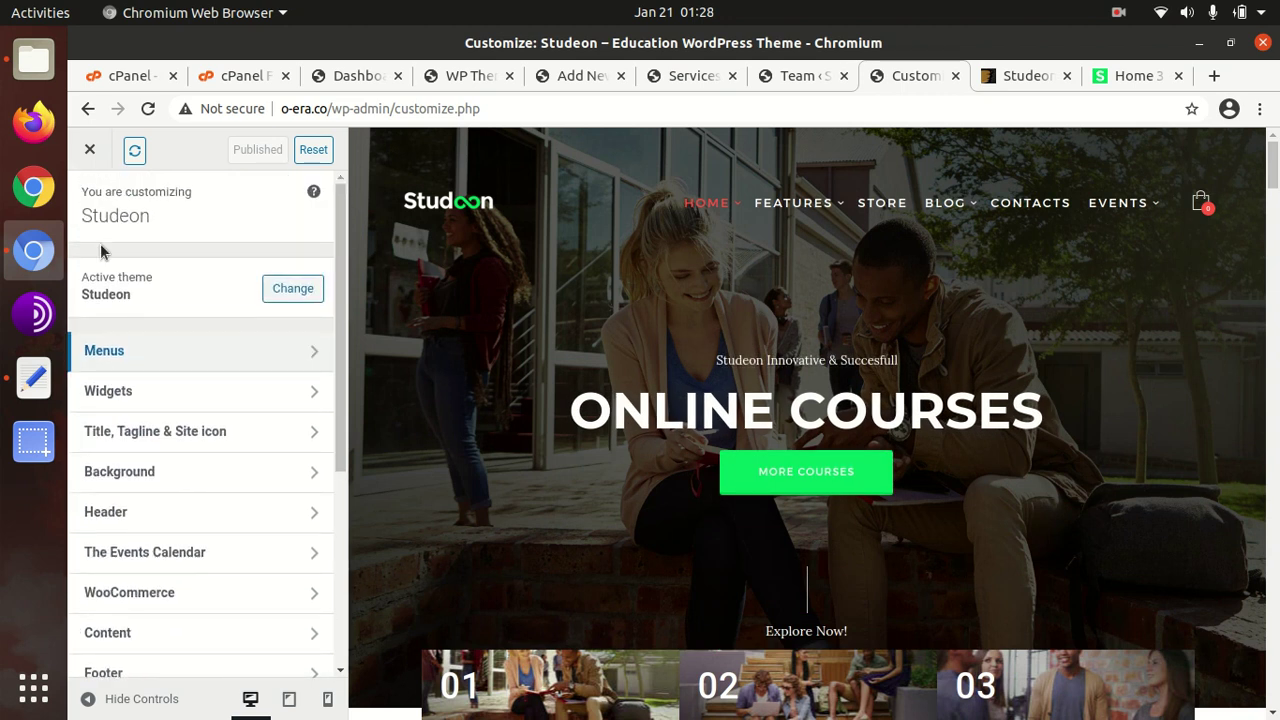
left_click(90, 150)
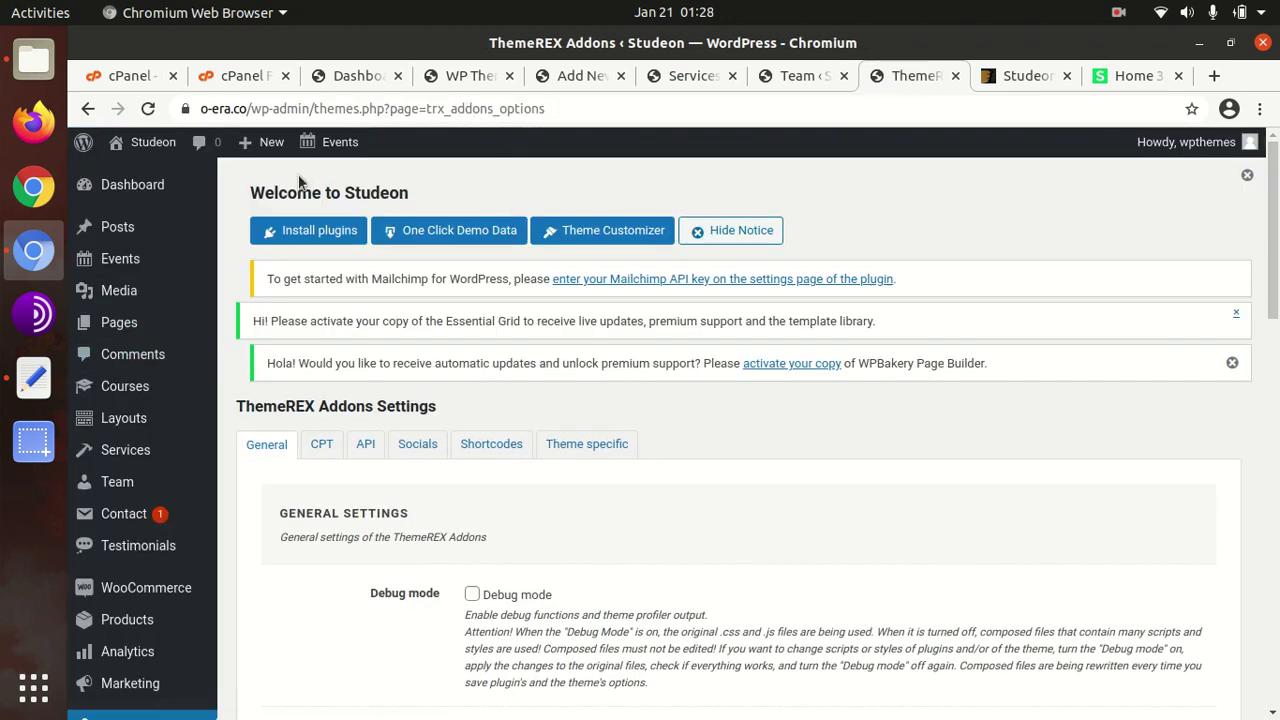
- Close the Services and Team browser tabs and open the site's home page in a new tab for editing
left_click(796, 77)
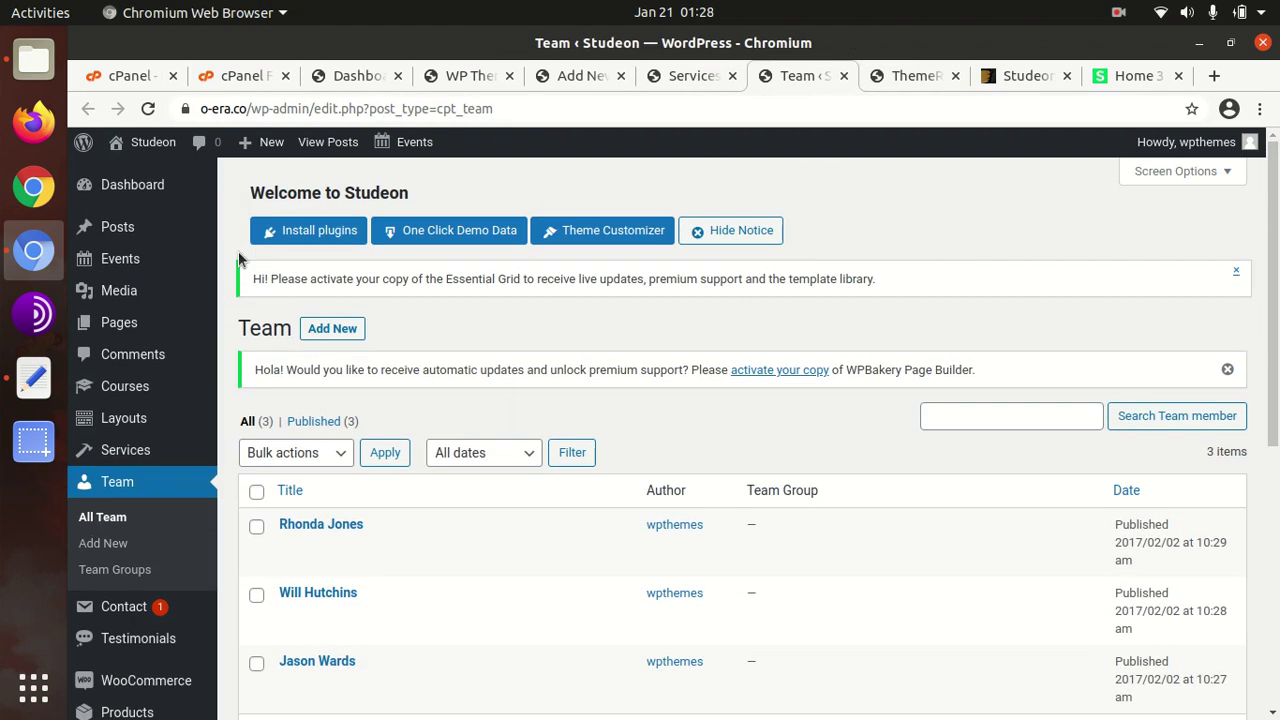
middle_click(153, 142)
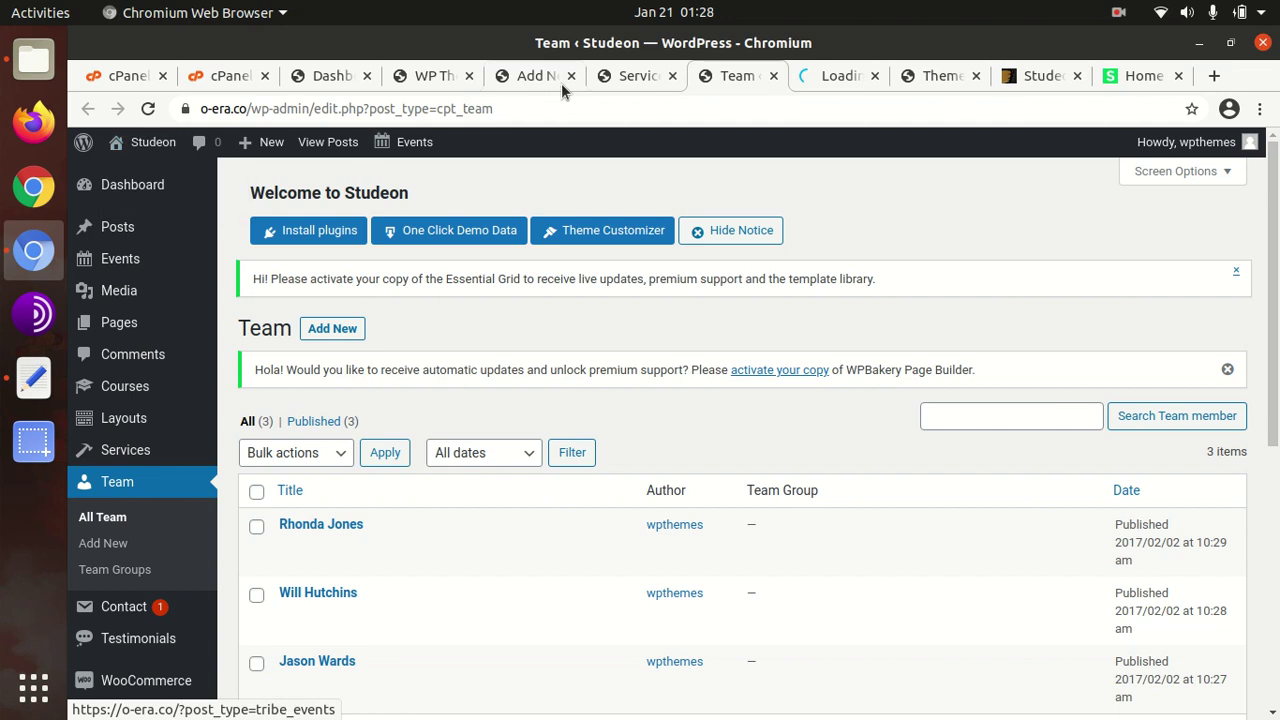
left_click(640, 76)
left_click(672, 76)
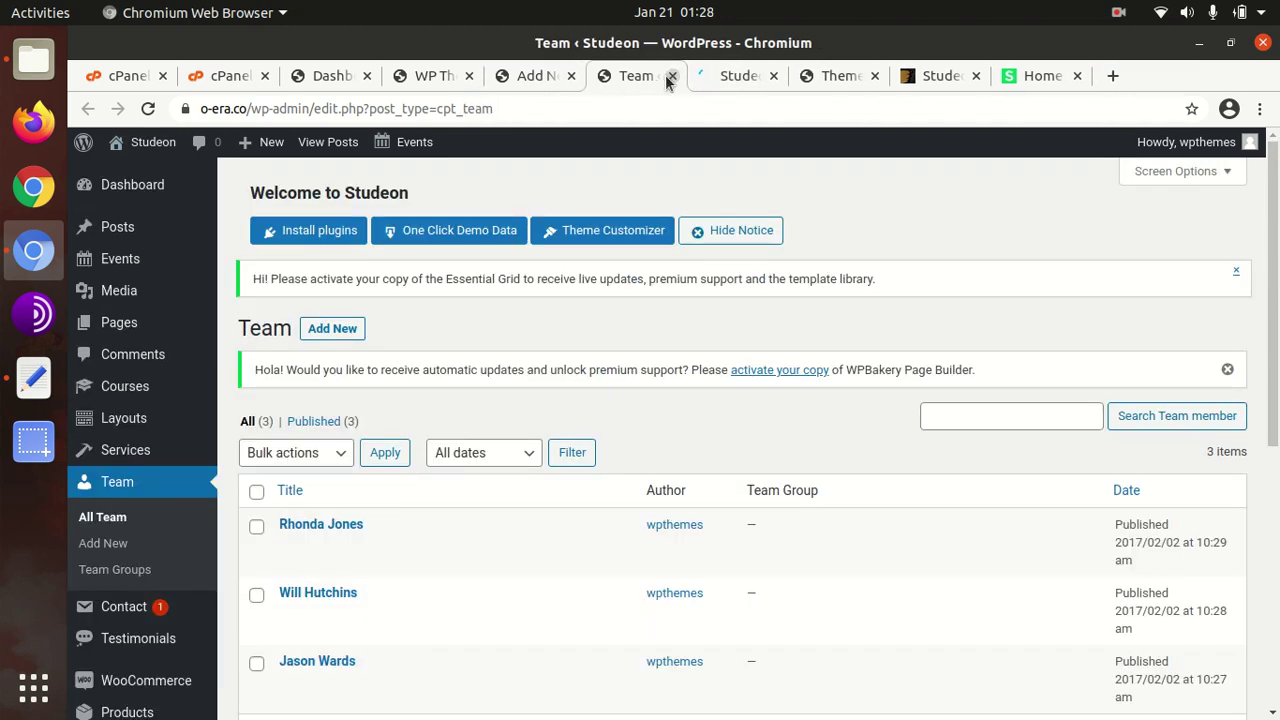
left_click(672, 76)
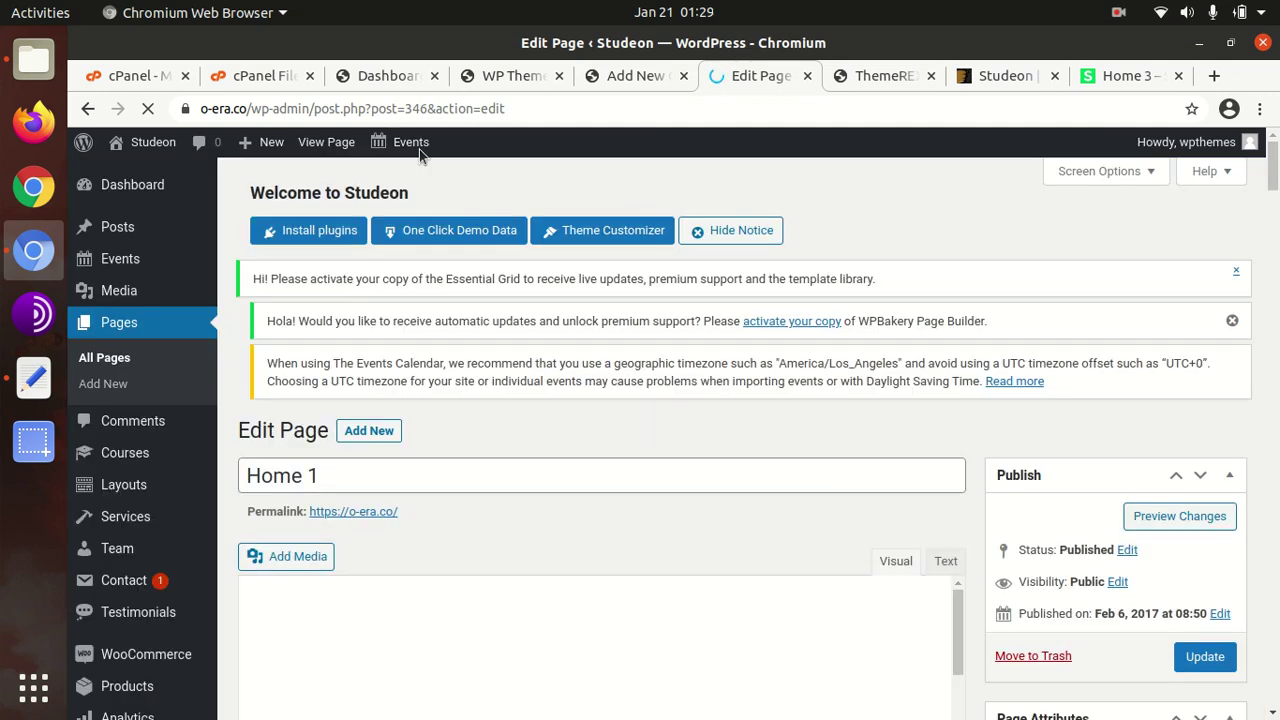
- Look through the Home 1 page's builder rows and examine the general settings of an Empty Space element above Courses, closing them unsaved
scroll(600, 345, "down", 3)
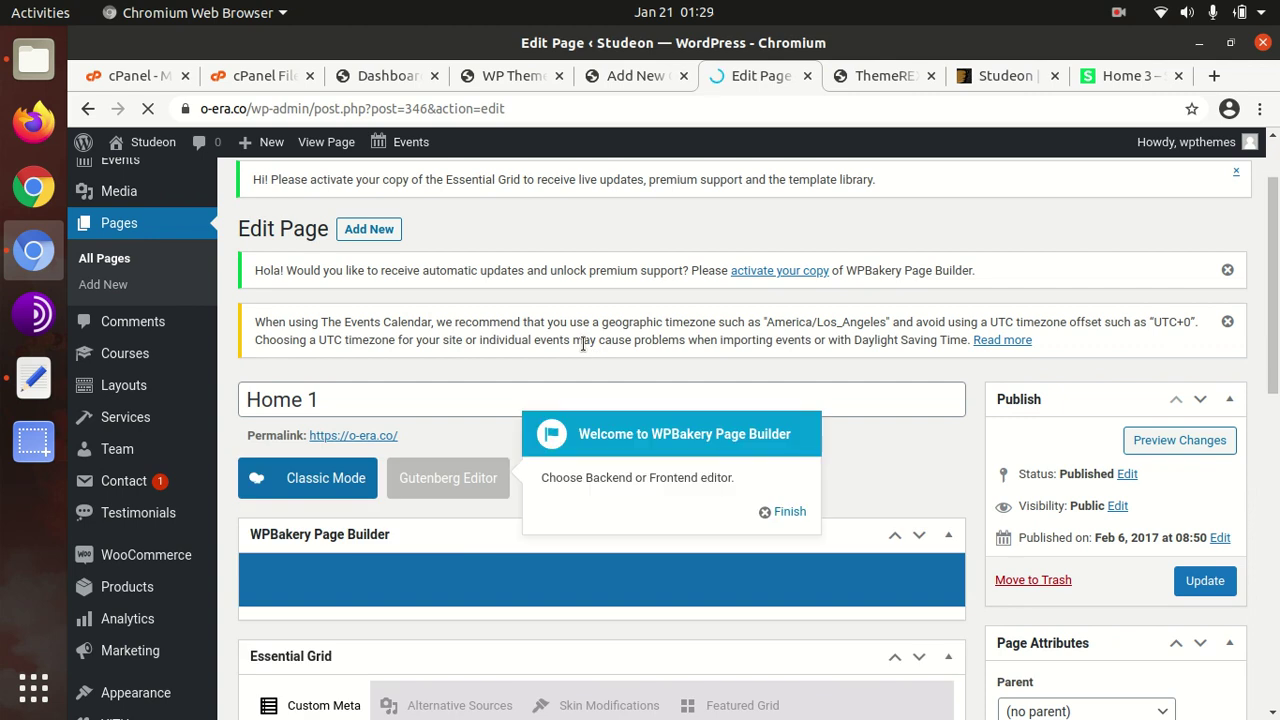
scroll(590, 360, "down", 6)
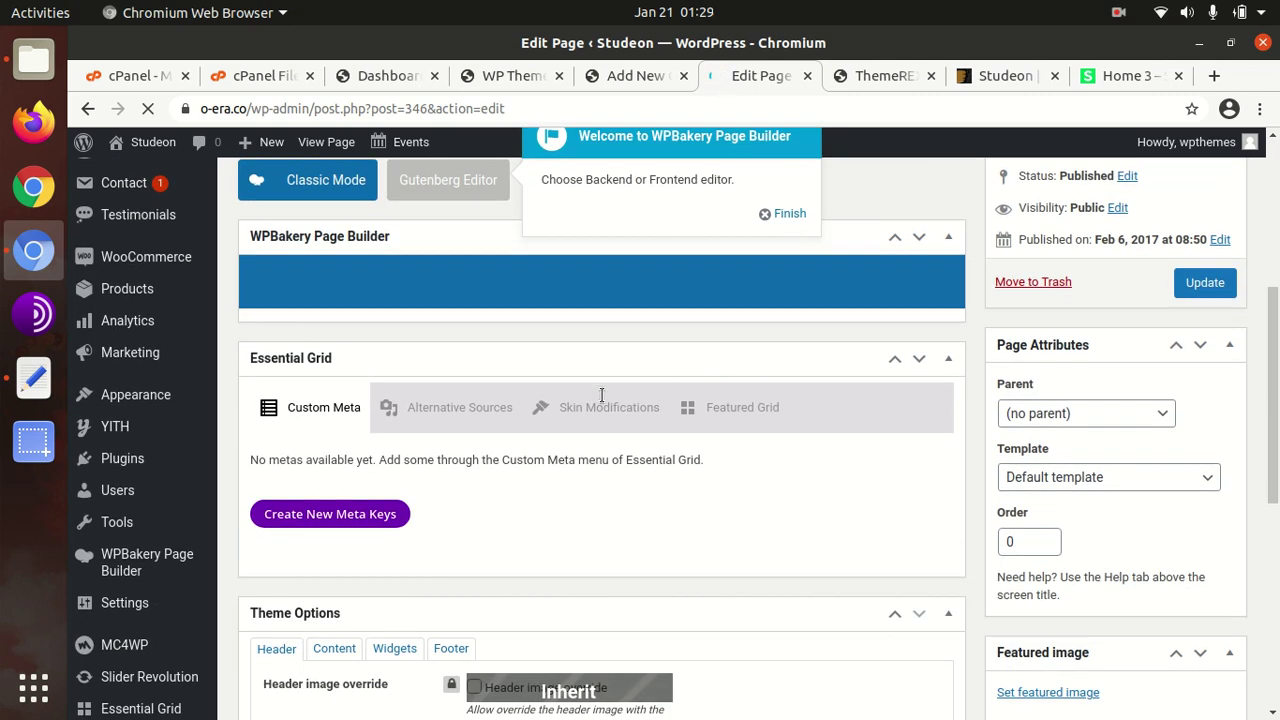
scroll(599, 394, "down", 5)
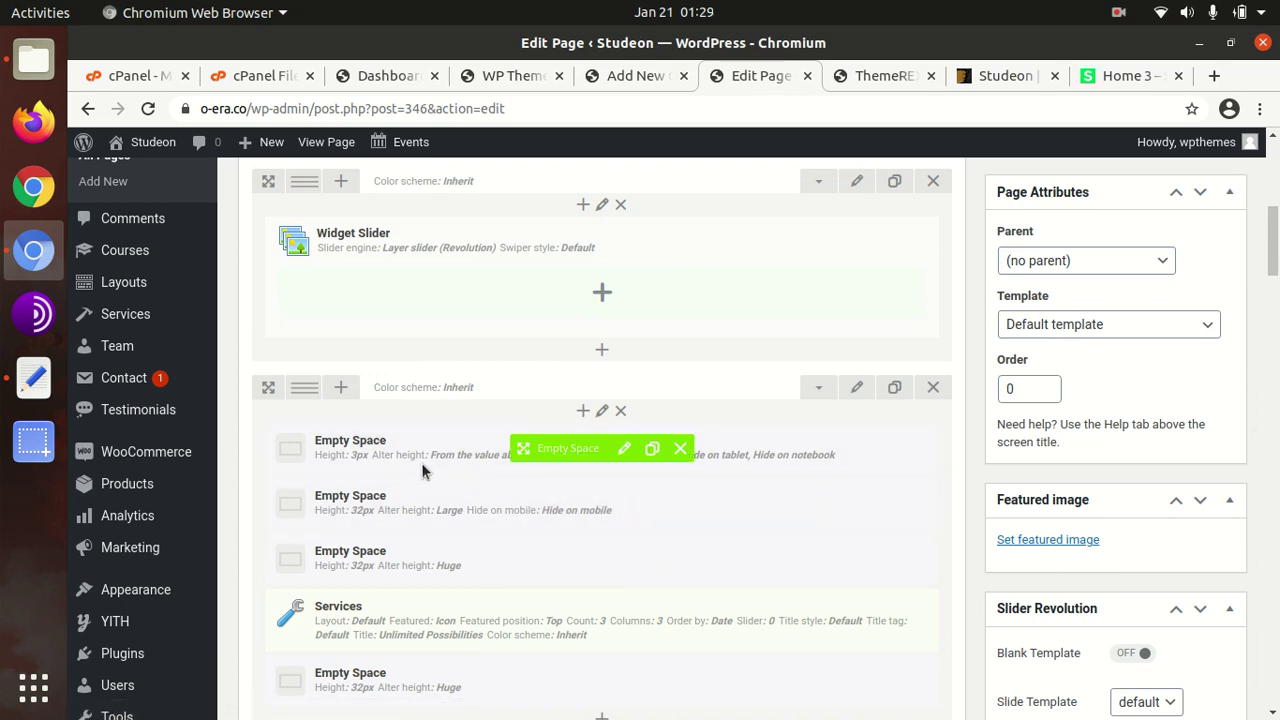
scroll(477, 471, "down", 2)
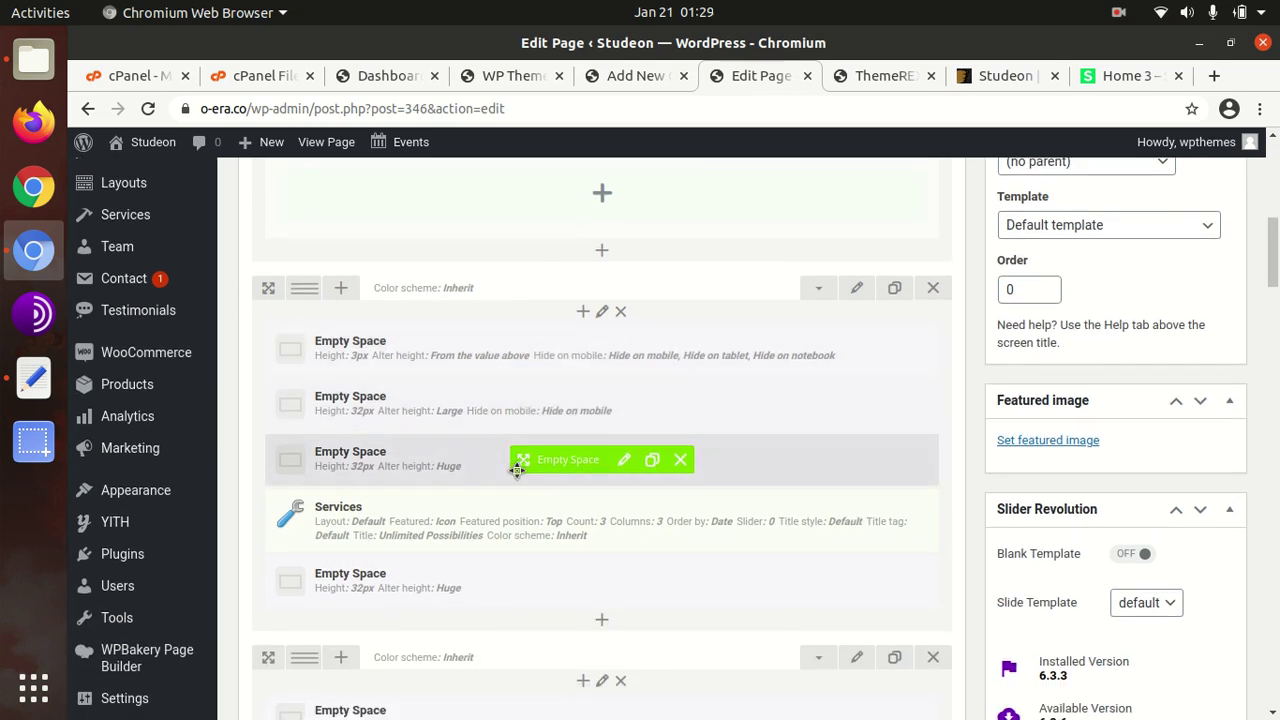
scroll(430, 449, "down", 3)
scroll(508, 456, "down", 4)
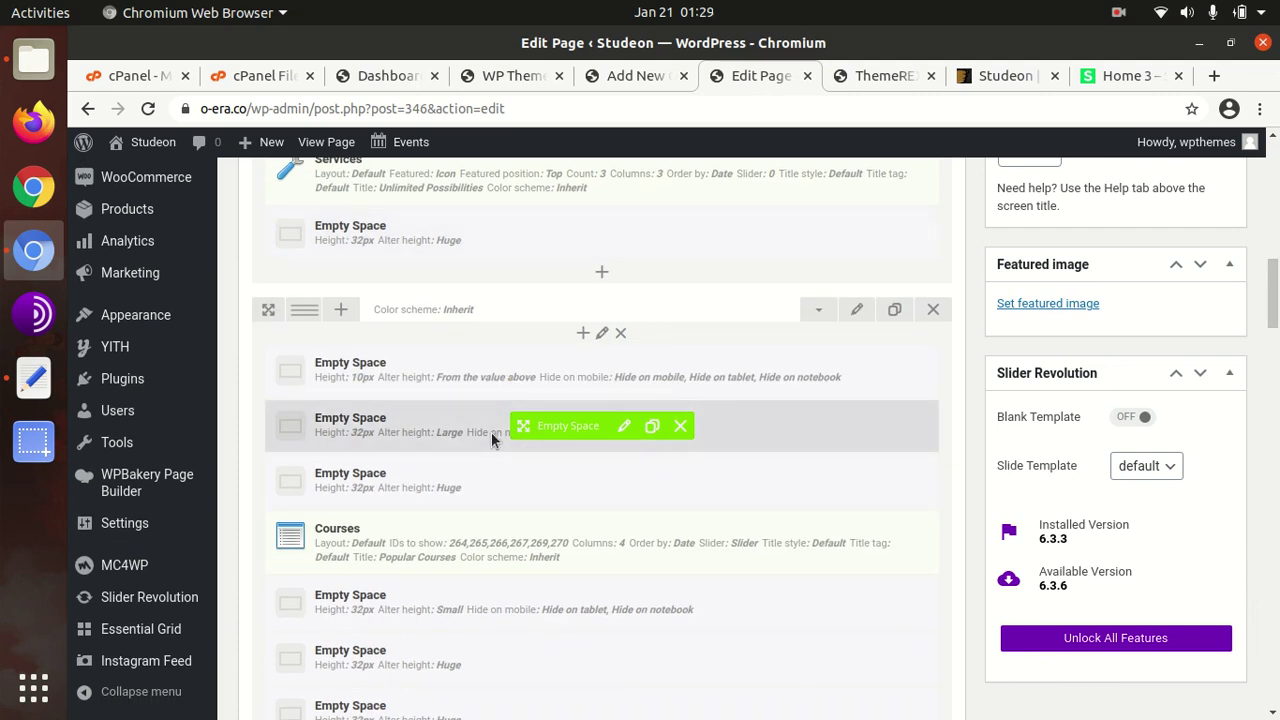
left_click(624, 427)
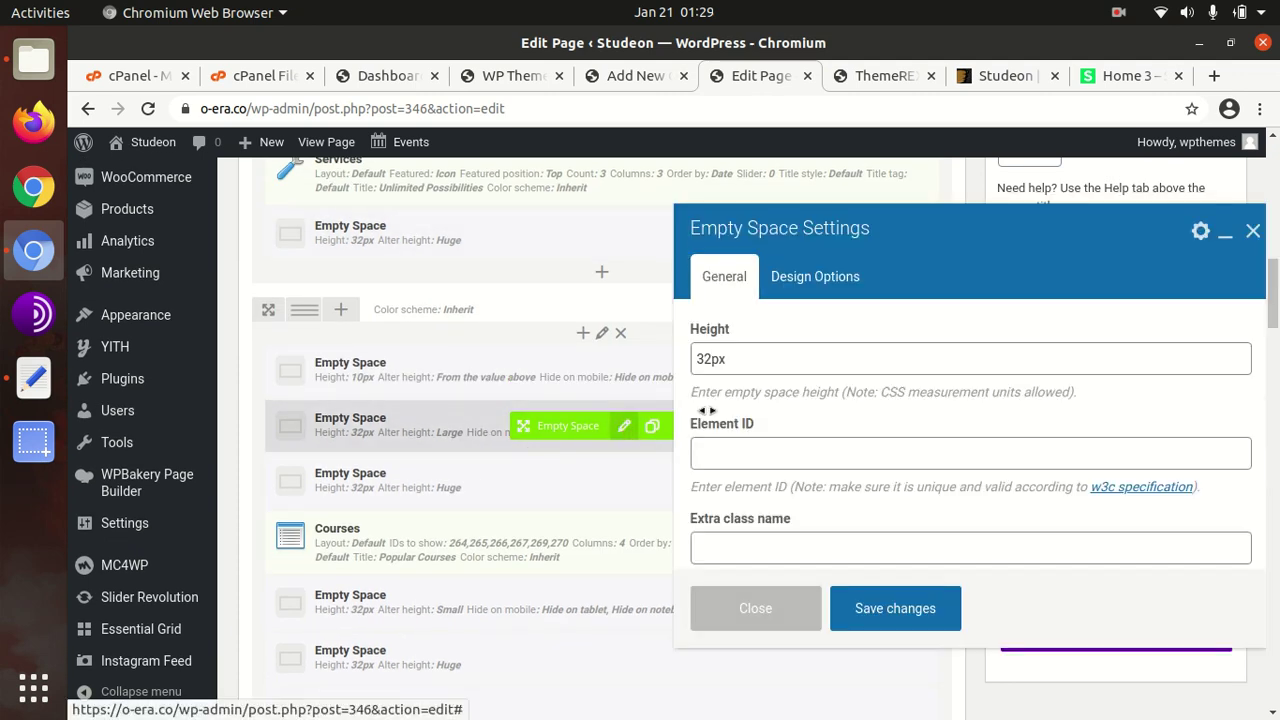
scroll(837, 405, "down", 5)
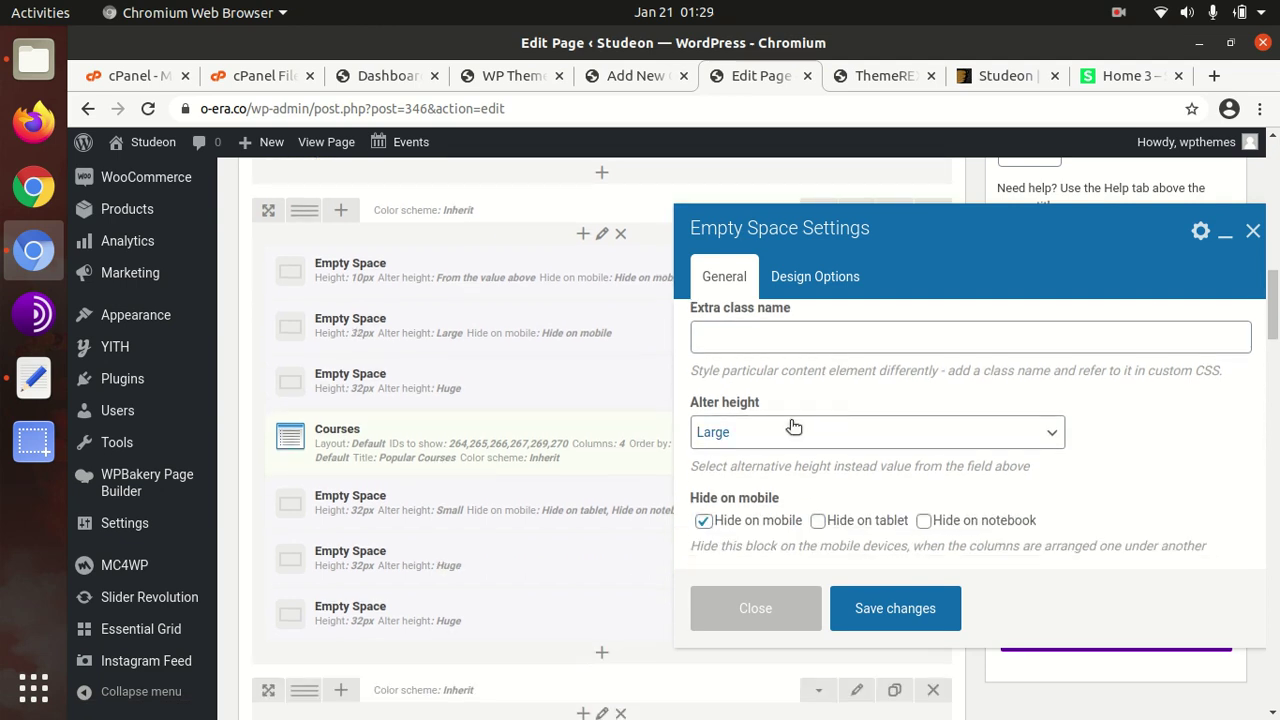
left_click(1253, 232)
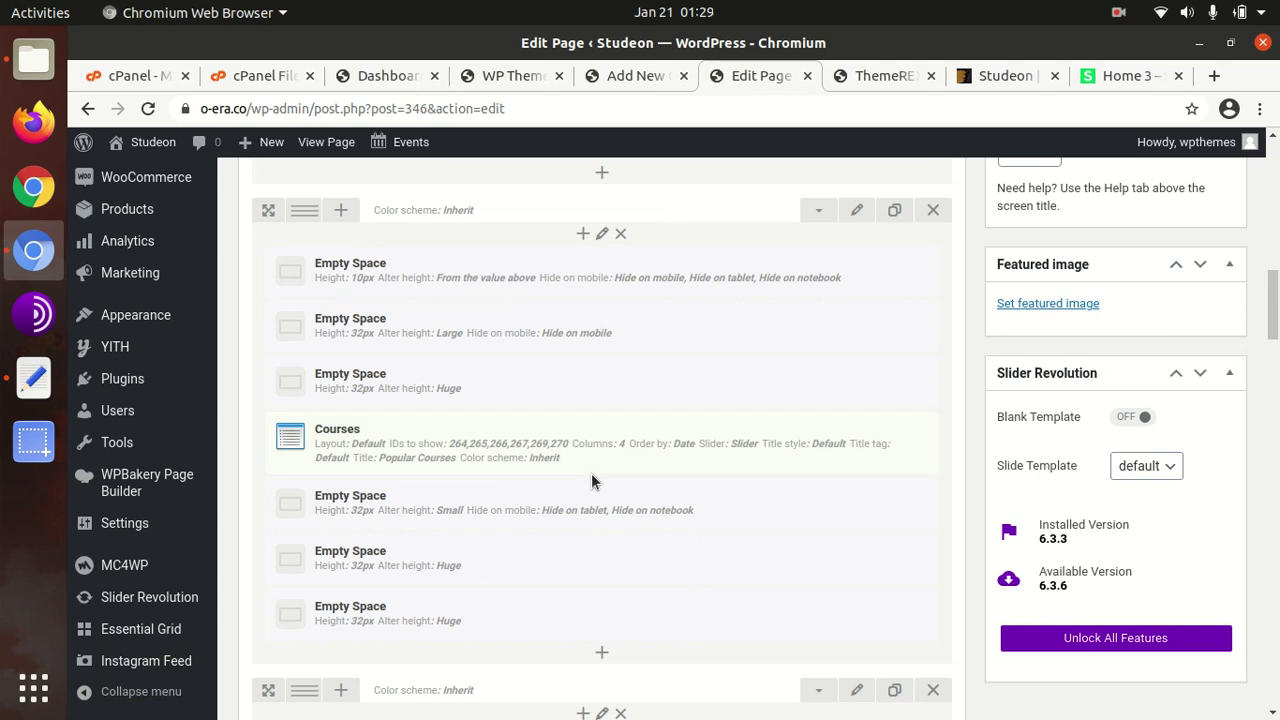
- Examine the Courses element's general settings, including IDs to show, columns and sort order, and close them without saving
scroll(591, 473, "up", 5)
mouse_move(429, 389)
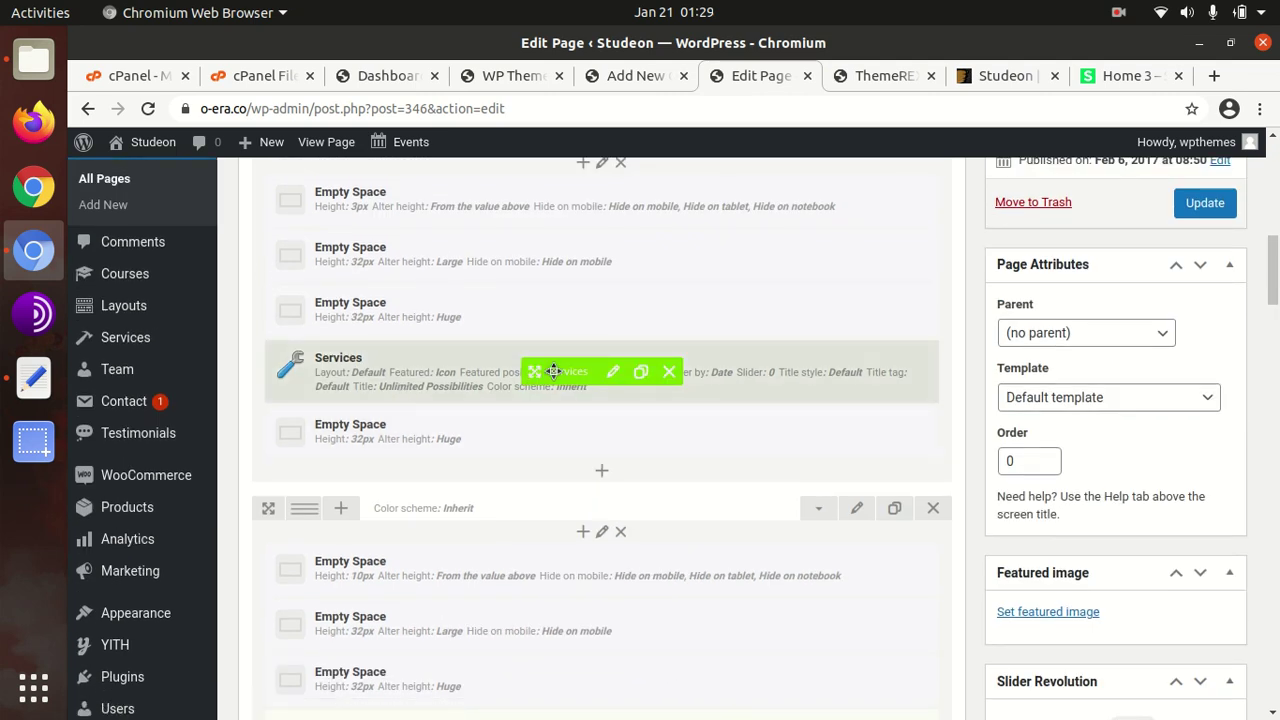
mouse_move(446, 455)
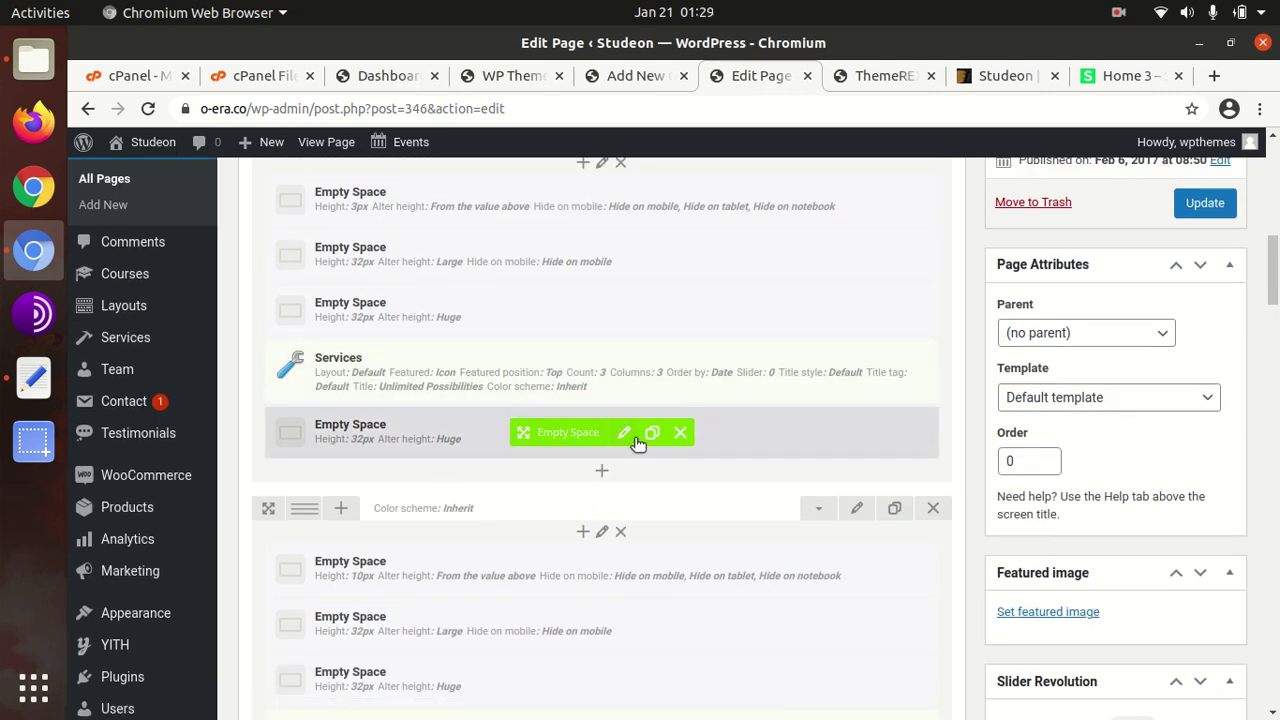
scroll(637, 443, "down", 8)
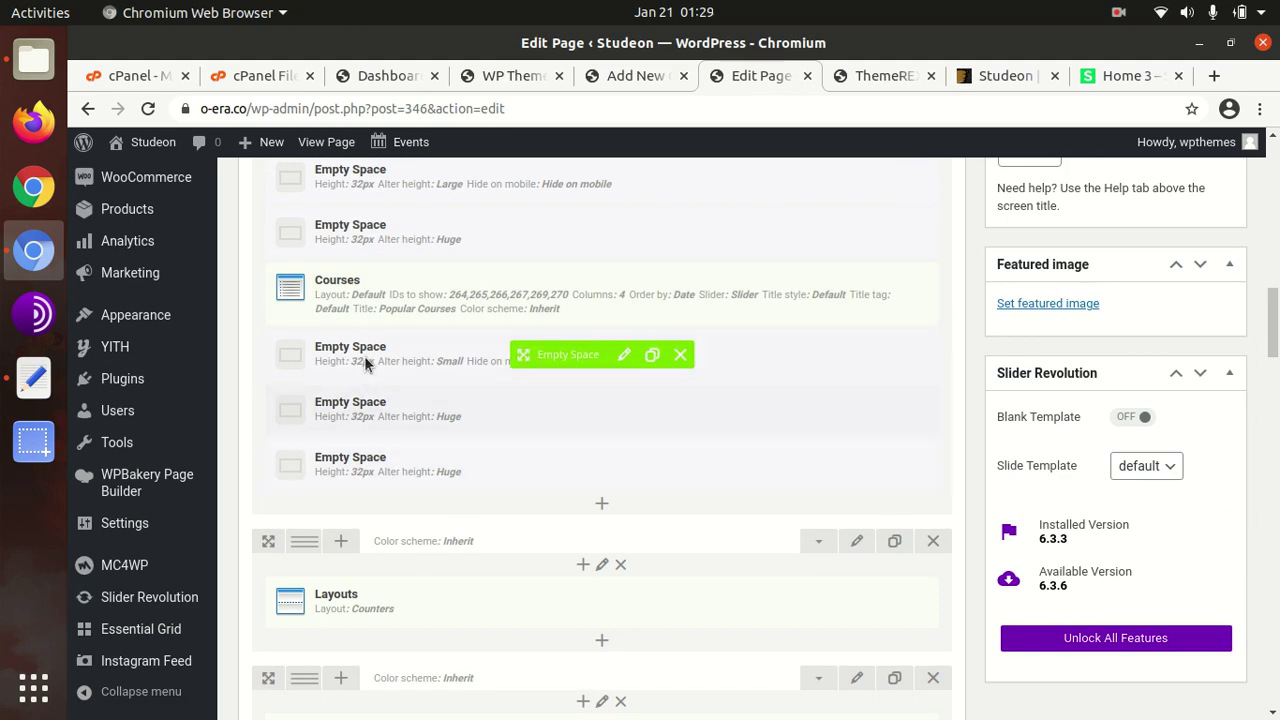
left_click(607, 297)
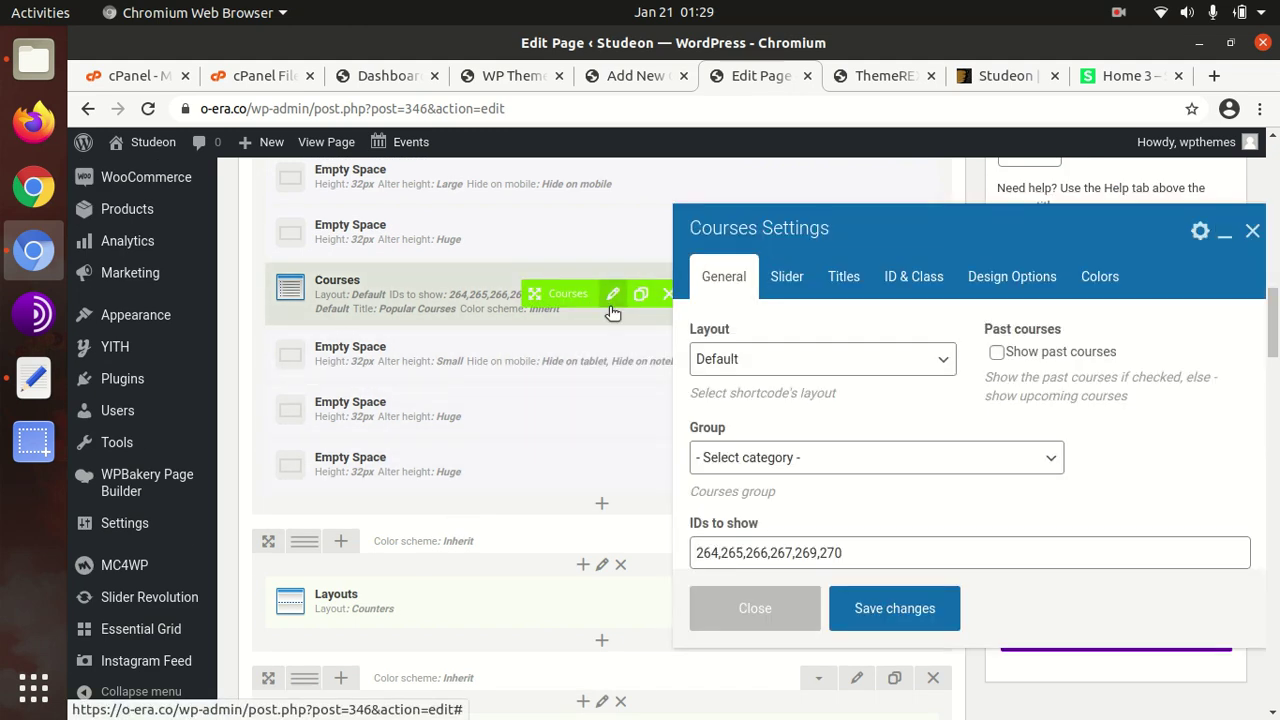
scroll(709, 465, "down", 2)
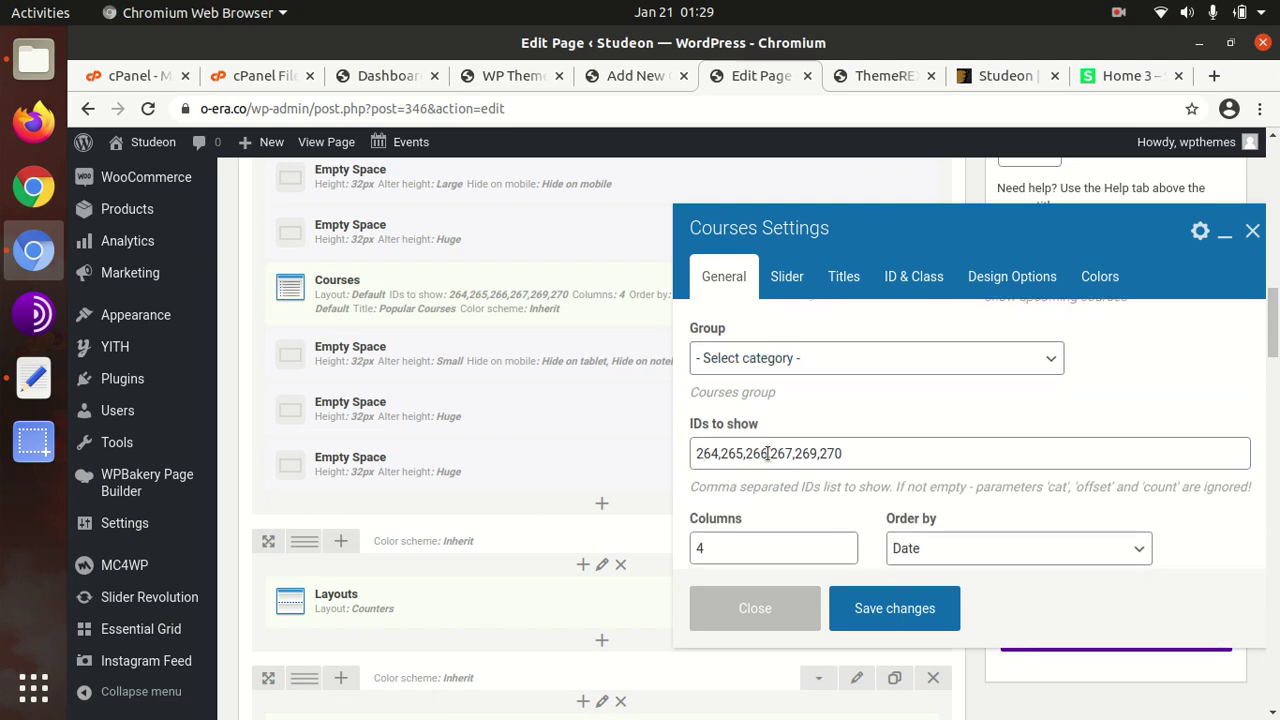
scroll(830, 428, "down", 3)
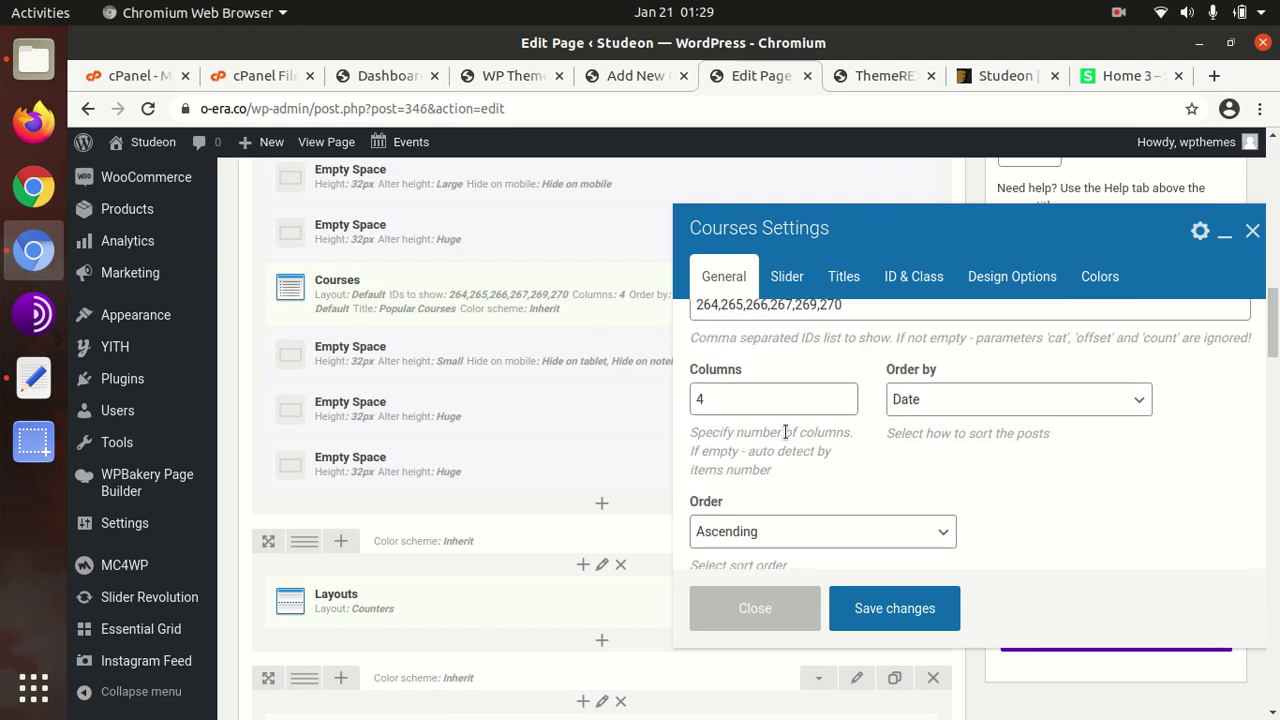
scroll(785, 432, "up", 2)
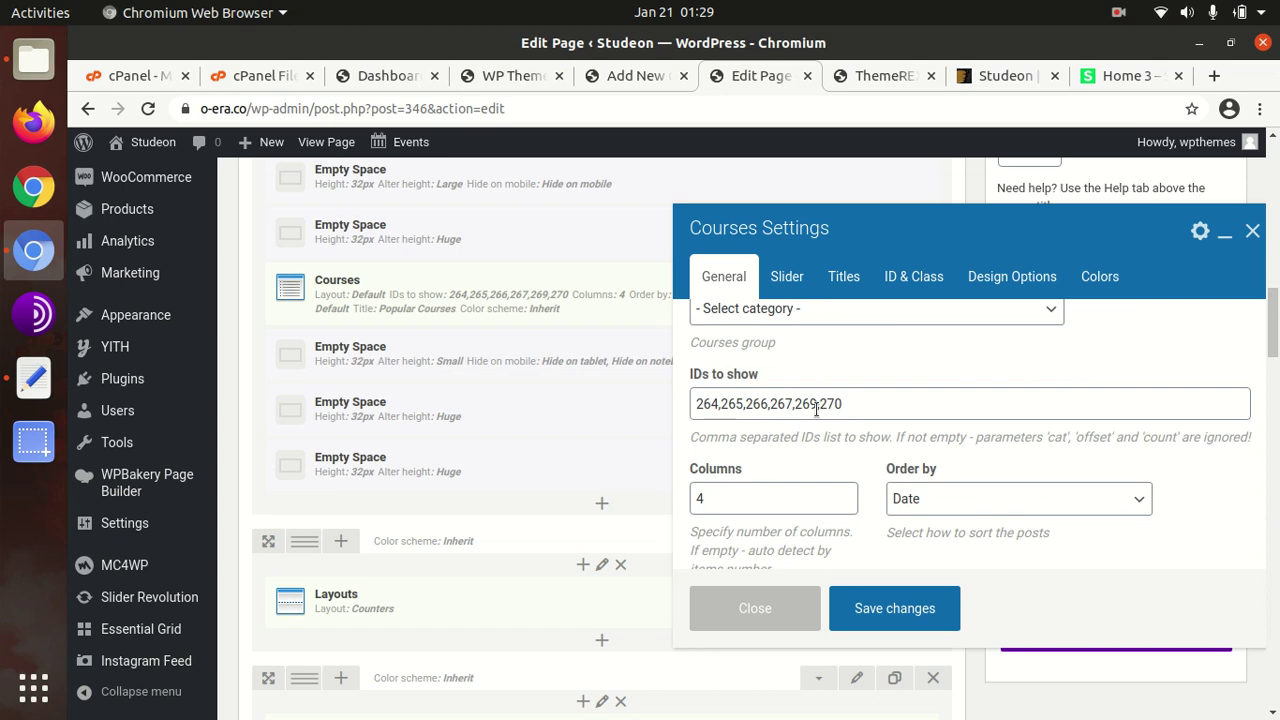
scroll(880, 408, "down", 5)
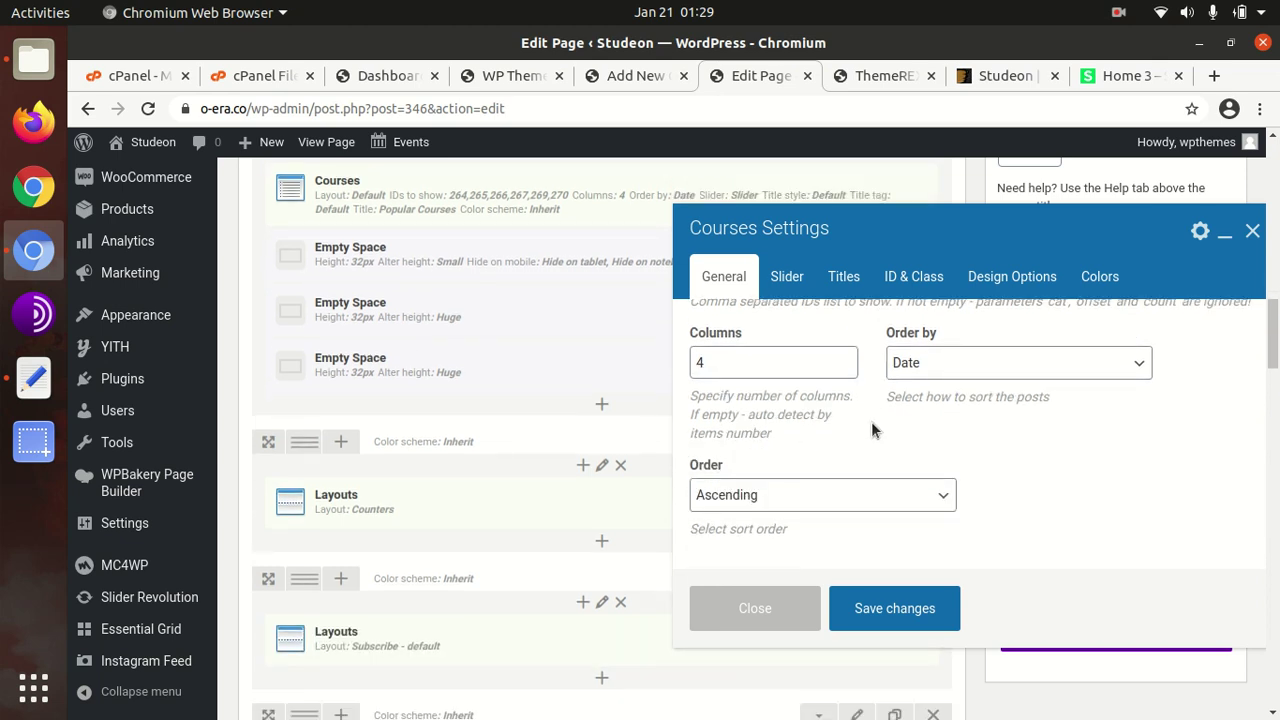
left_click(754, 610)
- Examine the General, ID & Class and Design Options settings of the "We Build Future with Education" Layouts element and close them
scroll(467, 533, "down", 4)
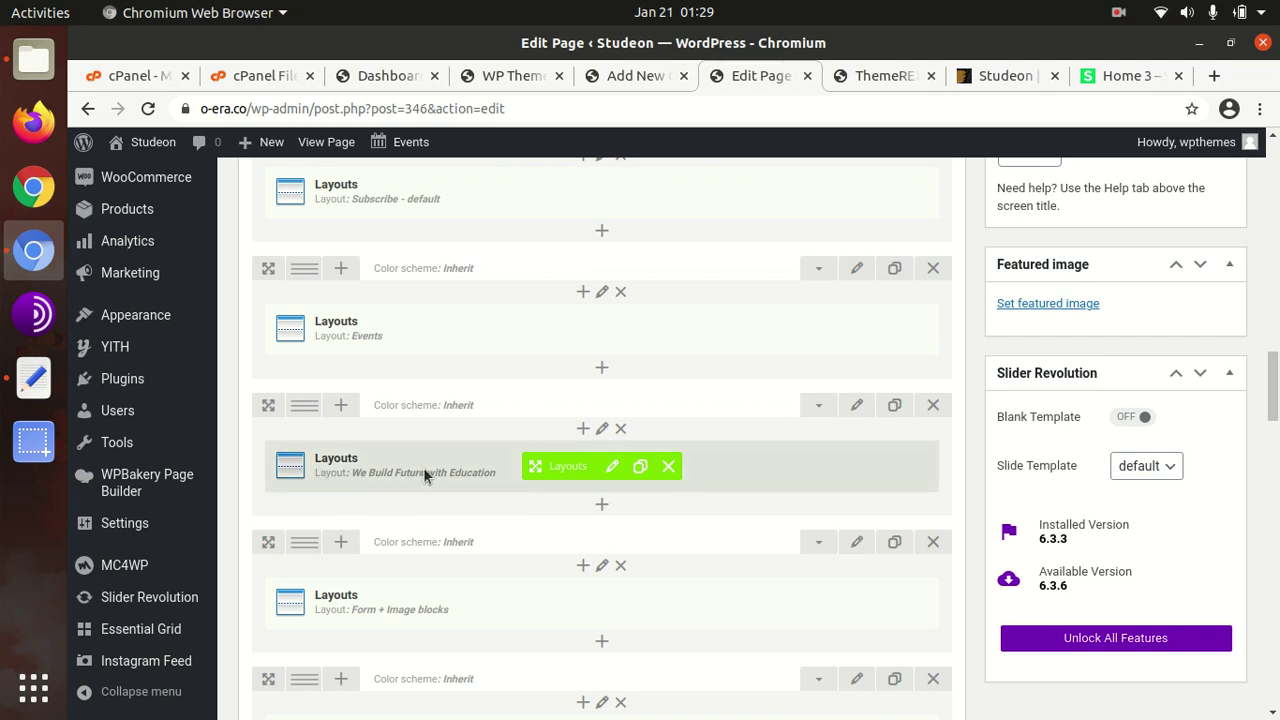
left_click(610, 468)
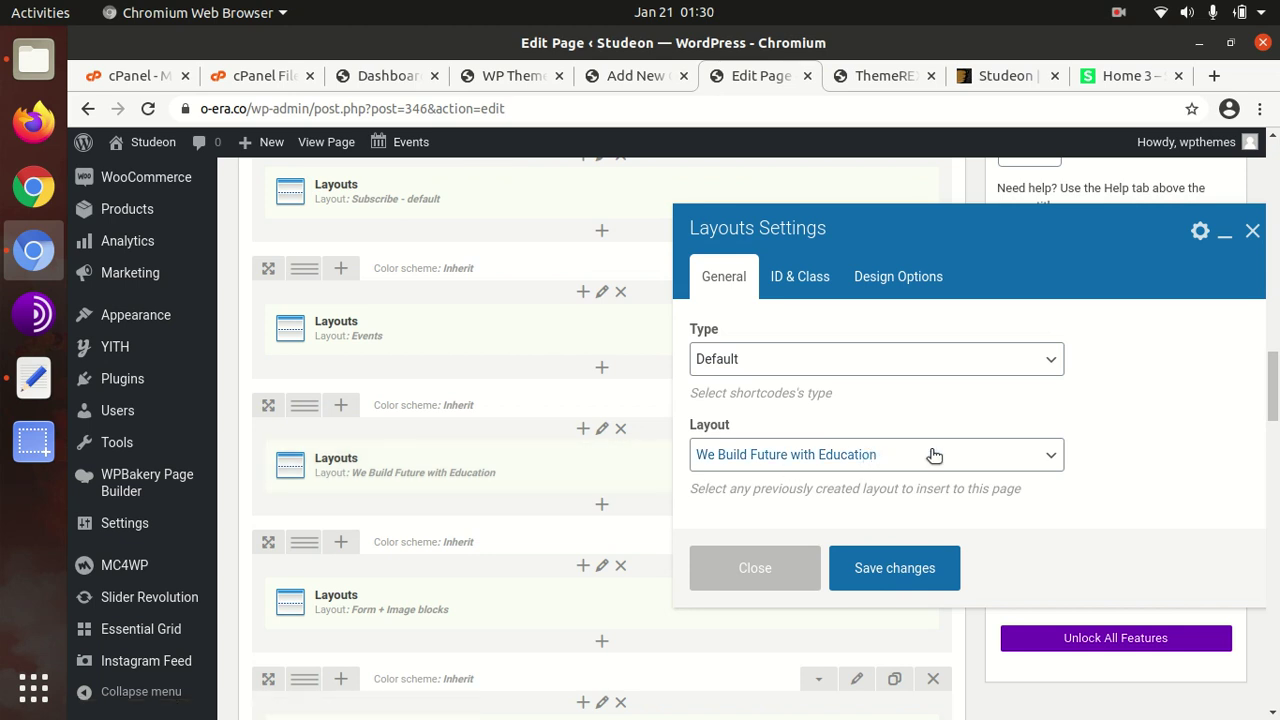
scroll(905, 445, "down", 1)
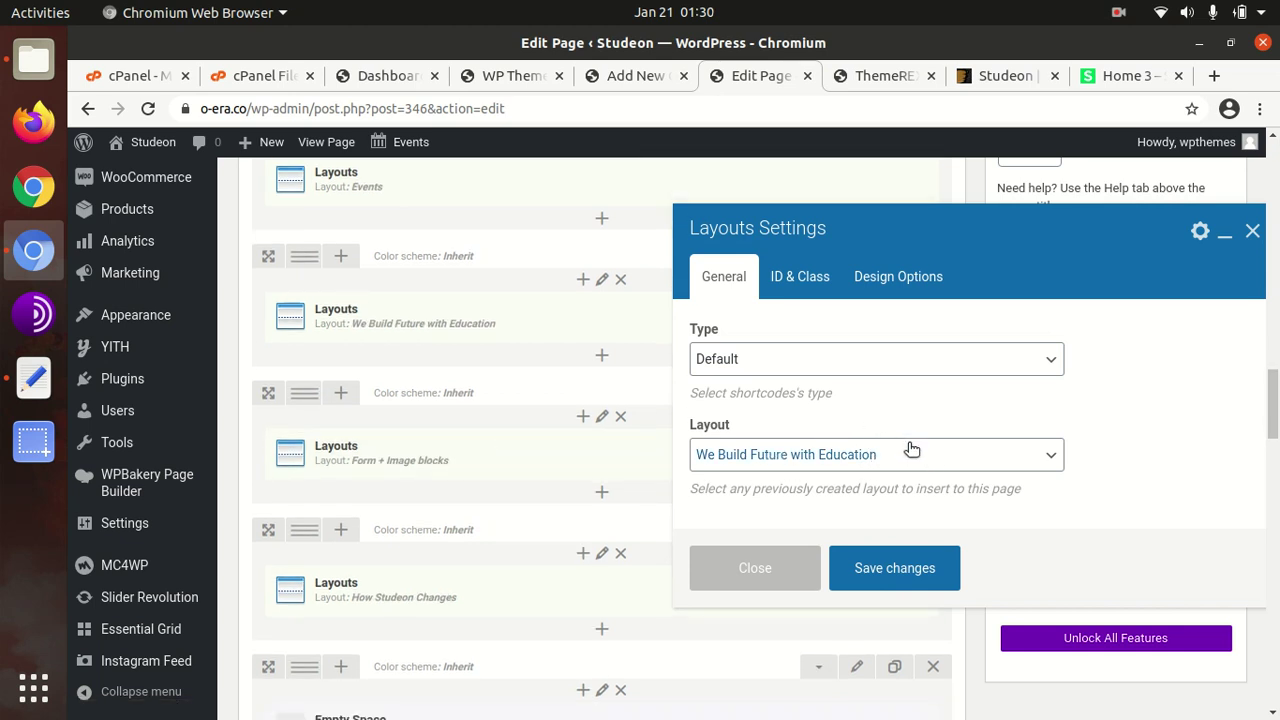
scroll(1113, 416, "down", 5)
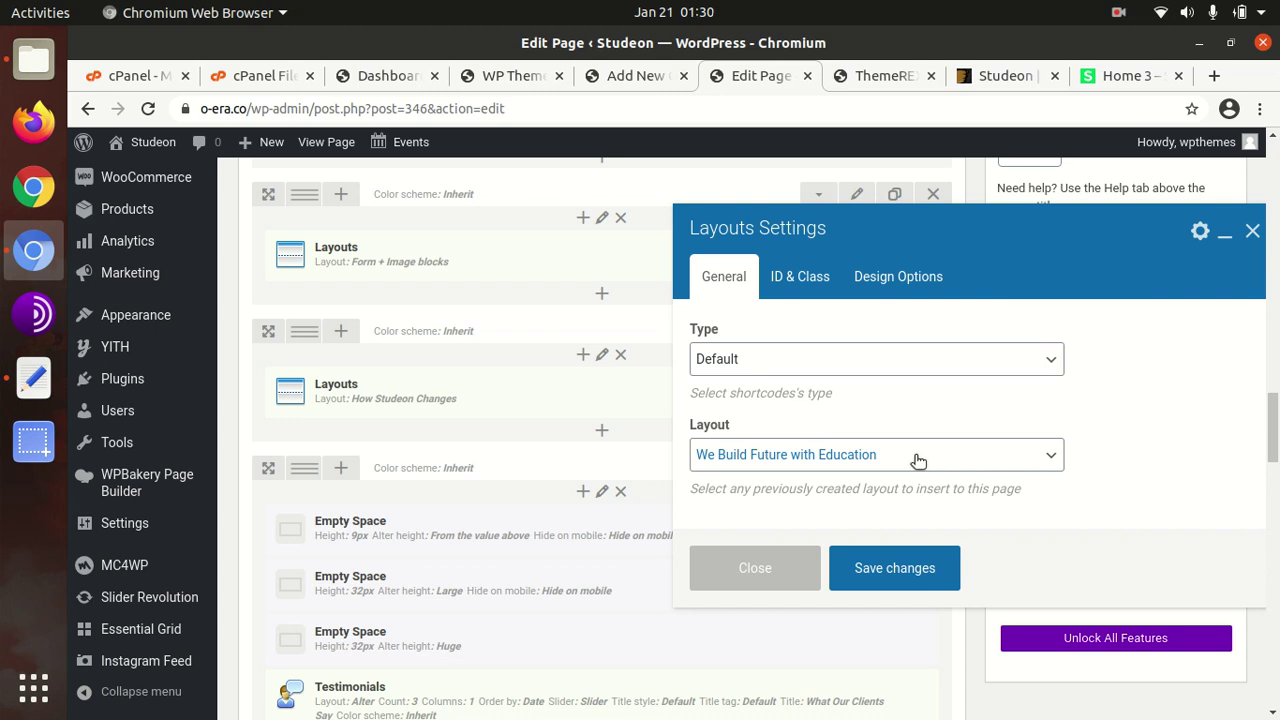
left_click(800, 276)
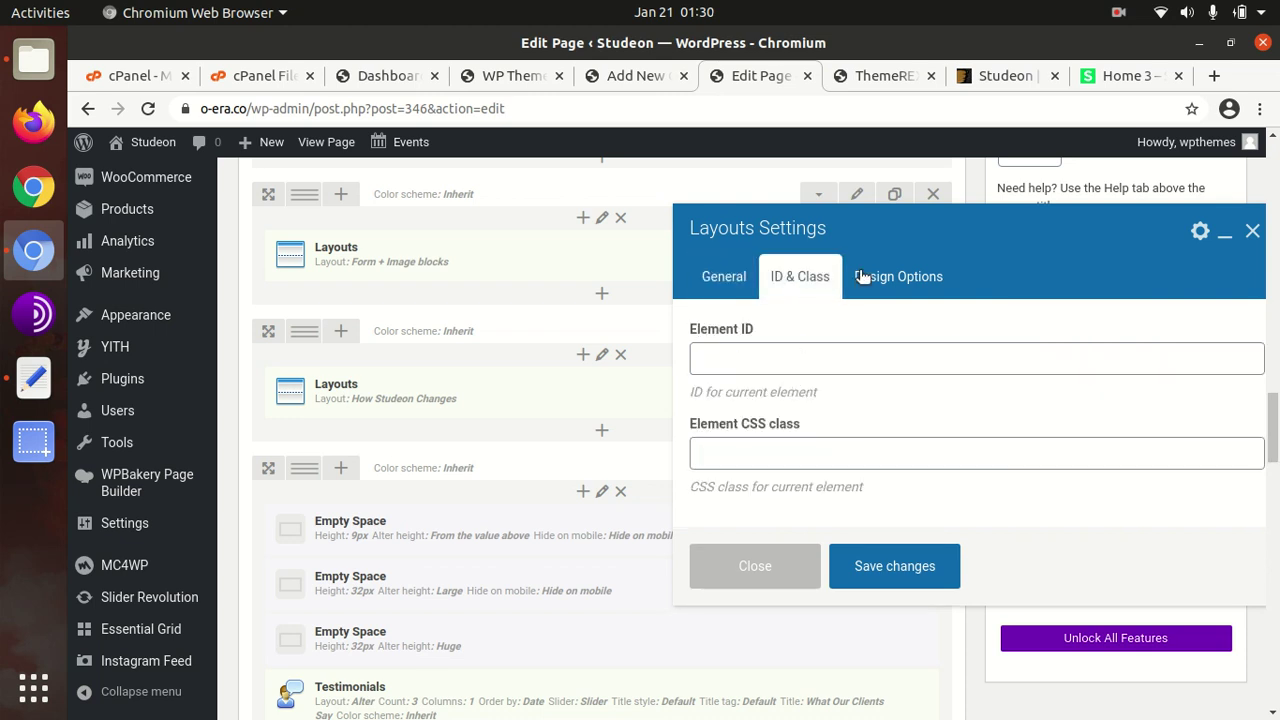
left_click(874, 276)
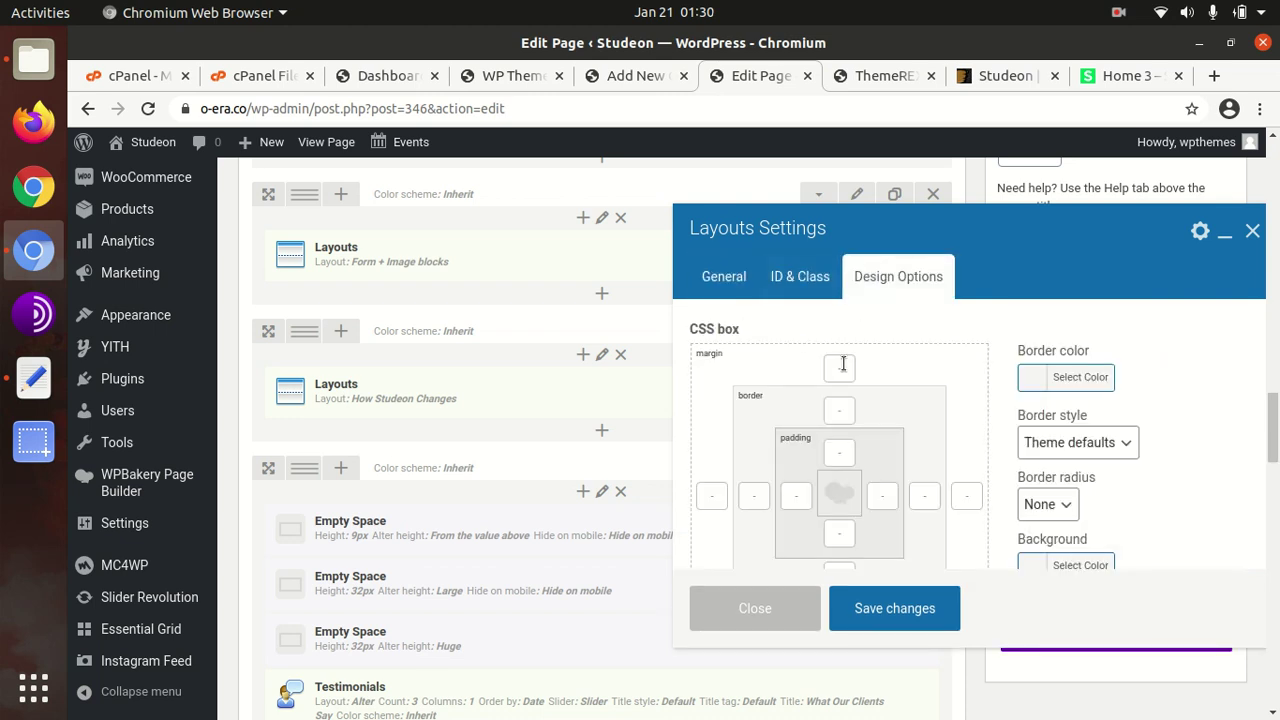
left_click(1247, 230)
- Look through the remaining builder rows of the Home 1 page, from Testimonials down to the Partners layout
scroll(561, 452, "down", 4)
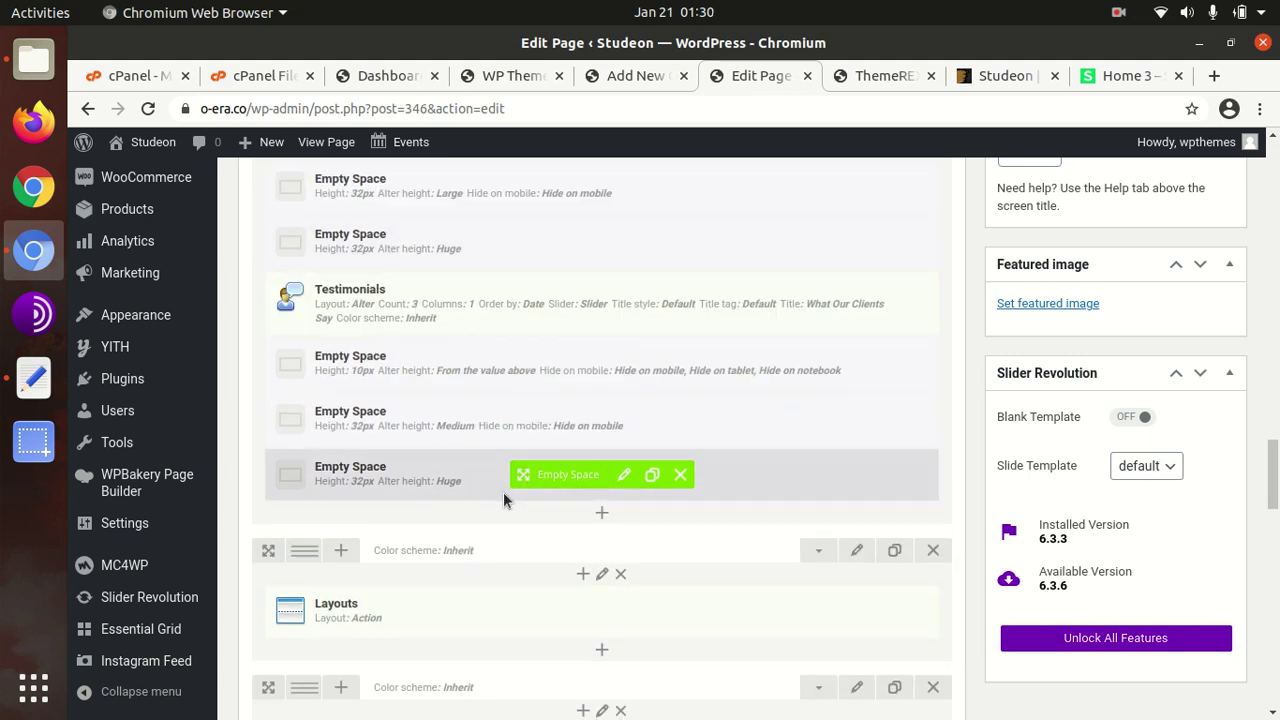
scroll(503, 492, "down", 5)
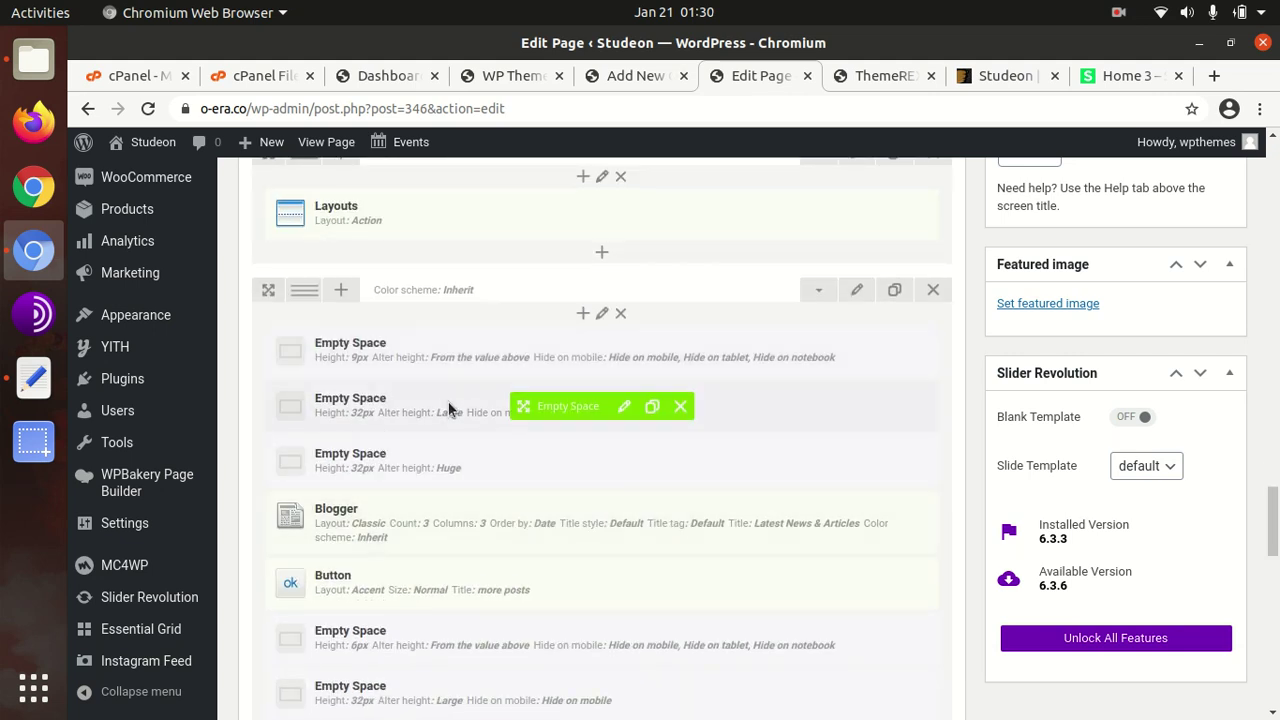
scroll(546, 420, "down", 3)
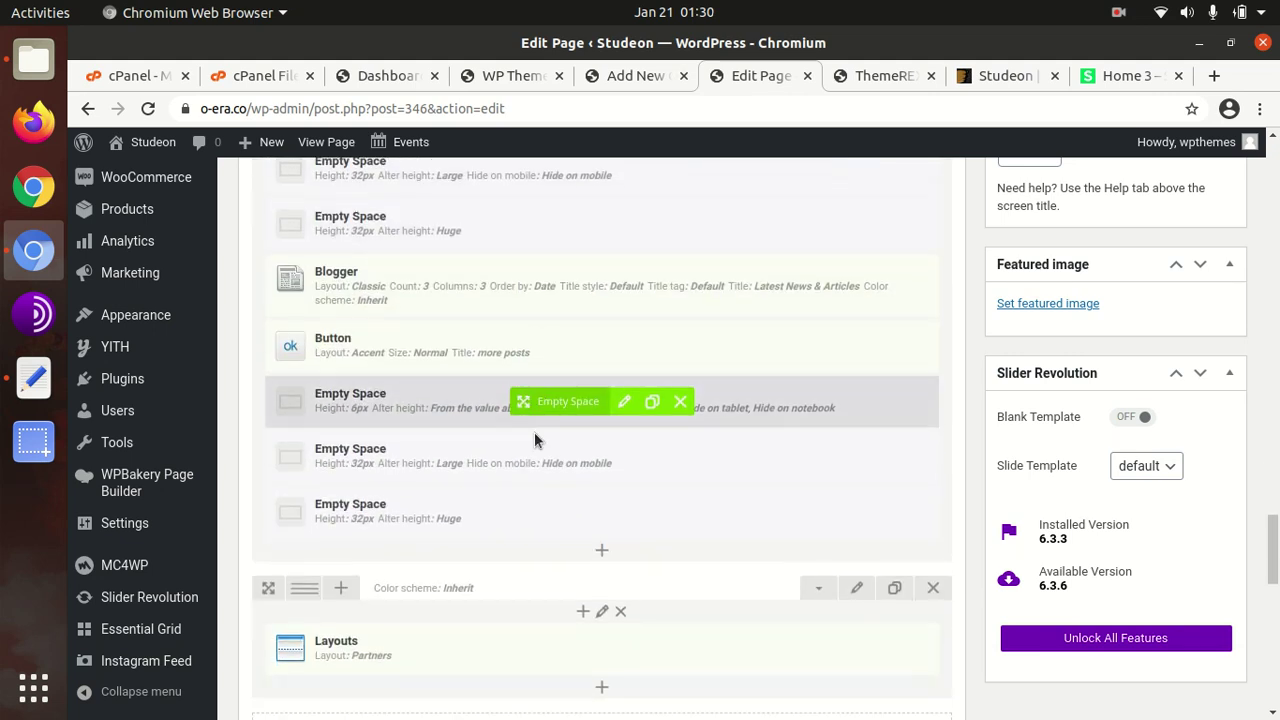
scroll(450, 460, "down", 2)
scroll(573, 525, "up", 8)
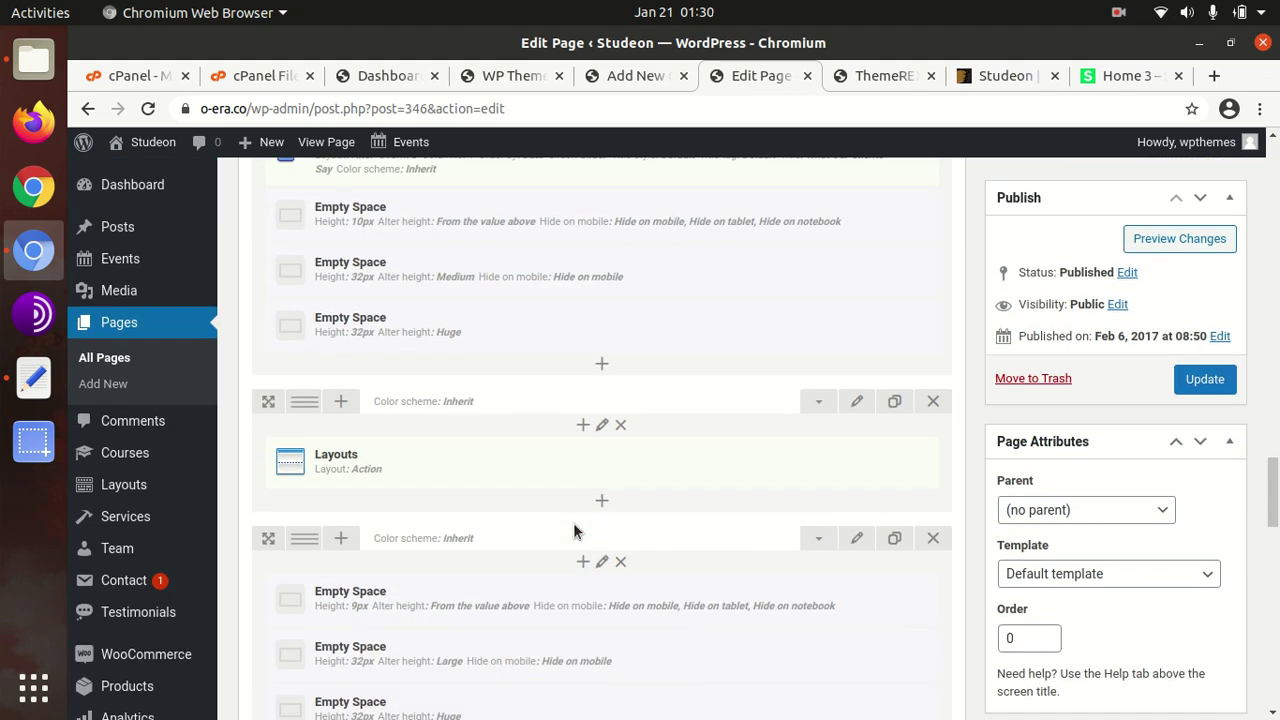
- Switch the Home 1 page to Classic Mode to view its shortcode content, and return it to the Backend Editor
scroll(573, 525, "up", 10)
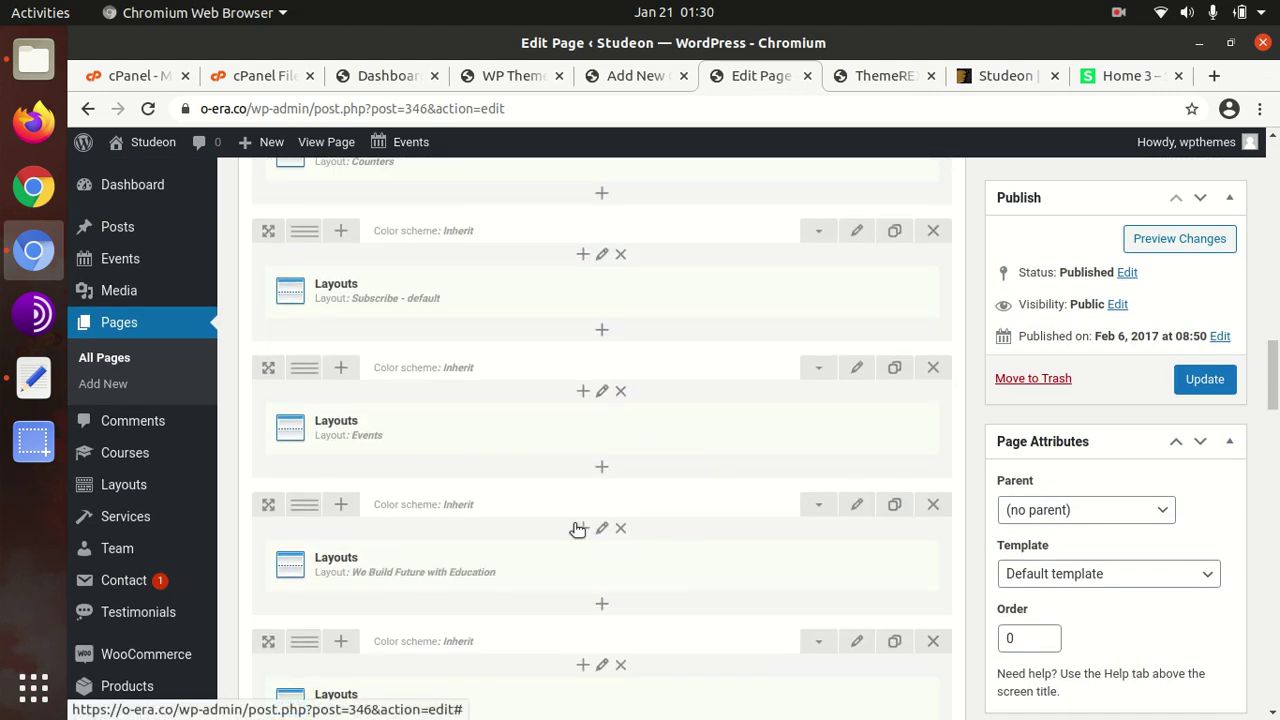
scroll(575, 527, "up", 8)
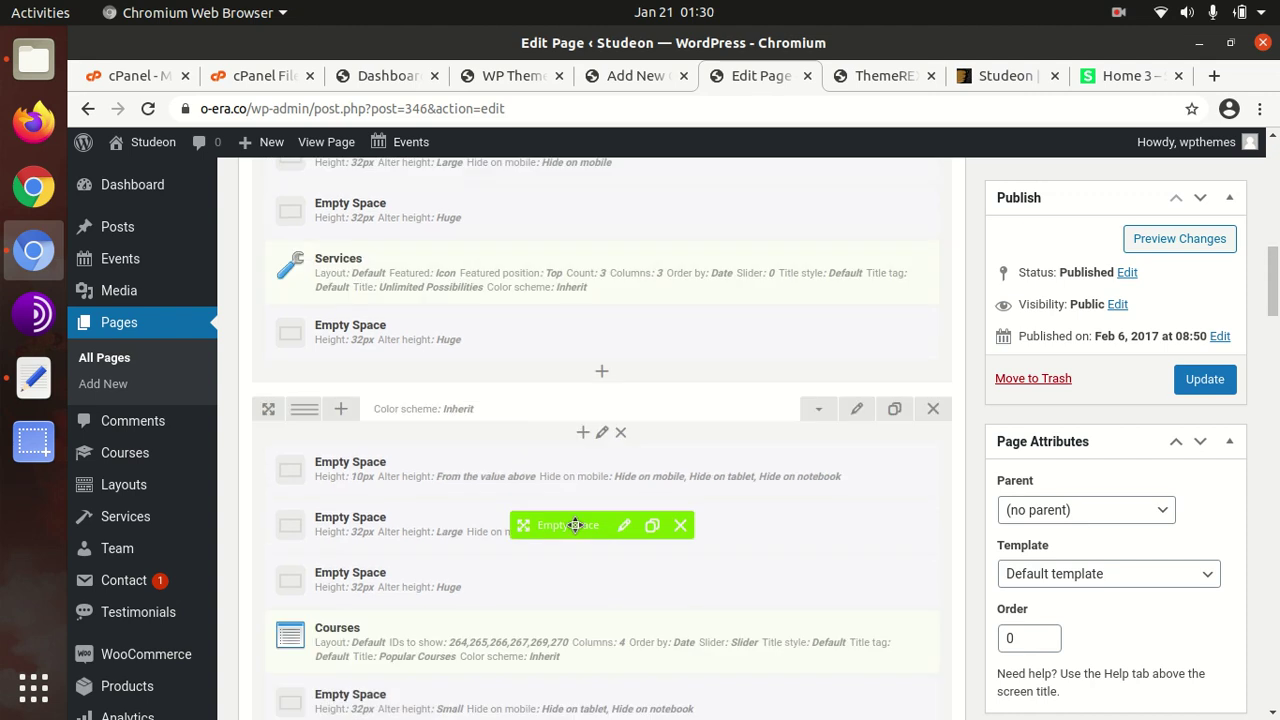
scroll(575, 525, "up", 3)
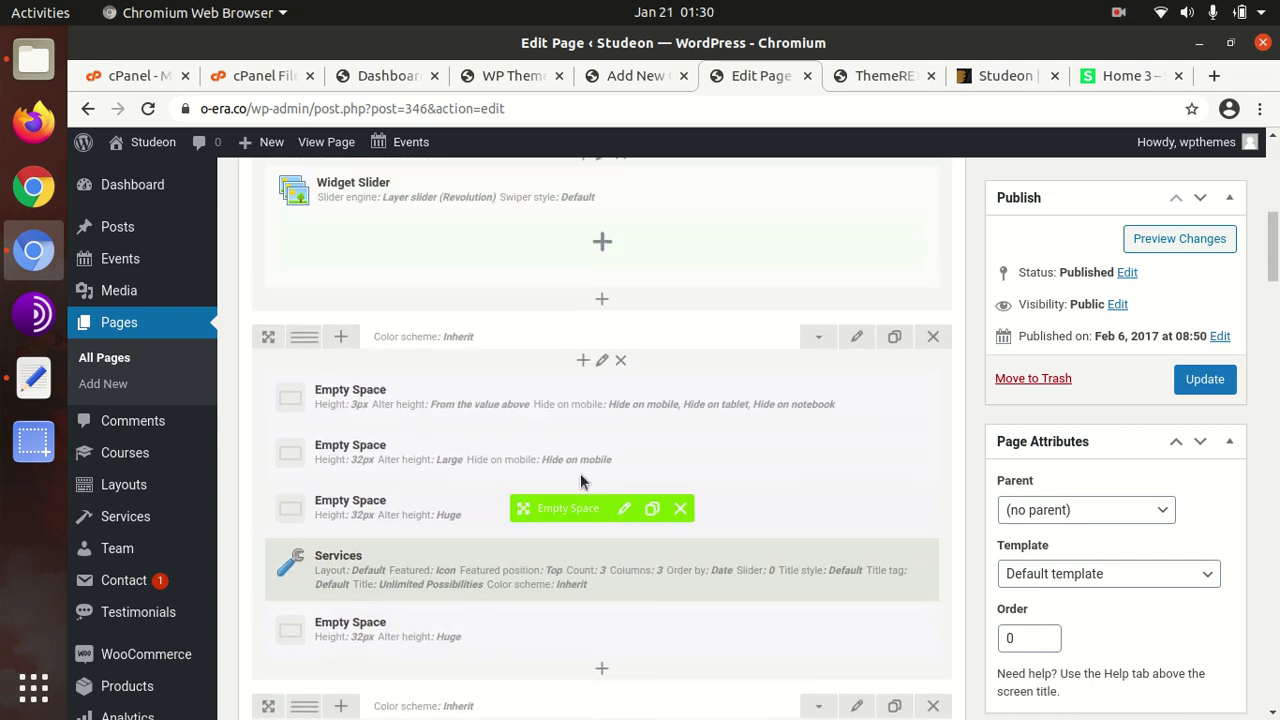
scroll(580, 480, "up", 3)
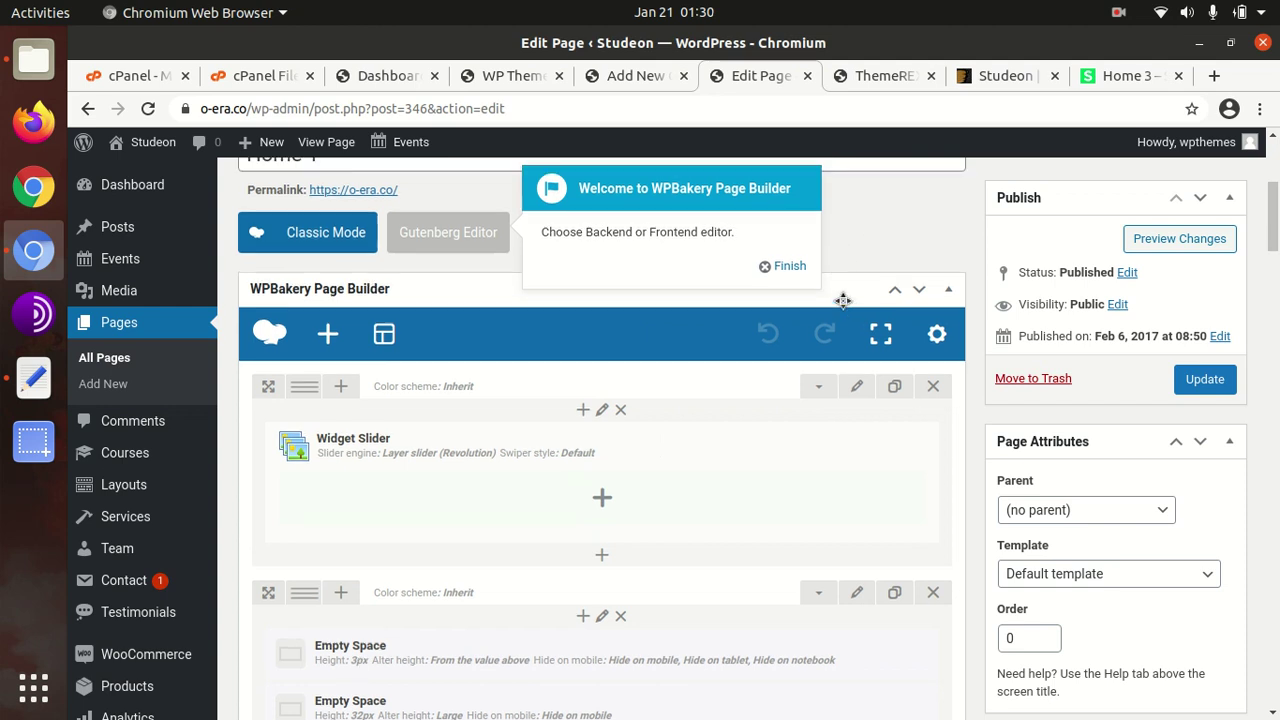
scroll(843, 297, "up", 2)
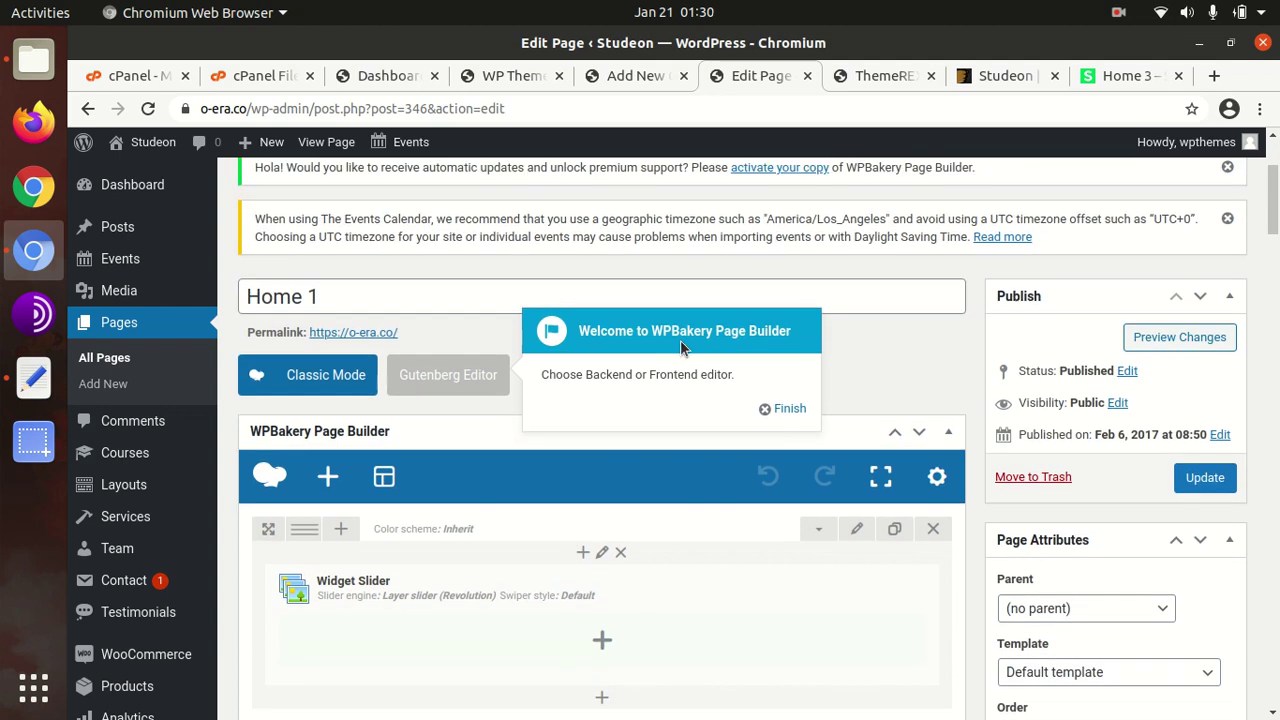
left_click(299, 386)
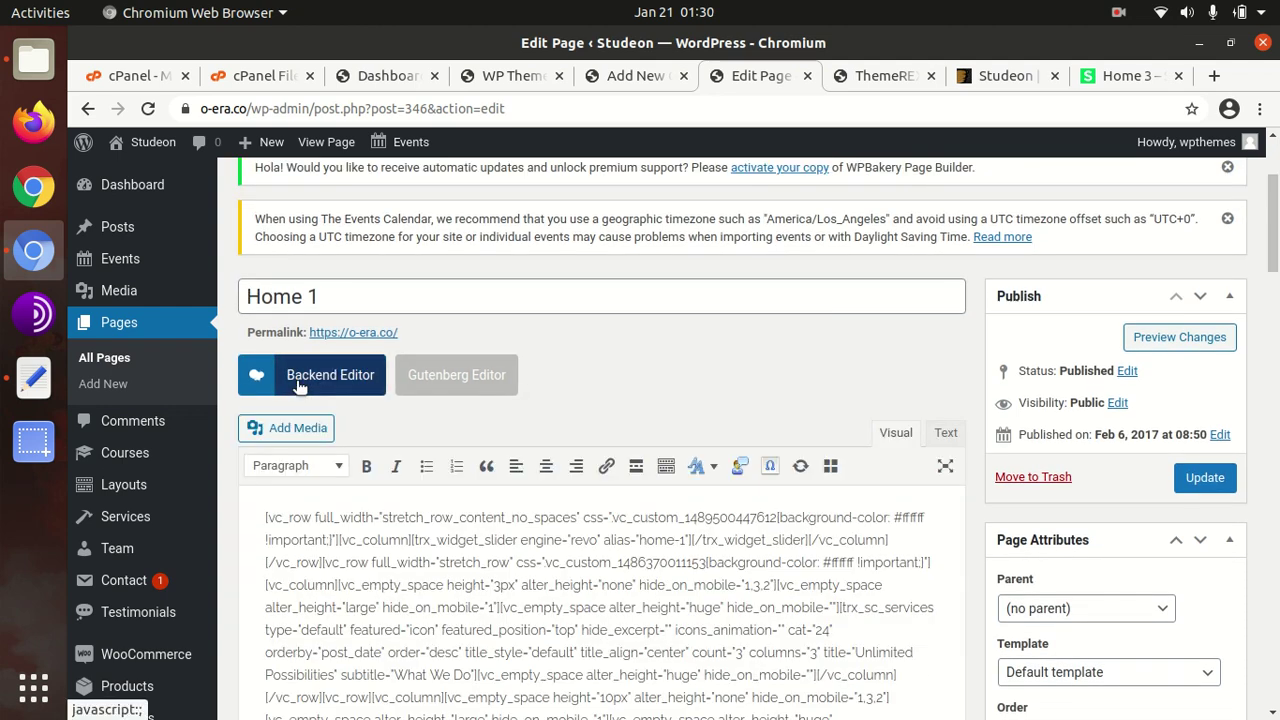
left_click(330, 385)
scroll(508, 397, "down", 4)
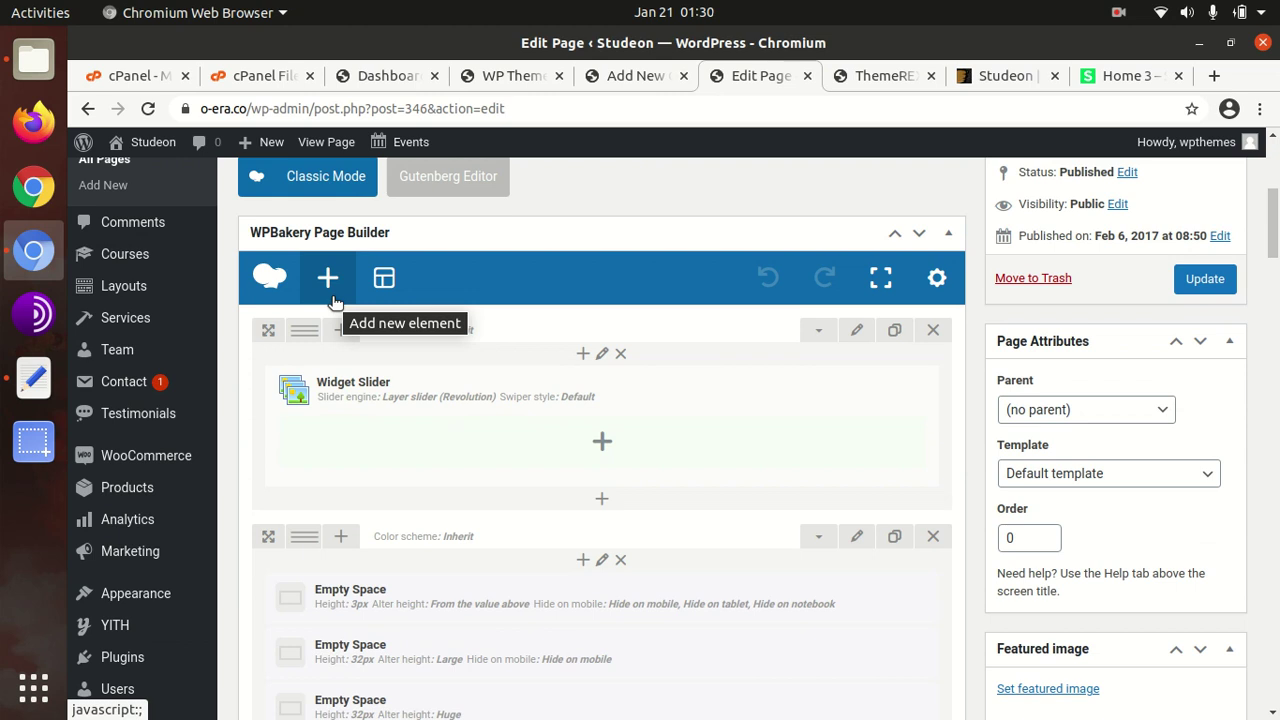
scroll(335, 302, "up", 5)
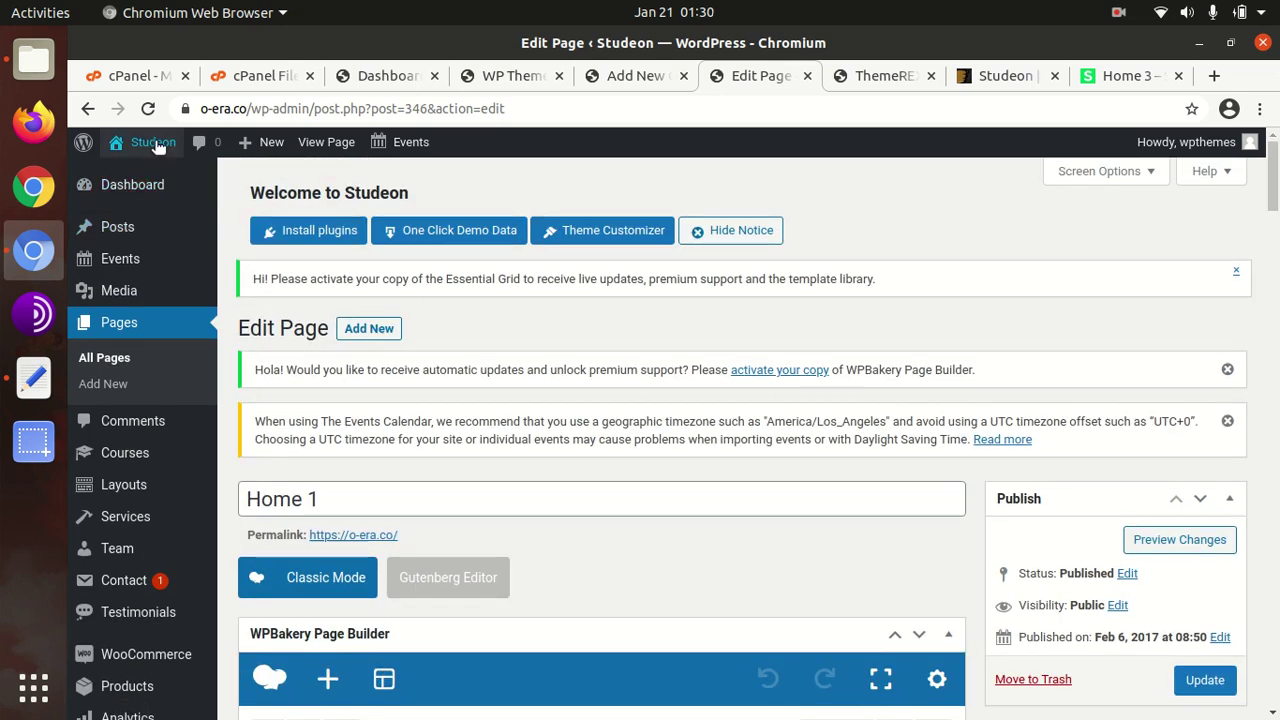
- Visit the Studeon site's front end and look through the home page from the header slider down to "We Build Future with Education"
left_click(133, 176)
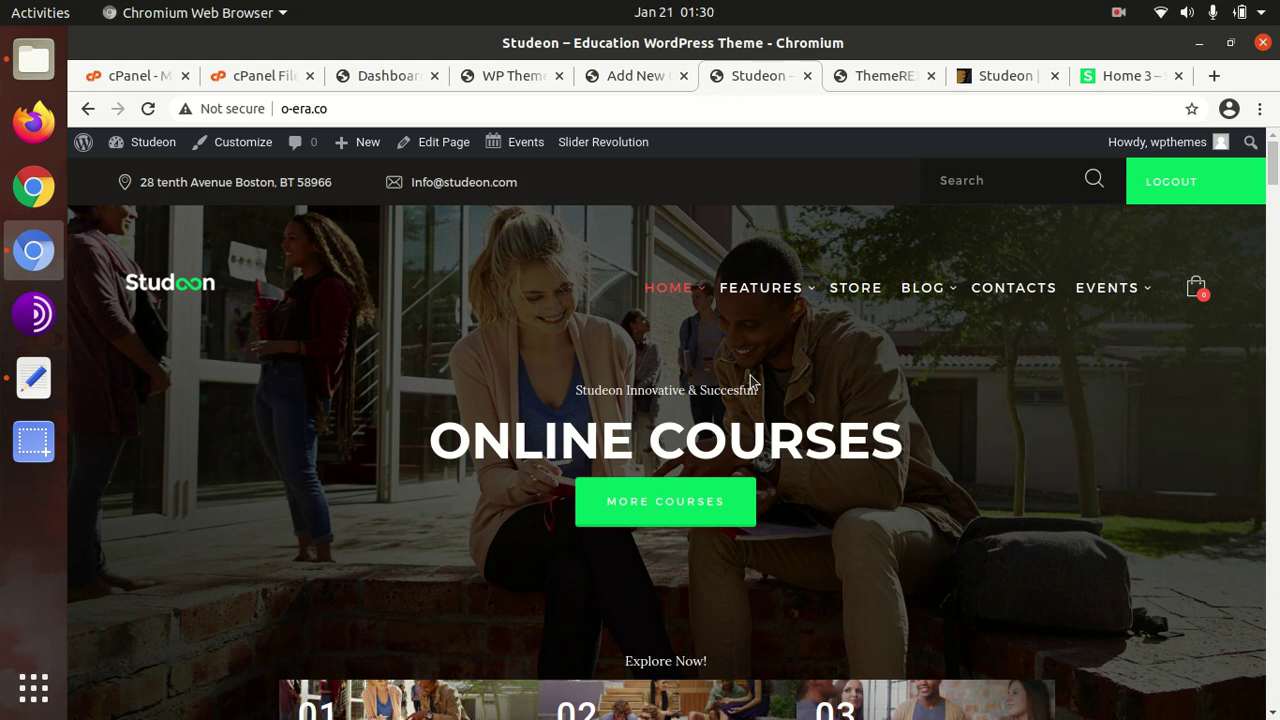
scroll(750, 380, "down", 6)
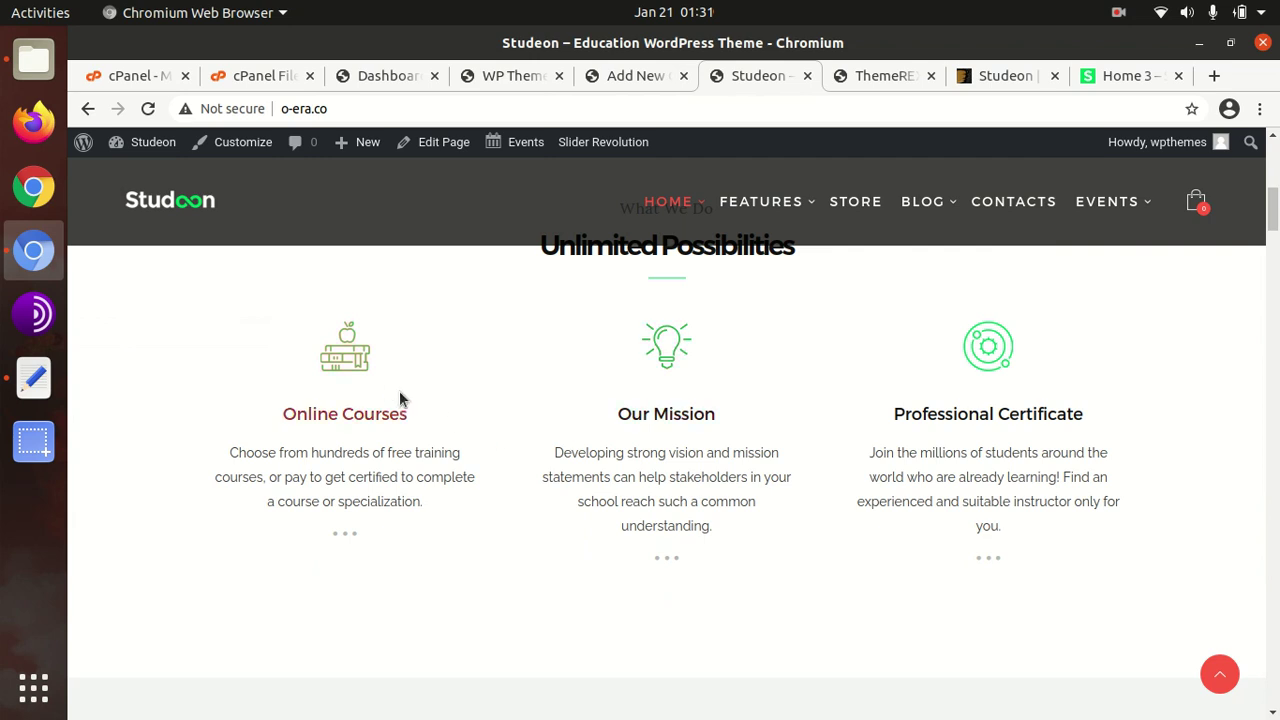
scroll(697, 557, "down", 3)
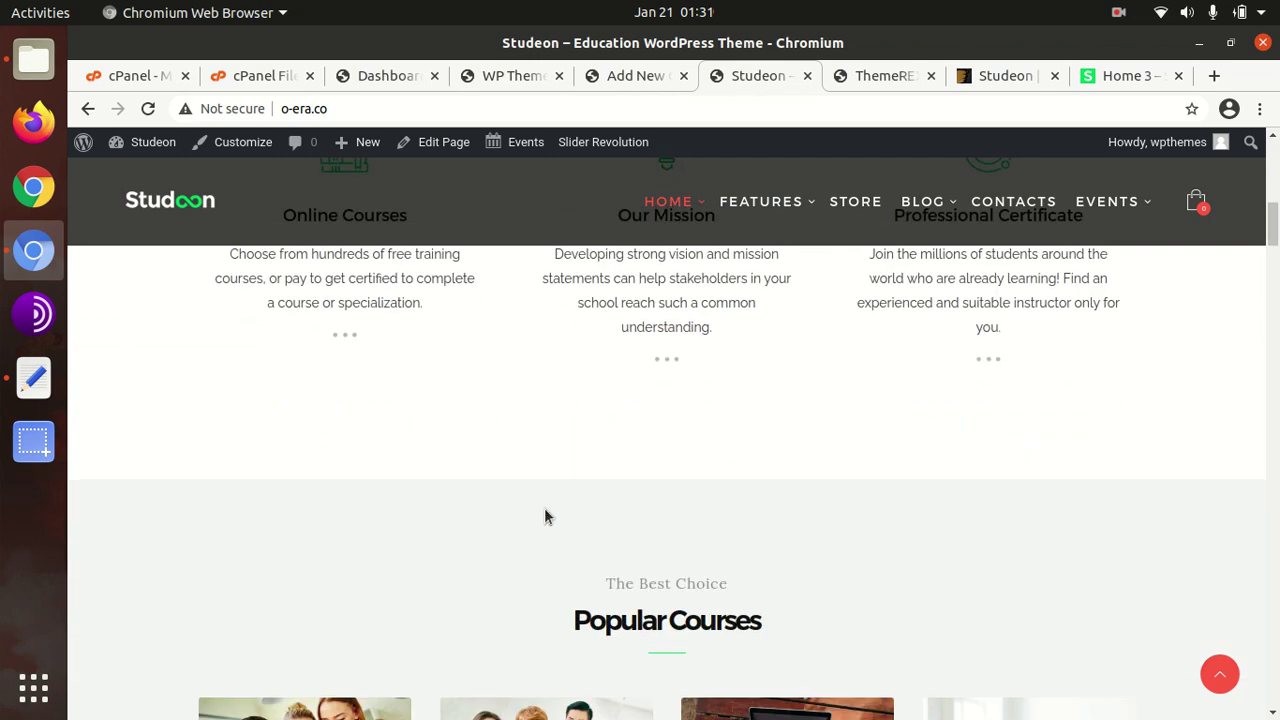
scroll(551, 497, "down", 5)
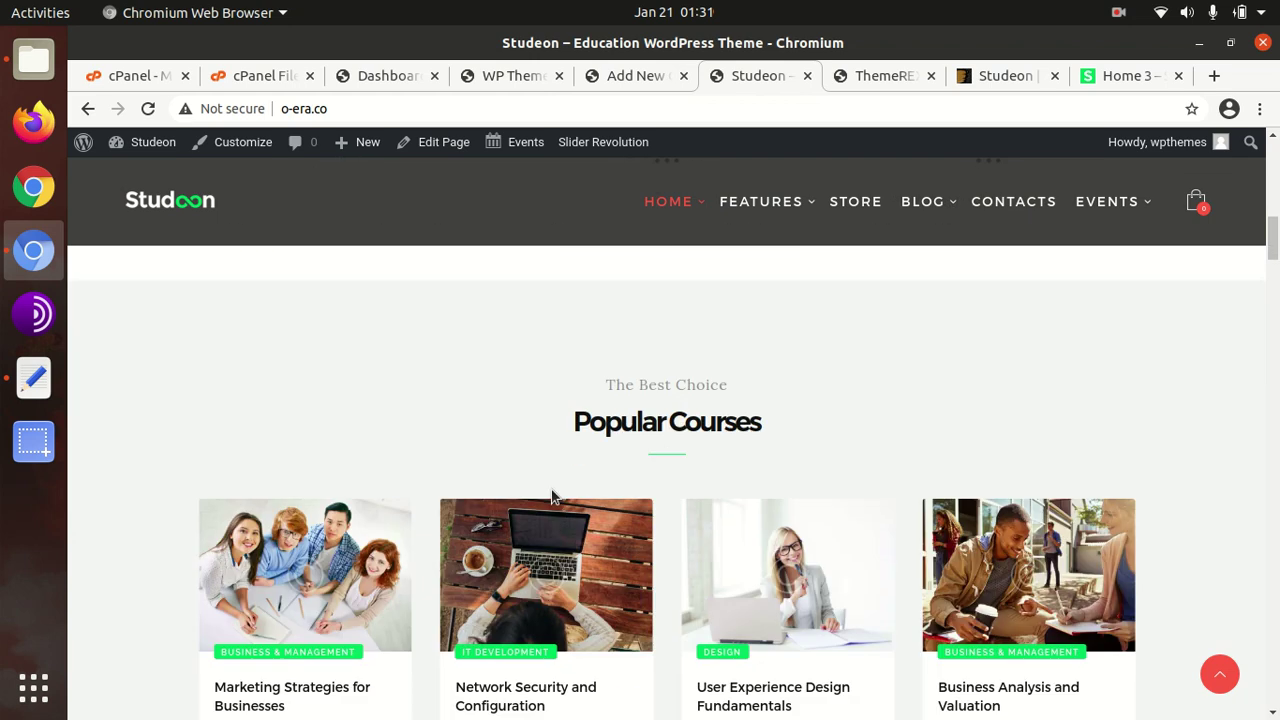
scroll(820, 450, "down", 3)
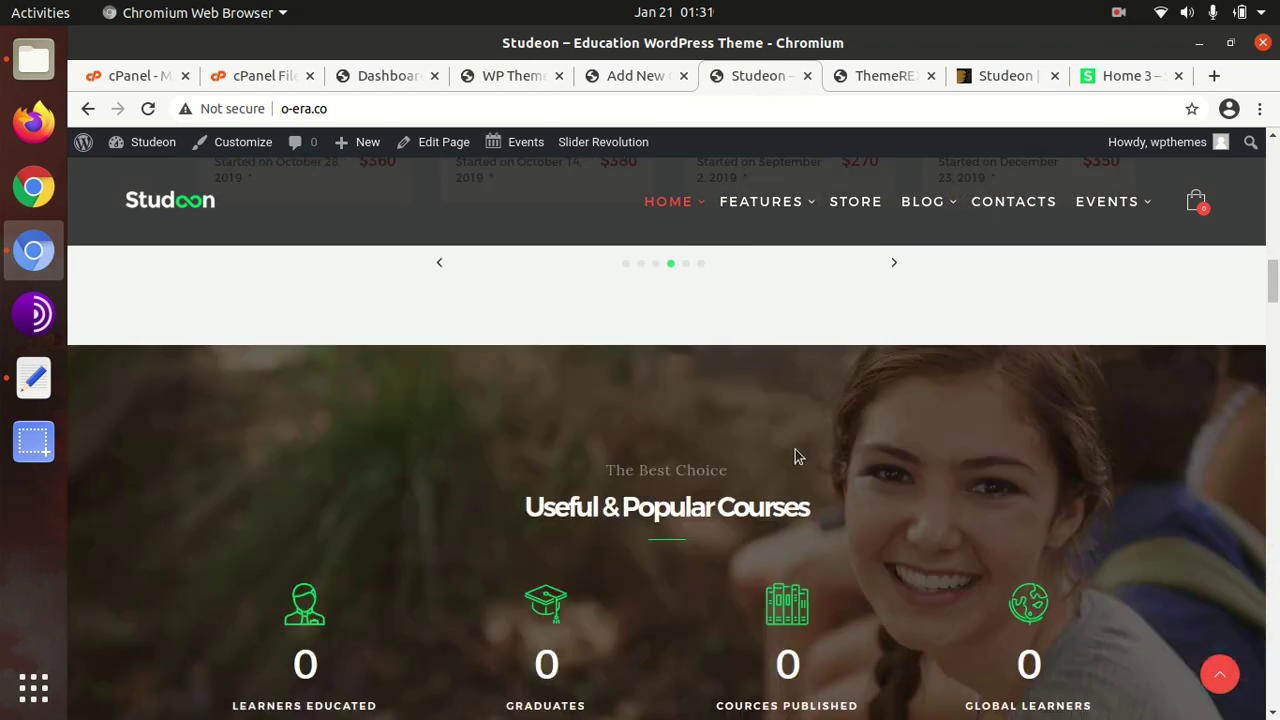
scroll(470, 452, "down", 3)
scroll(940, 453, "down", 3)
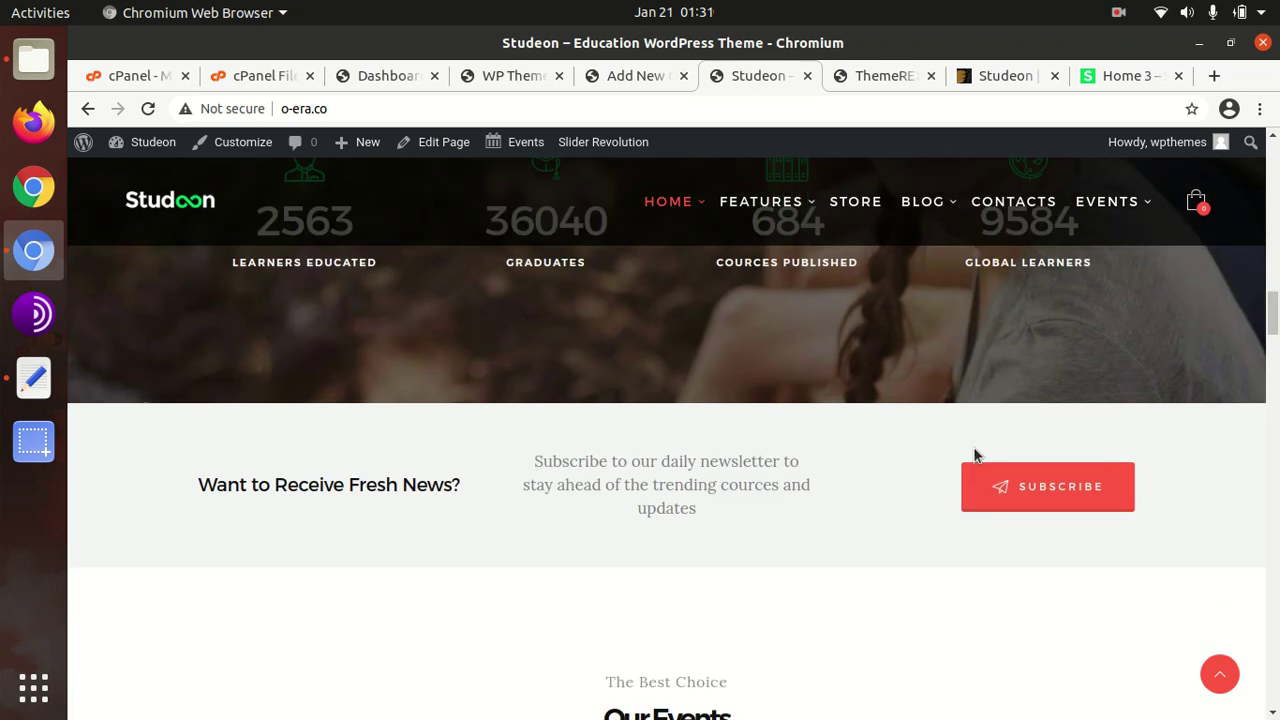
scroll(530, 443, "down", 2)
scroll(491, 449, "down", 4)
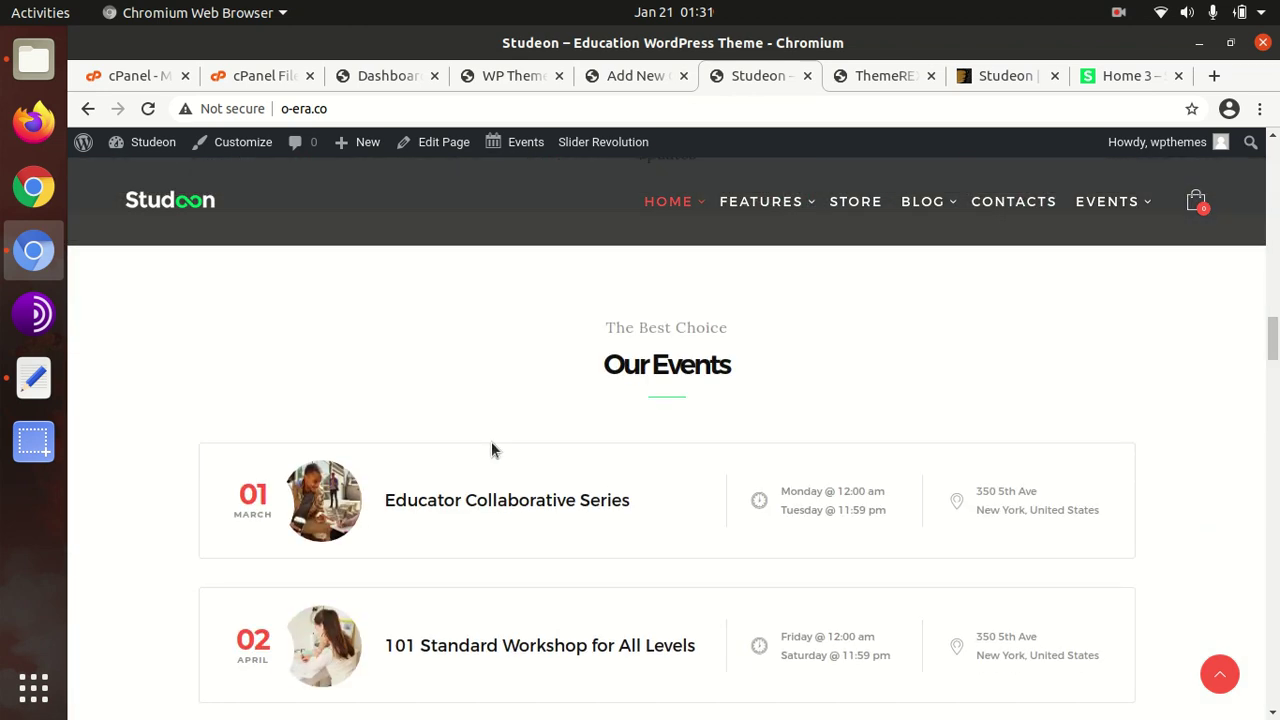
scroll(514, 450, "down", 2)
scroll(523, 450, "down", 2)
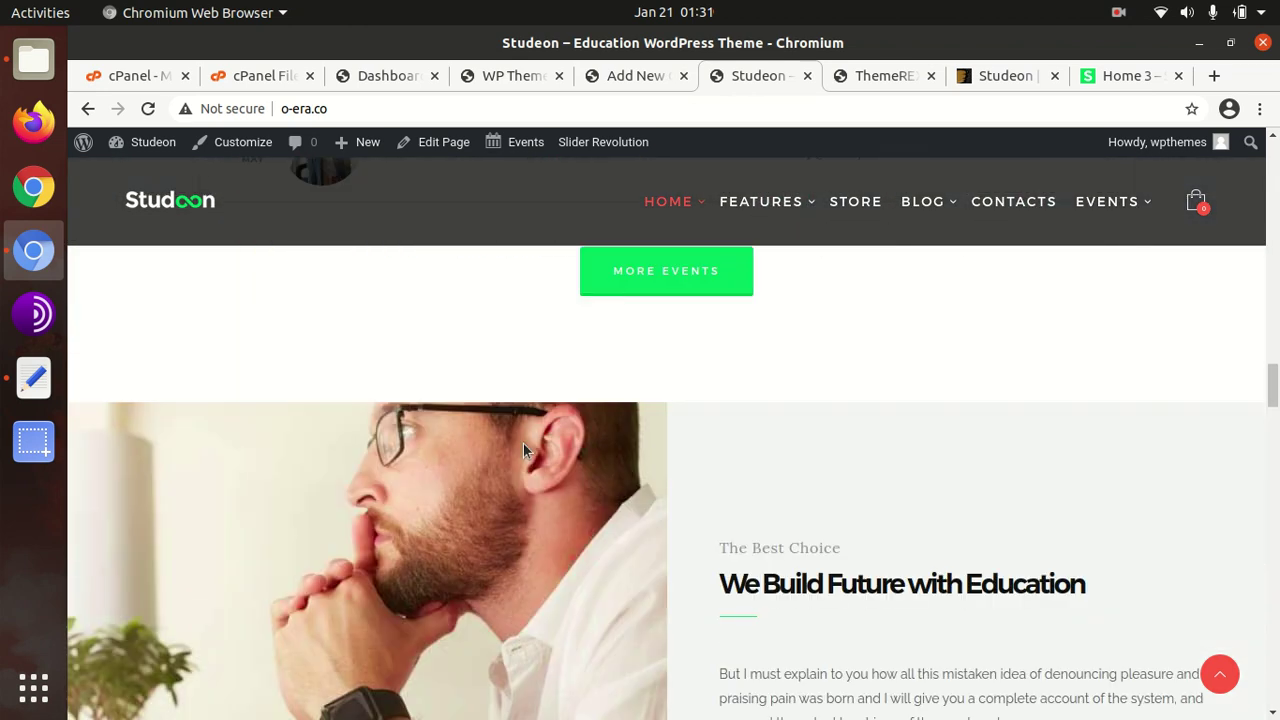
scroll(523, 443, "down", 2)
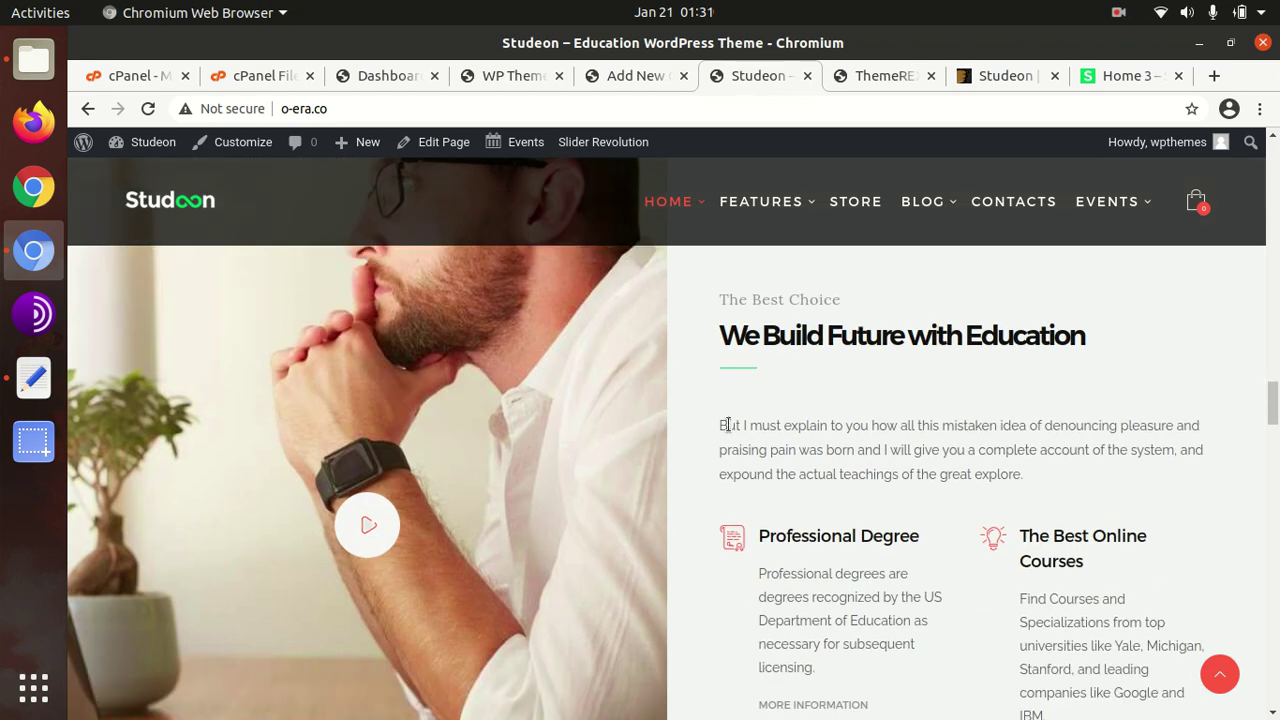
scroll(728, 425, "down", 2)
- Review the home page sections back up to the header slider, rechecking Unlimited Possibilities and the Popular Courses carousel
scroll(588, 487, "up", 6)
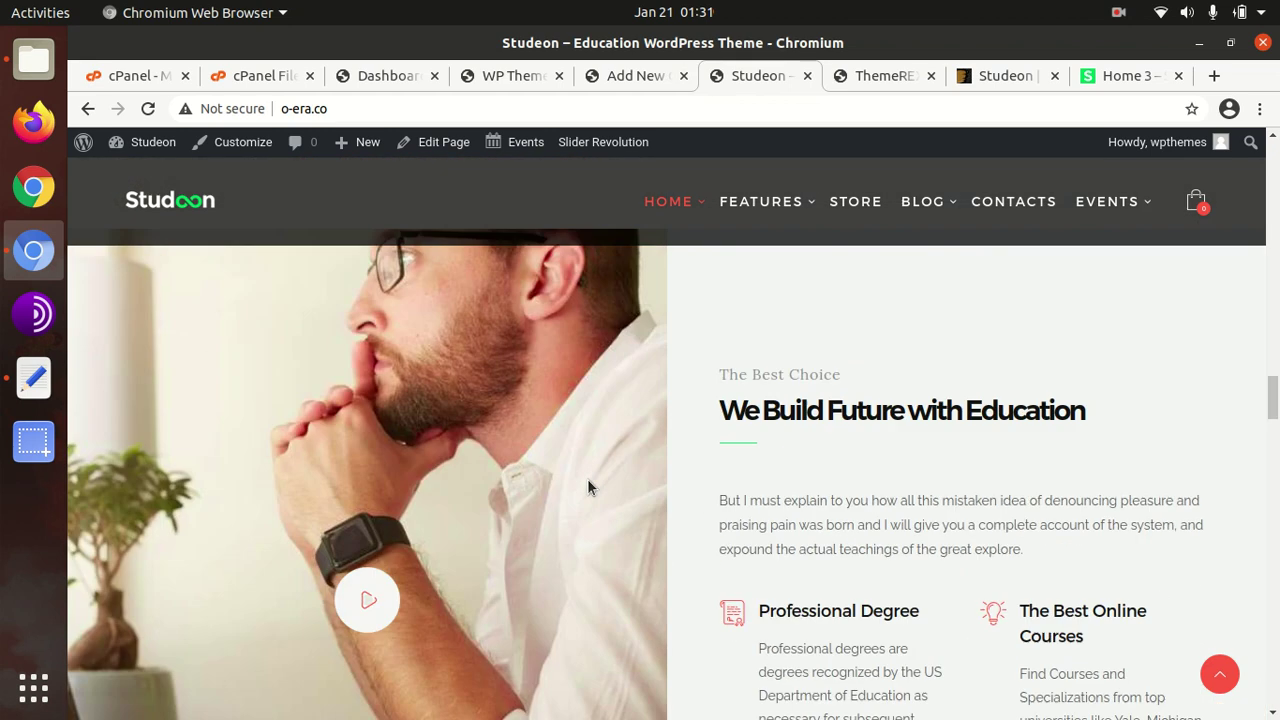
scroll(588, 487, "up", 5)
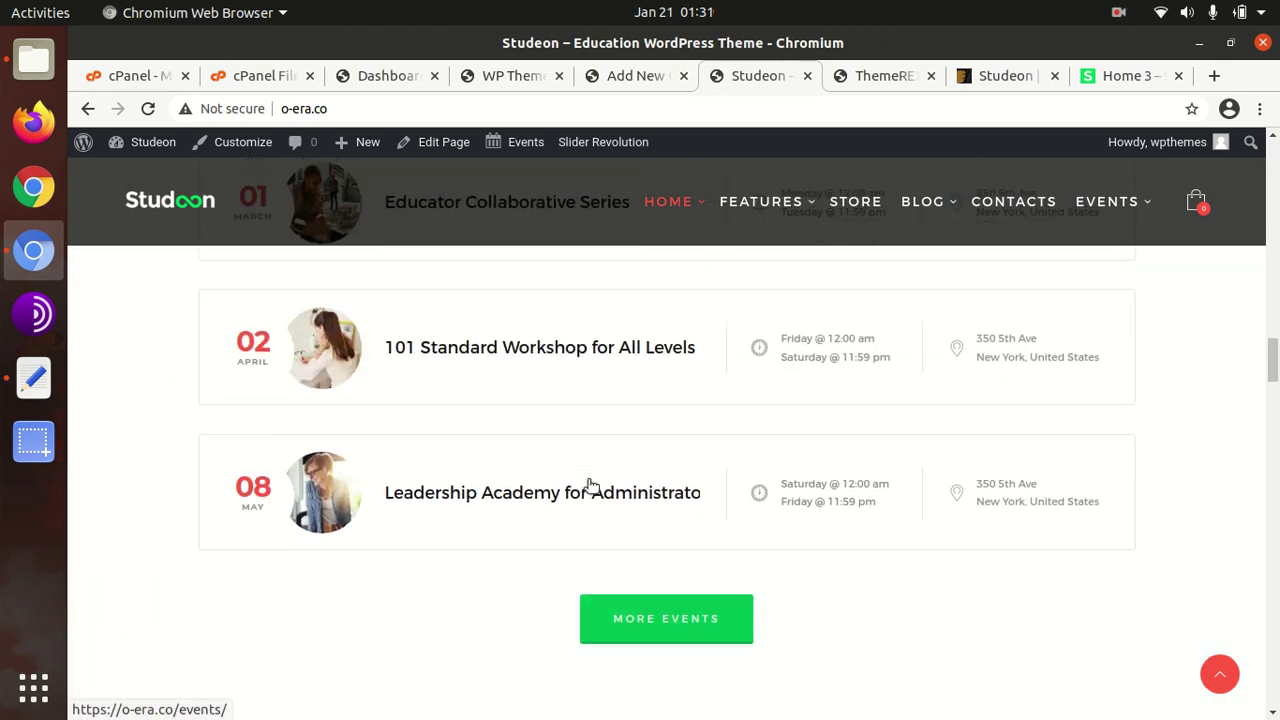
scroll(588, 487, "up", 10)
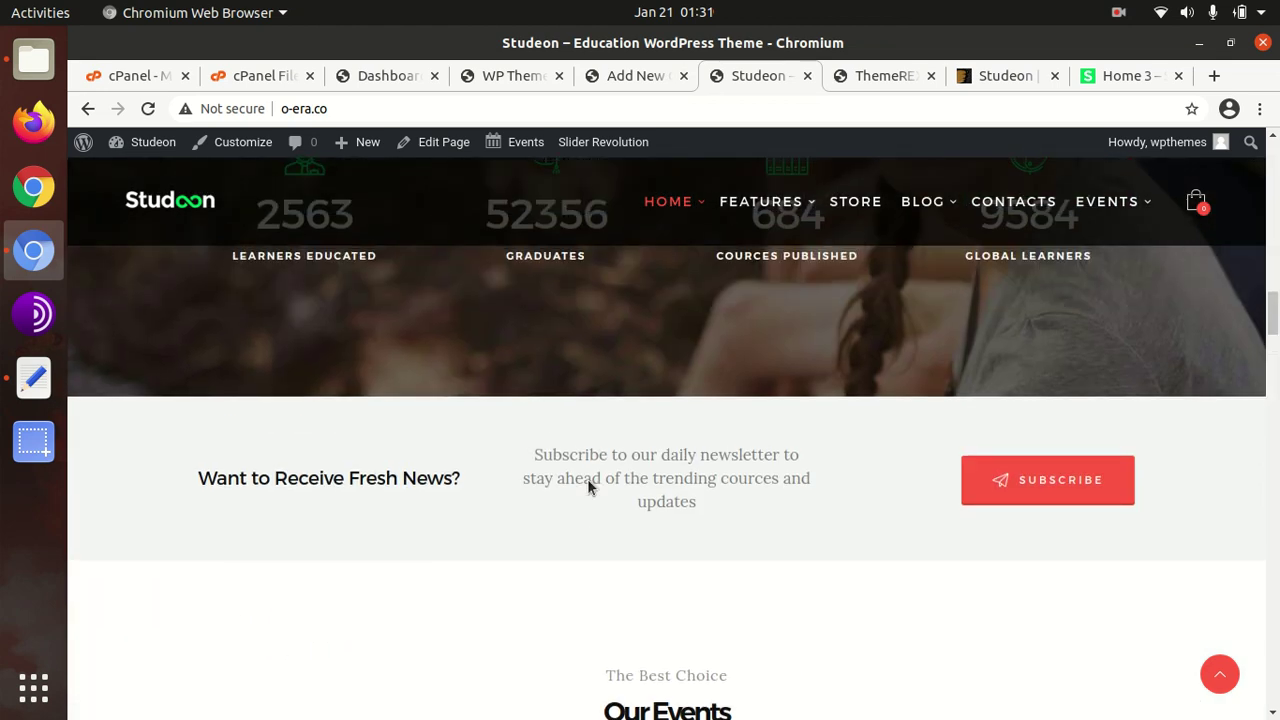
scroll(588, 487, "up", 8)
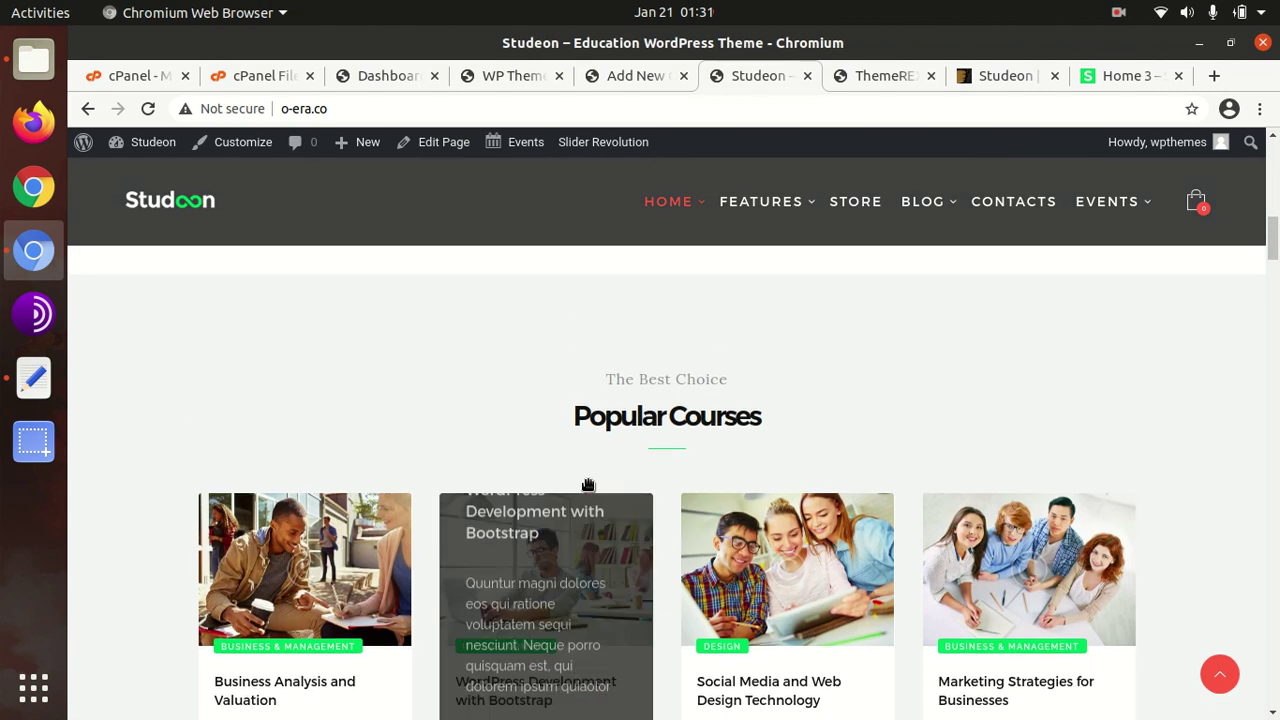
scroll(588, 487, "up", 4)
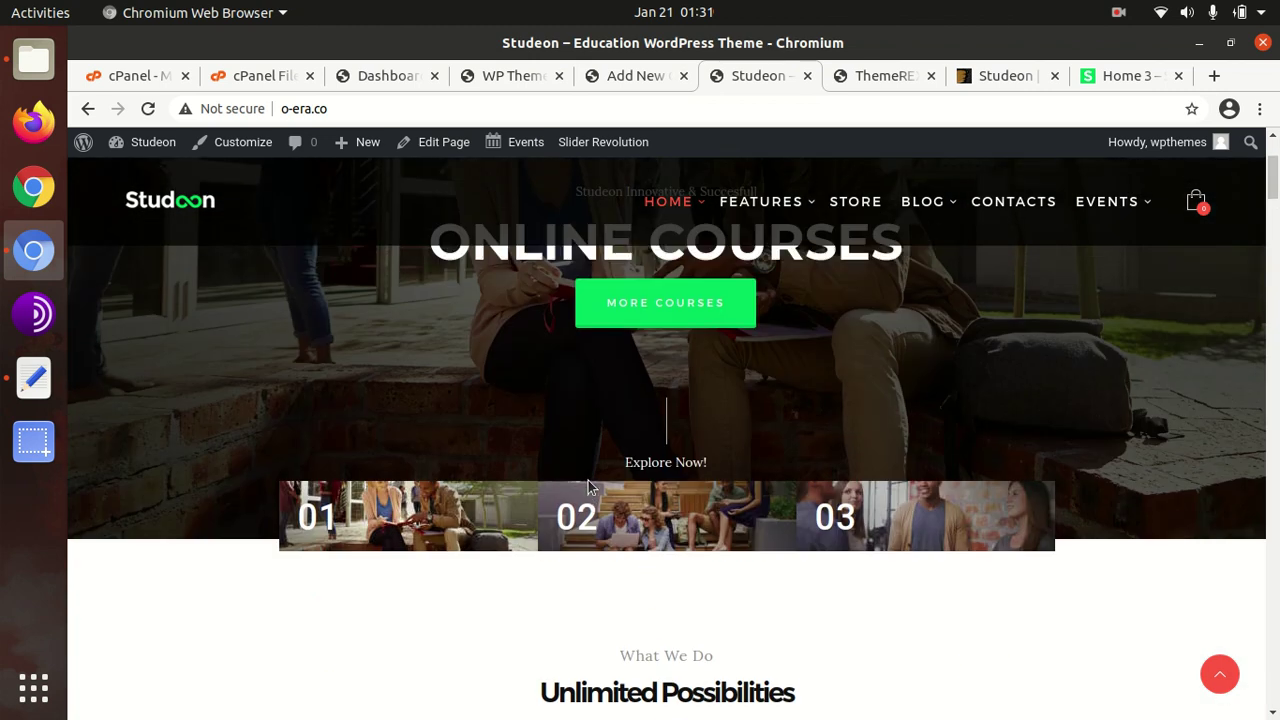
scroll(484, 478, "up", 2)
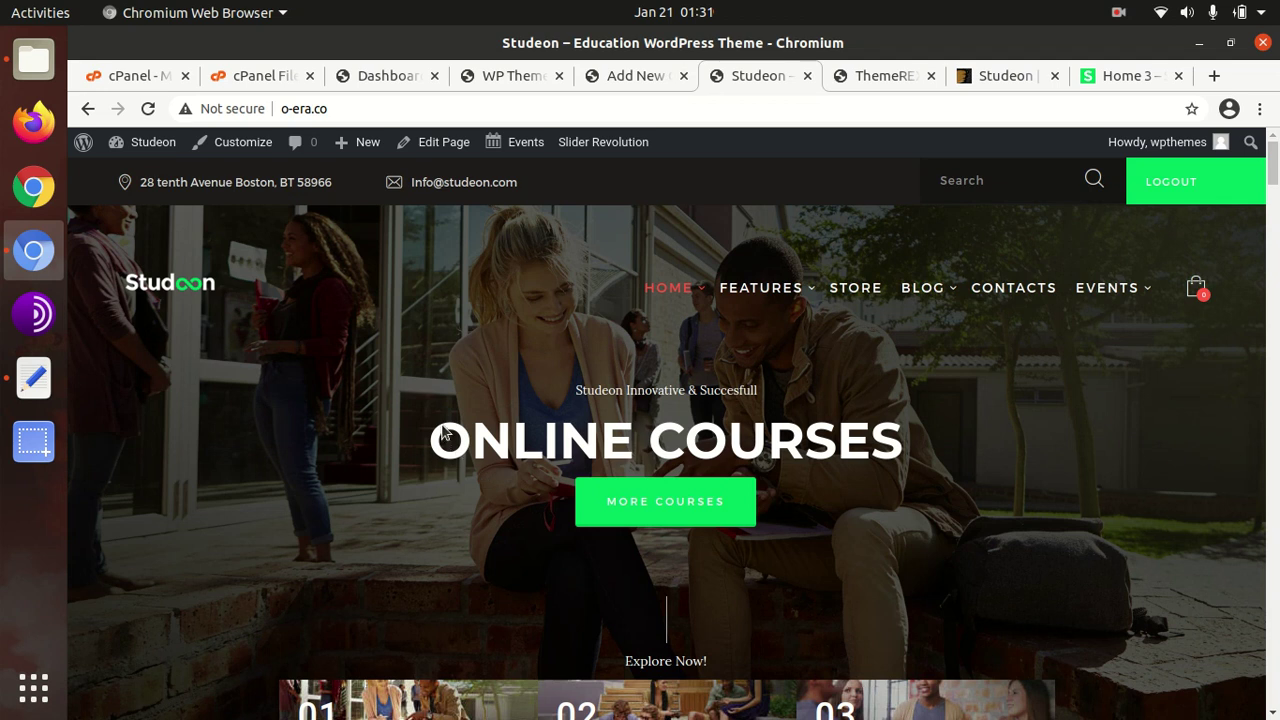
scroll(760, 416, "down", 2)
scroll(764, 415, "down", 7)
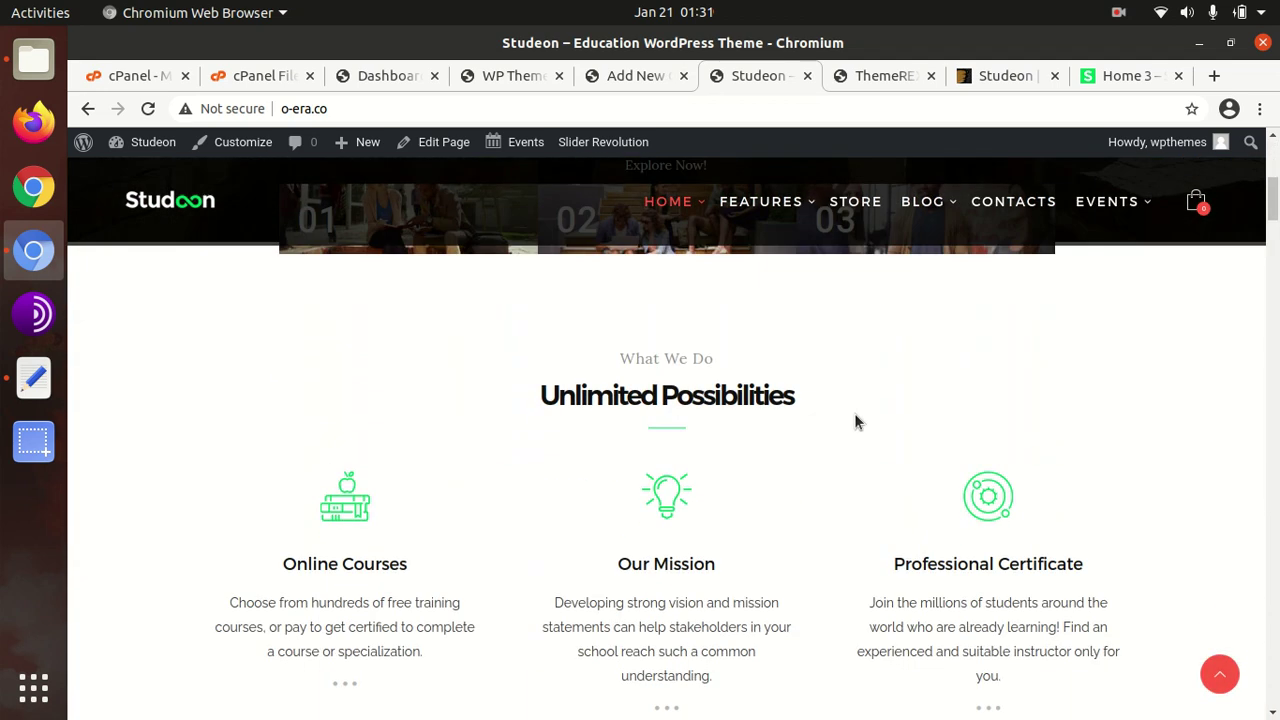
scroll(990, 415, "down", 5)
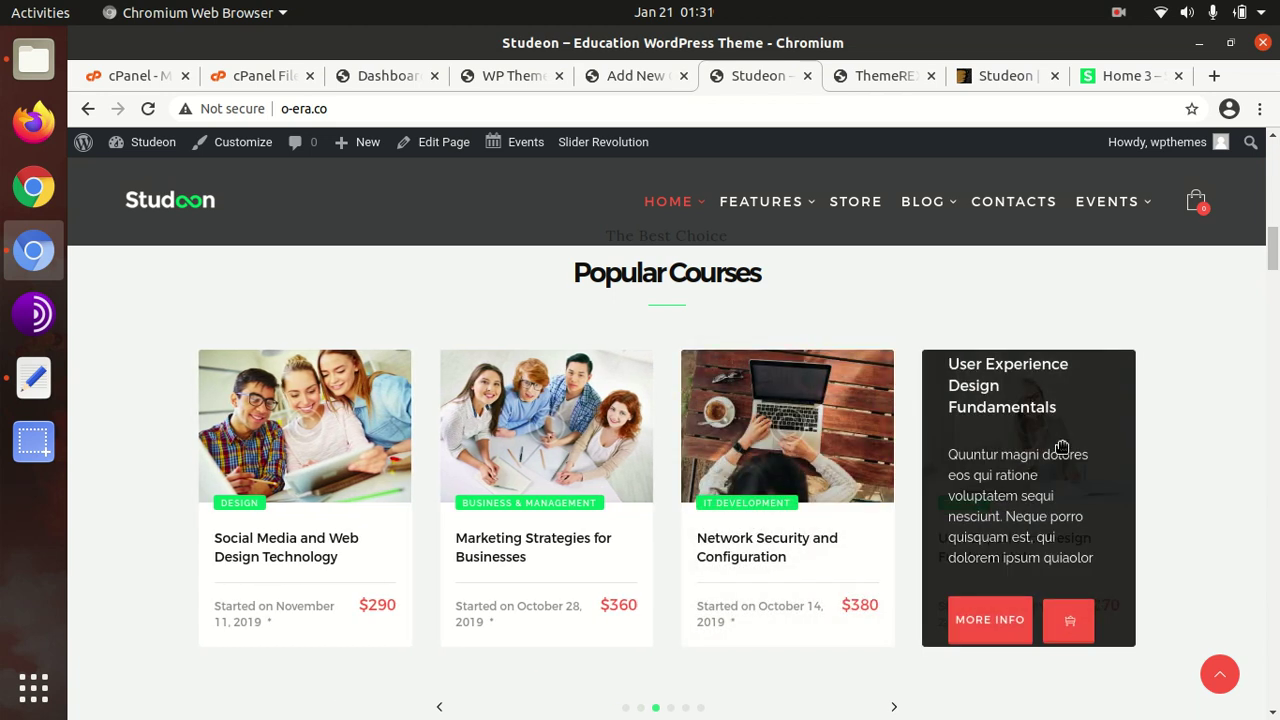
scroll(1062, 448, "up", 5)
scroll(1062, 448, "up", 7)
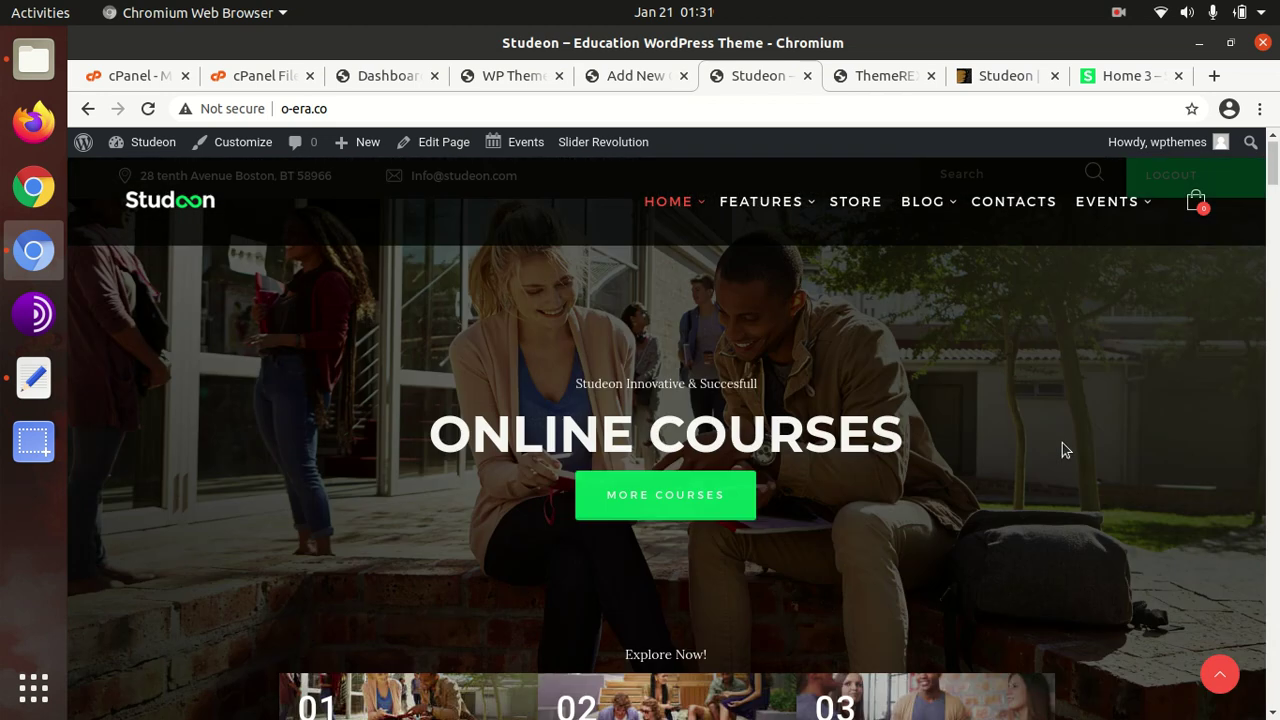